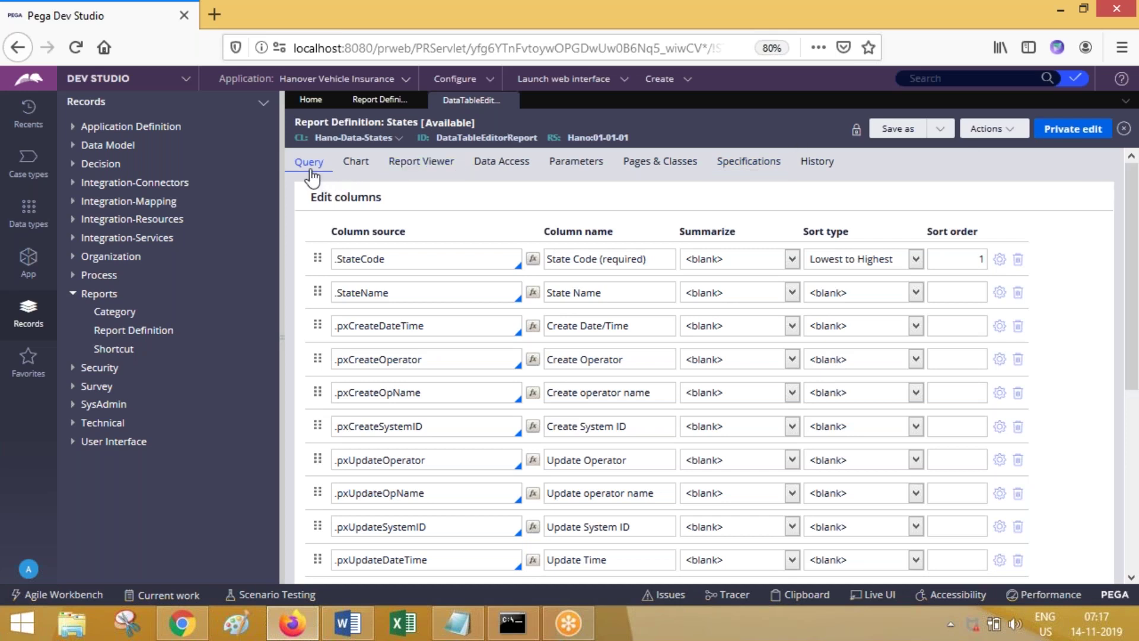
Step: Review the States report's Chart, Report Viewer and Data Access tabs, then run it and close the results
{"action": "left_click", "coordinate": [357, 170]}
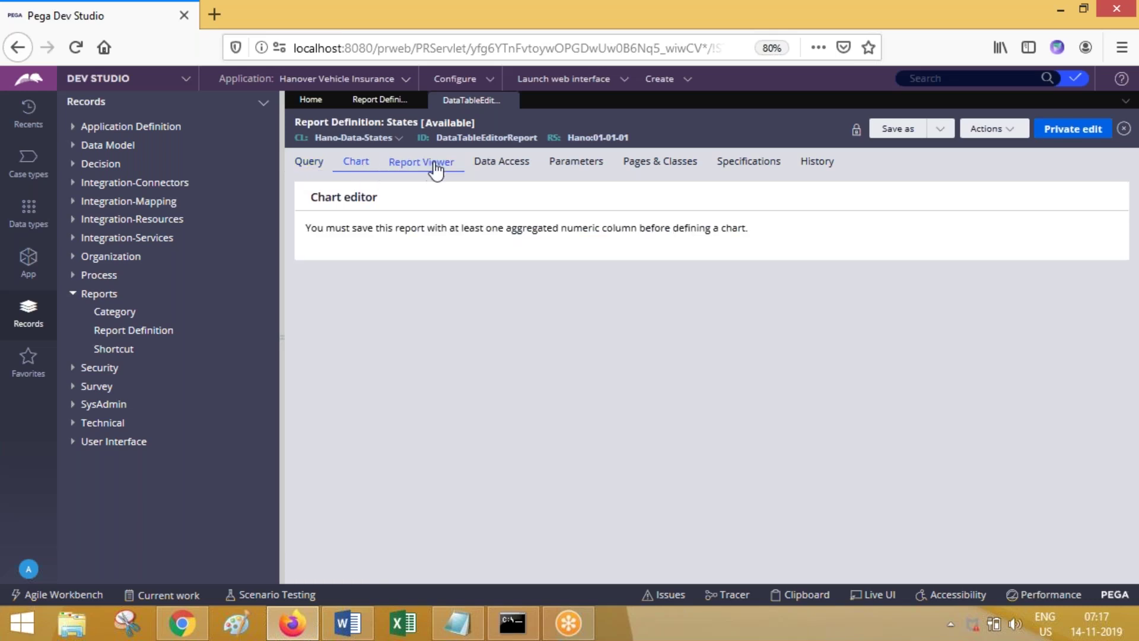
{"action": "left_click", "coordinate": [436, 169]}
{"action": "left_click", "coordinate": [501, 162]}
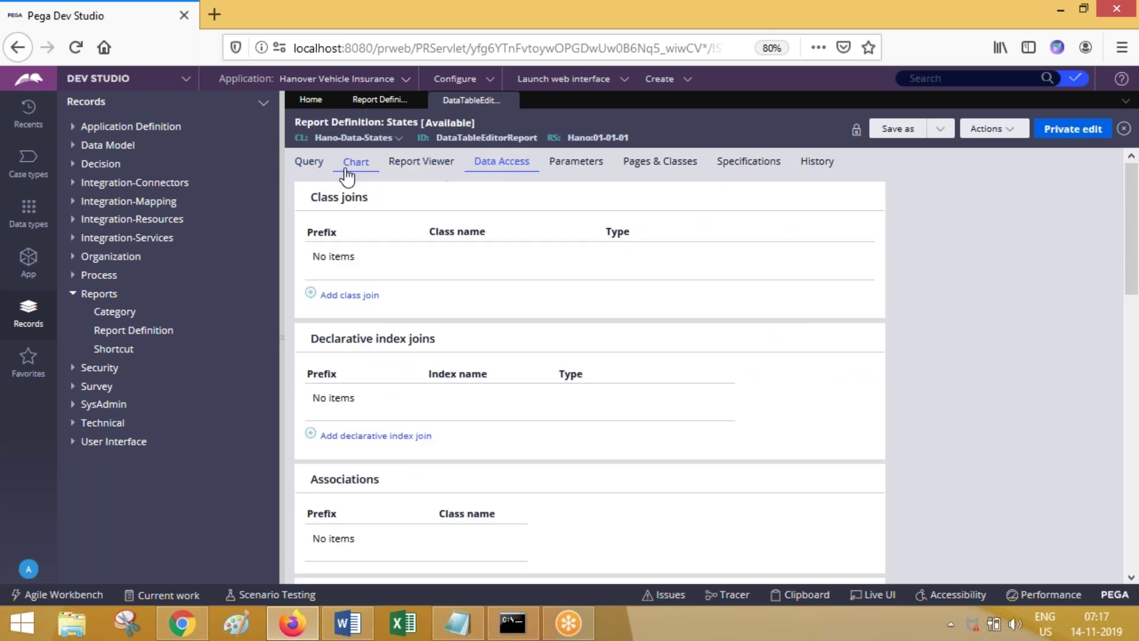
{"action": "left_click", "coordinate": [309, 172]}
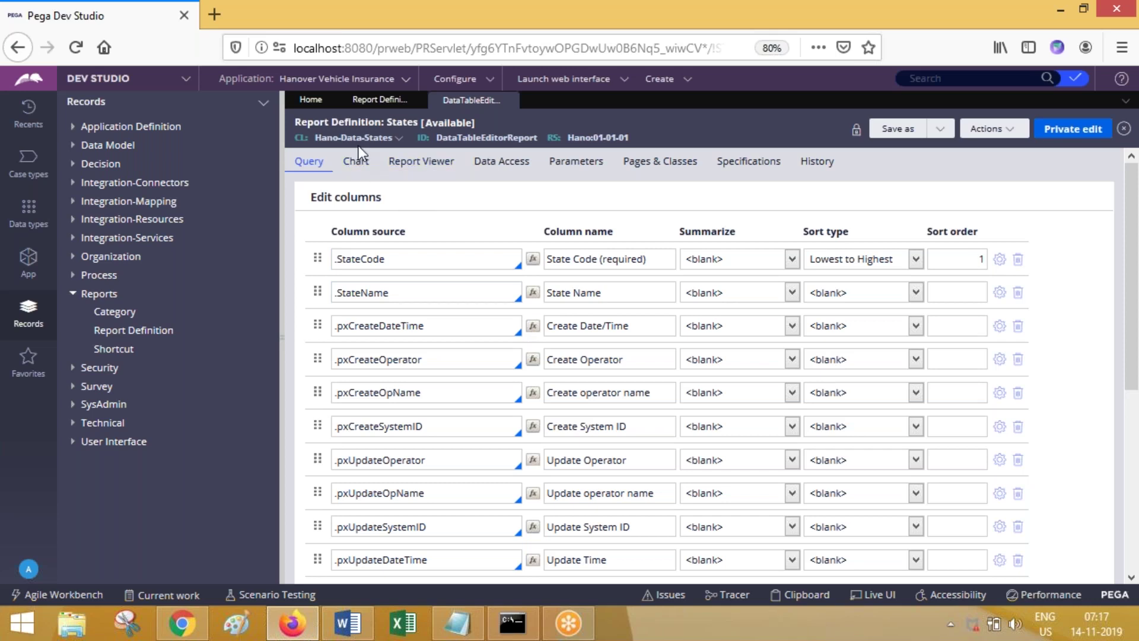
{"action": "left_click", "coordinate": [987, 128]}
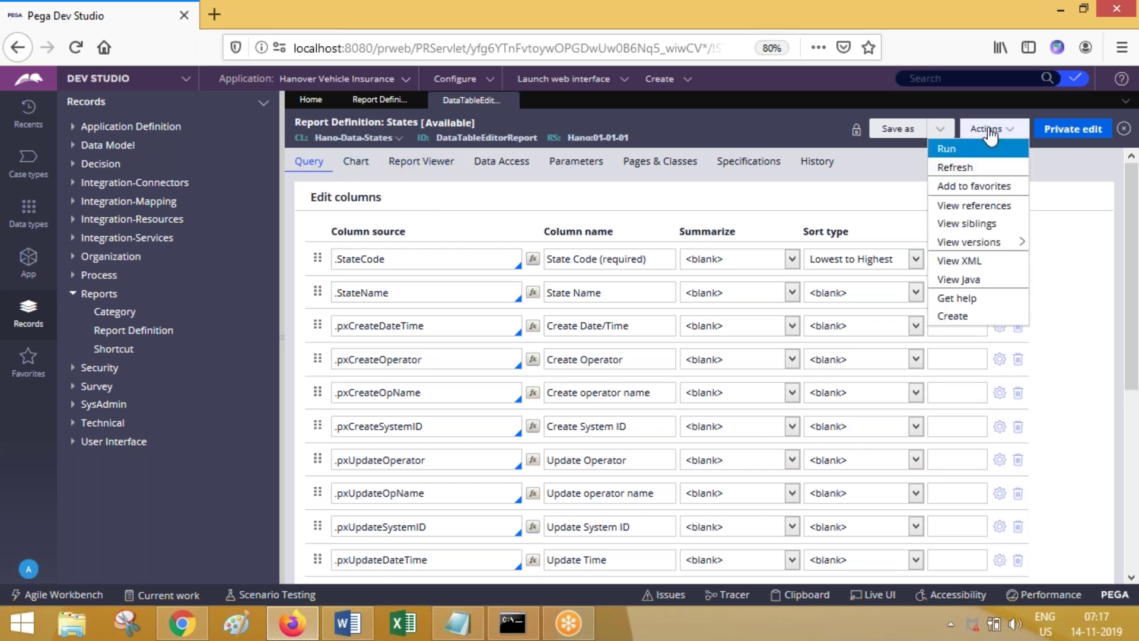
{"action": "left_click", "coordinate": [948, 148]}
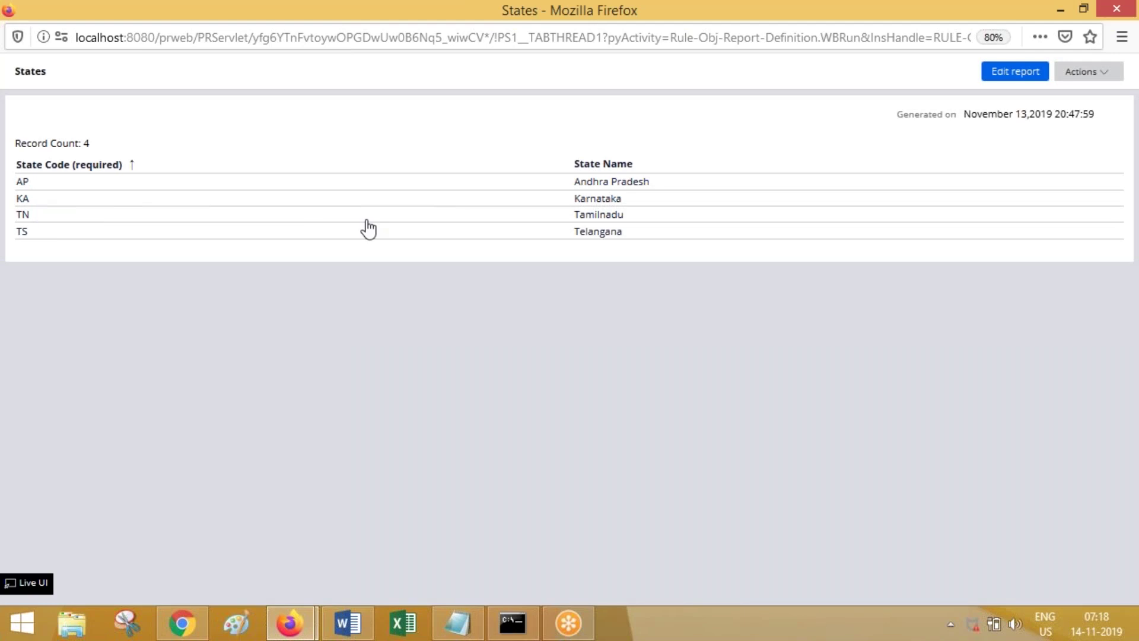
{"action": "left_click", "coordinate": [1112, 8]}
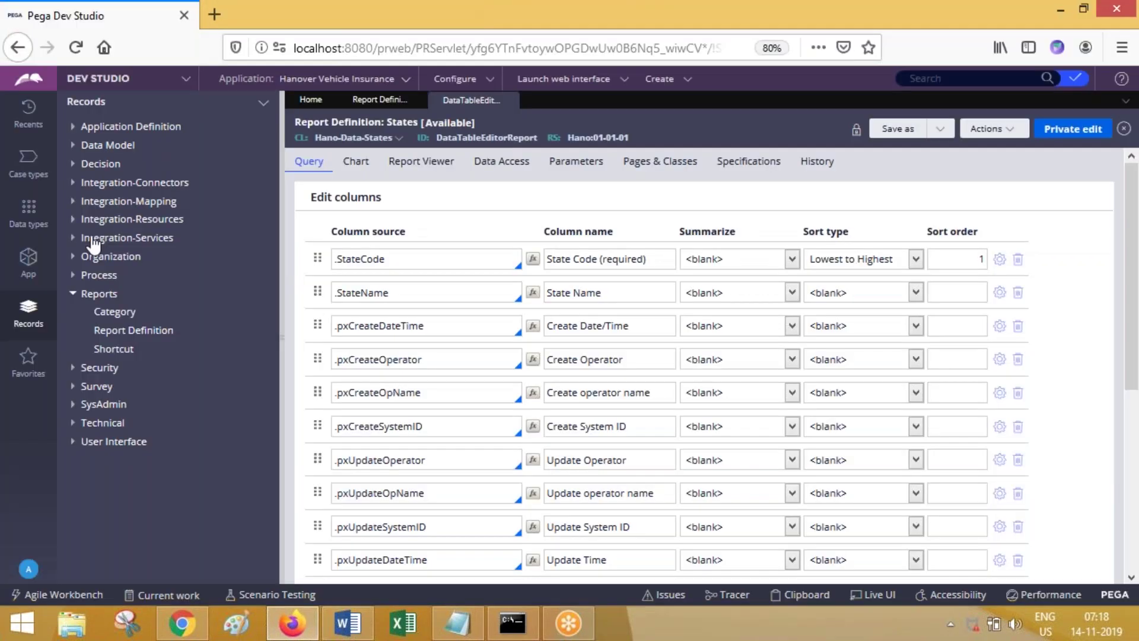
Step: Find the Hano-Data-States class by searching 'Data' and expand Reports > Report Definition
{"action": "left_click", "coordinate": [28, 261]}
{"action": "left_click_drag", "start_coordinate": [112, 158], "coordinate": [189, 159]}
{"action": "type", "text": "Data"}
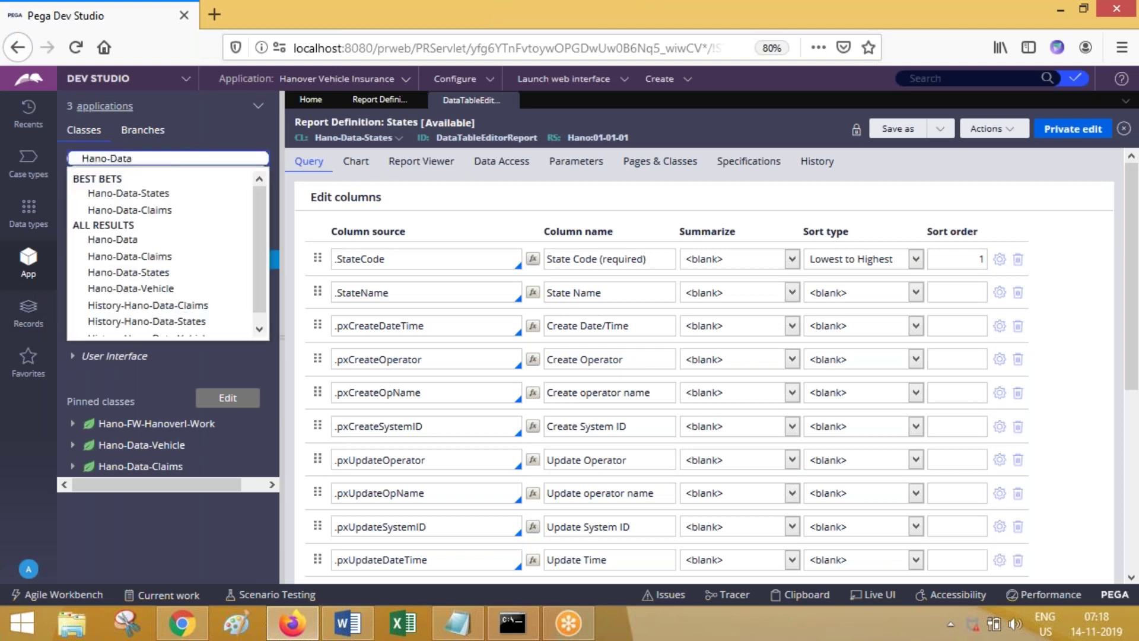
{"action": "left_click", "coordinate": [178, 193]}
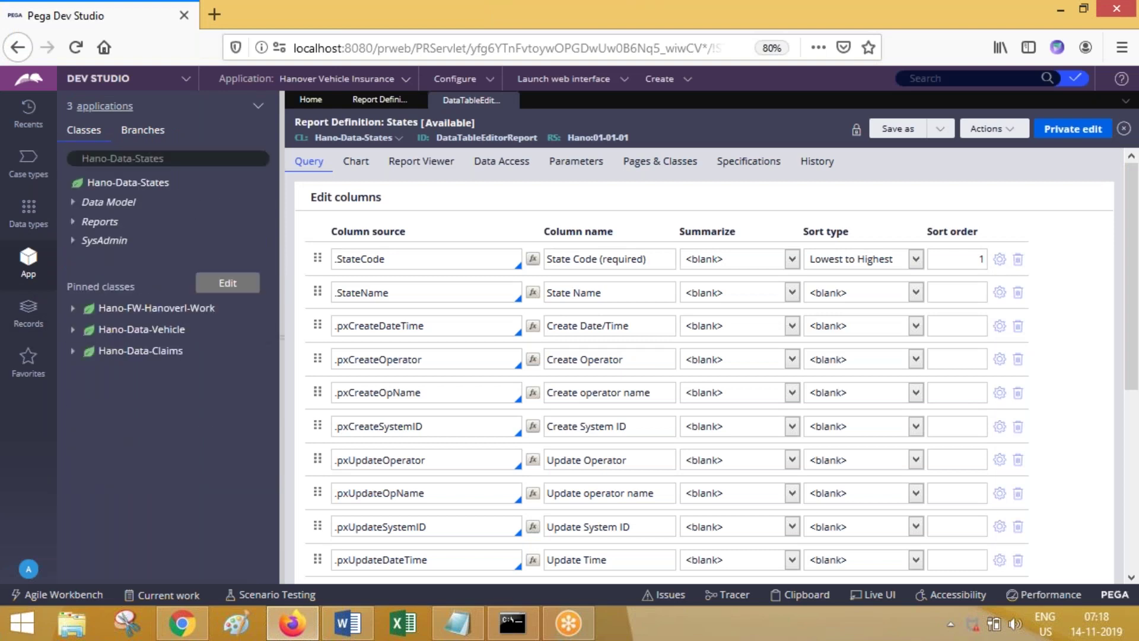
{"action": "left_click_drag", "start_coordinate": [137, 157], "coordinate": [71, 157]}
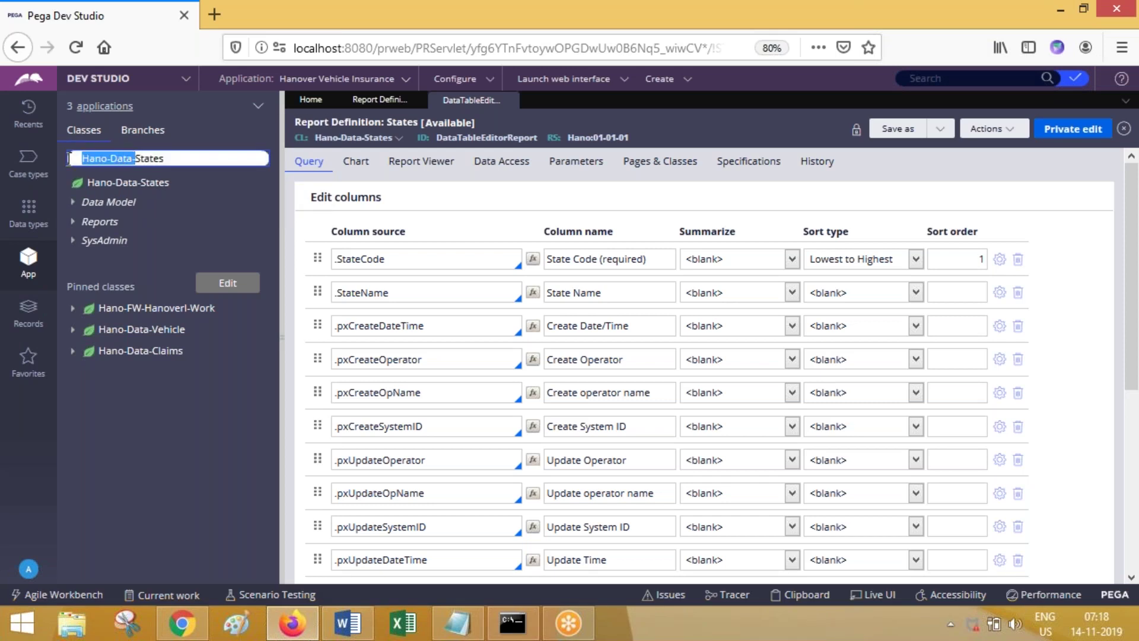
{"action": "left_click", "coordinate": [179, 167]}
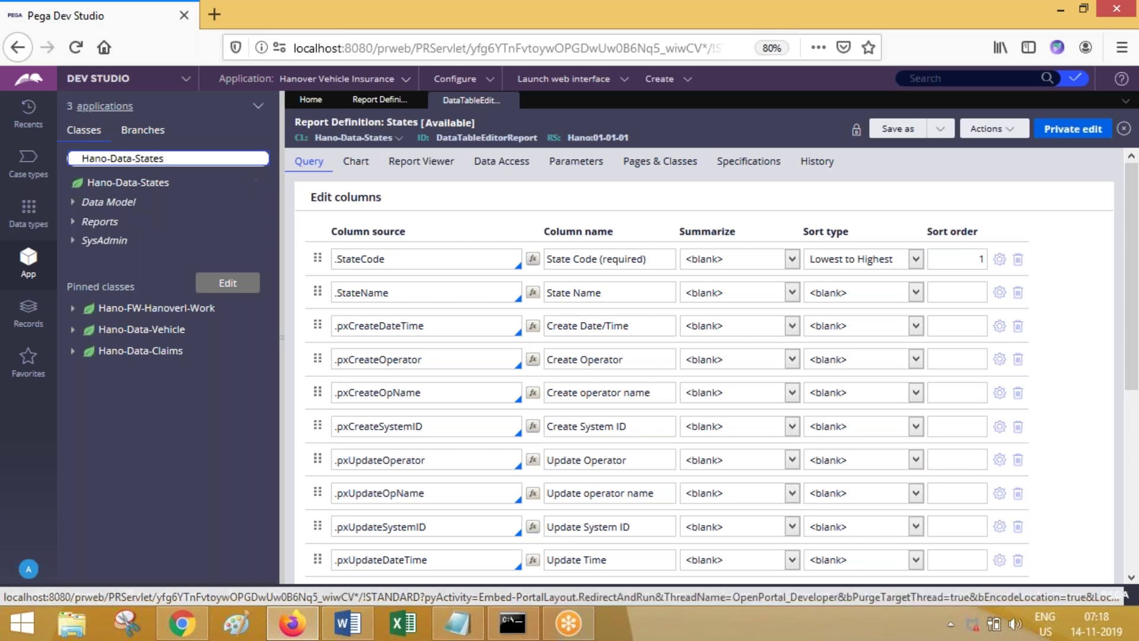
{"action": "left_click", "coordinate": [74, 224]}
{"action": "left_click", "coordinate": [85, 240]}
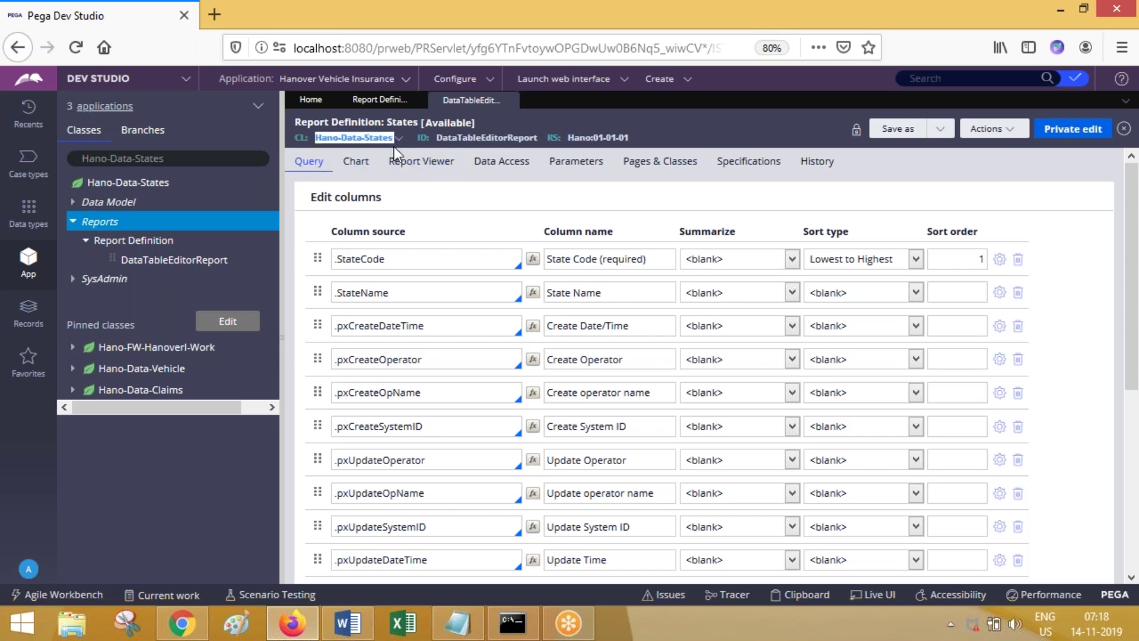
Step: Open the BrowseStatesAct activity from Recents and clear the recents filter
{"action": "left_click", "coordinate": [31, 119]}
{"action": "left_click", "coordinate": [106, 161]}
{"action": "left_click", "coordinate": [149, 125]}
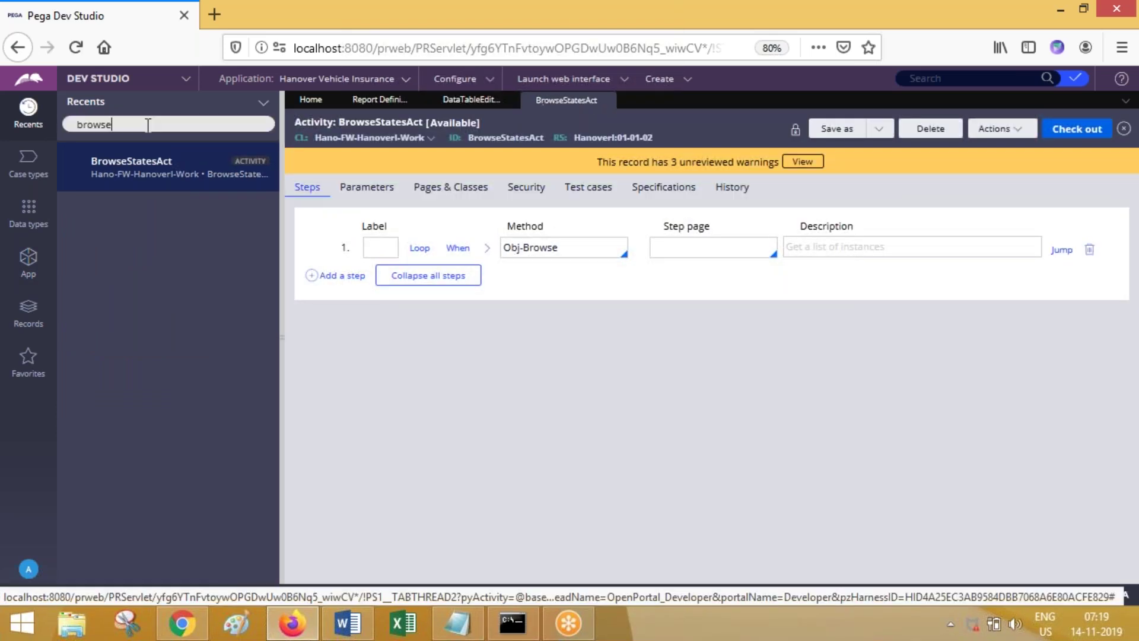
{"action": "double_click", "coordinate": [149, 125]}
{"action": "key", "text": "BackSpace"}
{"action": "left_click", "coordinate": [543, 473]}
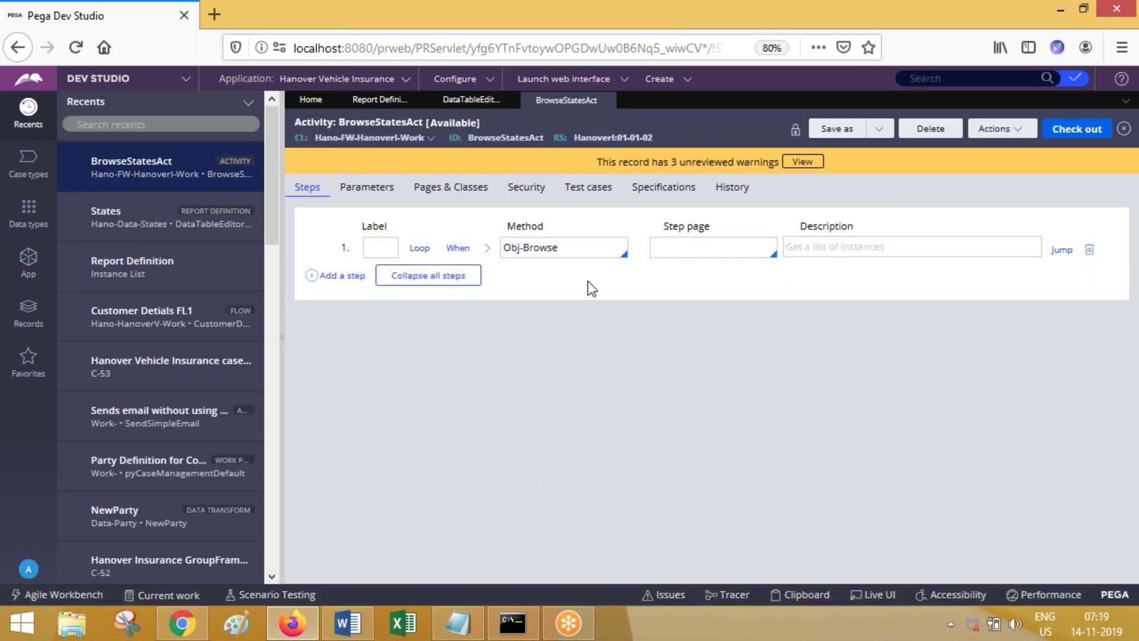
Step: Expand step 1's Obj-Browse parameters, check the ObjClass value, and return to DataTableEditorReport
{"action": "double_click", "coordinate": [530, 248]}
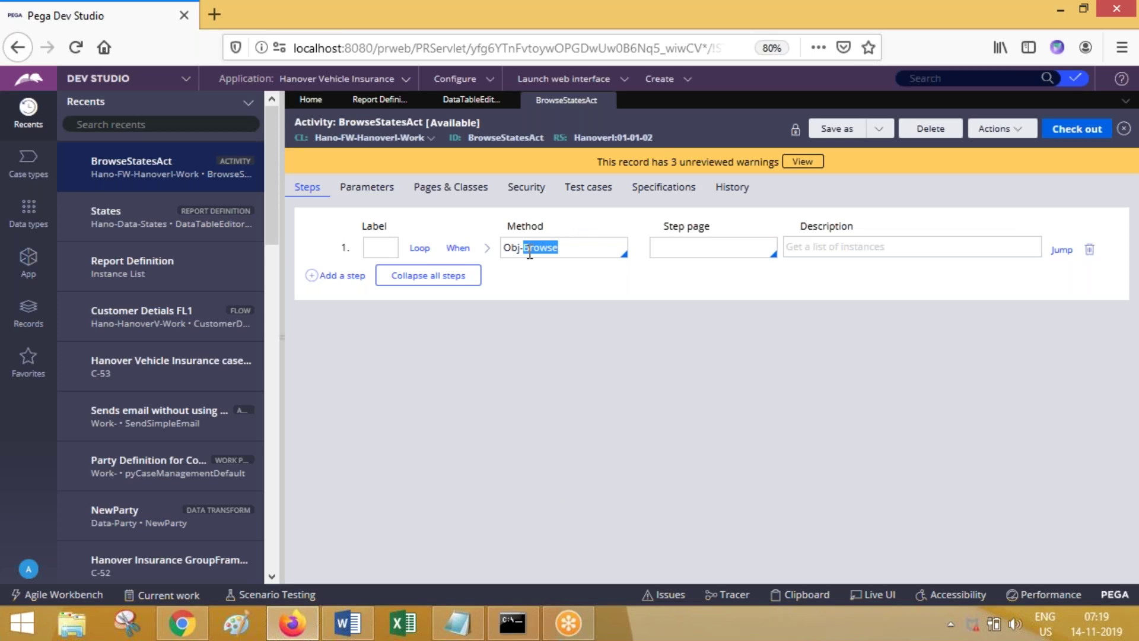
{"action": "left_click", "coordinate": [486, 248]}
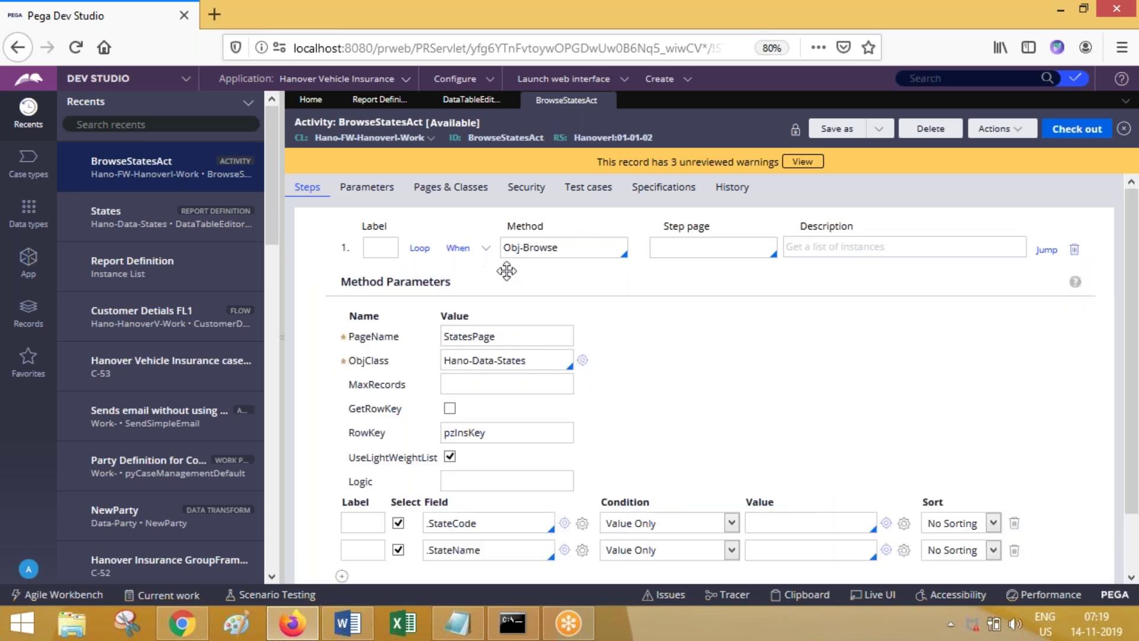
{"action": "left_click_drag", "start_coordinate": [535, 360], "coordinate": [442, 360]}
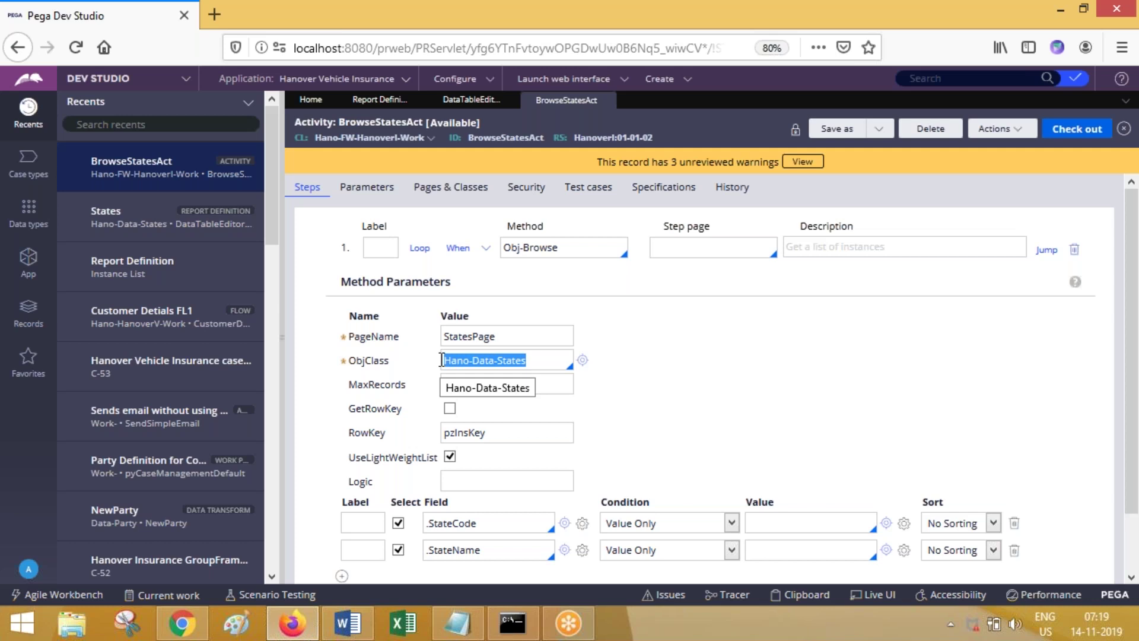
{"action": "left_click", "coordinate": [466, 101]}
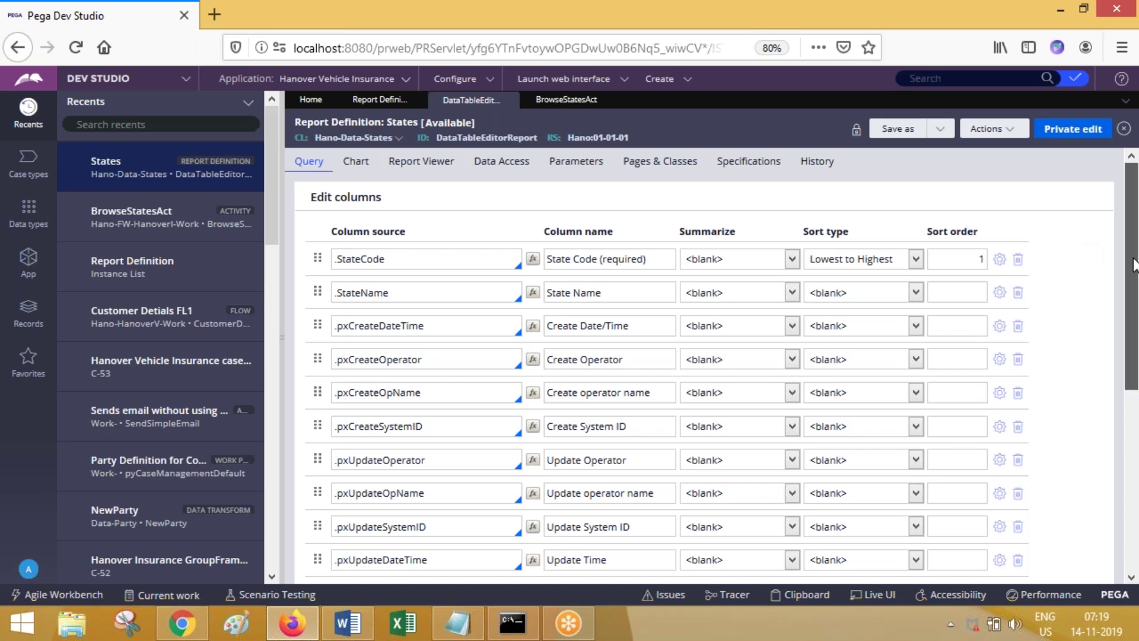
Step: Scroll through the States report's Query tab and highlight its class Hano-Data-States
{"action": "scroll", "coordinate": [1136, 305], "scroll_direction": "down", "scroll_amount": 2}
{"action": "scroll", "coordinate": [1137, 305], "scroll_direction": "down", "scroll_amount": 5}
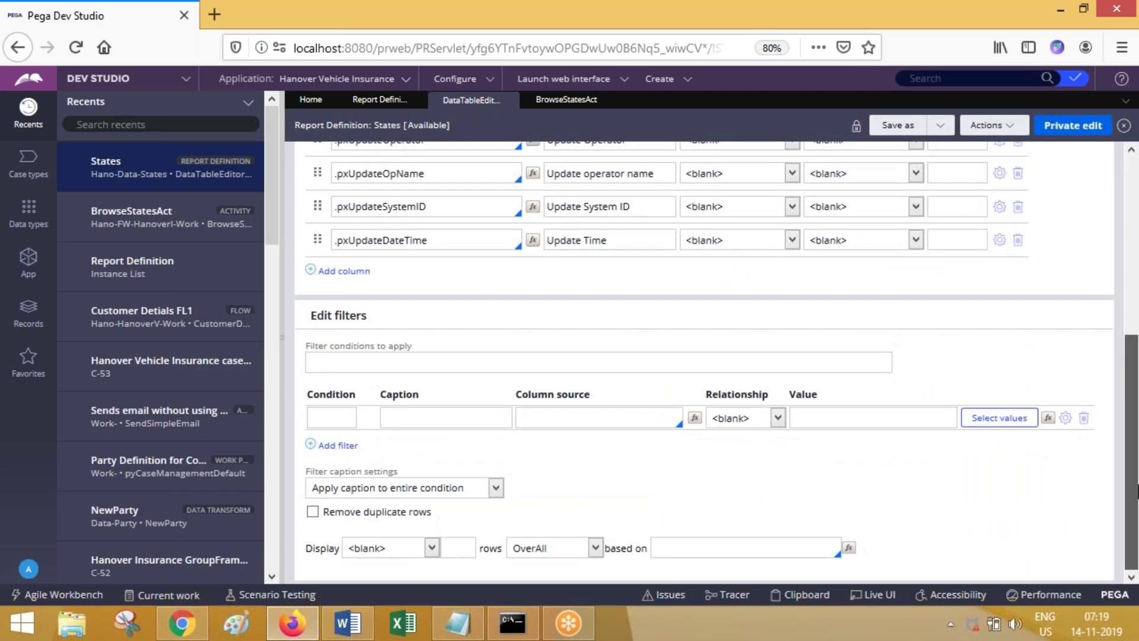
{"action": "scroll", "coordinate": [1109, 293], "scroll_direction": "up", "scroll_amount": 3}
{"action": "scroll", "coordinate": [1109, 293], "scroll_direction": "up", "scroll_amount": 4}
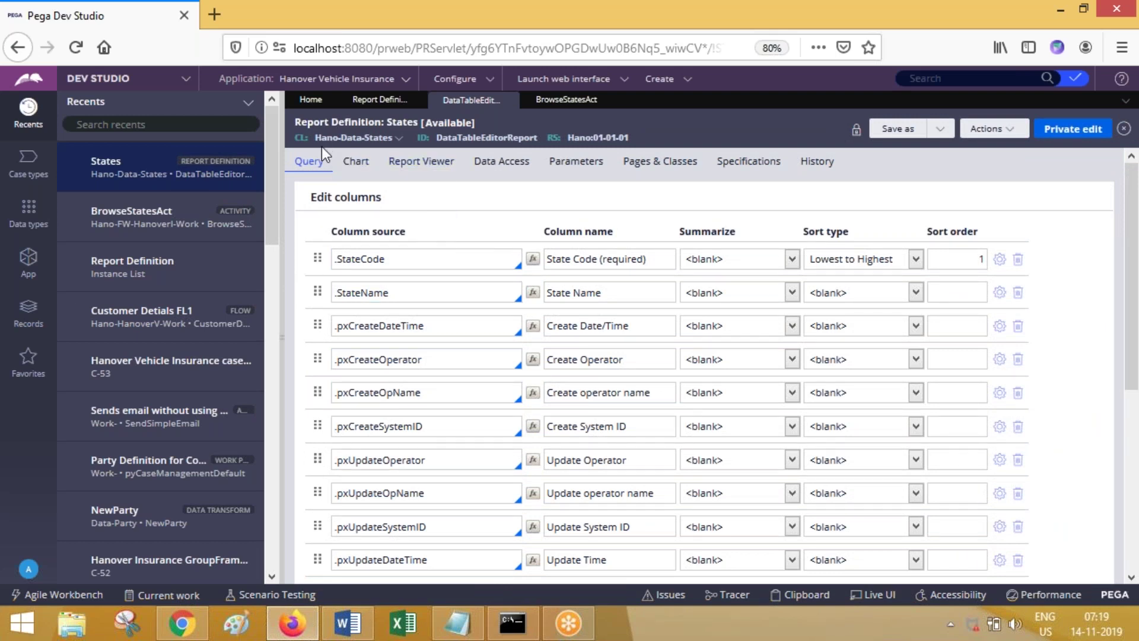
{"action": "left_click_drag", "start_coordinate": [313, 140], "coordinate": [396, 145]}
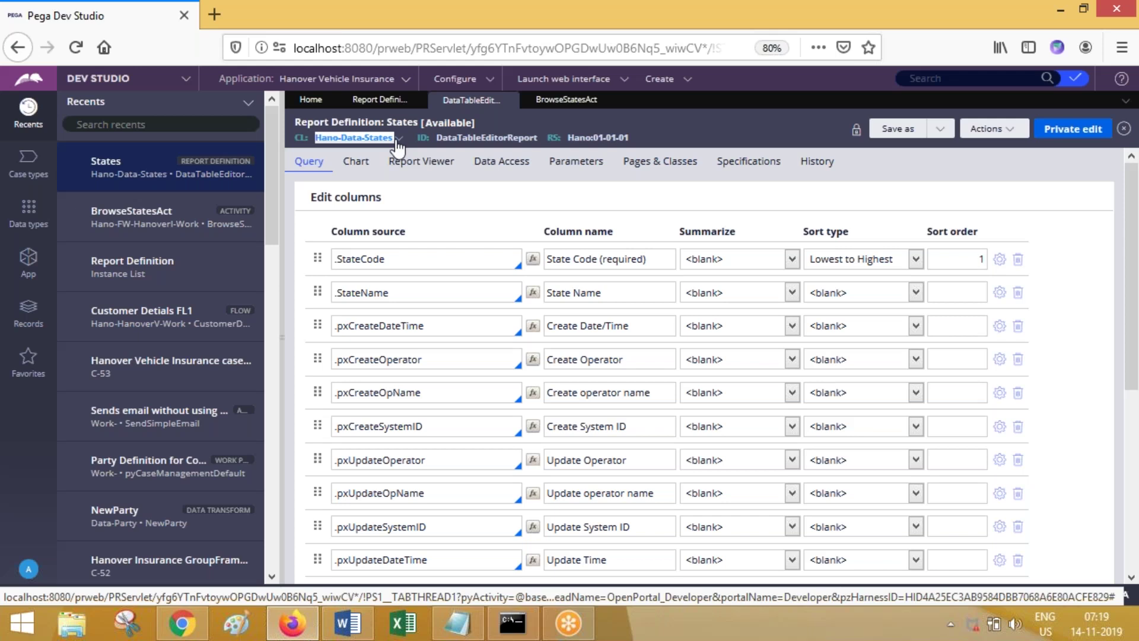
Step: Compare with BrowseStatesAct's ObjClass value, then view the report's Data Access class joins
{"action": "left_click", "coordinate": [578, 93]}
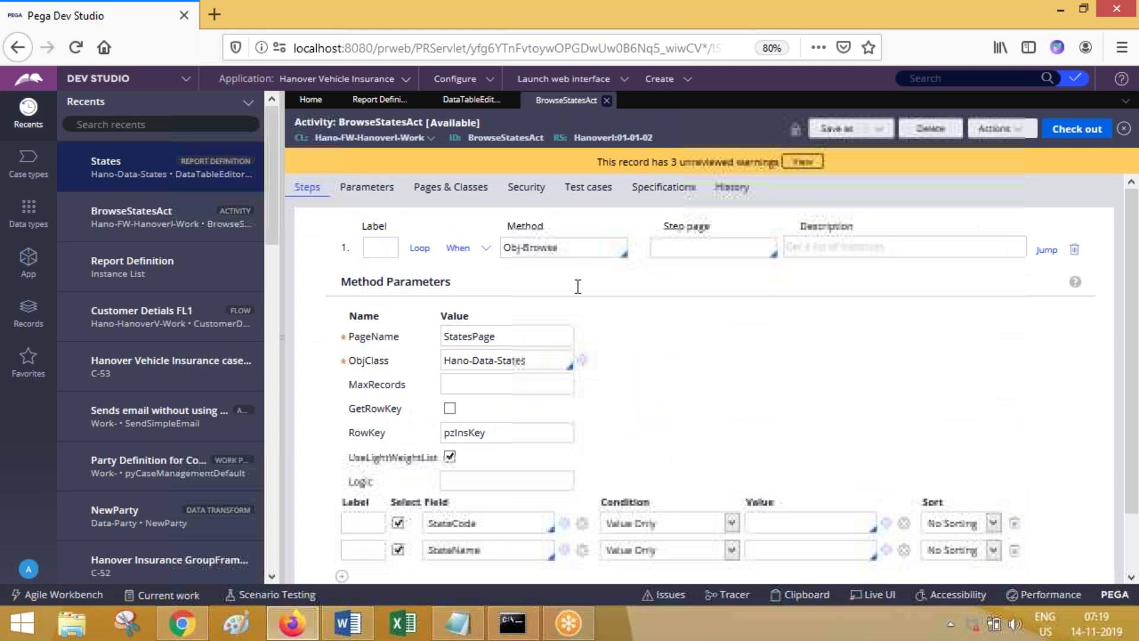
{"action": "left_click", "coordinate": [507, 361]}
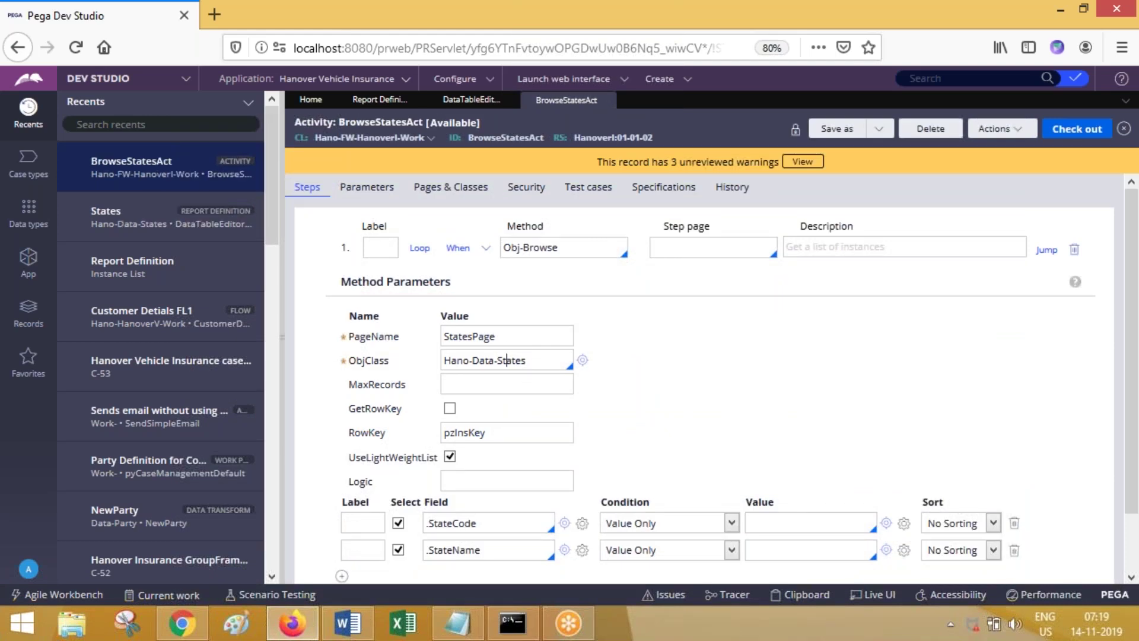
{"action": "left_click", "coordinate": [472, 101]}
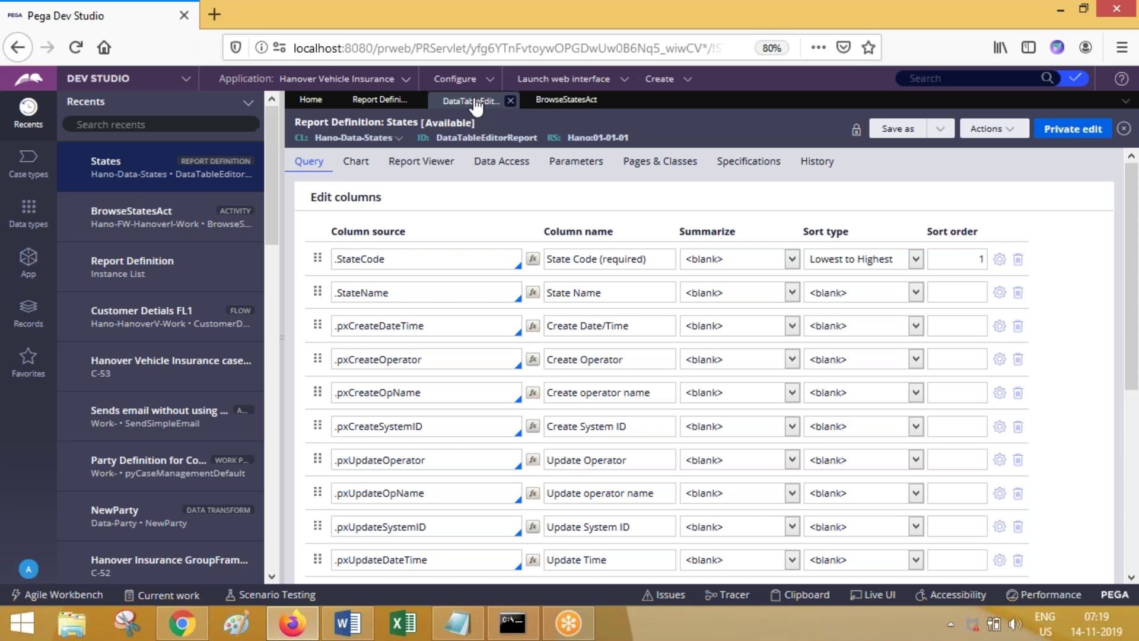
{"action": "left_click", "coordinate": [502, 161]}
{"action": "left_click_drag", "start_coordinate": [309, 197], "coordinate": [425, 205]}
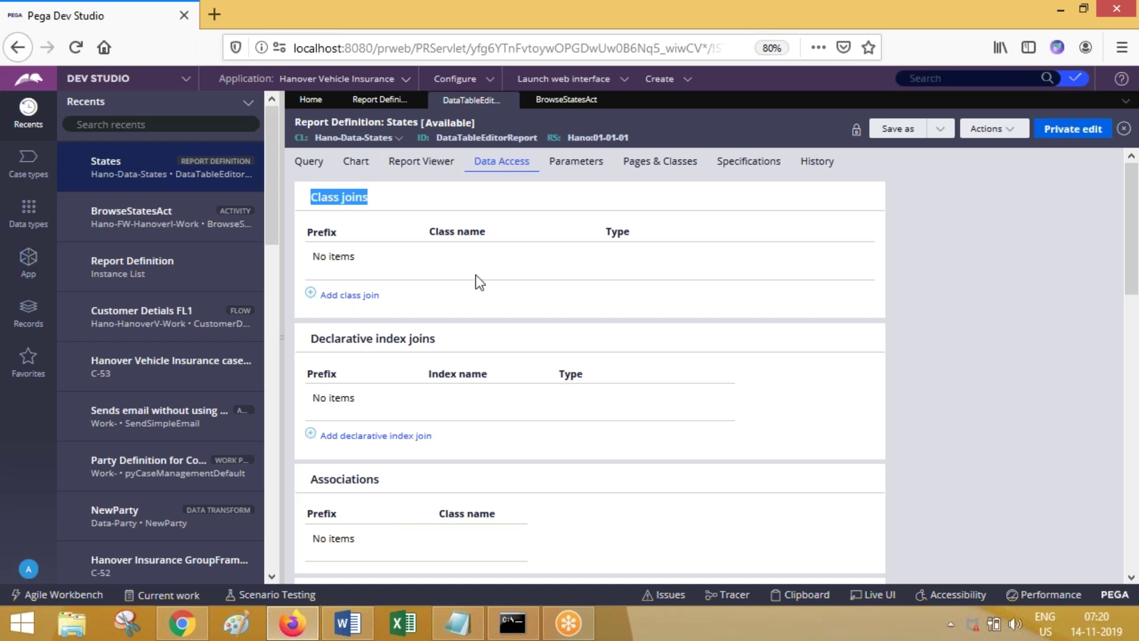
Step: Go back to the Query tab and review the StateCode and StateName column sources and filters
{"action": "left_click", "coordinate": [306, 168]}
{"action": "left_click_drag", "start_coordinate": [311, 199], "coordinate": [337, 206]}
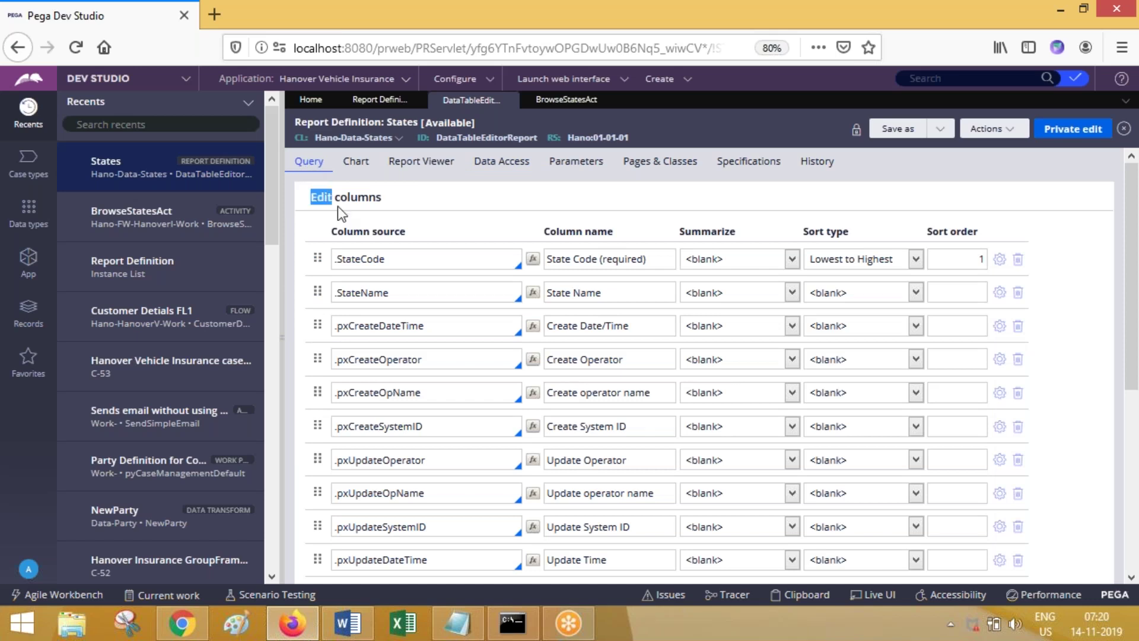
{"action": "left_click", "coordinate": [391, 258]}
{"action": "left_click", "coordinate": [397, 291]}
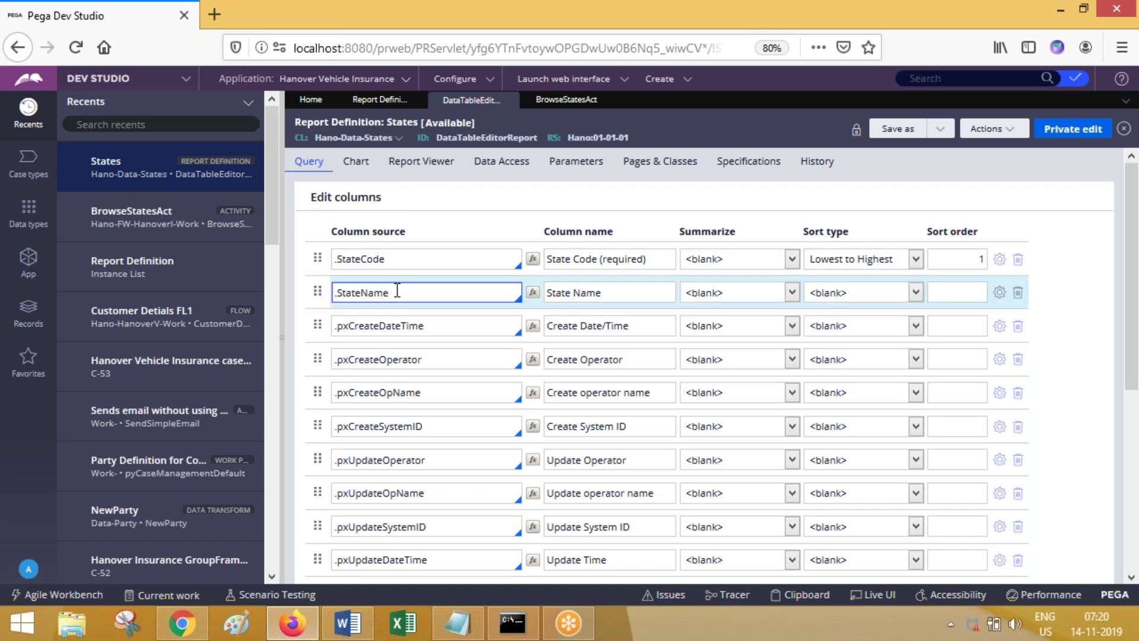
{"action": "left_click", "coordinate": [398, 260]}
{"action": "left_click", "coordinate": [405, 292]}
{"action": "scroll", "coordinate": [1127, 332], "scroll_direction": "down", "scroll_amount": 5}
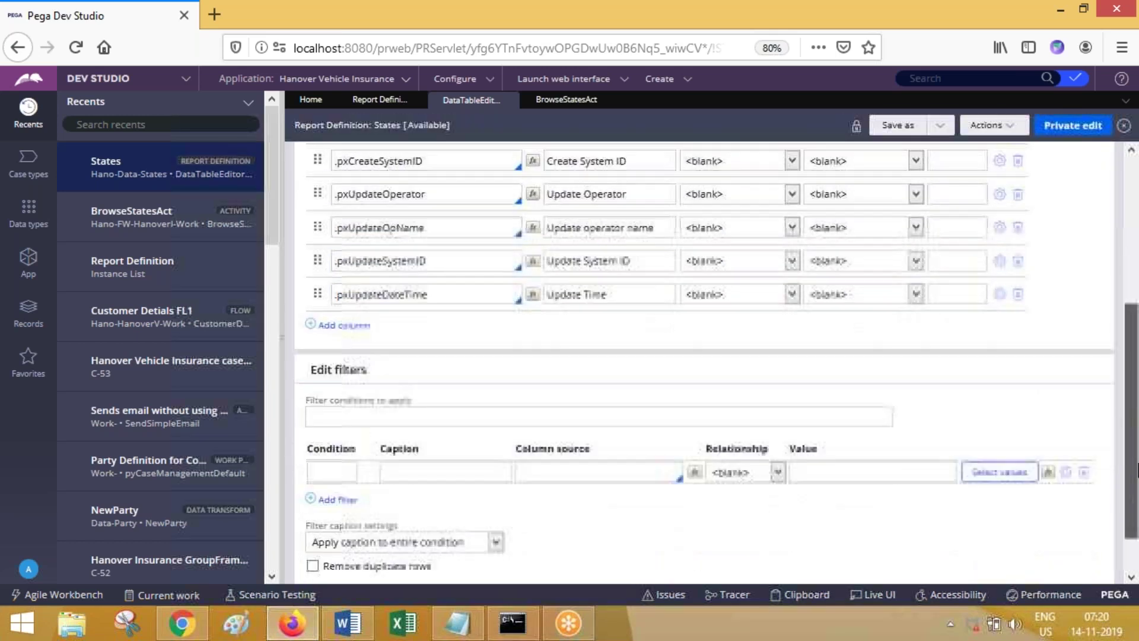
{"action": "scroll", "coordinate": [1096, 323], "scroll_direction": "up", "scroll_amount": 2}
{"action": "scroll", "coordinate": [1091, 309], "scroll_direction": "up", "scroll_amount": 3}
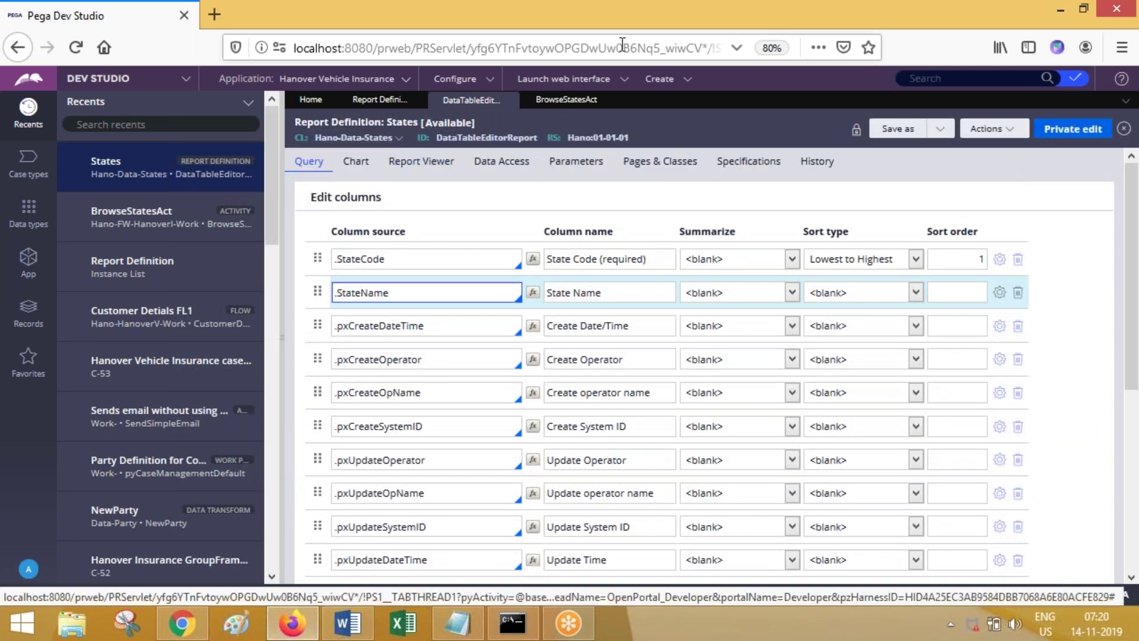
{"action": "left_click", "coordinate": [595, 26]}
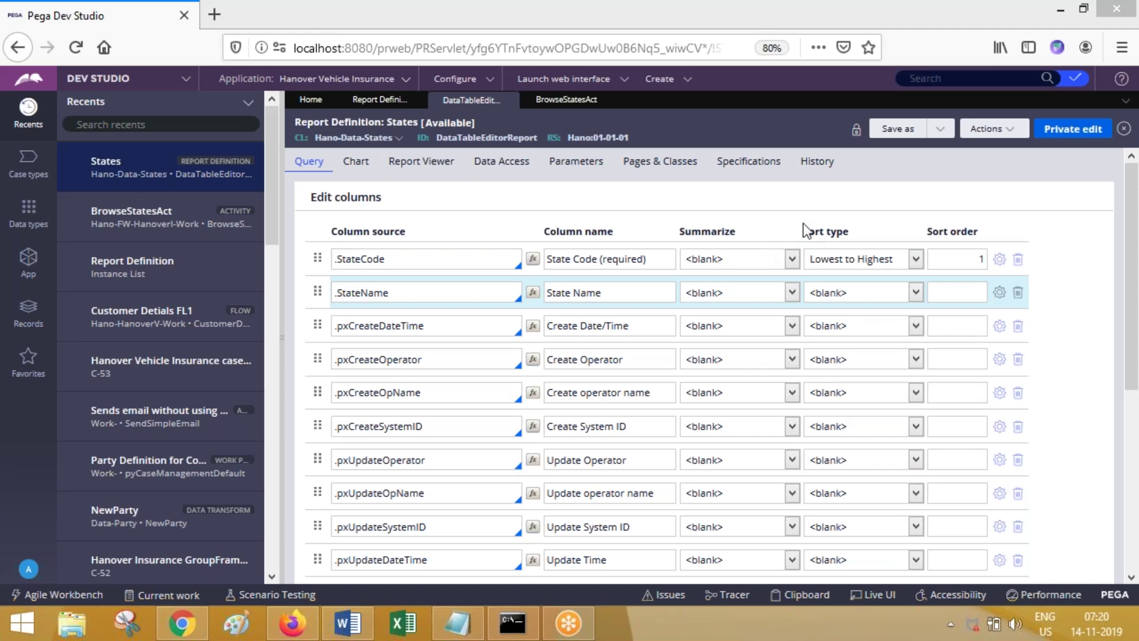
Step: Add filter F1: .StateCode Starts with "A"
{"action": "left_click_drag", "start_coordinate": [1136, 269], "coordinate": [1137, 490]}
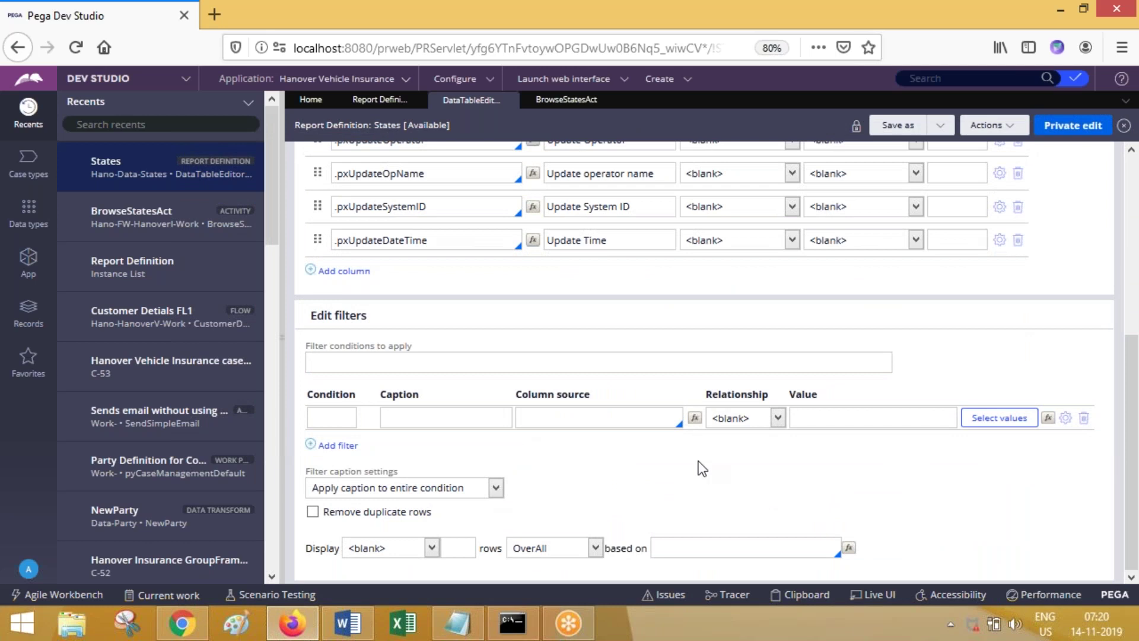
{"action": "left_click", "coordinate": [565, 418]}
{"action": "type", "text": "."}
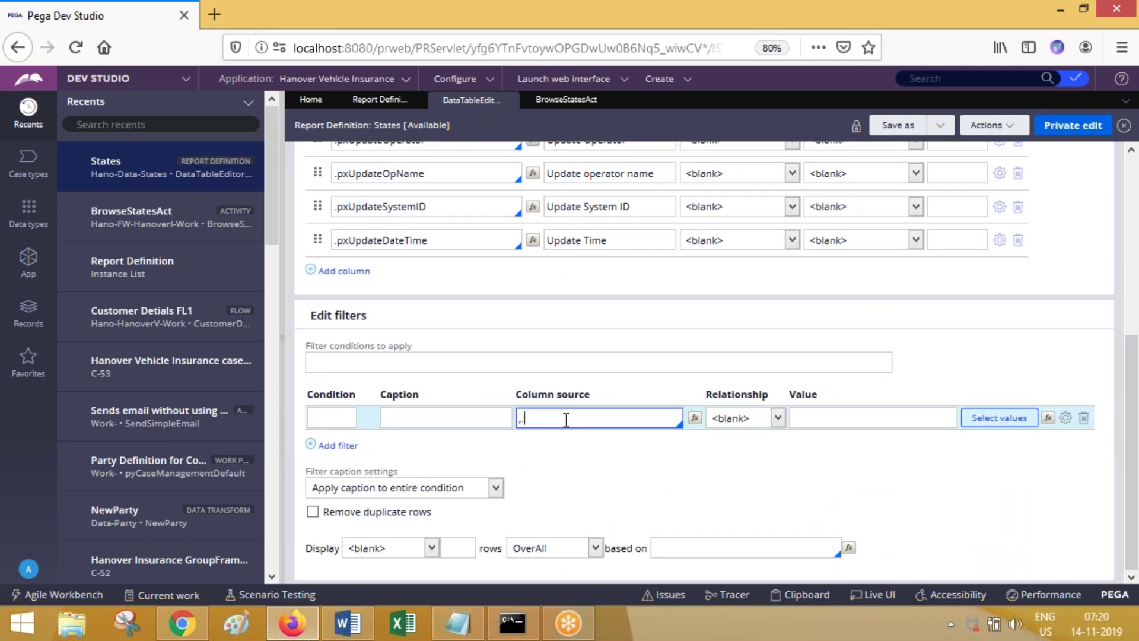
{"action": "type", "text": "st"}
{"action": "left_click", "coordinate": [548, 490]}
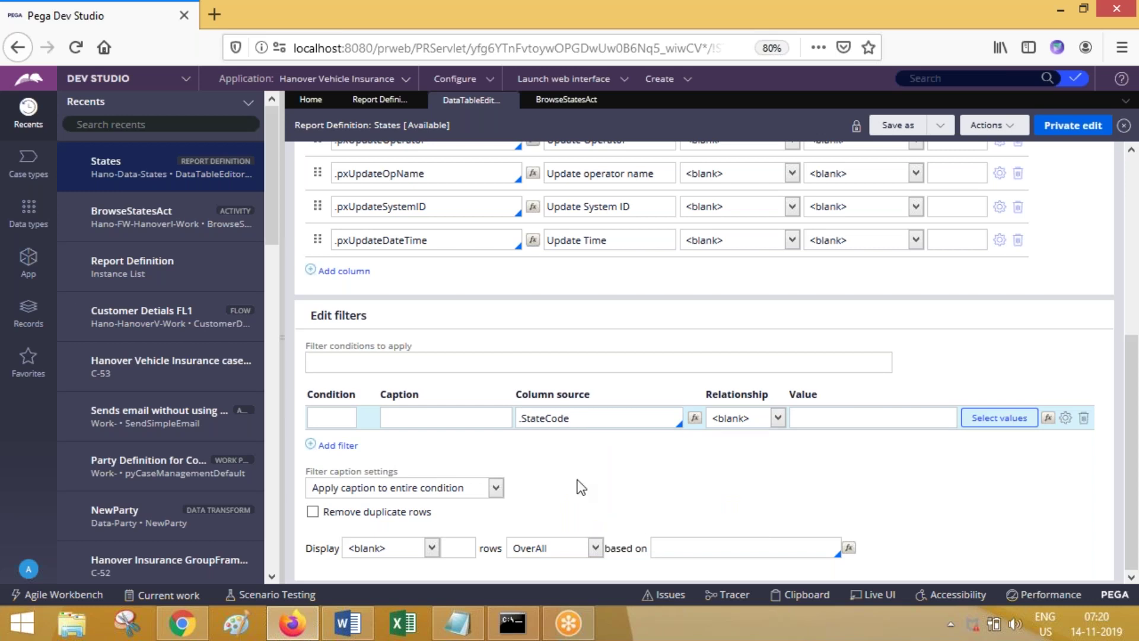
{"action": "left_click", "coordinate": [746, 417]}
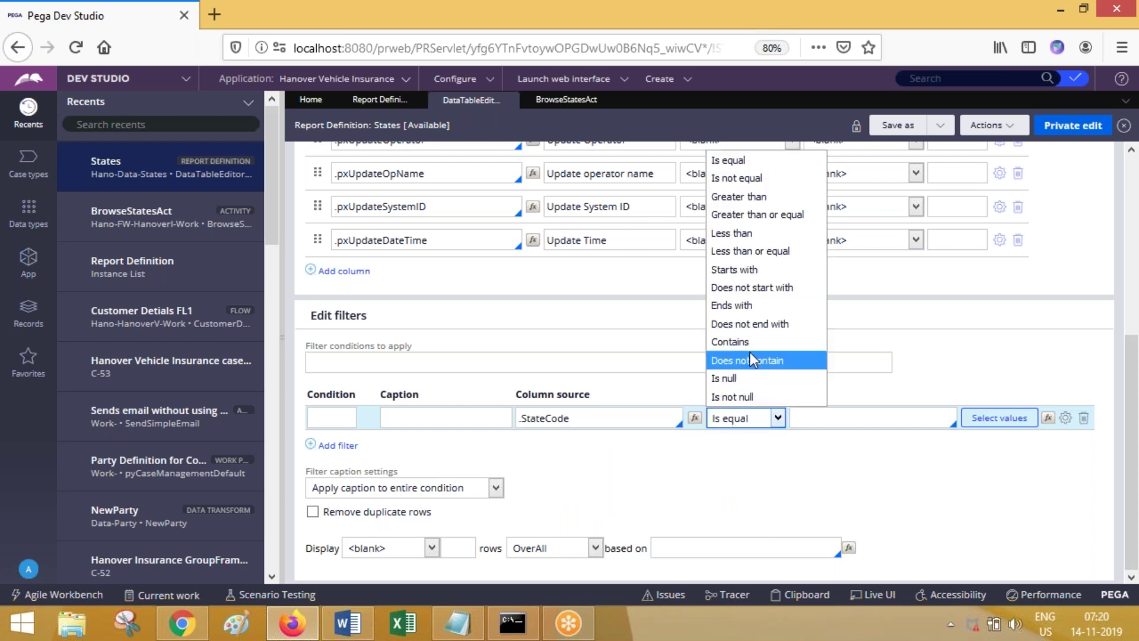
{"action": "left_click", "coordinate": [743, 268]}
{"action": "left_click", "coordinate": [812, 418]}
{"action": "type", "text": "\"A\""}
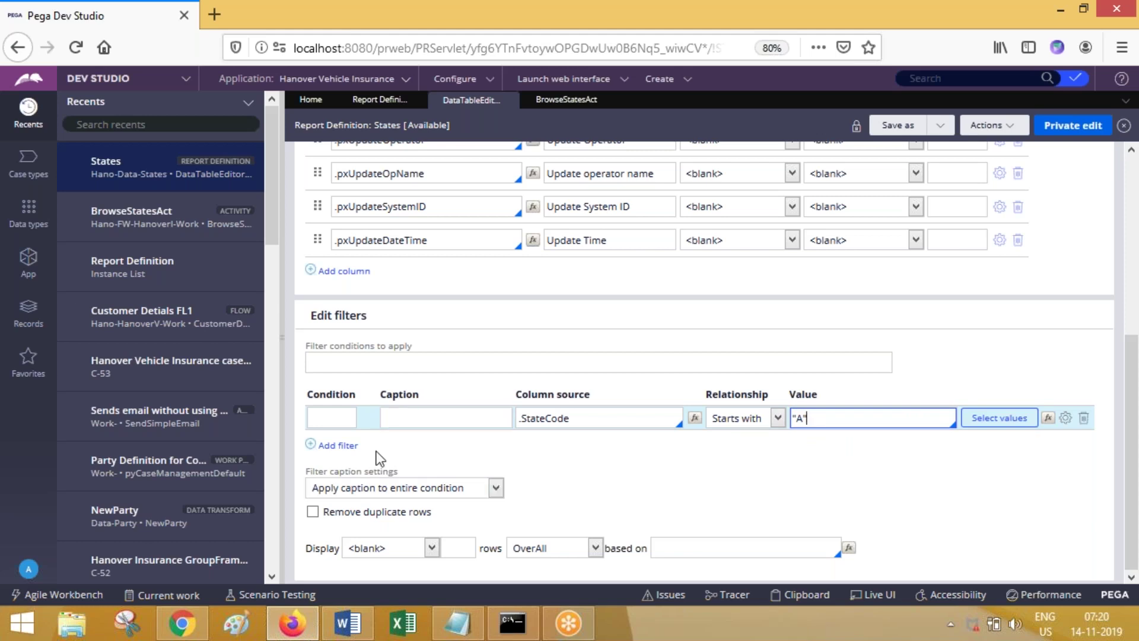
Step: Add filter F2: .StateName Contains "P"
{"action": "left_click", "coordinate": [337, 445]}
{"action": "left_click", "coordinate": [611, 443]}
{"action": "type", "text": ".St"}
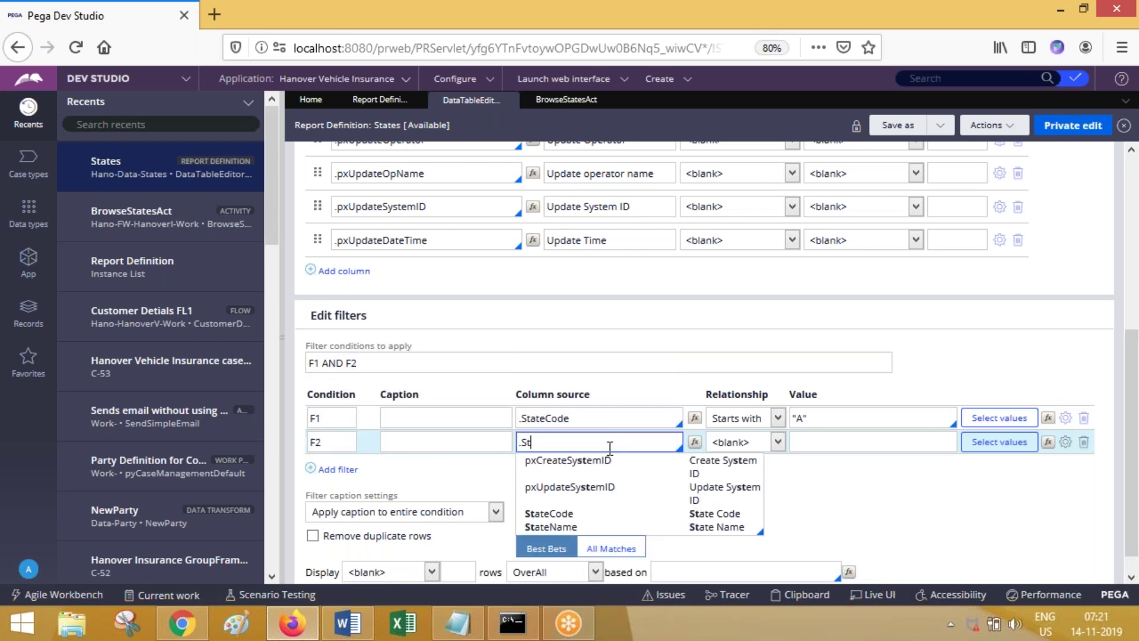
{"action": "left_click", "coordinate": [699, 528]}
{"action": "left_click", "coordinate": [748, 442]}
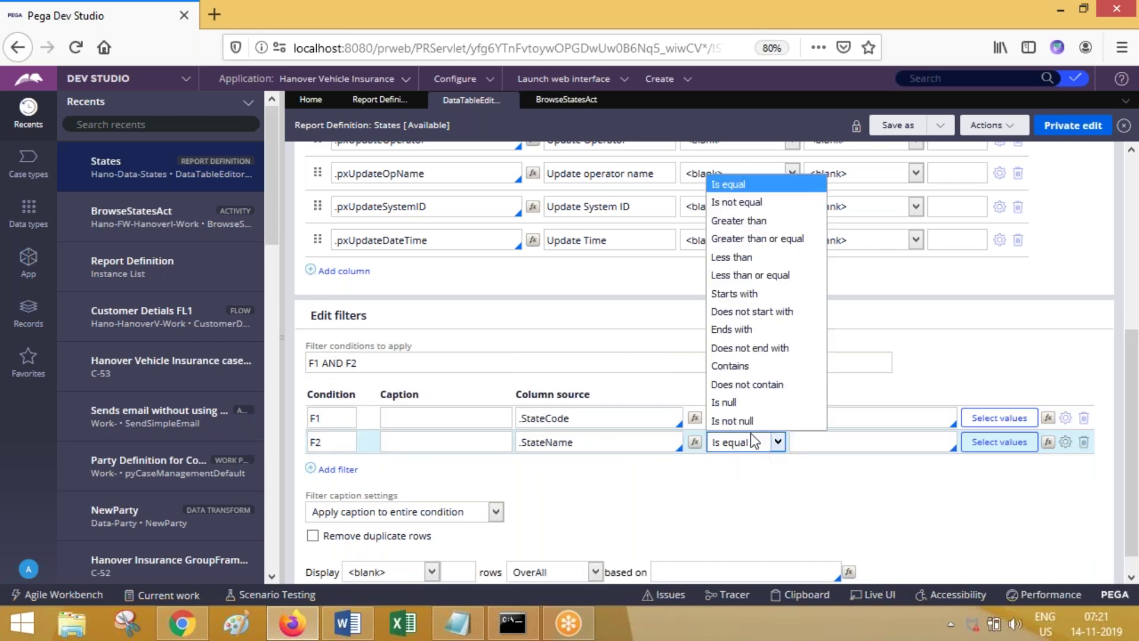
{"action": "left_click", "coordinate": [752, 364]}
{"action": "left_click", "coordinate": [806, 444]}
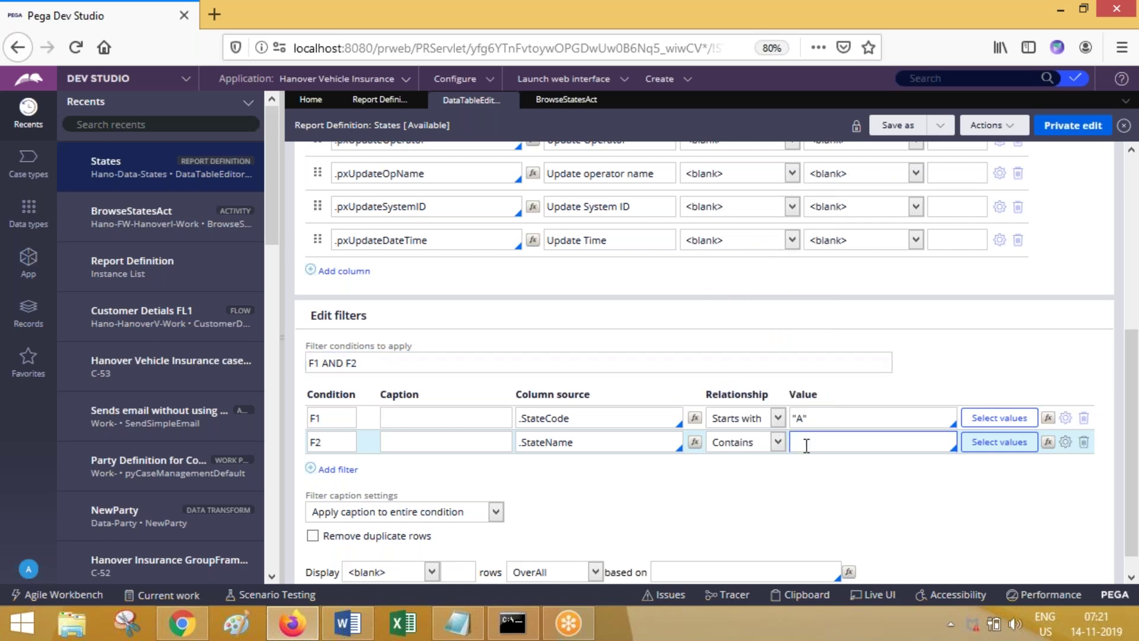
{"action": "type", "text": "\""}
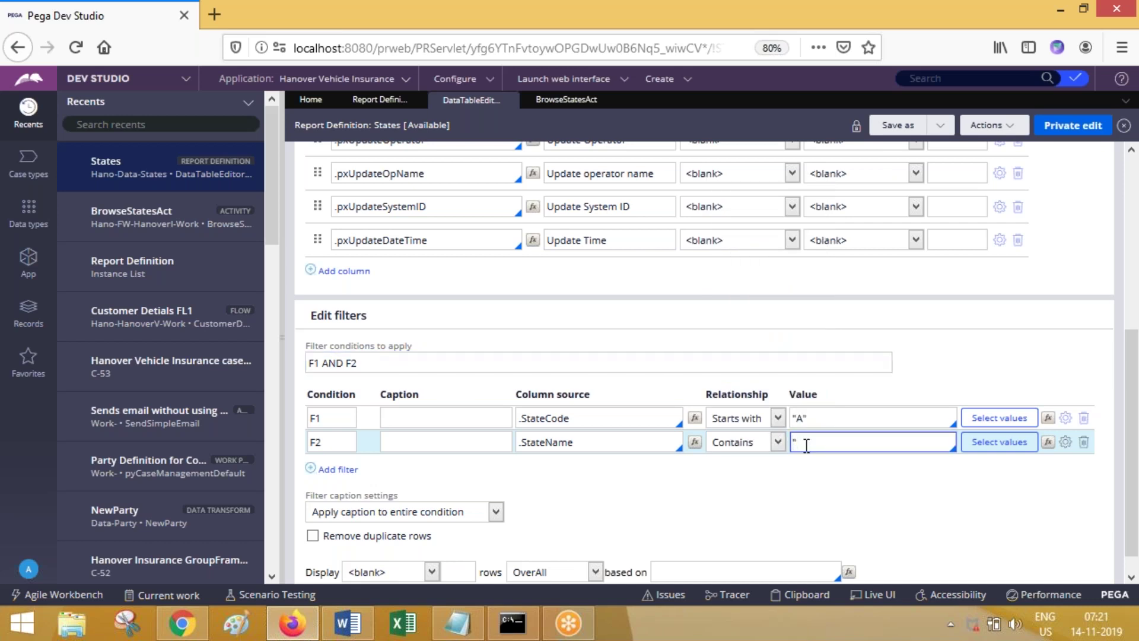
{"action": "type", "text": "P\""}
{"action": "left_click", "coordinate": [328, 415]}
Step: Change the filter conditions from F1 AND F2 to F1 OR F2
{"action": "left_click_drag", "start_coordinate": [369, 365], "coordinate": [287, 364]}
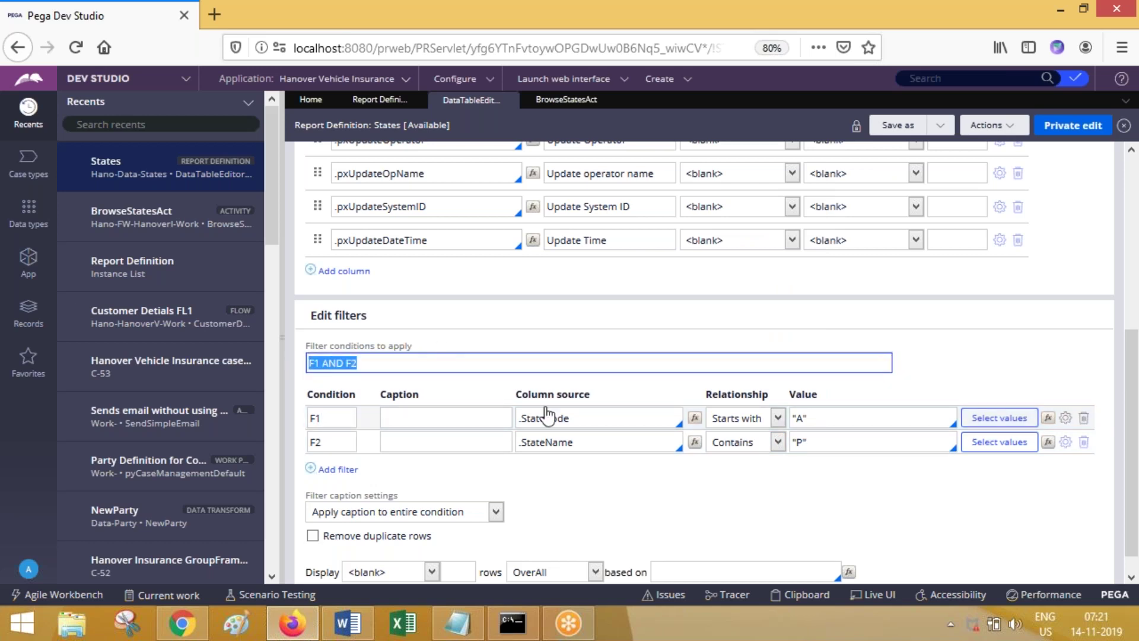
{"action": "left_click", "coordinate": [569, 418]}
{"action": "left_click", "coordinate": [601, 447]}
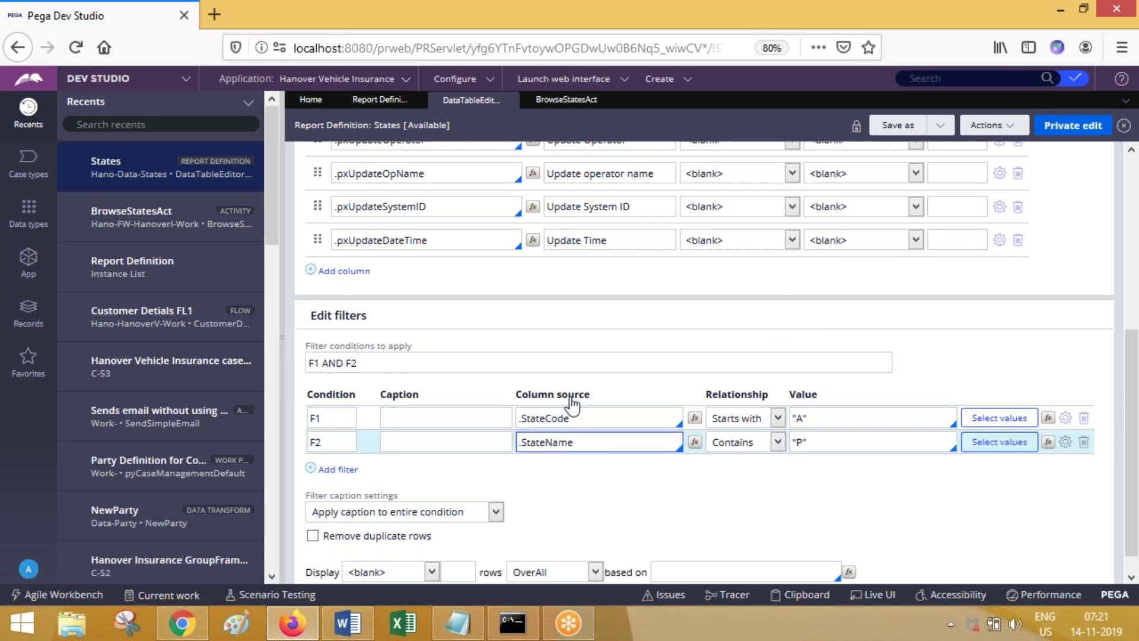
{"action": "left_click", "coordinate": [384, 365]}
{"action": "left_click", "coordinate": [343, 362]}
{"action": "key", "text": "BackSpace"}
{"action": "key", "text": "BackSpace"}
{"action": "key", "text": "BackSpace"}
{"action": "type", "text": "OR"}
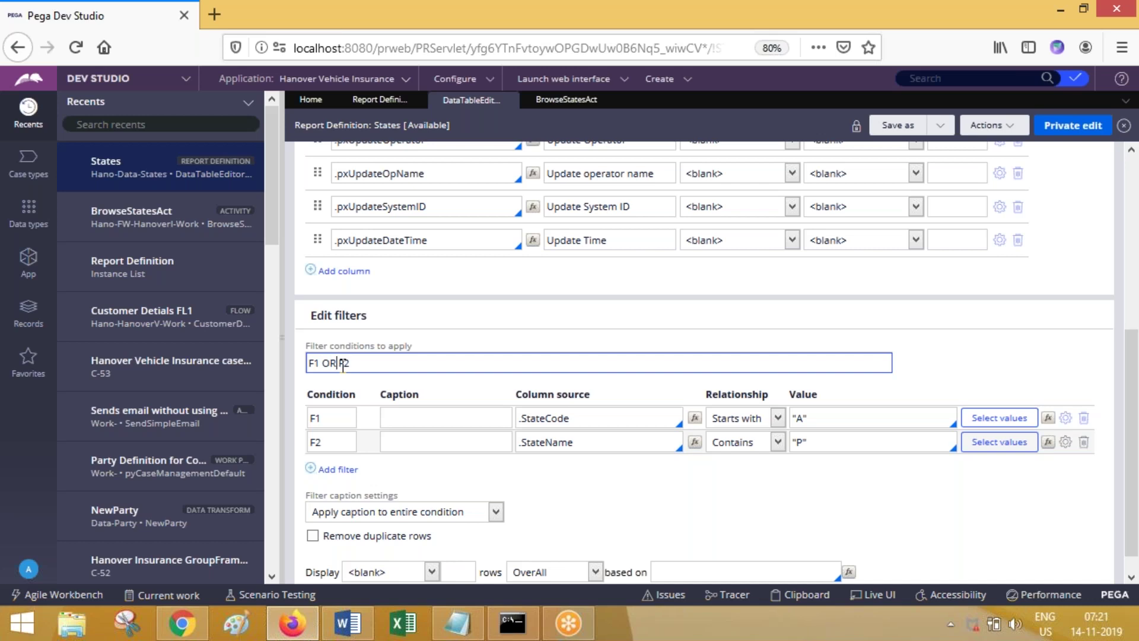
{"action": "left_click_drag", "start_coordinate": [1132, 379], "coordinate": [1137, 193]}
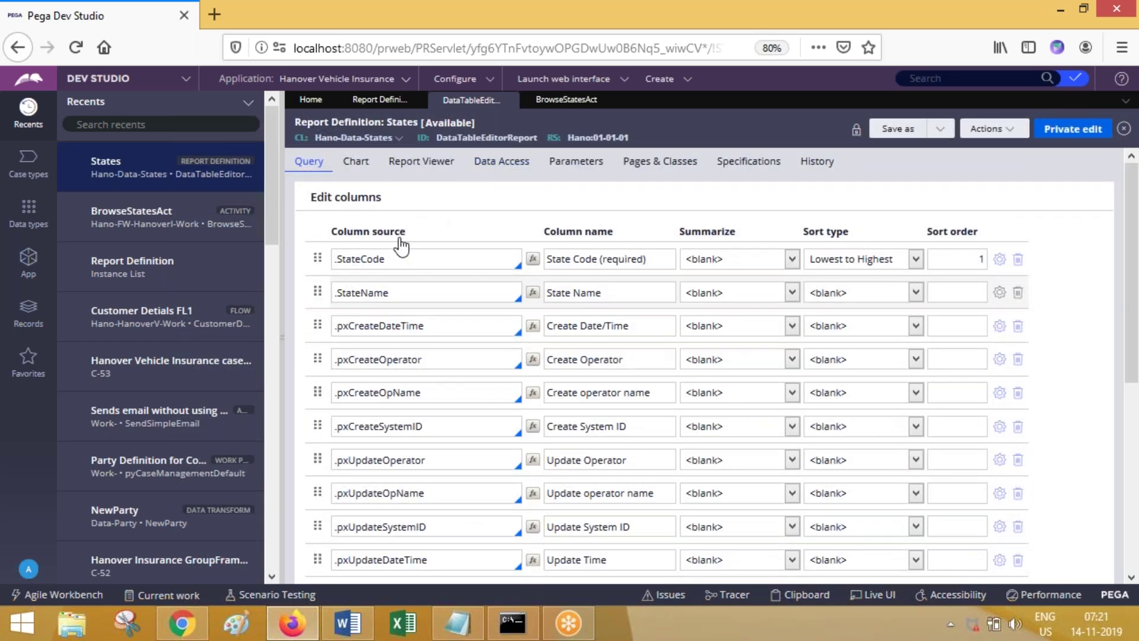
{"action": "scroll", "coordinate": [1134, 313], "scroll_direction": "down", "scroll_amount": 5}
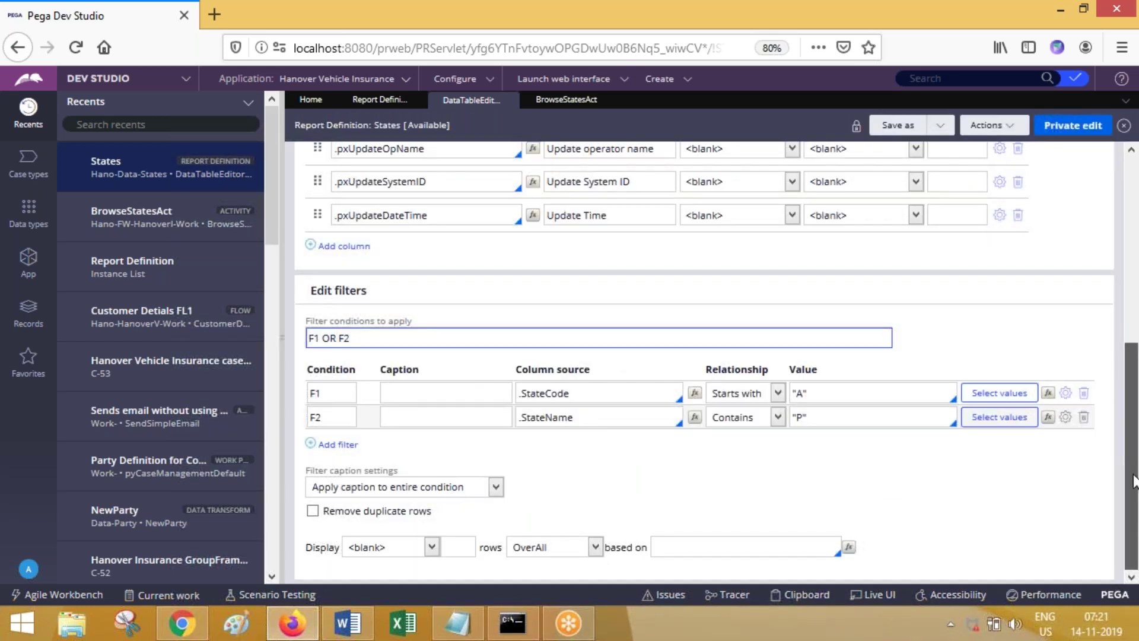
{"action": "scroll", "coordinate": [1097, 306], "scroll_direction": "up", "scroll_amount": 4}
{"action": "left_click_drag", "start_coordinate": [1098, 298], "coordinate": [1092, 249]}
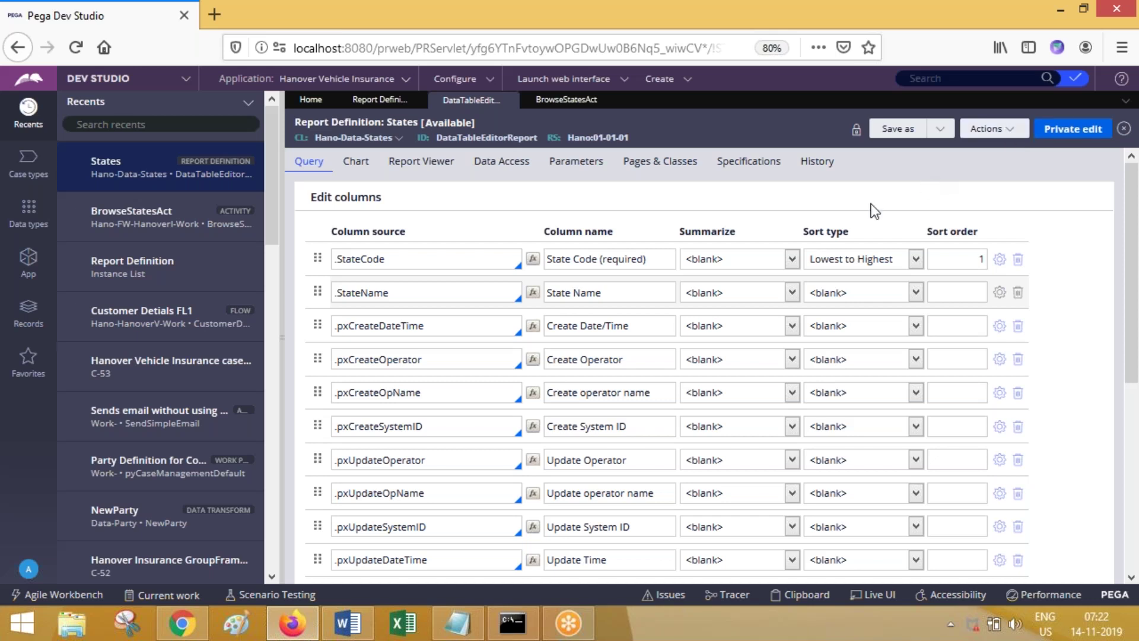
{"action": "left_click", "coordinate": [440, 399]}
{"action": "left_click", "coordinate": [666, 259]}
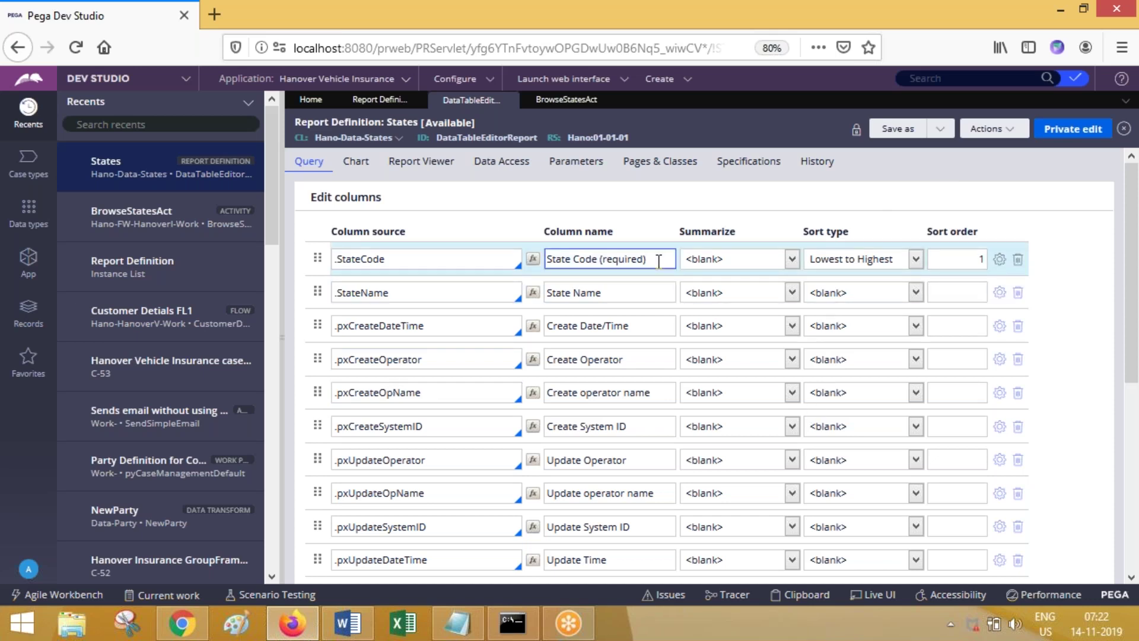
{"action": "left_click", "coordinate": [991, 129]}
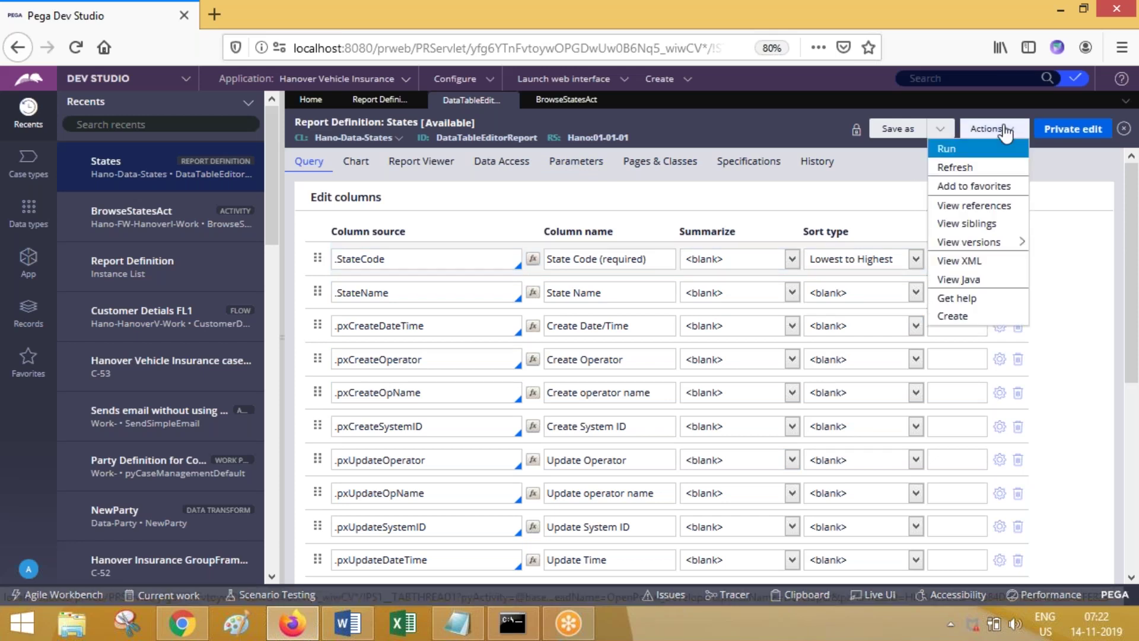
{"action": "left_click", "coordinate": [964, 150]}
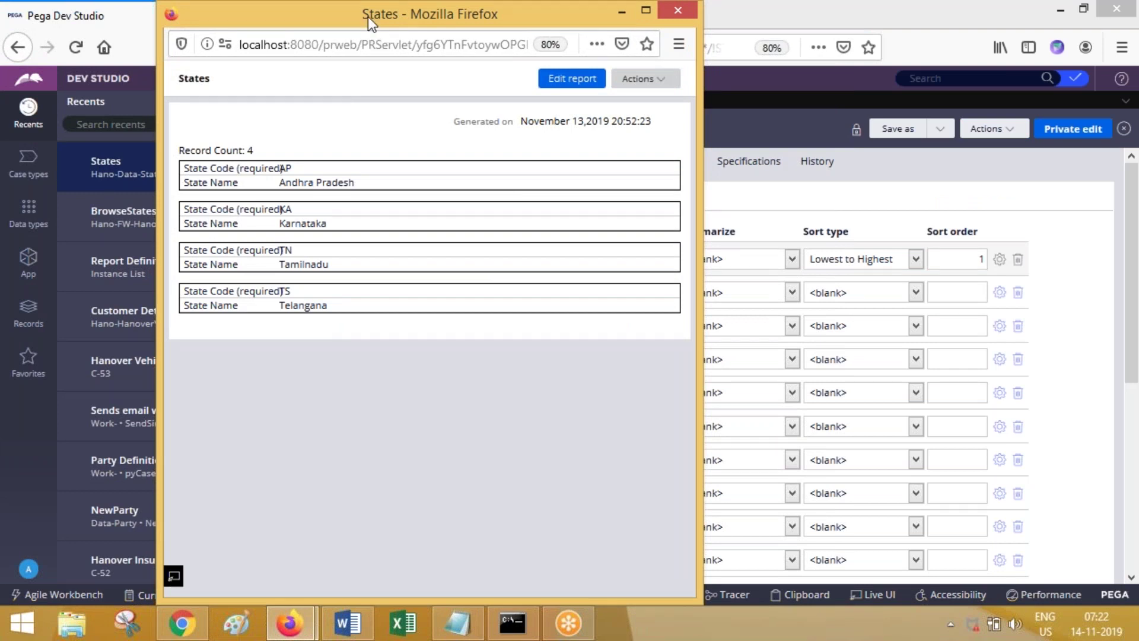
{"action": "left_click_drag", "start_coordinate": [387, 14], "coordinate": [375, 152]}
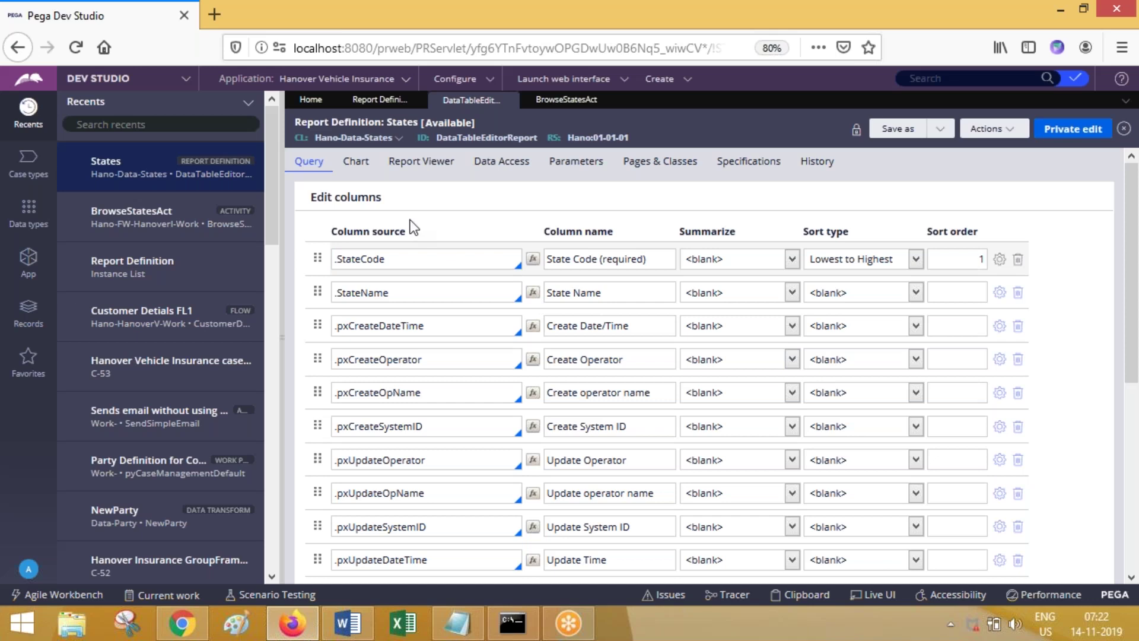
Step: Check the Data Access tab, StateCode's summary options, and the Chart tab's save requirement message
{"action": "left_click", "coordinate": [504, 168]}
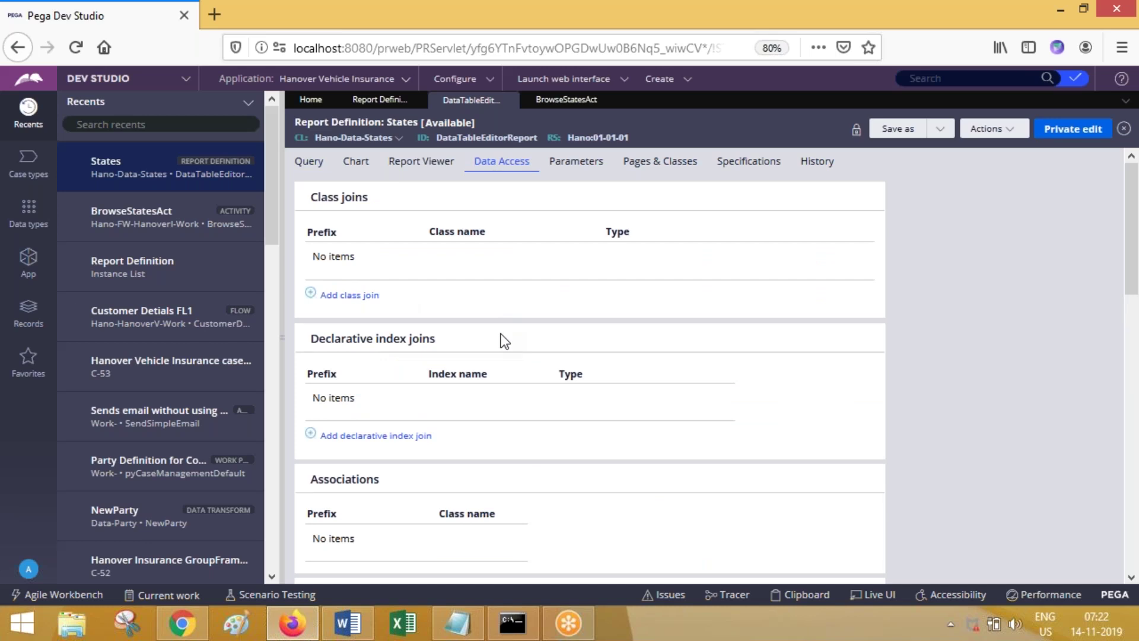
{"action": "left_click", "coordinate": [311, 164]}
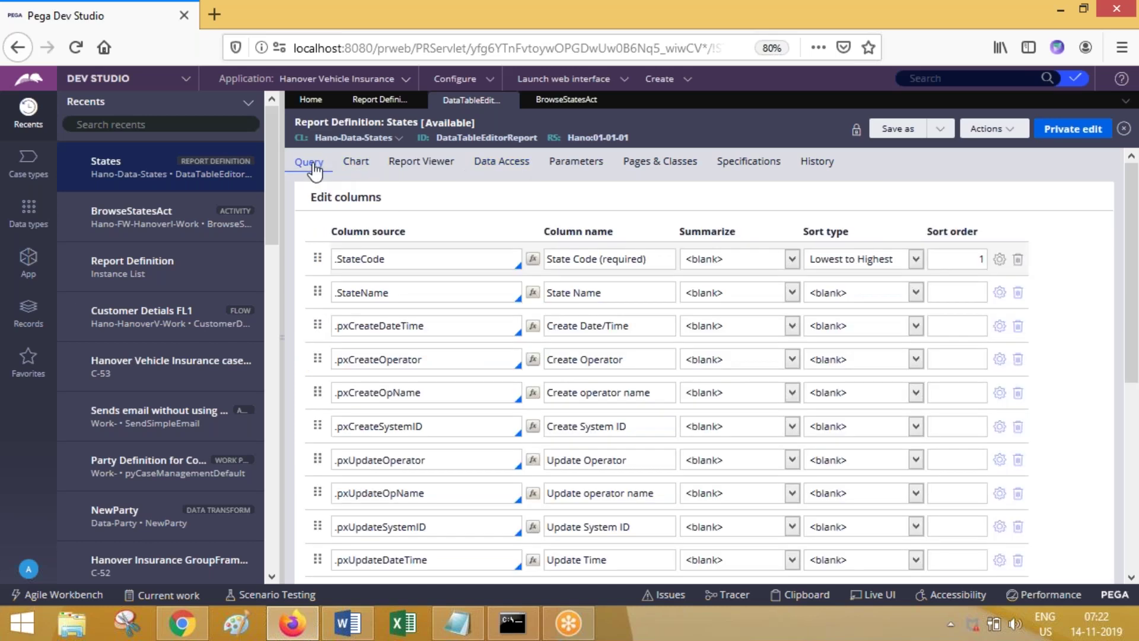
{"action": "left_click", "coordinate": [706, 258]}
{"action": "left_click", "coordinate": [634, 263]}
{"action": "left_click", "coordinate": [739, 256]}
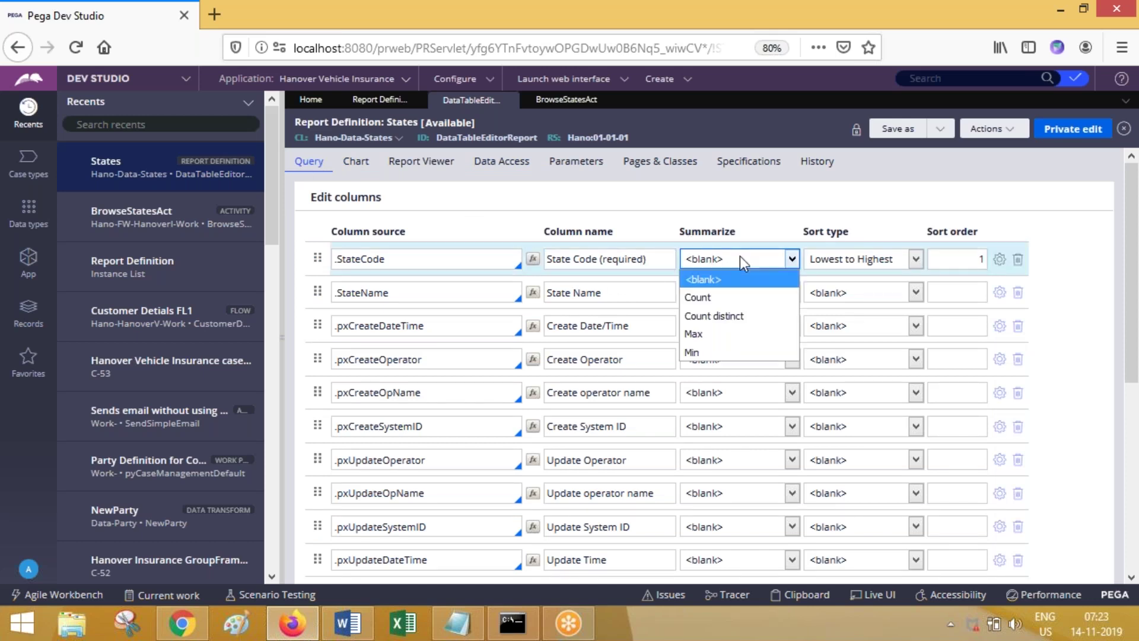
{"action": "left_click", "coordinate": [741, 259]}
{"action": "left_click", "coordinate": [356, 161]}
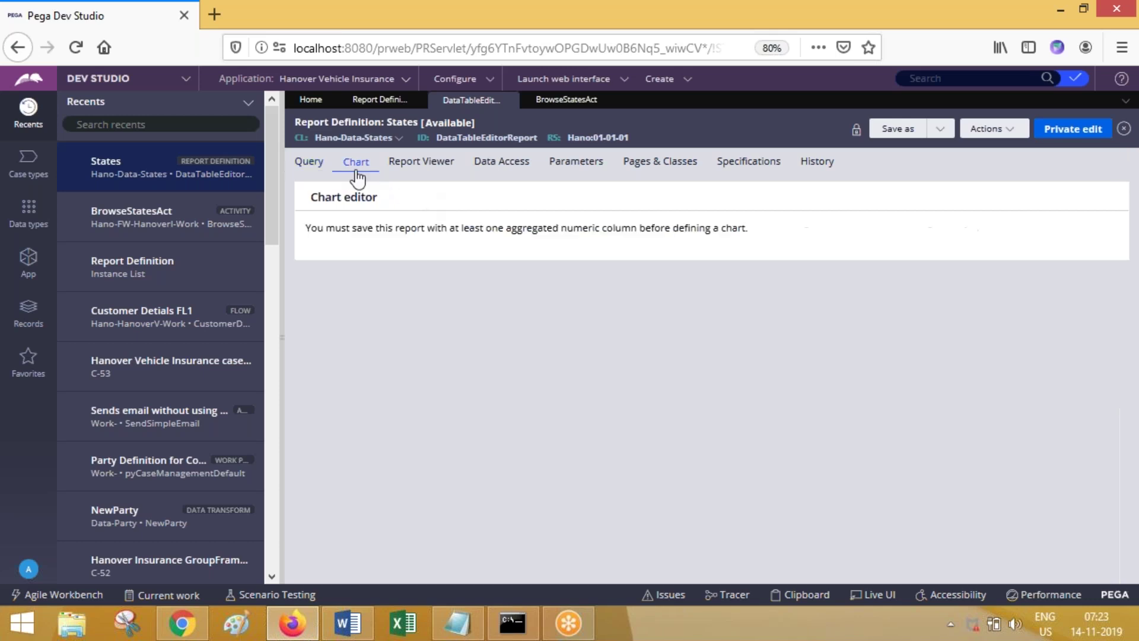
{"action": "left_click_drag", "start_coordinate": [311, 237], "coordinate": [465, 237]}
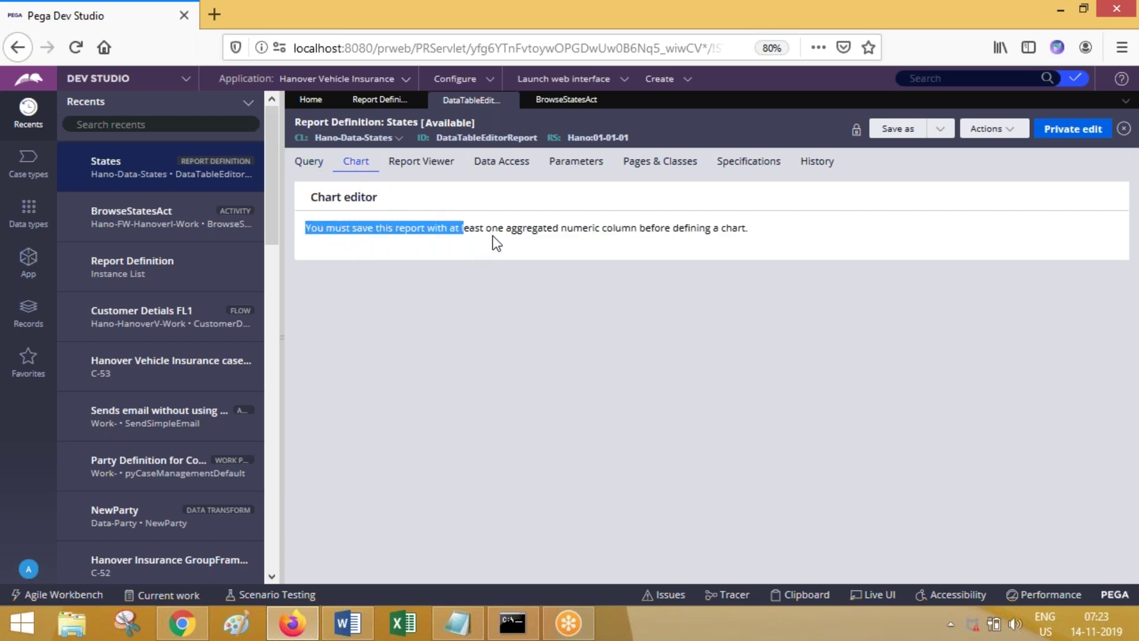
Step: Set StateName's Summarize to Count, leave it unsorted, and open the Chart tab
{"action": "left_click", "coordinate": [308, 172]}
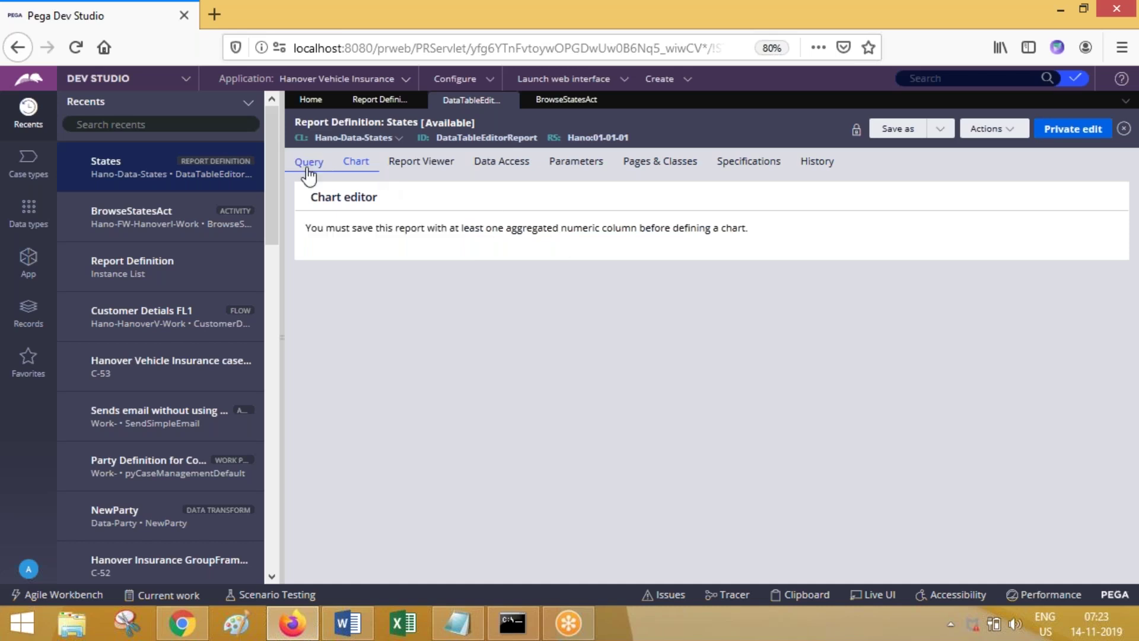
{"action": "left_click", "coordinate": [730, 293]}
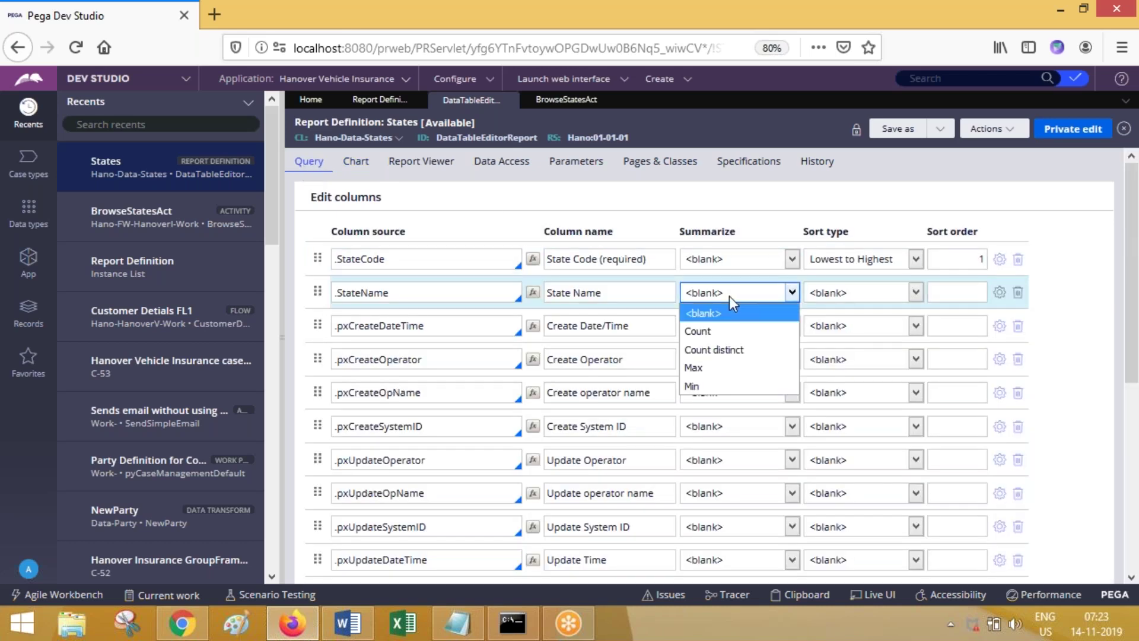
{"action": "left_click", "coordinate": [728, 331]}
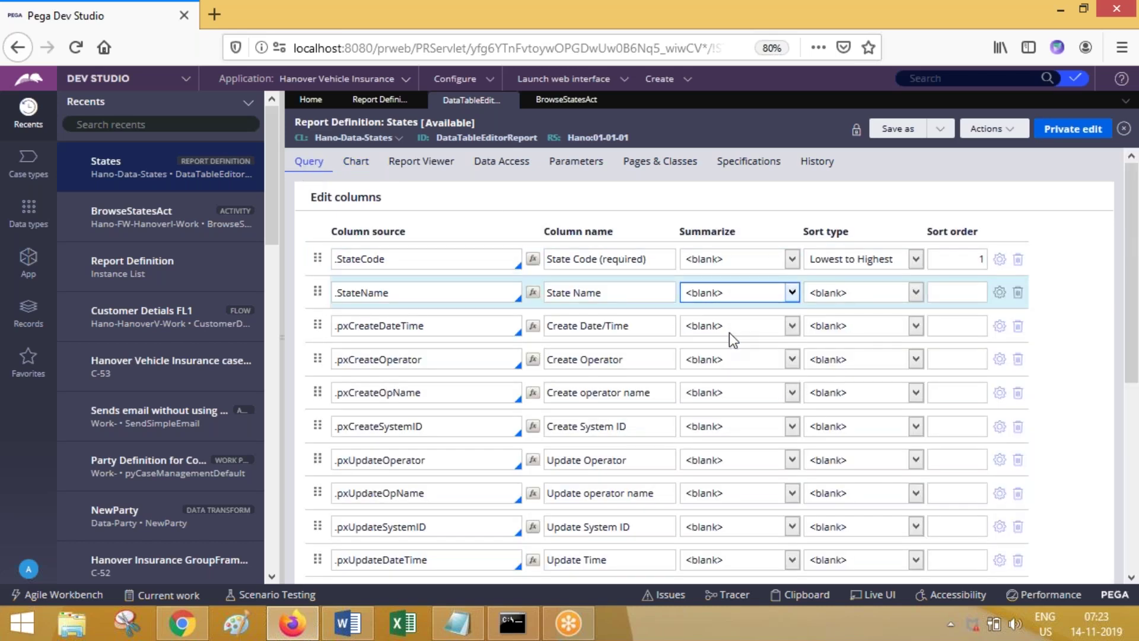
{"action": "left_click", "coordinate": [849, 306]}
{"action": "left_click", "coordinate": [846, 311]}
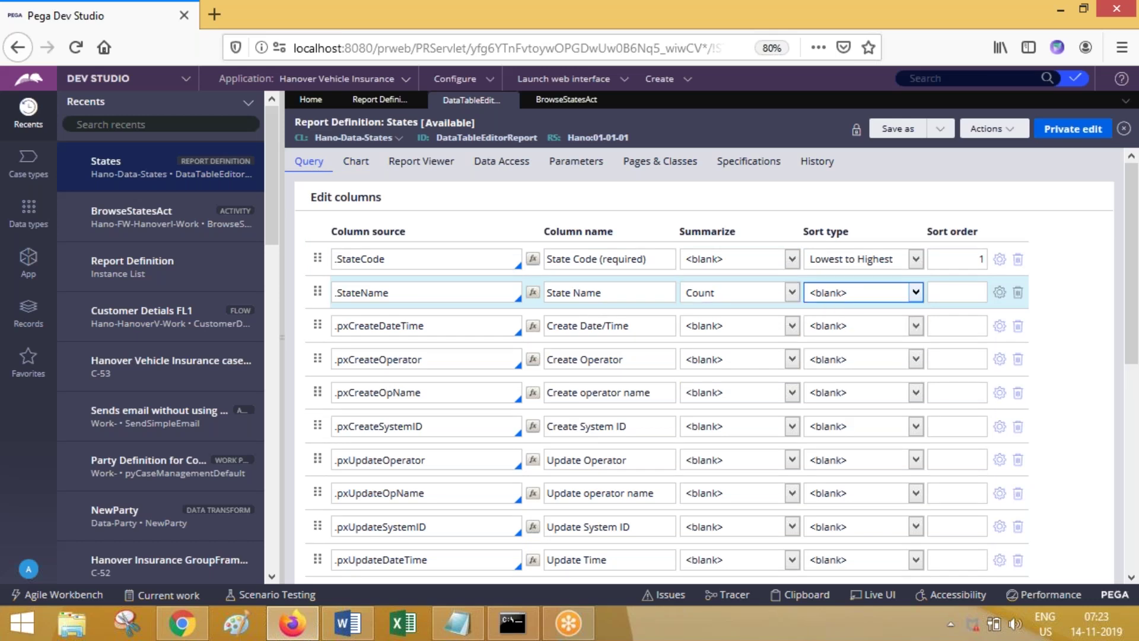
{"action": "left_click", "coordinate": [358, 164]}
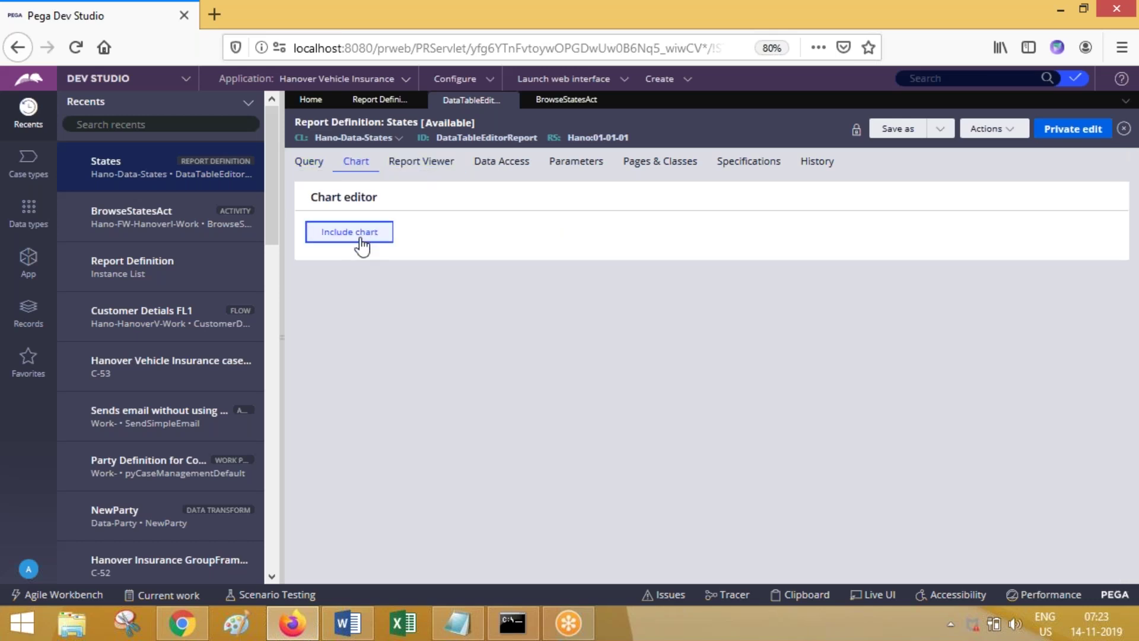
Step: Add a chart with State Code as category and State Name as the aggregate value
{"action": "left_click", "coordinate": [362, 243]}
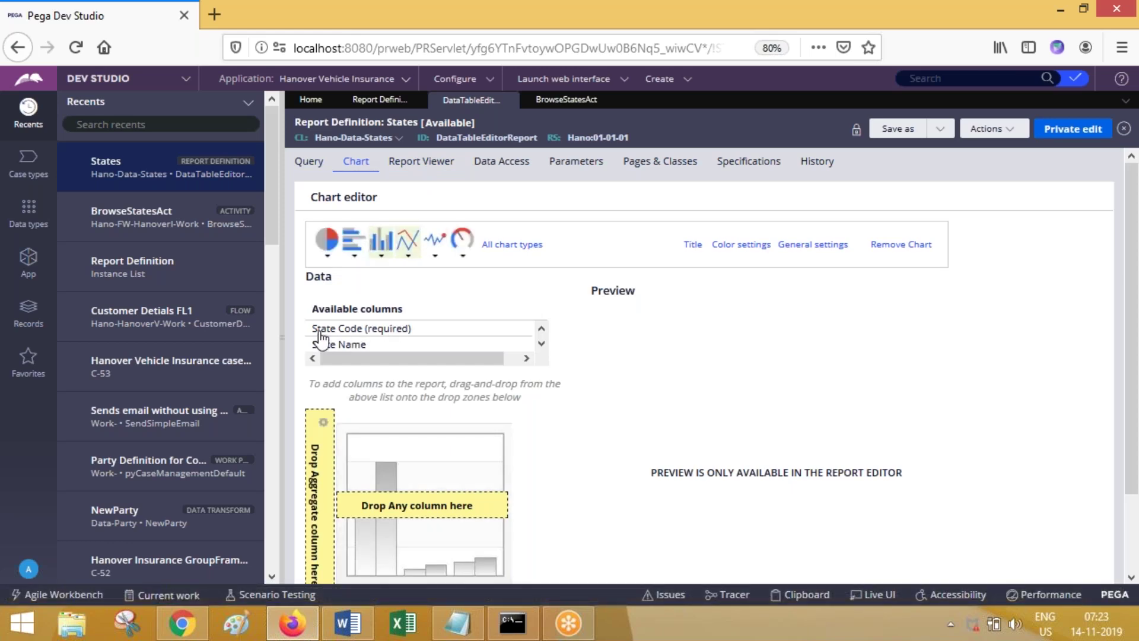
{"action": "left_click_drag", "start_coordinate": [318, 334], "coordinate": [314, 450]}
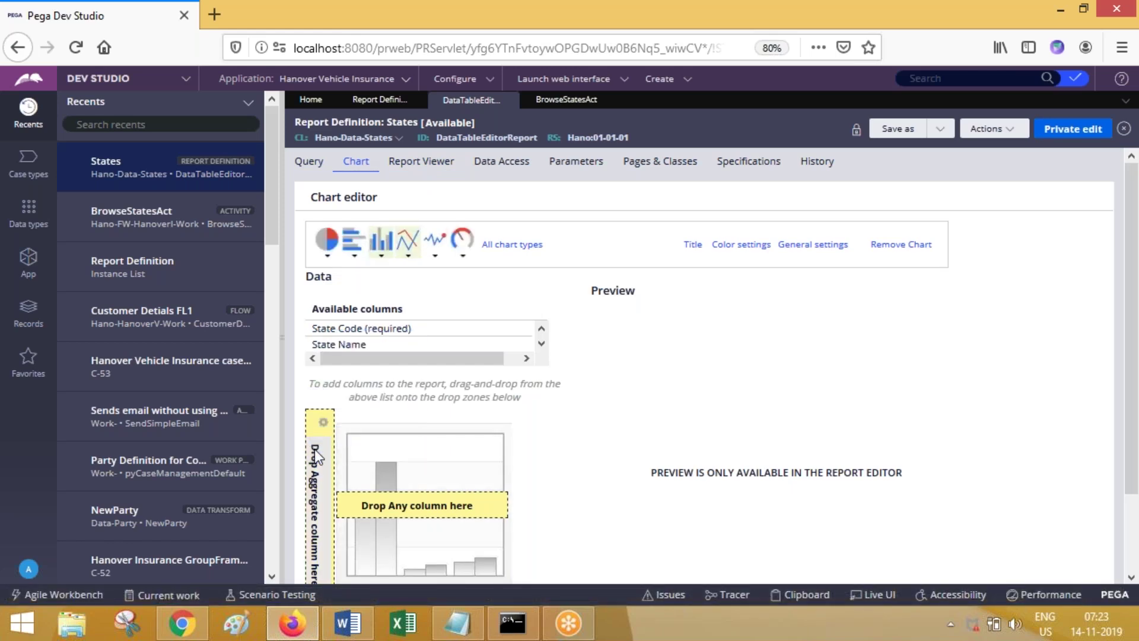
{"action": "left_click_drag", "start_coordinate": [355, 330], "coordinate": [397, 500]}
{"action": "left_click_drag", "start_coordinate": [344, 344], "coordinate": [322, 420]}
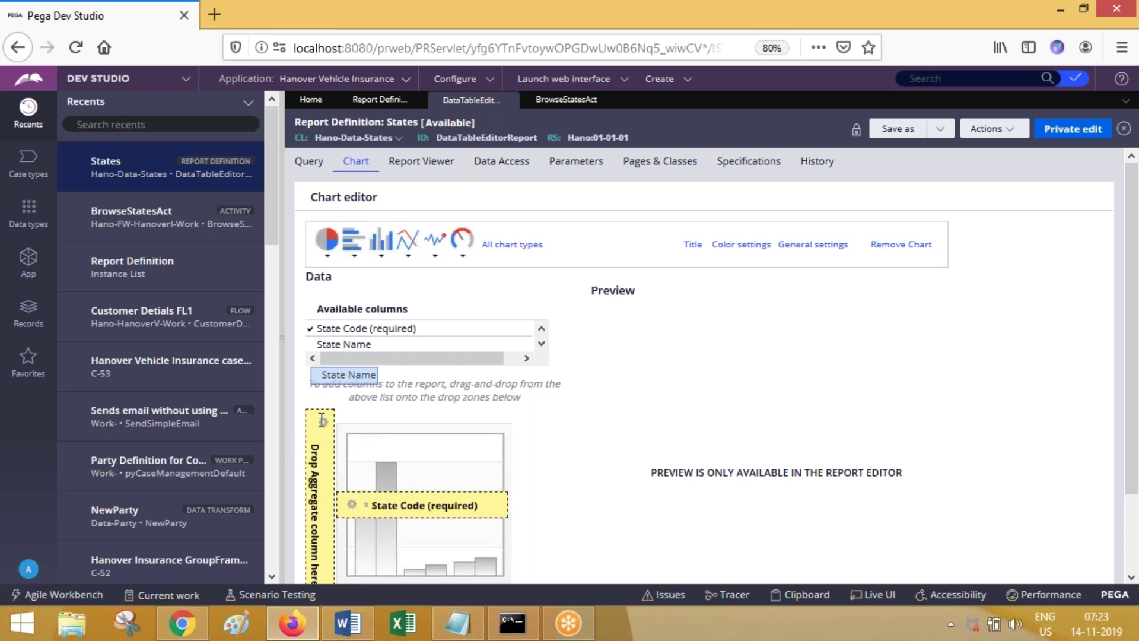
{"action": "left_click_drag", "start_coordinate": [330, 349], "coordinate": [315, 503]}
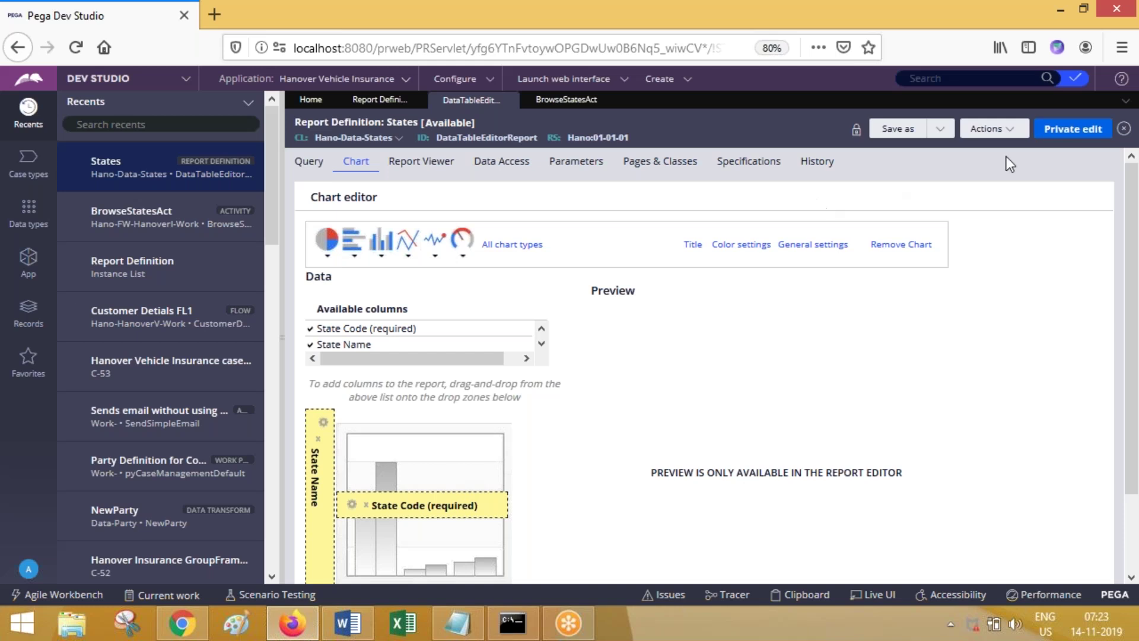
Step: Start a private edit of the report and switch the chart to a pie variant
{"action": "left_click", "coordinate": [1064, 134]}
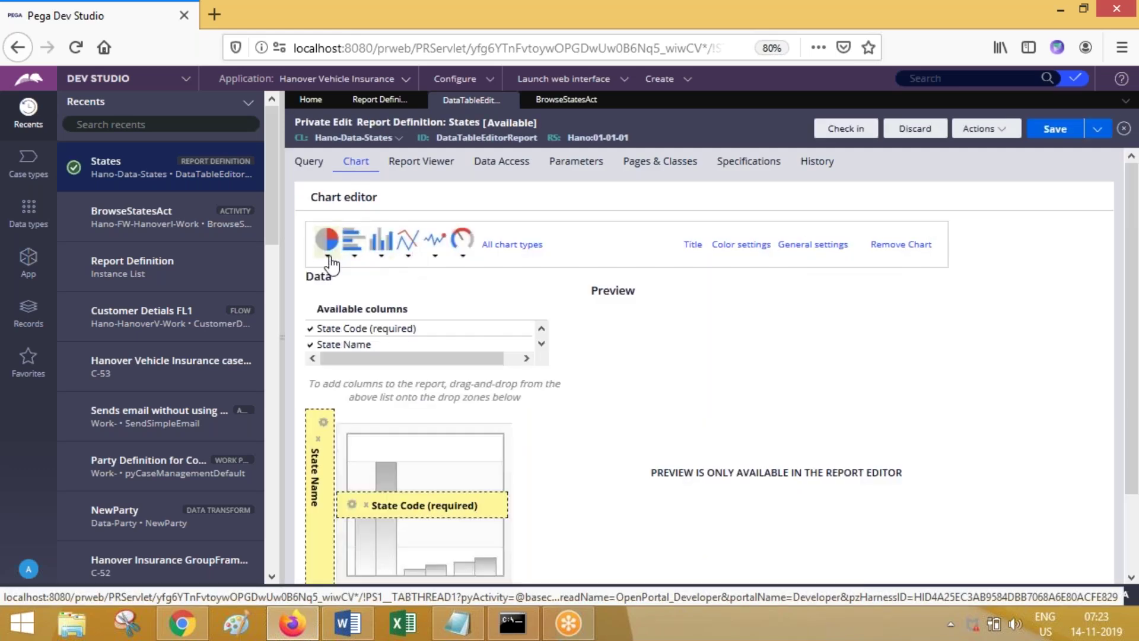
{"action": "left_click", "coordinate": [328, 256]}
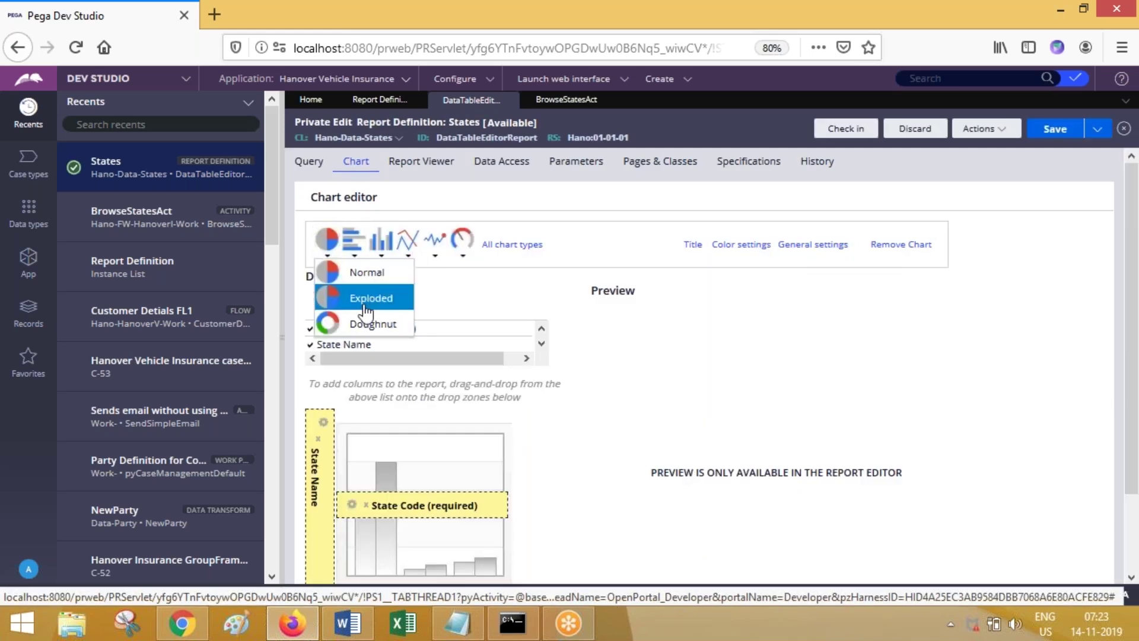
{"action": "left_click", "coordinate": [356, 274]}
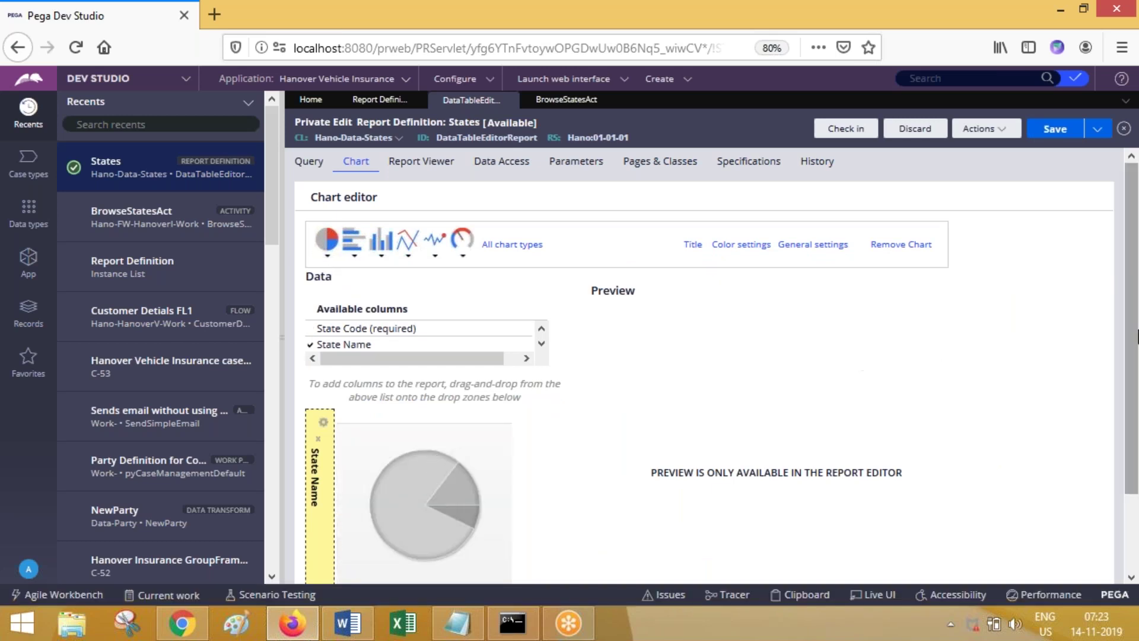
{"action": "scroll", "coordinate": [1129, 386], "scroll_direction": "down", "scroll_amount": 3}
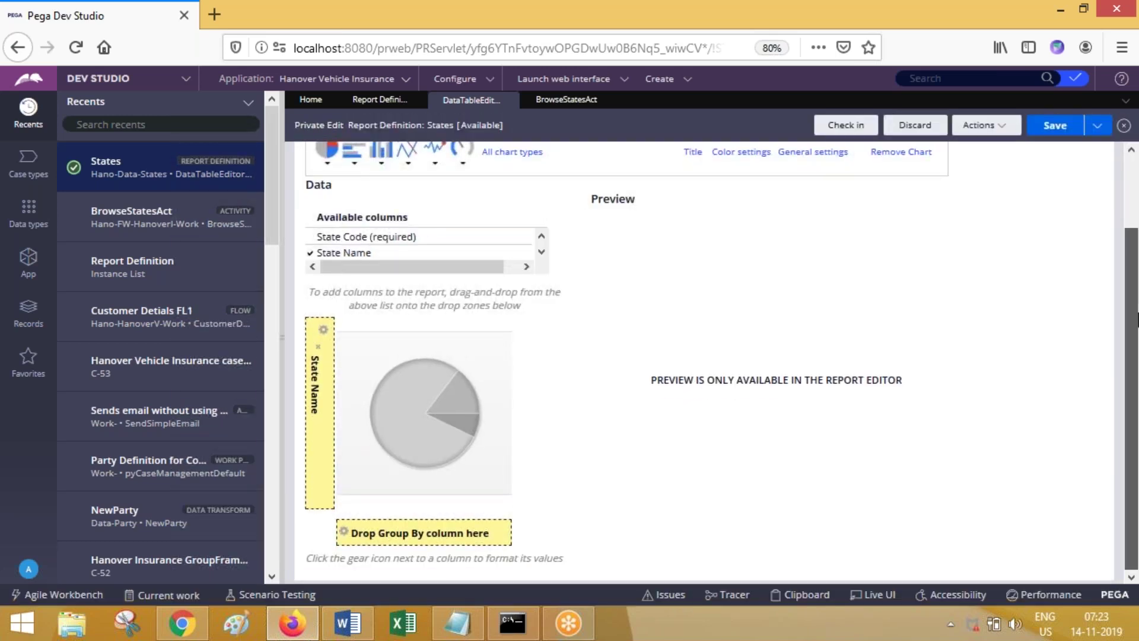
{"action": "scroll", "coordinate": [1121, 273], "scroll_direction": "up", "scroll_amount": 3}
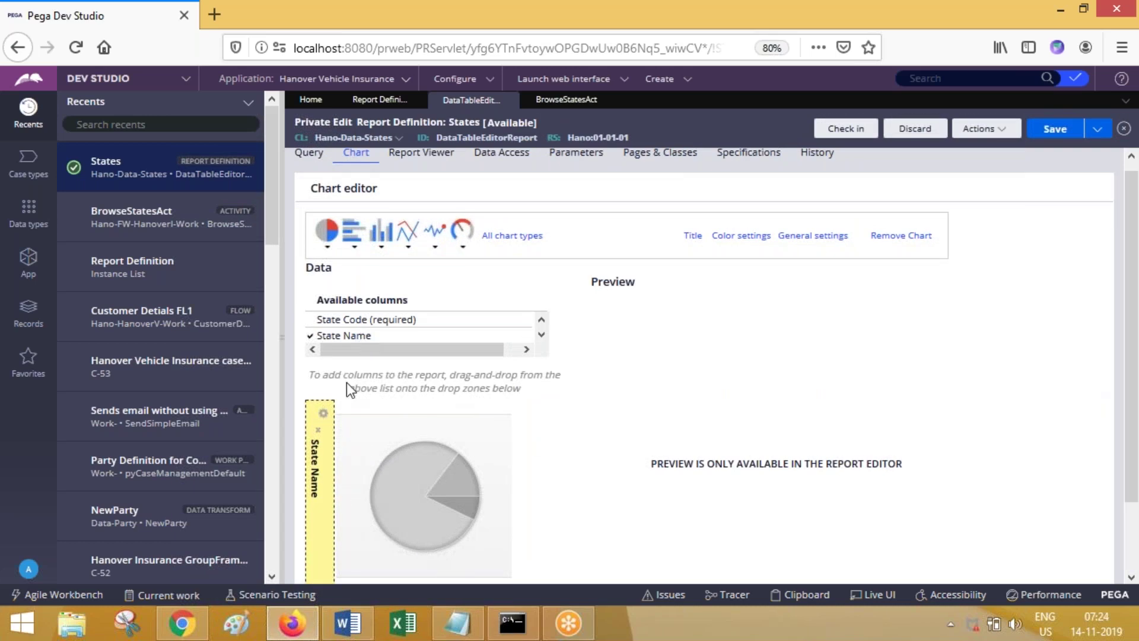
{"action": "left_click", "coordinate": [1005, 136]}
{"action": "left_click", "coordinate": [978, 150]}
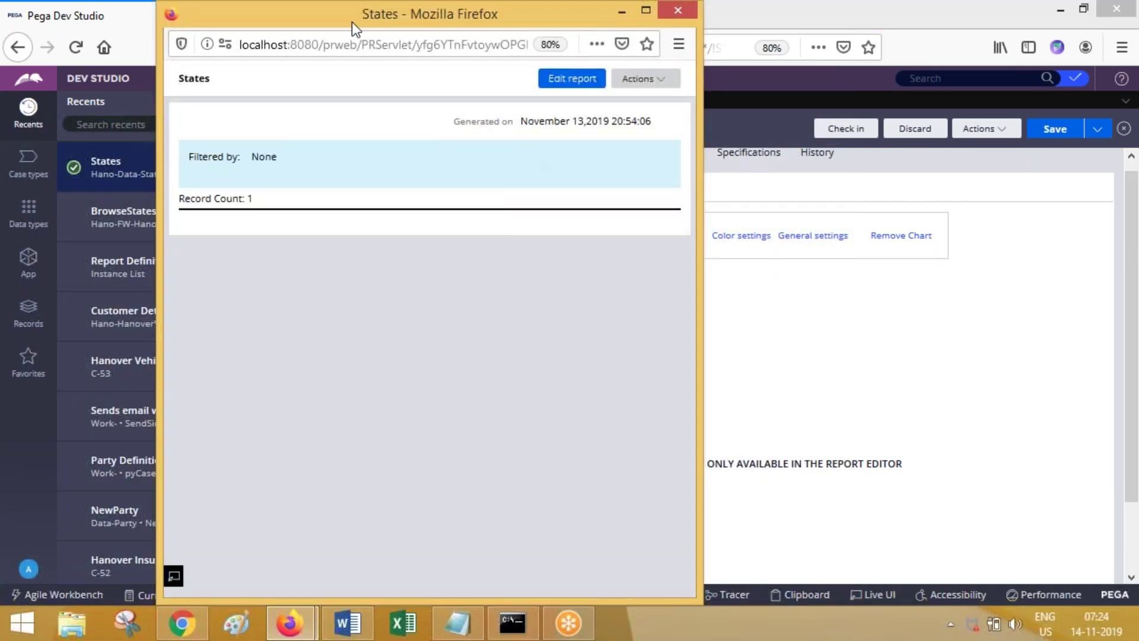
{"action": "left_click_drag", "start_coordinate": [354, 15], "coordinate": [332, 126]}
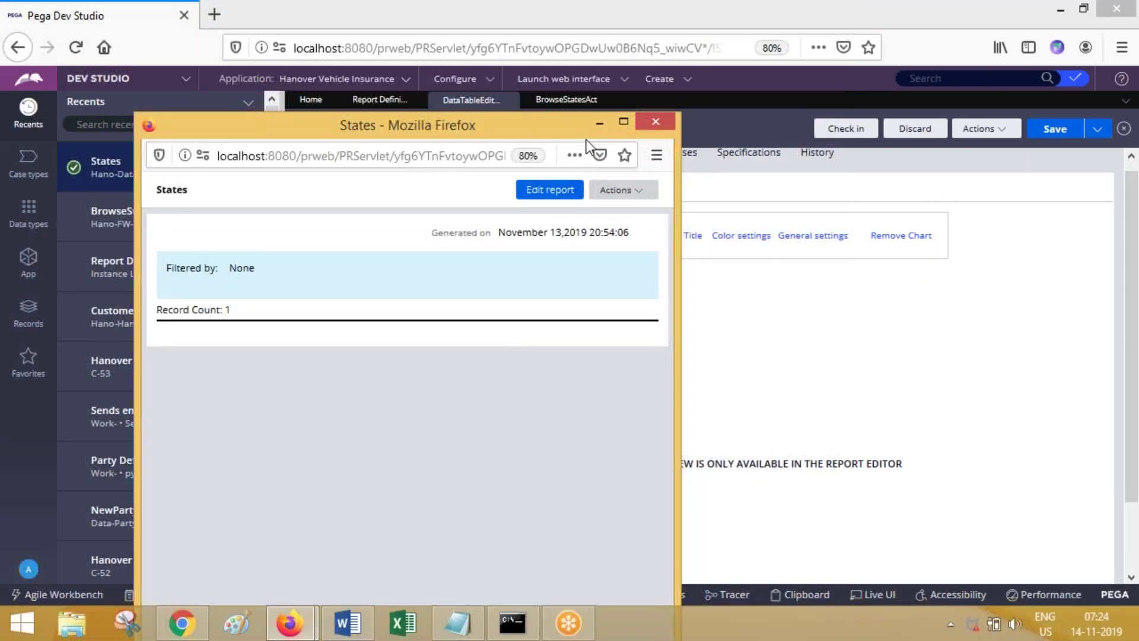
{"action": "left_click", "coordinate": [655, 122]}
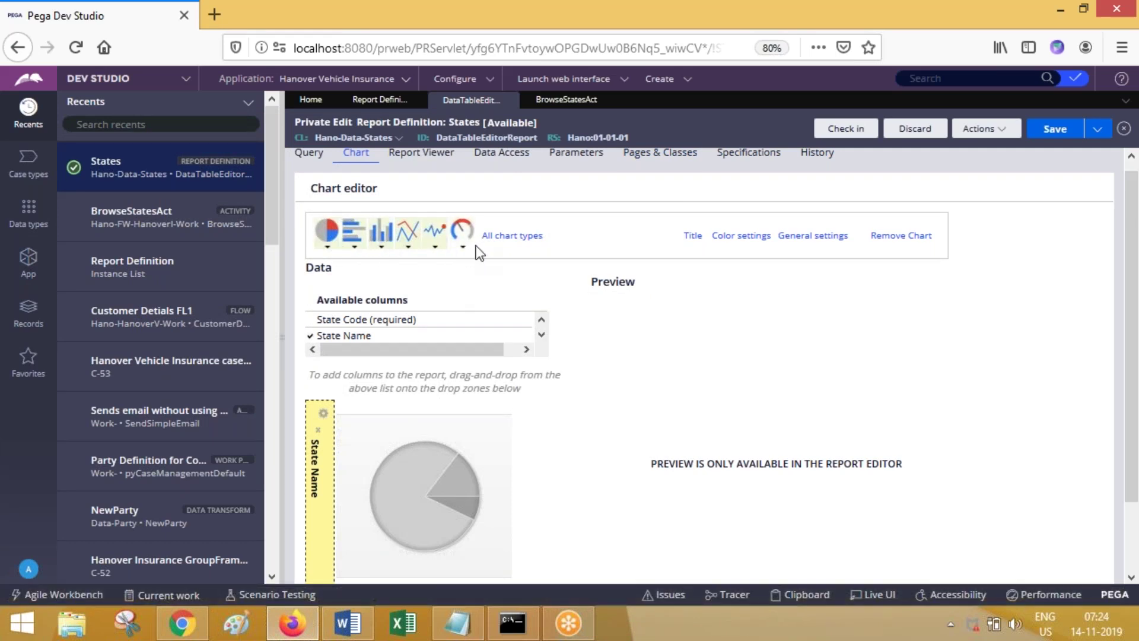
{"action": "scroll", "coordinate": [1133, 243], "scroll_direction": "up", "scroll_amount": 1}
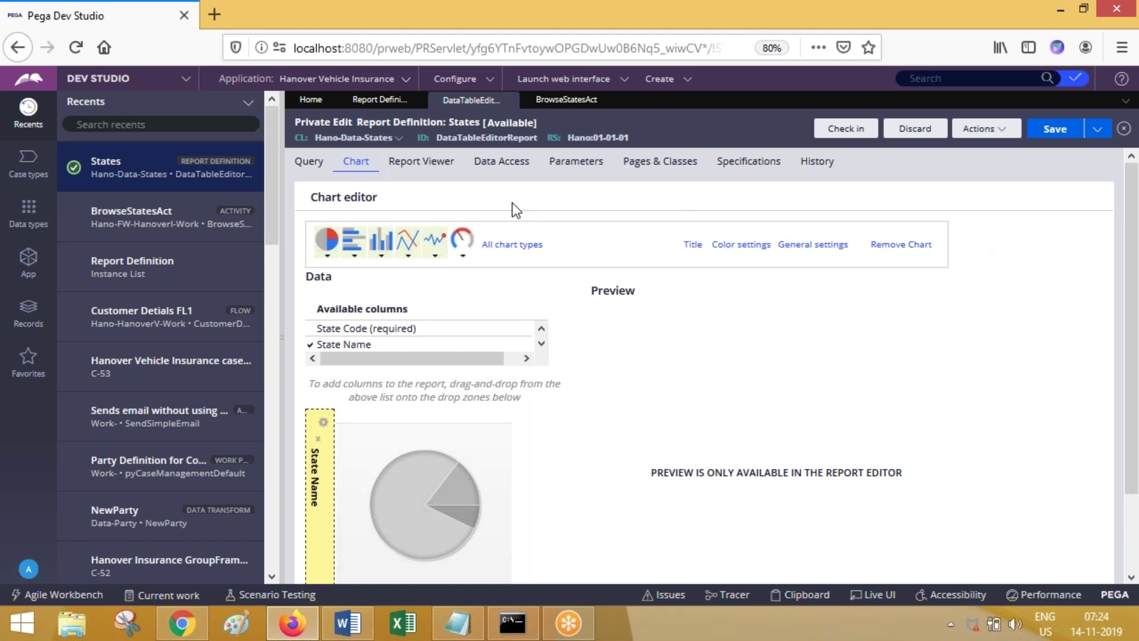
Step: Show the States report's Report Viewer settings and focus the Report title field
{"action": "left_click", "coordinate": [485, 171]}
{"action": "left_click", "coordinate": [402, 166]}
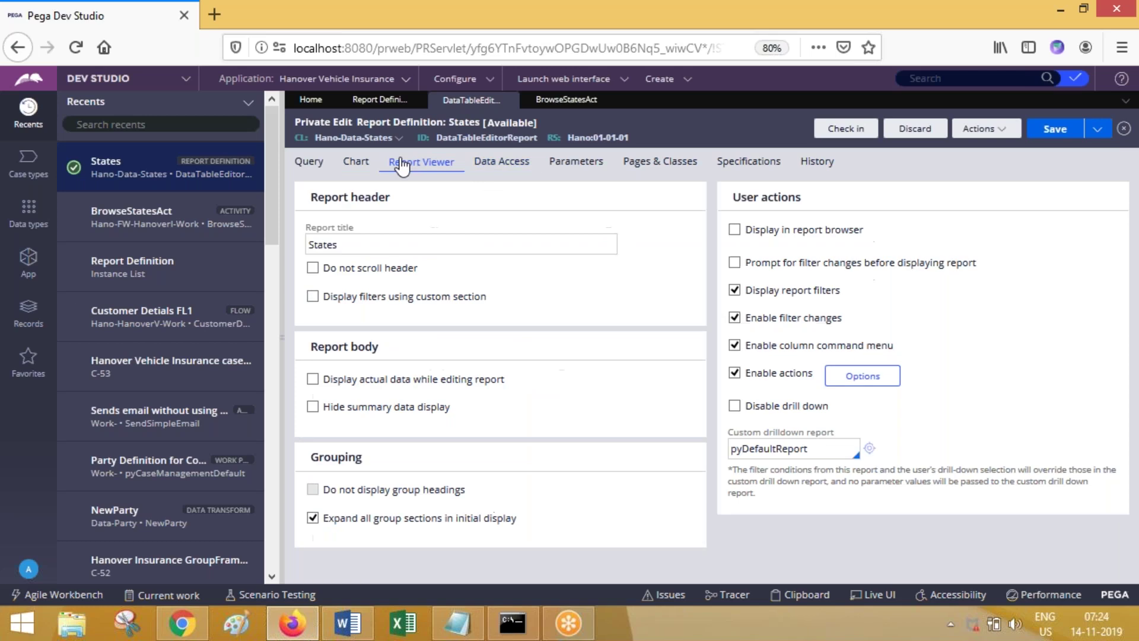
{"action": "left_click", "coordinate": [592, 242]}
{"action": "left_click", "coordinate": [587, 83]}
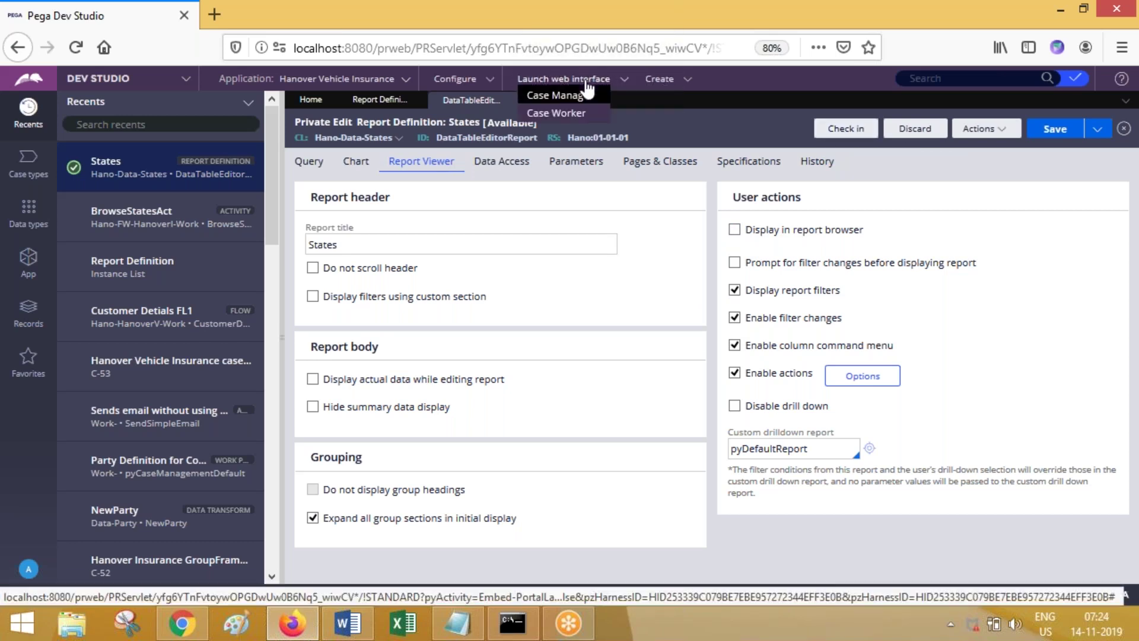
Step: Launch the Case Manager portal maximized and list all 55 reports
{"action": "left_click", "coordinate": [561, 98]}
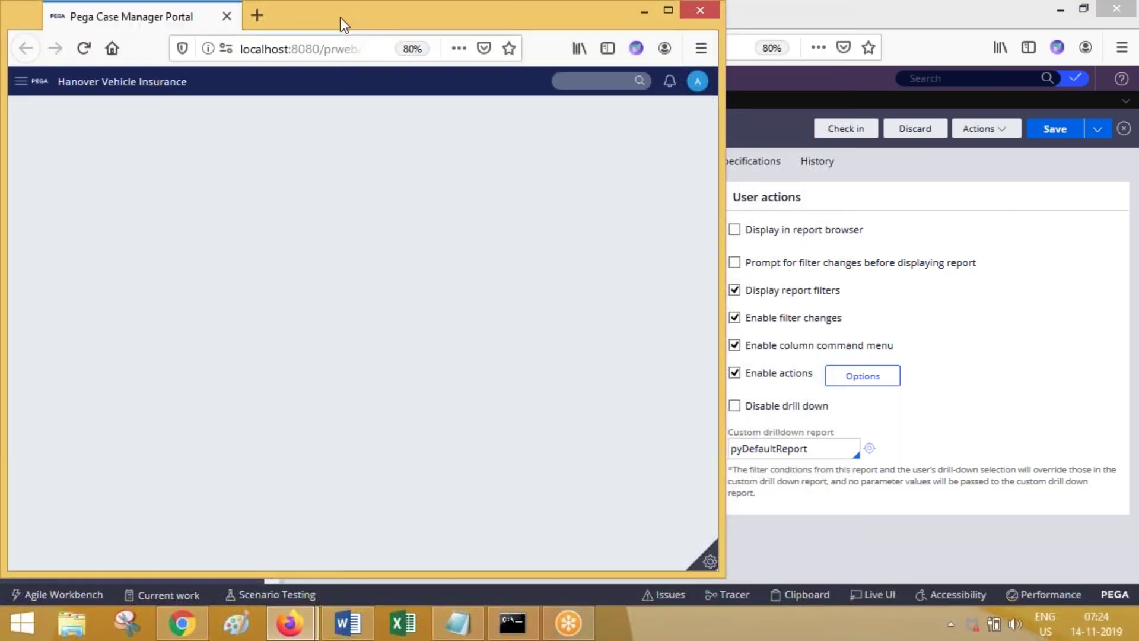
{"action": "double_click", "coordinate": [341, 17]}
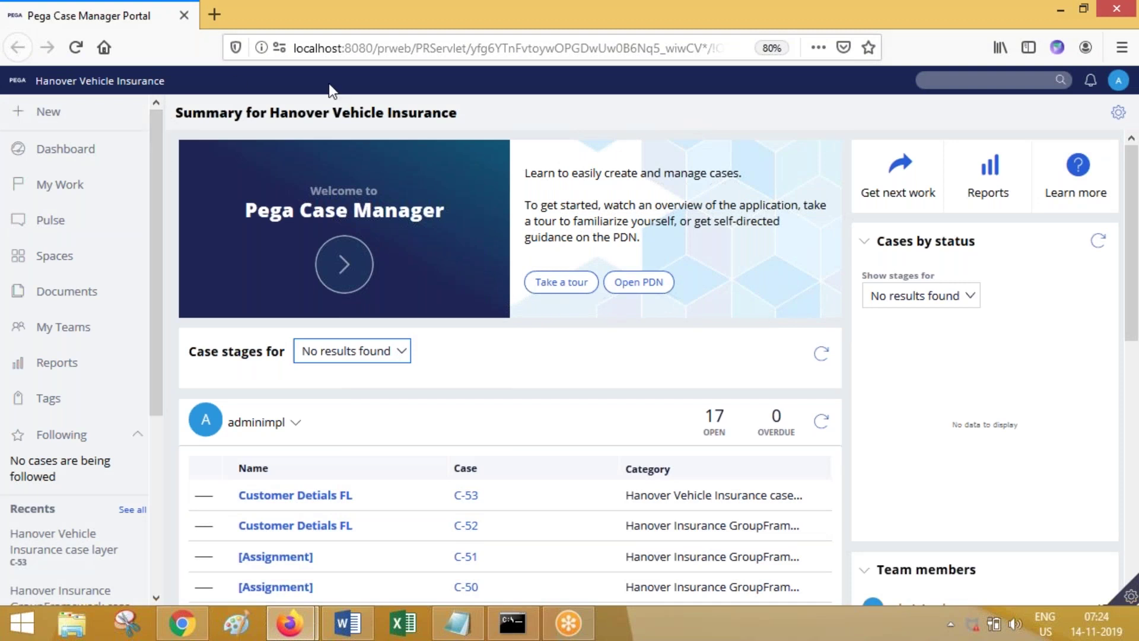
{"action": "left_click", "coordinate": [86, 373]}
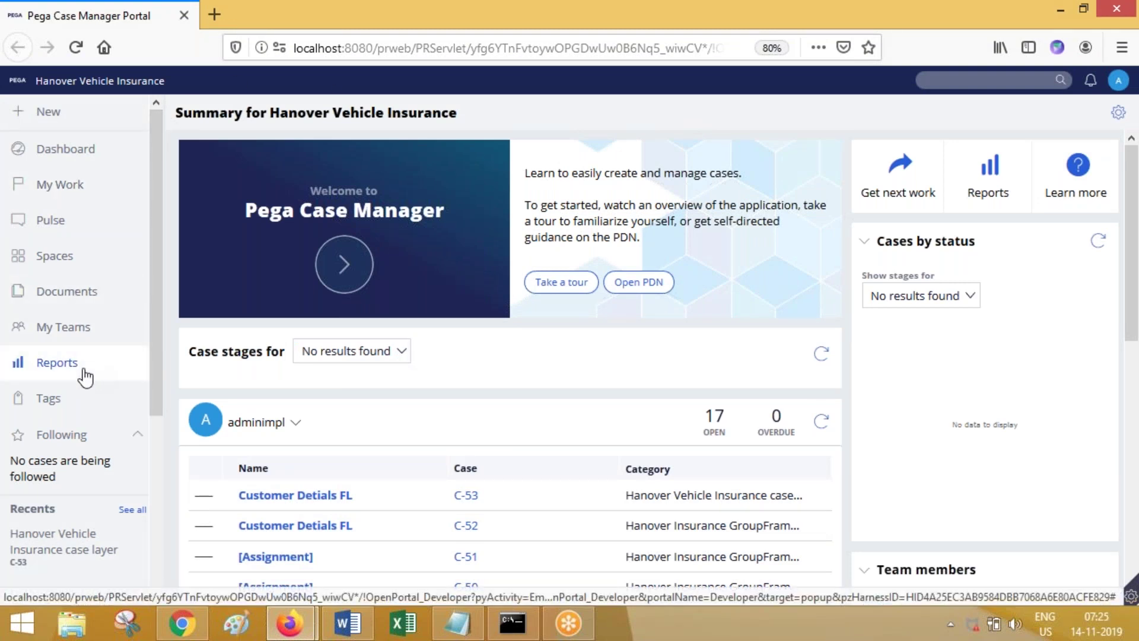
{"action": "left_click", "coordinate": [47, 375]}
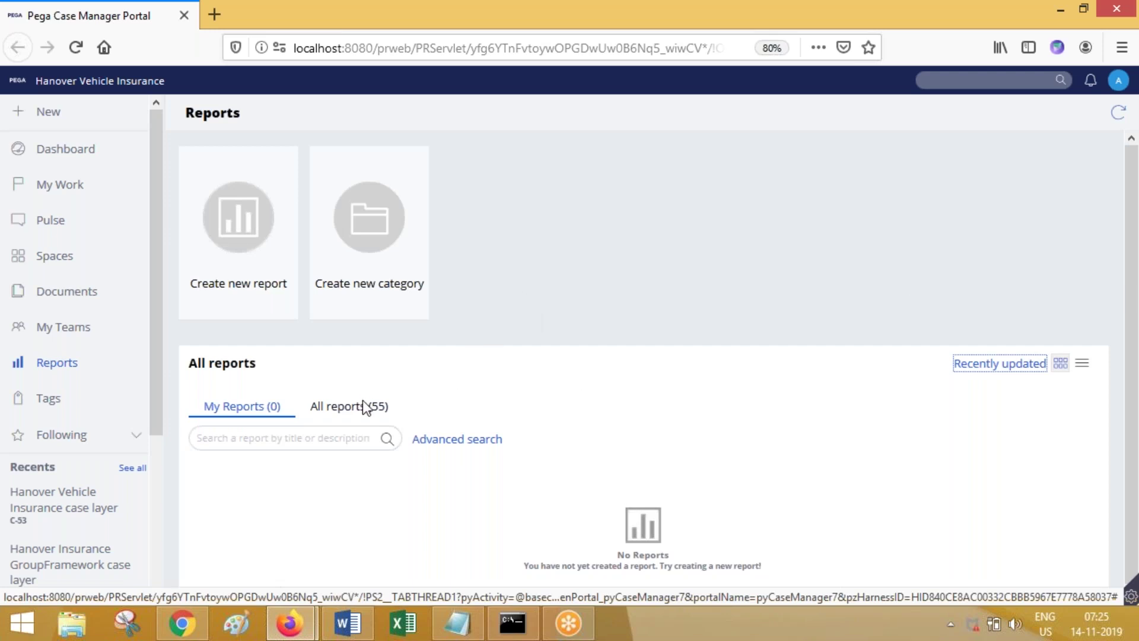
{"action": "left_click", "coordinate": [363, 403]}
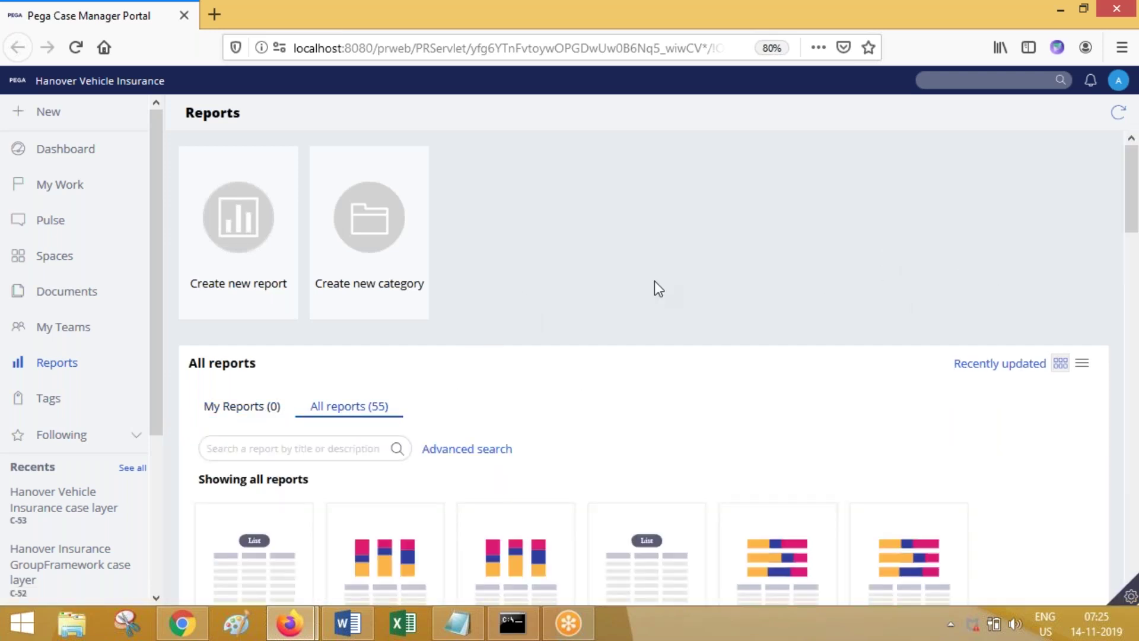
Step: Search the reports for 'data', find no match, and minimize back to Dev Studio
{"action": "left_click", "coordinate": [338, 446]}
{"action": "type", "text": "datatable"}
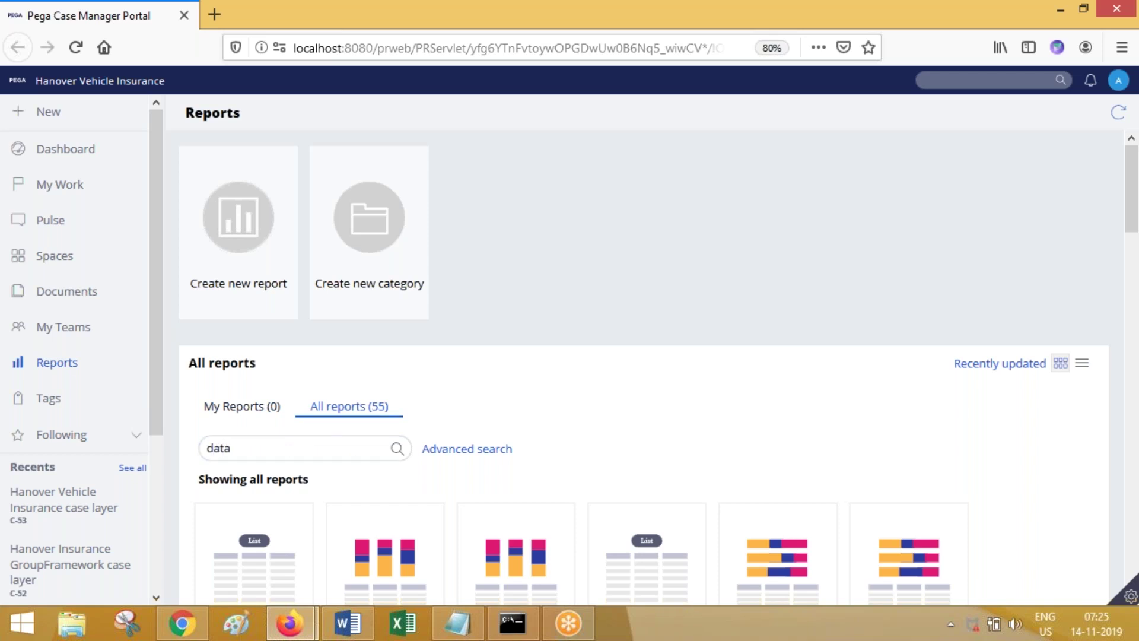
{"action": "key", "text": "Return"}
{"action": "double_click", "coordinate": [338, 452]}
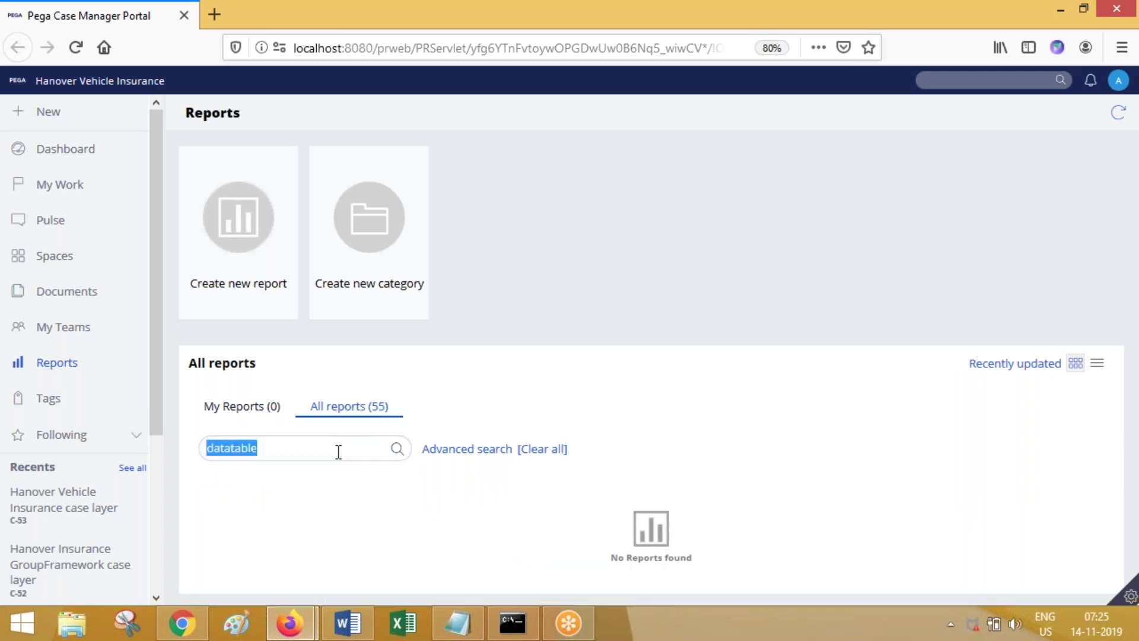
{"action": "left_click", "coordinate": [1061, 11]}
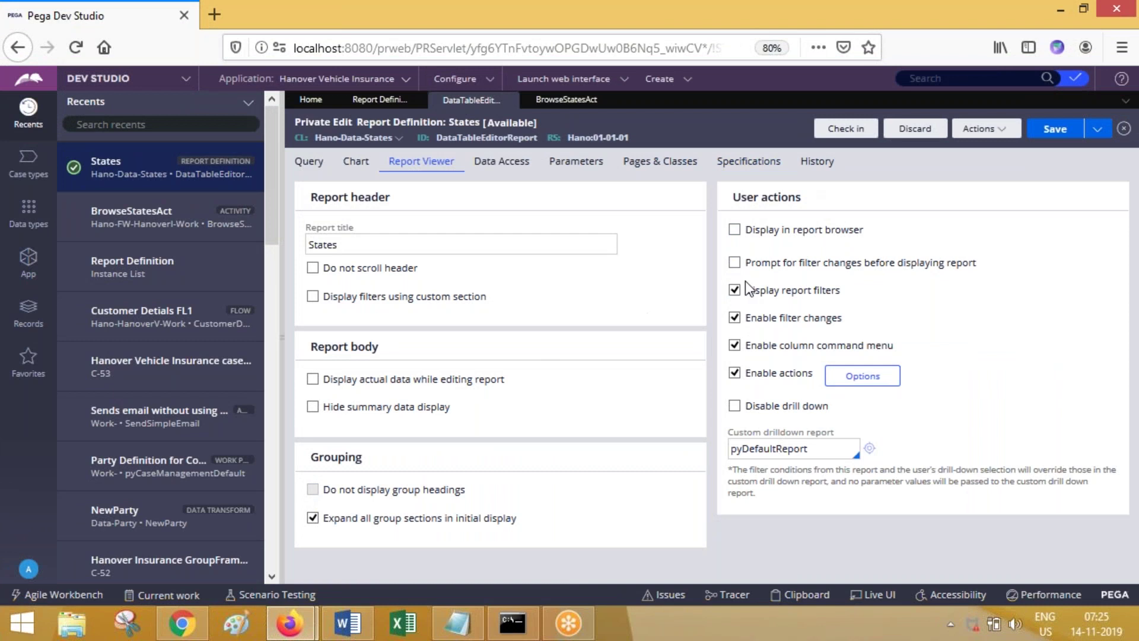
Step: Tick Display in report browser, save, and check the Chart tab's error
{"action": "left_click", "coordinate": [735, 230]}
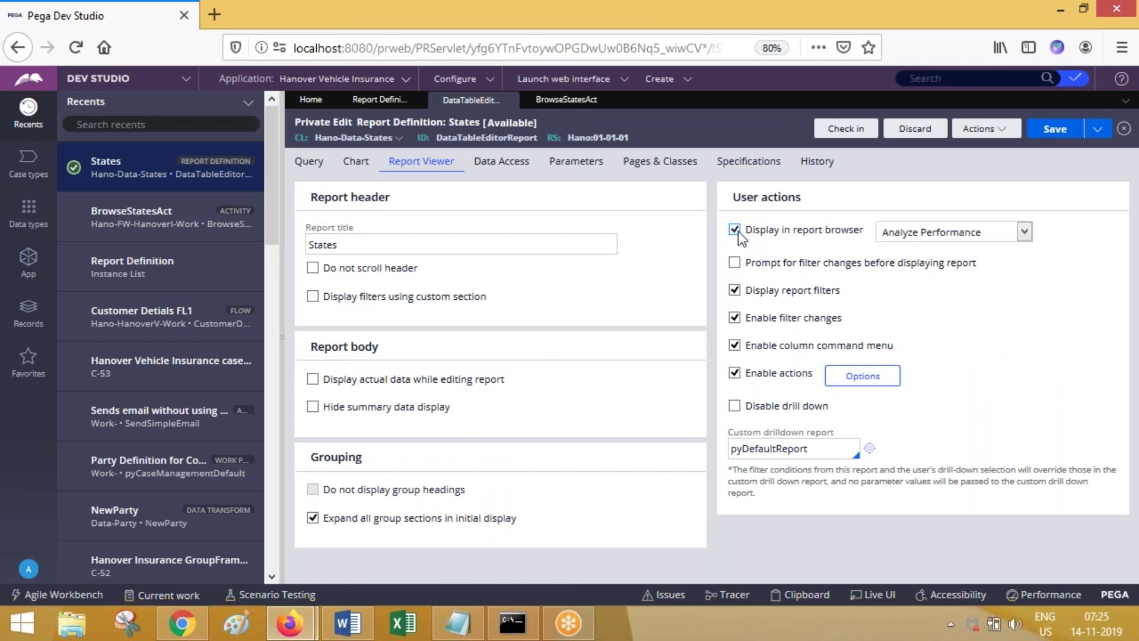
{"action": "left_click", "coordinate": [1059, 131]}
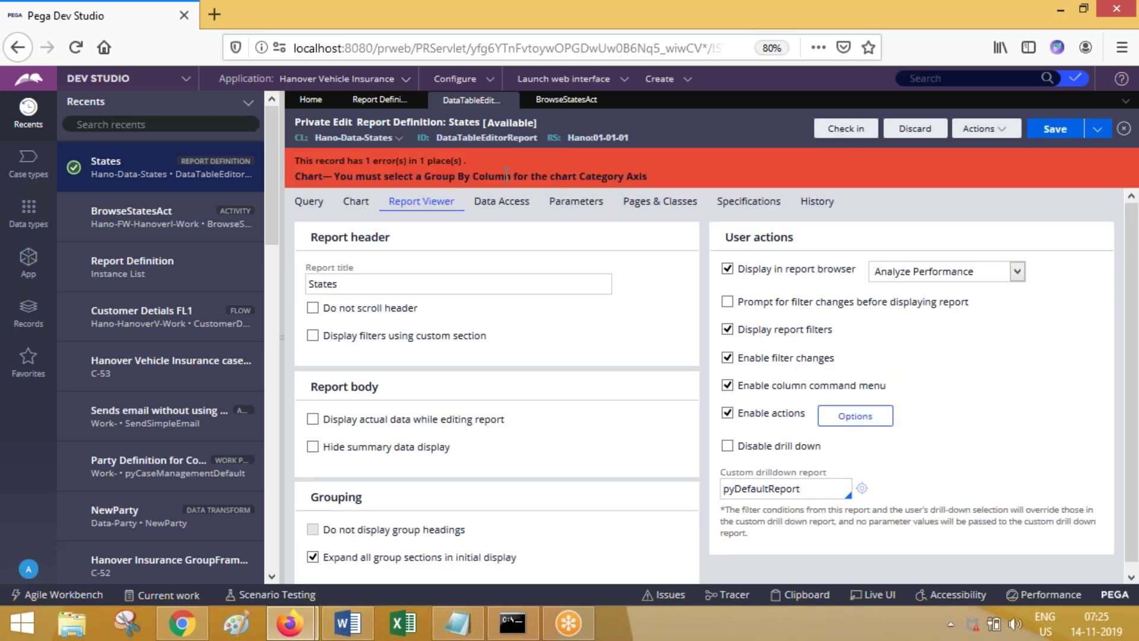
{"action": "left_click", "coordinate": [362, 205]}
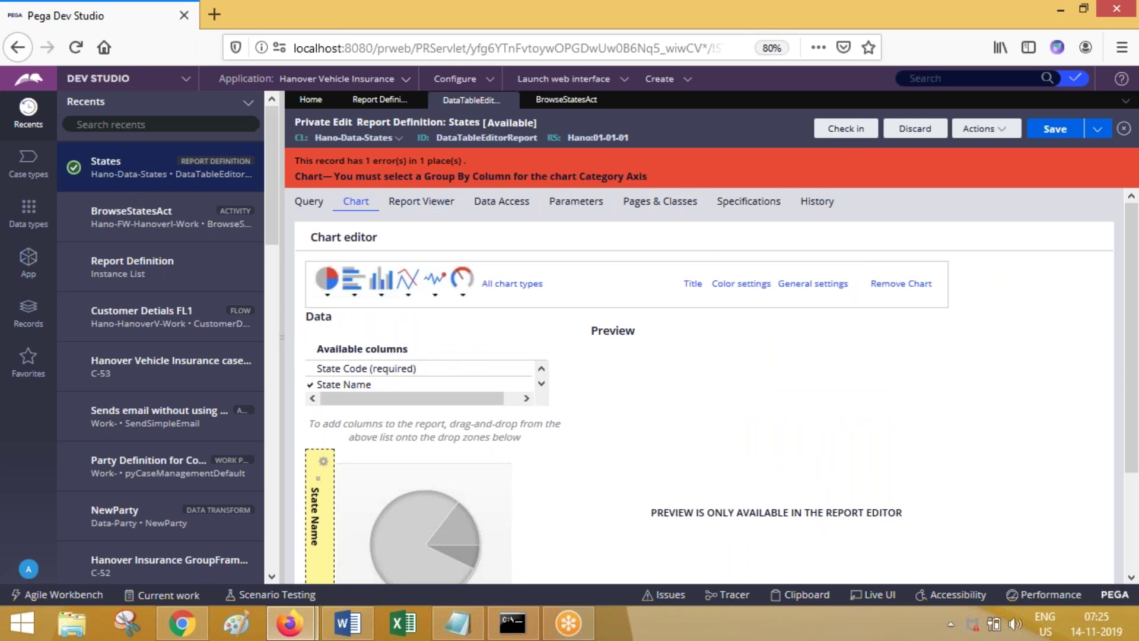
Step: Clear State Name's Count summary to blank on the Query tab and save again
{"action": "left_click", "coordinate": [307, 205]}
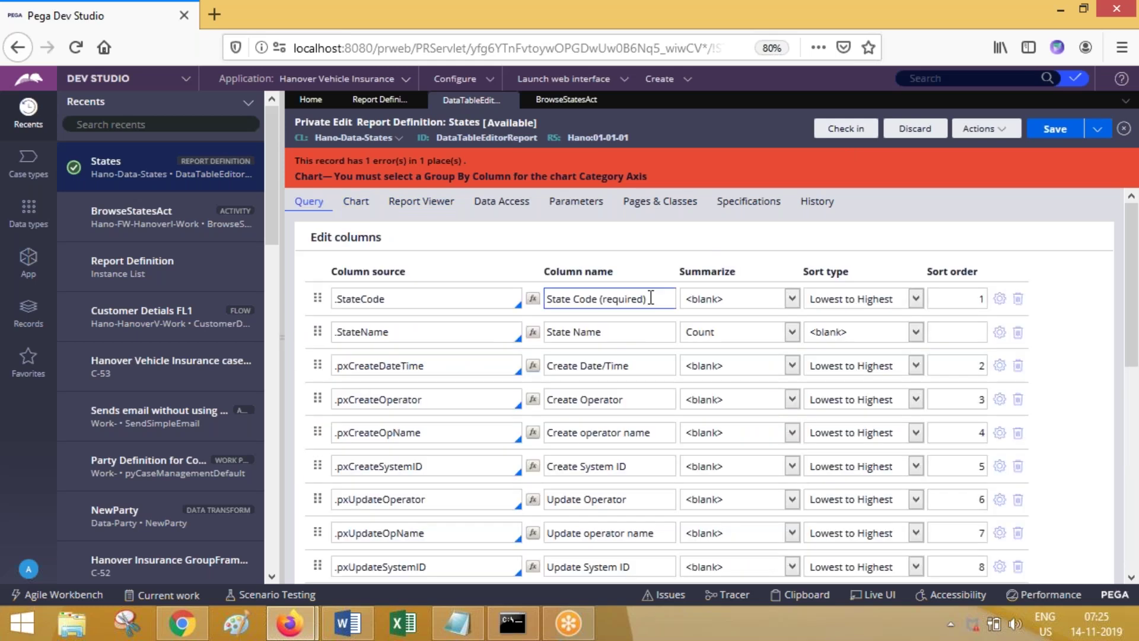
{"action": "left_click", "coordinate": [729, 335]}
{"action": "left_click", "coordinate": [723, 352]}
{"action": "left_click", "coordinate": [1051, 128]}
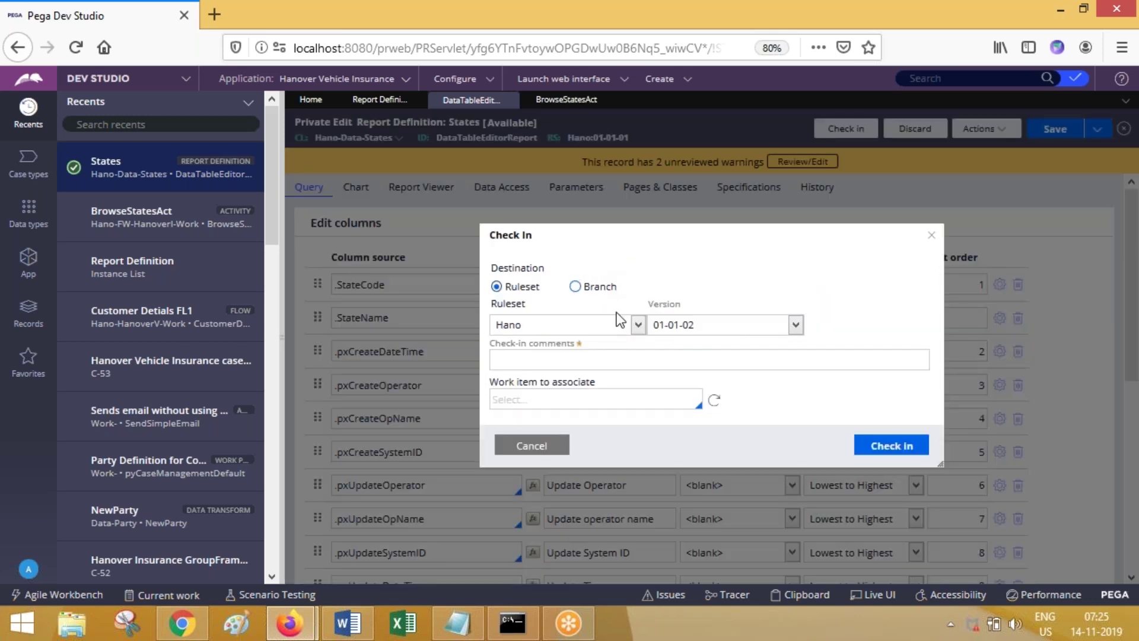
Step: Check in the States report definition with comment 'sd' into ruleset version 01-01-02
{"action": "left_click", "coordinate": [631, 357]}
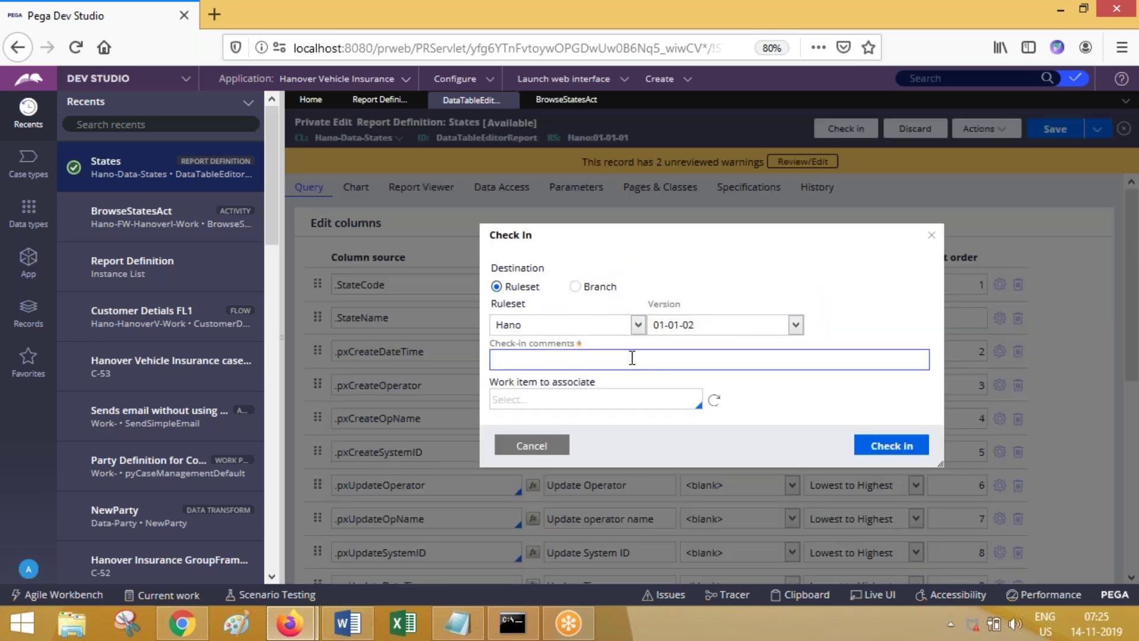
{"action": "type", "text": "sd"}
{"action": "left_click", "coordinate": [873, 446]}
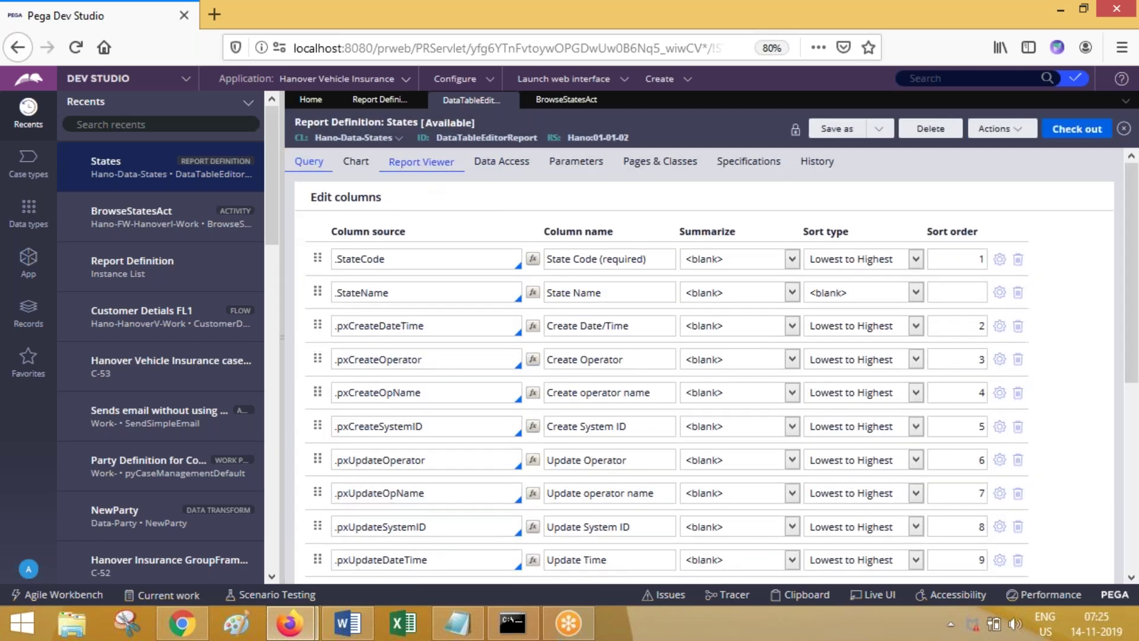
{"action": "left_click", "coordinate": [421, 162]}
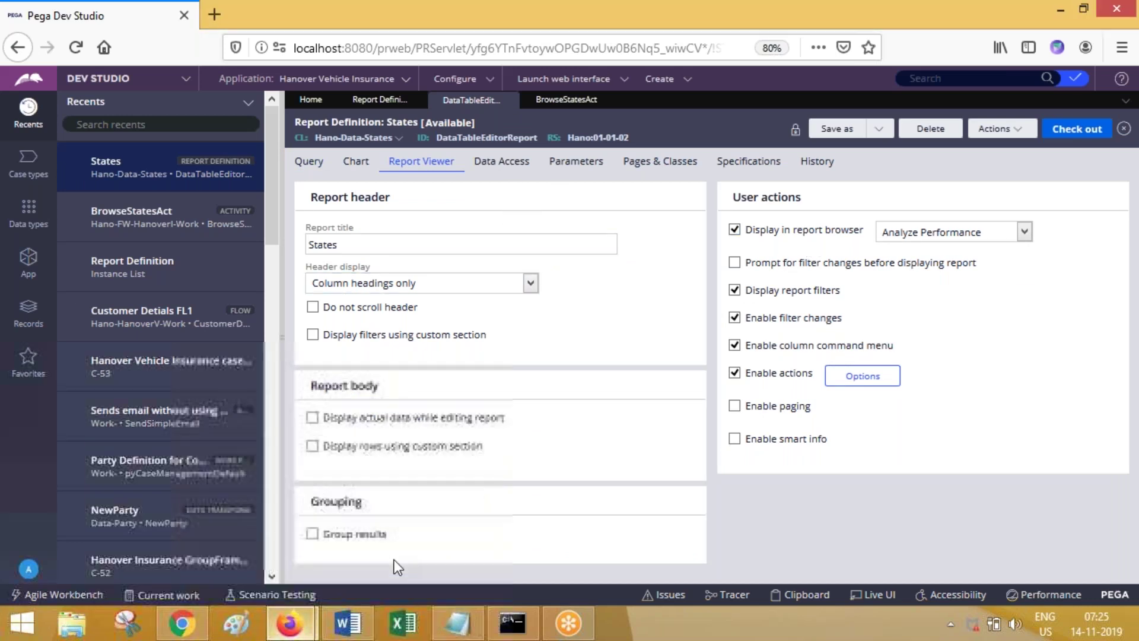
Step: Relaunch the Case Manager portal, maximize it and go to its Reports page
{"action": "left_click", "coordinate": [238, 622]}
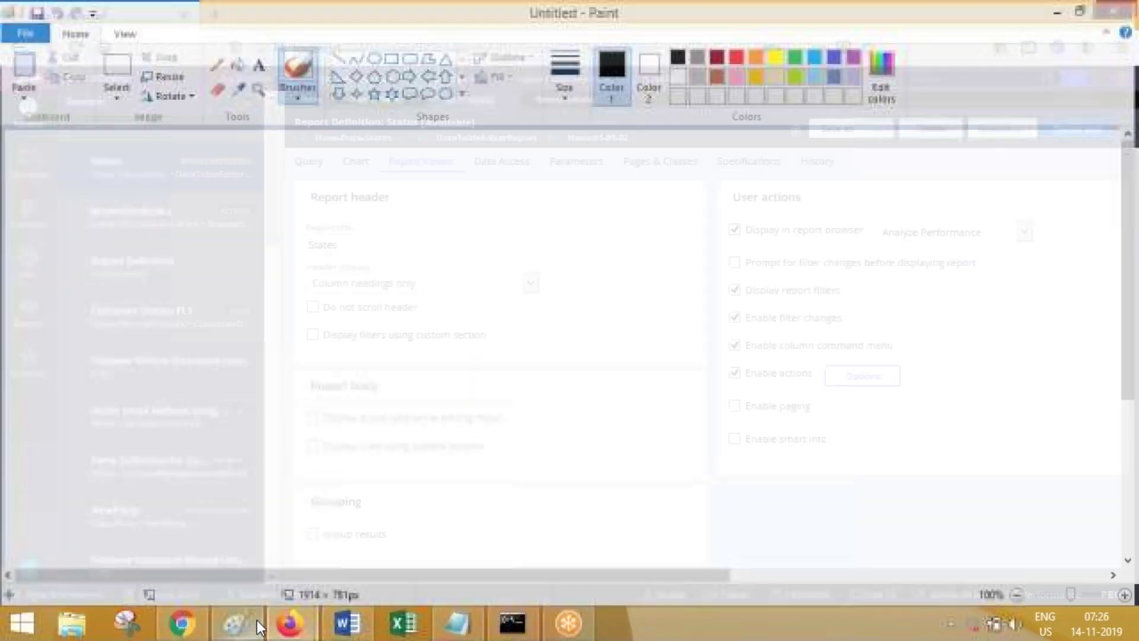
{"action": "left_click", "coordinate": [401, 545]}
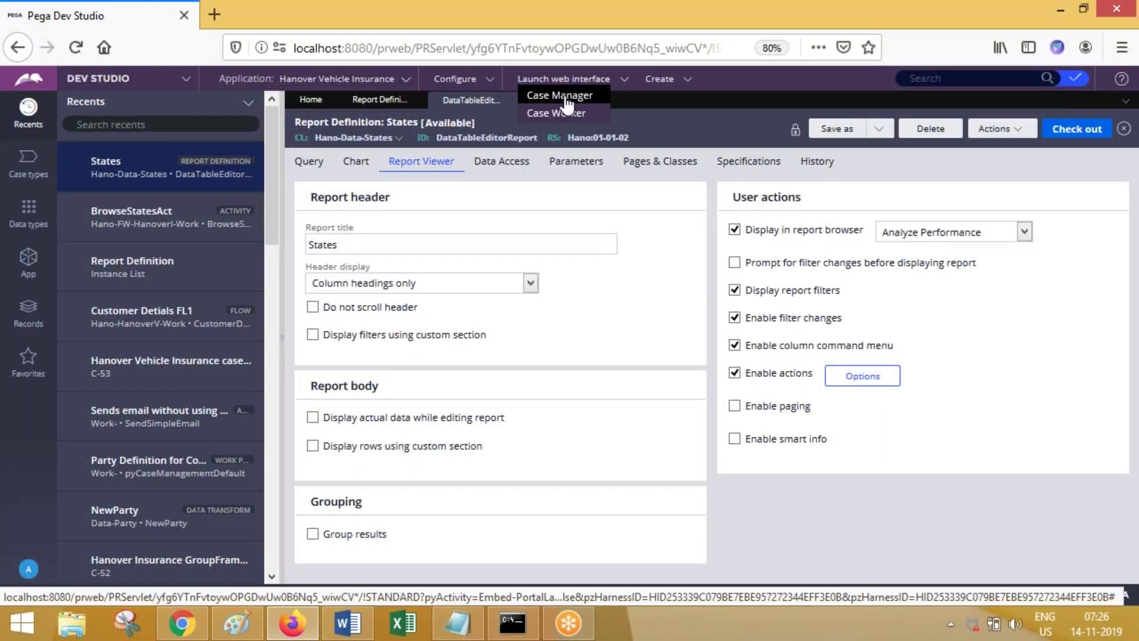
{"action": "left_click", "coordinate": [563, 92]}
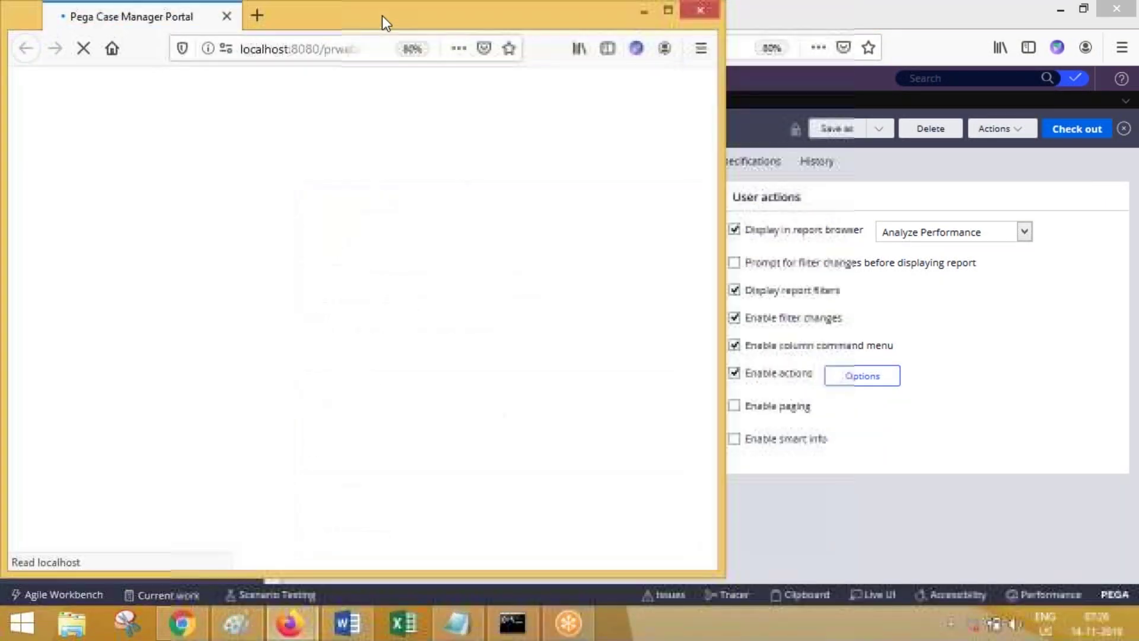
{"action": "double_click", "coordinate": [382, 16]}
{"action": "left_click", "coordinate": [63, 376]}
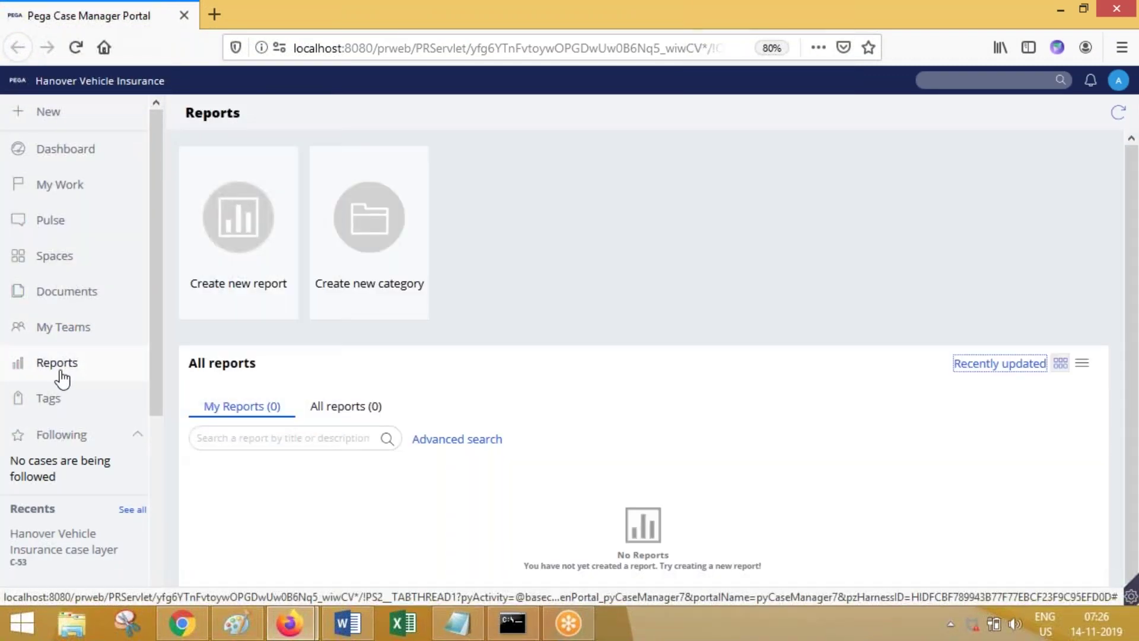
Step: Launch the Case Worker portal from Dev Studio, close it, and return to the Case Manager Portal
{"action": "left_click", "coordinate": [291, 630]}
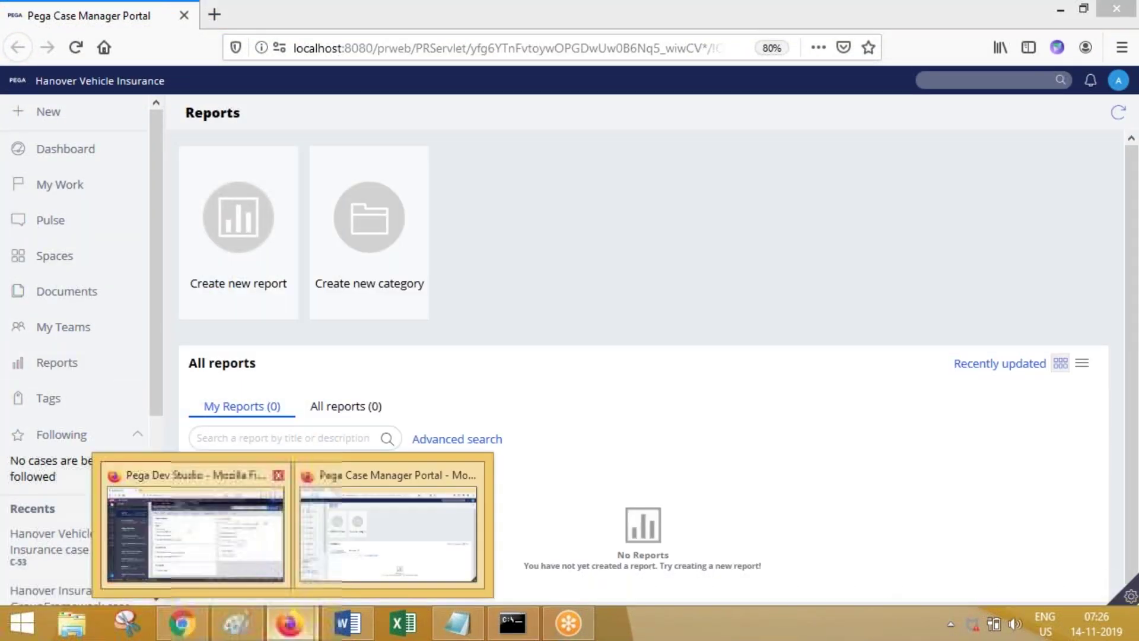
{"action": "left_click", "coordinate": [191, 528]}
{"action": "mouse_move", "coordinate": [564, 78]}
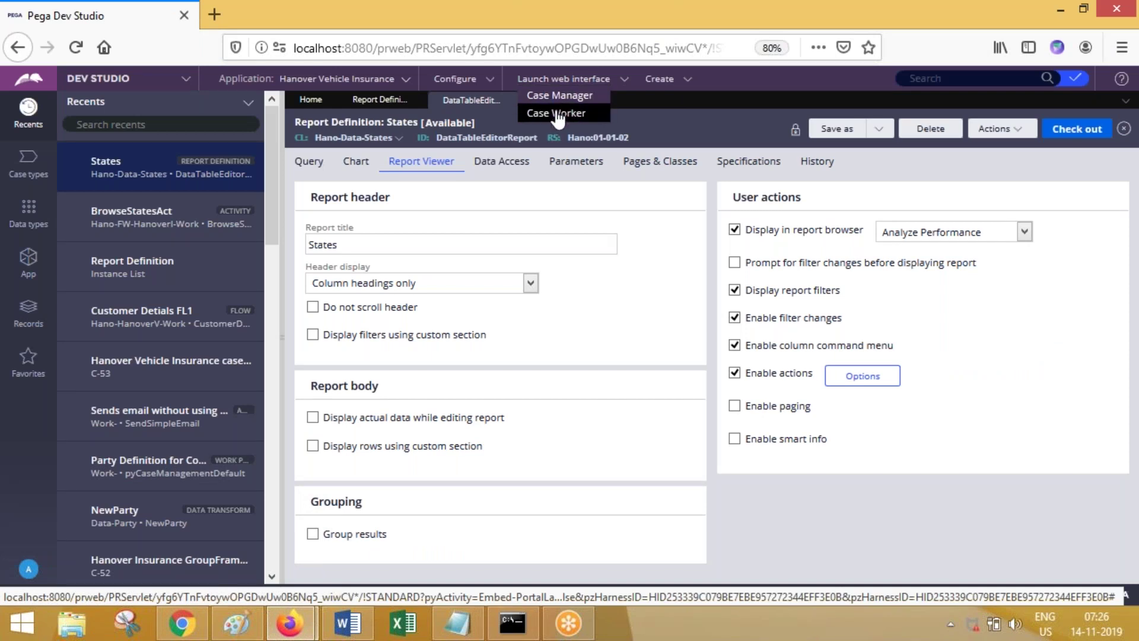
{"action": "left_click", "coordinate": [558, 118]}
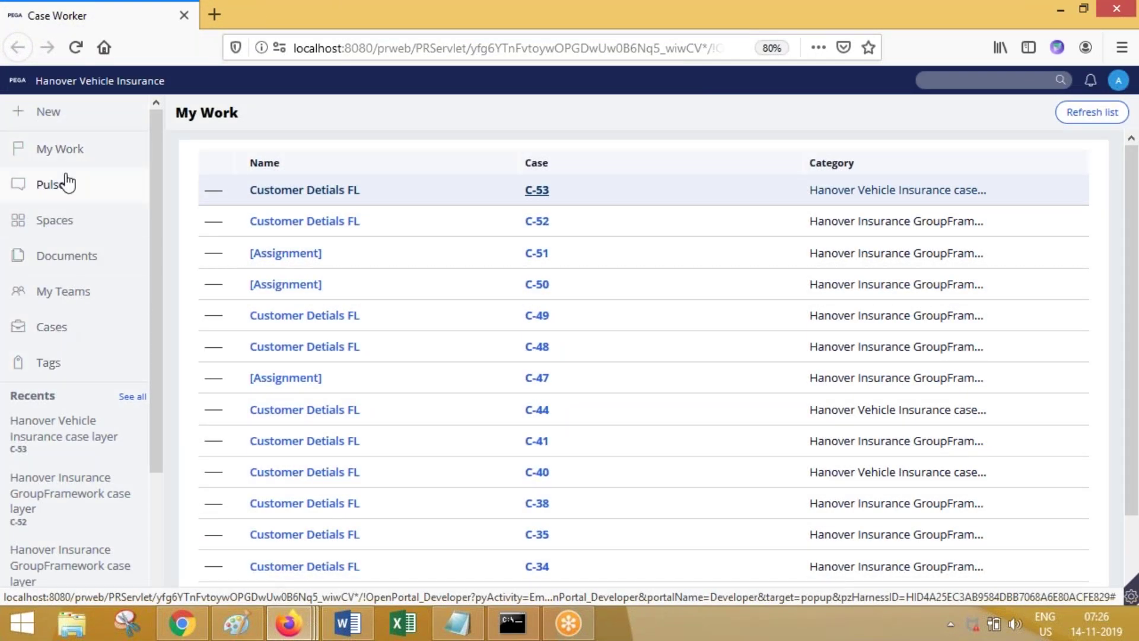
{"action": "left_click", "coordinate": [1116, 9]}
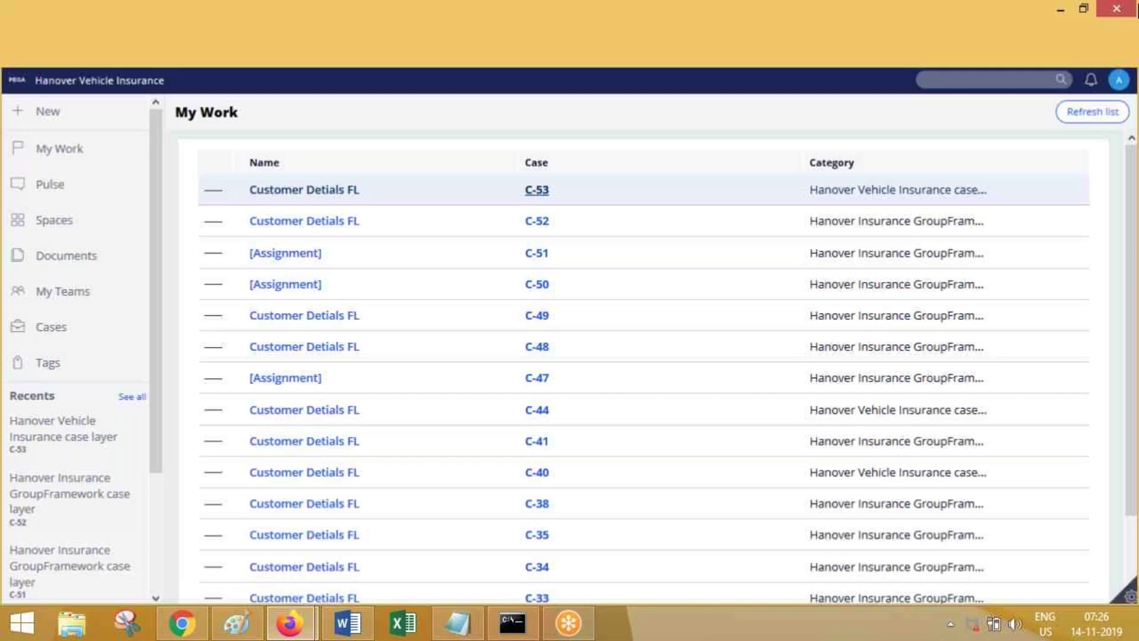
{"action": "mouse_move", "coordinate": [290, 620]}
{"action": "left_click", "coordinate": [386, 521]}
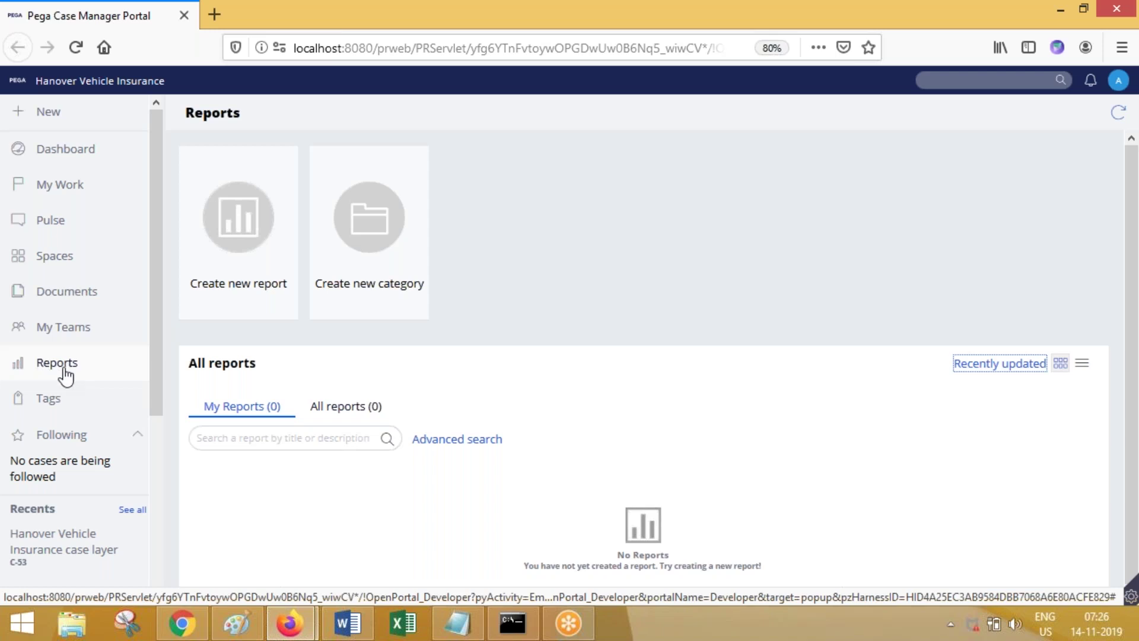
Step: Show all reports on the reloaded Reports page, confirming none are listed, then return to Dev Studio
{"action": "left_click", "coordinate": [63, 378]}
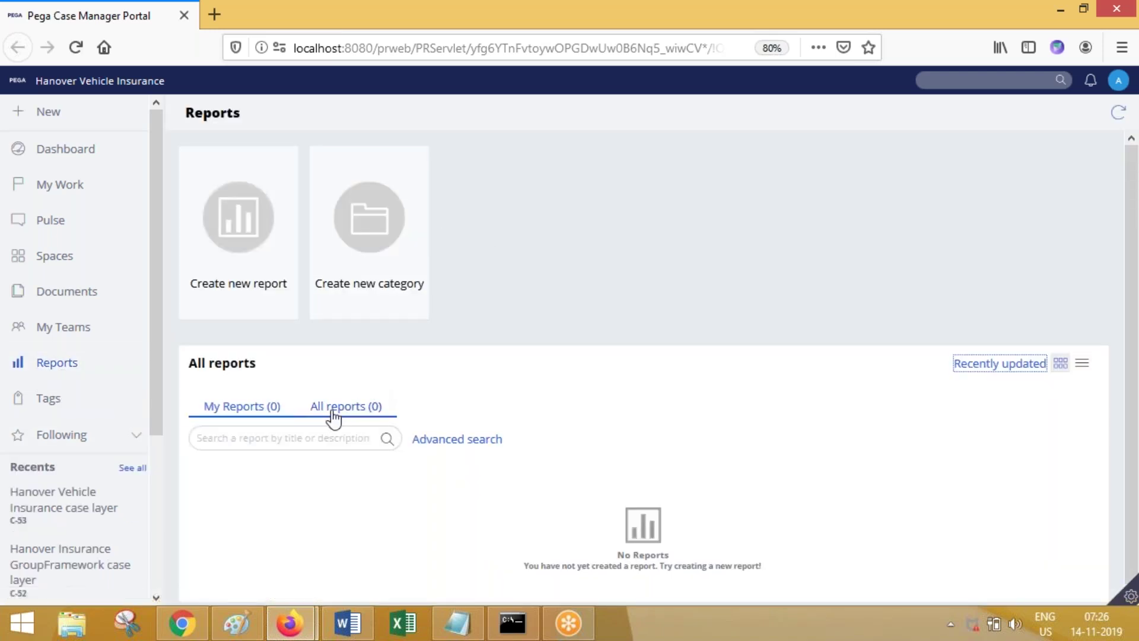
{"action": "left_click", "coordinate": [336, 415]}
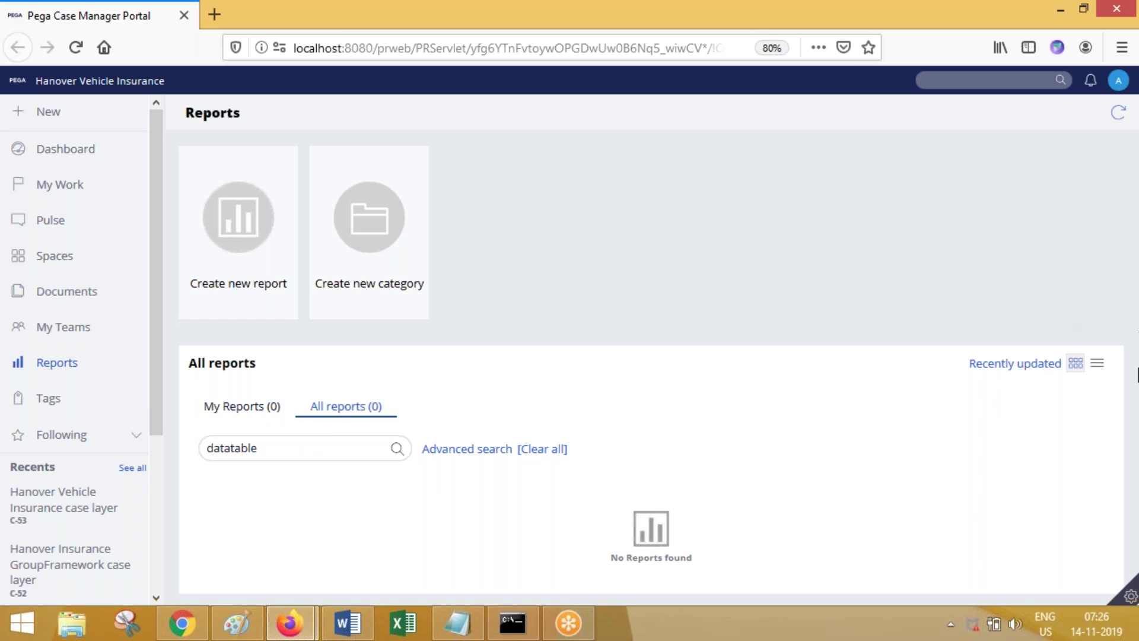
{"action": "left_click", "coordinate": [290, 623]}
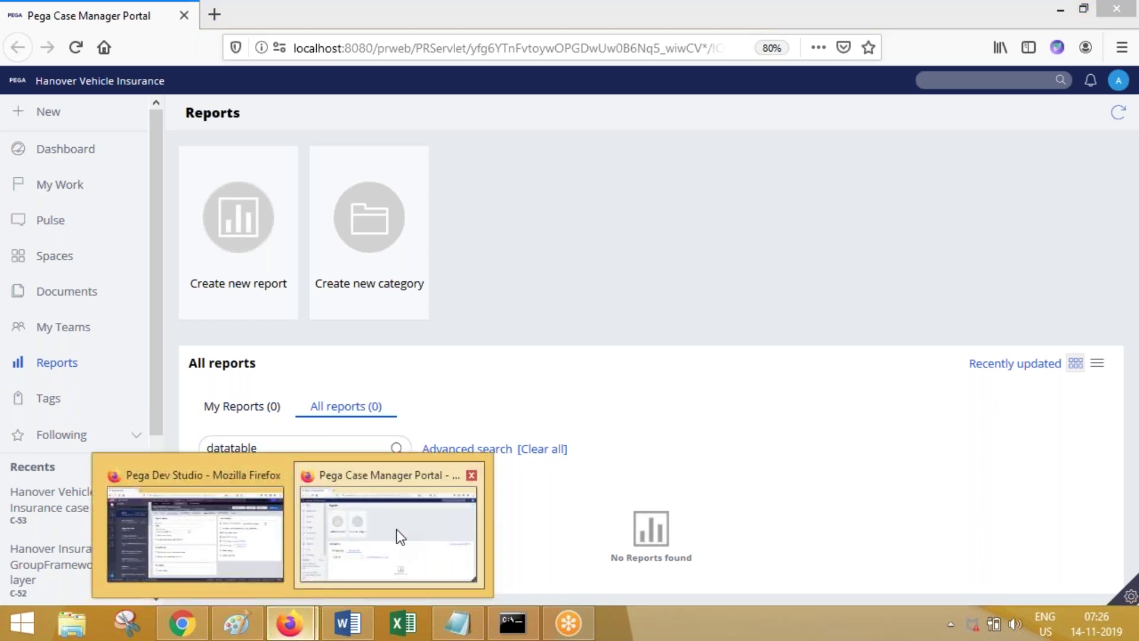
{"action": "left_click", "coordinate": [593, 341]}
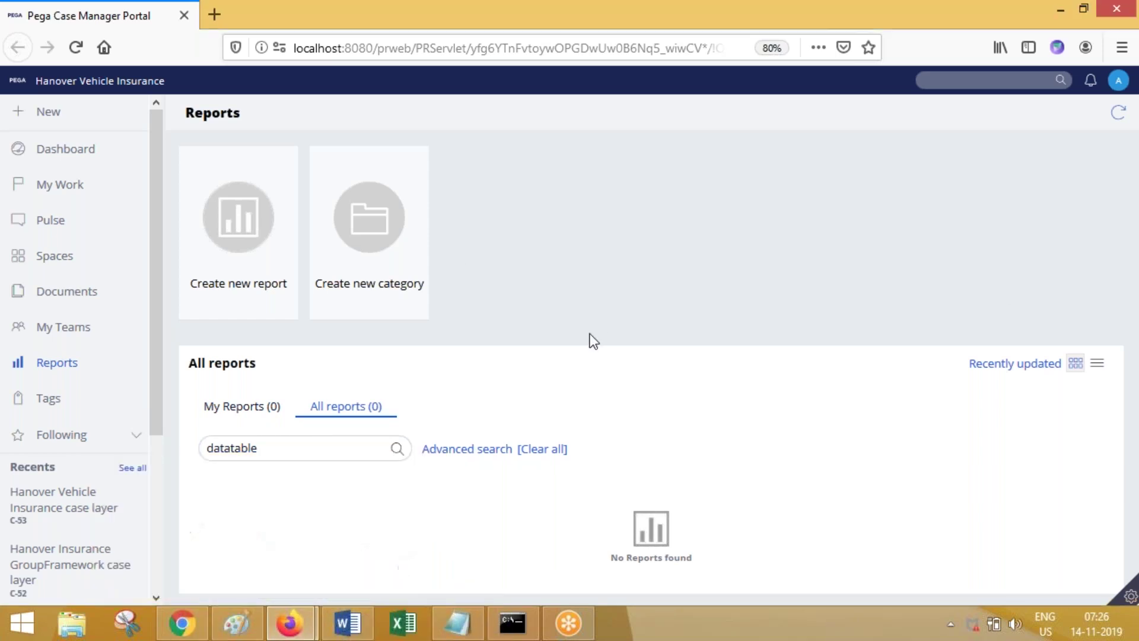
{"action": "left_click", "coordinate": [77, 48]}
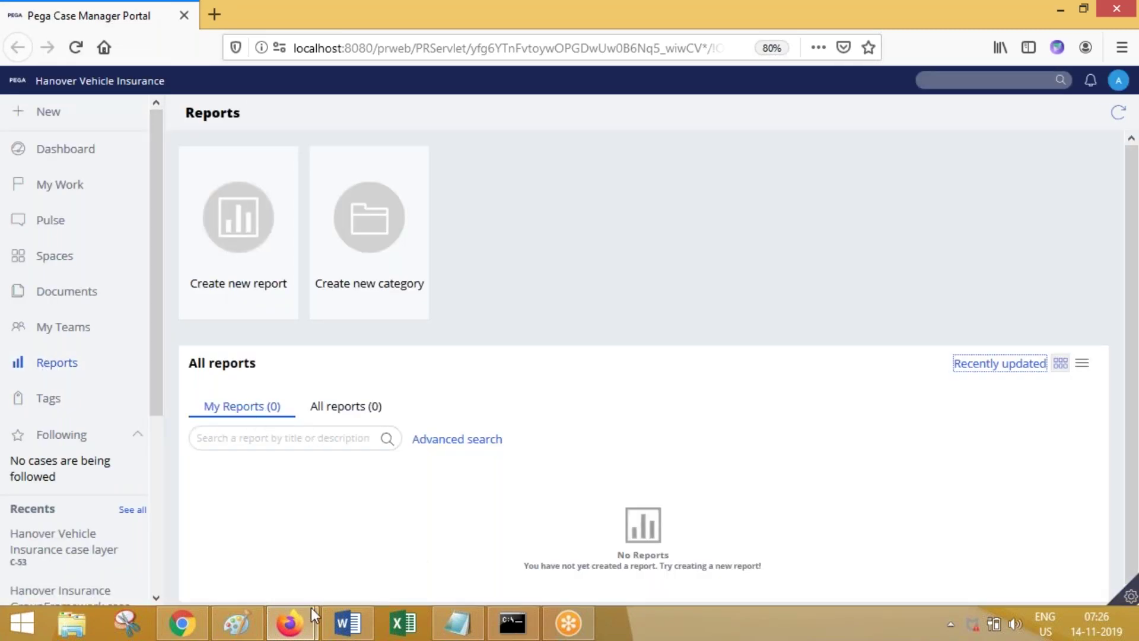
{"action": "mouse_move", "coordinate": [290, 623]}
{"action": "left_click", "coordinate": [190, 537]}
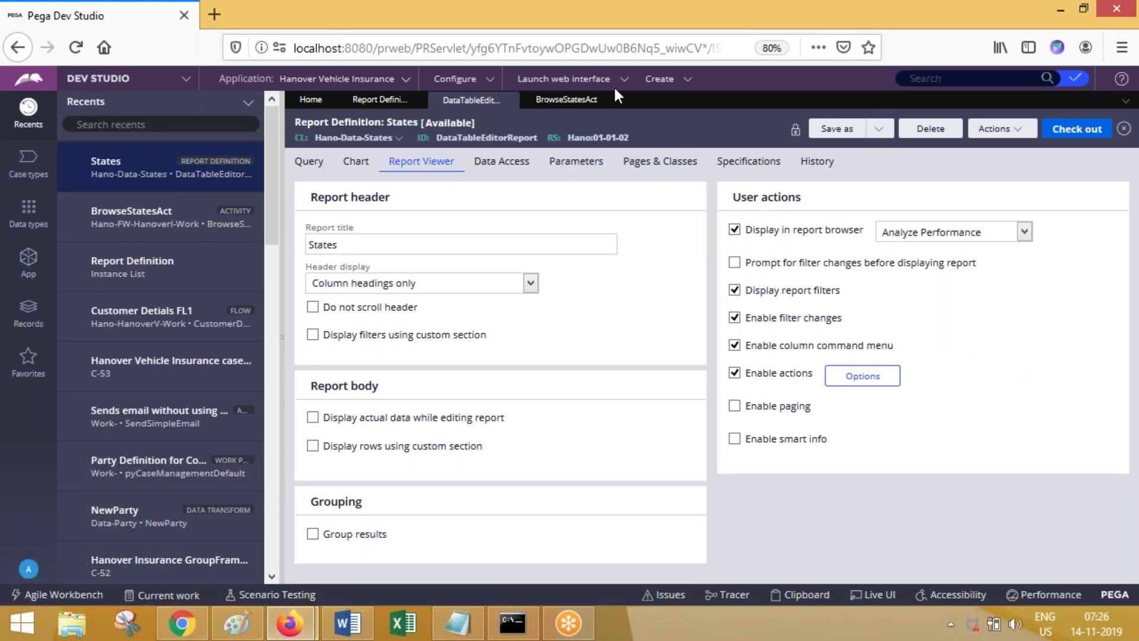
Step: View and close the BrowseStatesAct activity, then select the DataTableEditorReport record ID
{"action": "left_click", "coordinate": [600, 102]}
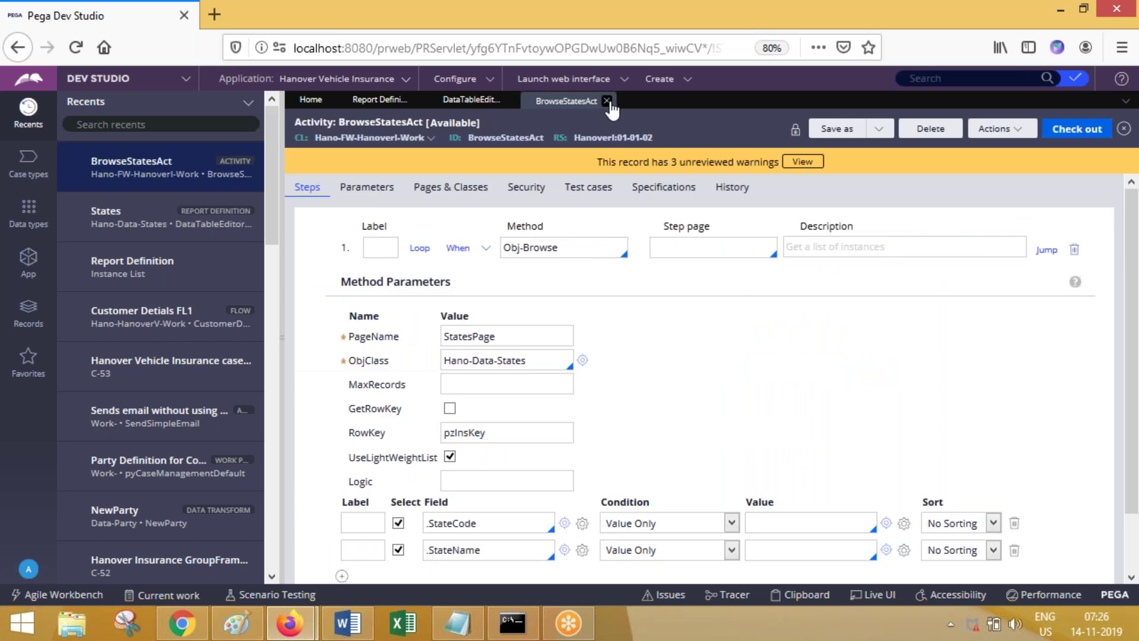
{"action": "left_click", "coordinate": [606, 101]}
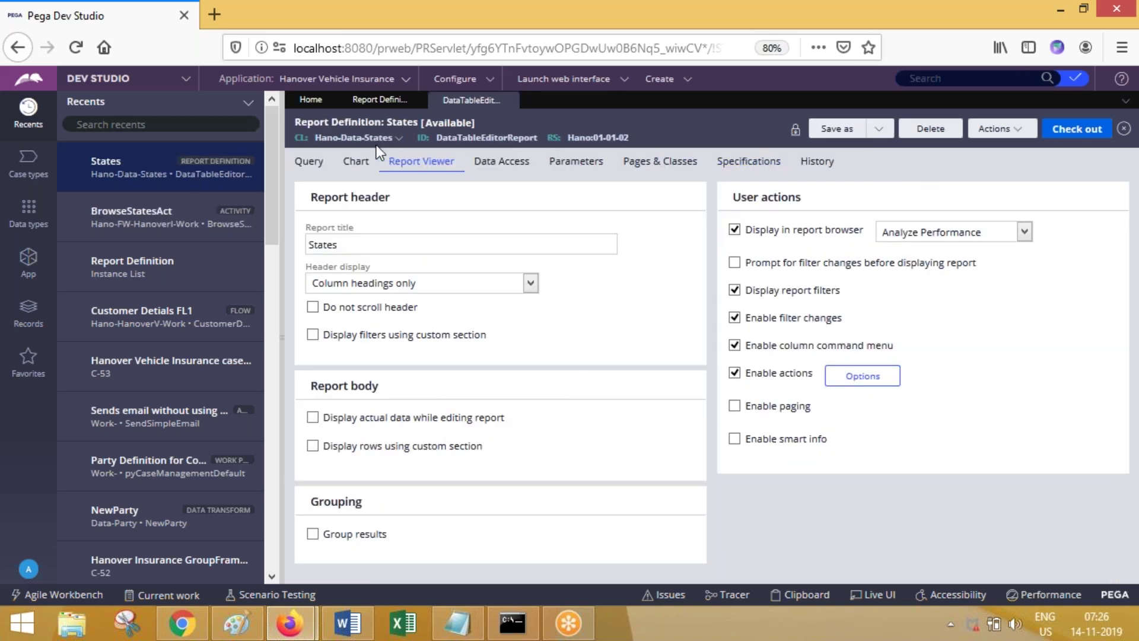
{"action": "left_click_drag", "start_coordinate": [437, 137], "coordinate": [538, 138]}
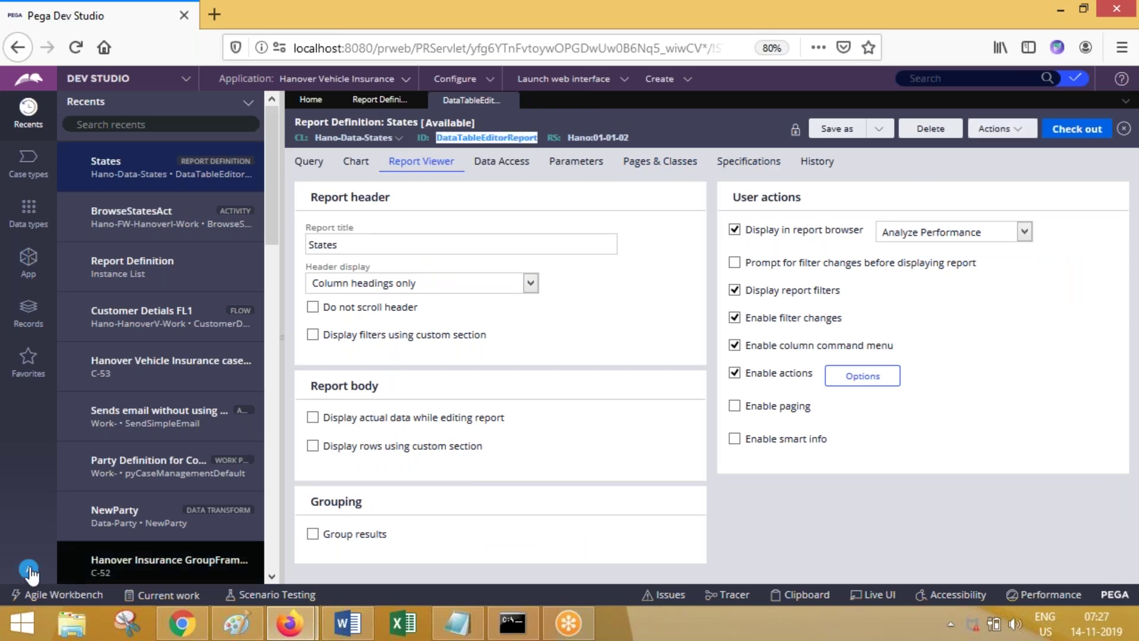
Step: Open the current operator's record from the avatar menu and show its Actions list
{"action": "left_click", "coordinate": [27, 568]}
{"action": "left_click", "coordinate": [16, 422]}
{"action": "left_click", "coordinate": [30, 568]}
{"action": "left_click", "coordinate": [46, 497]}
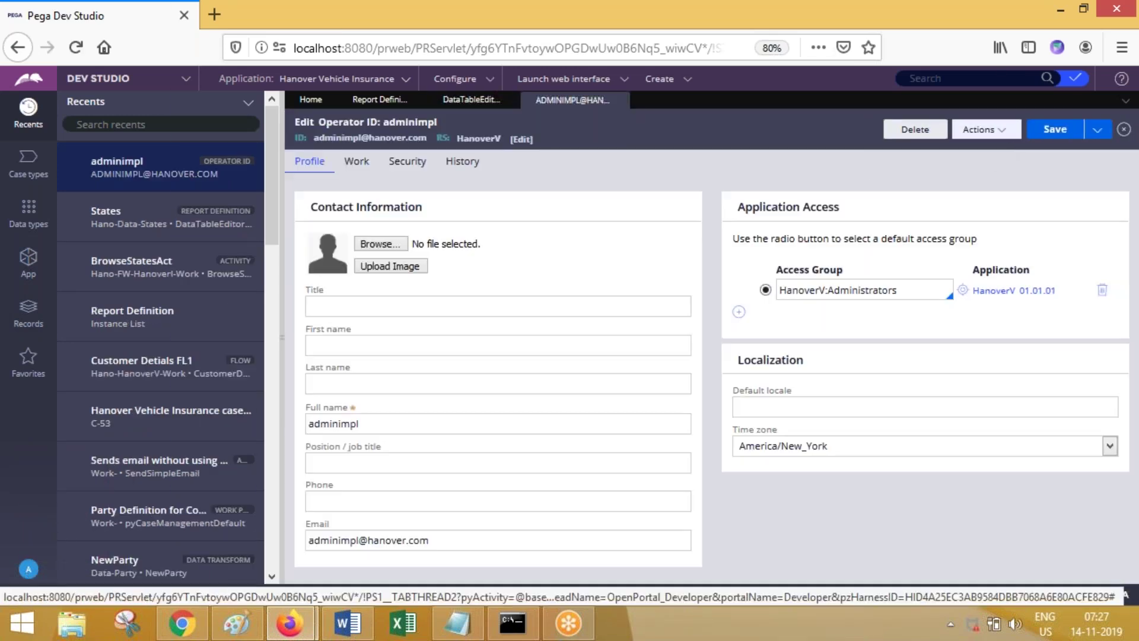
{"action": "left_click", "coordinate": [982, 130]}
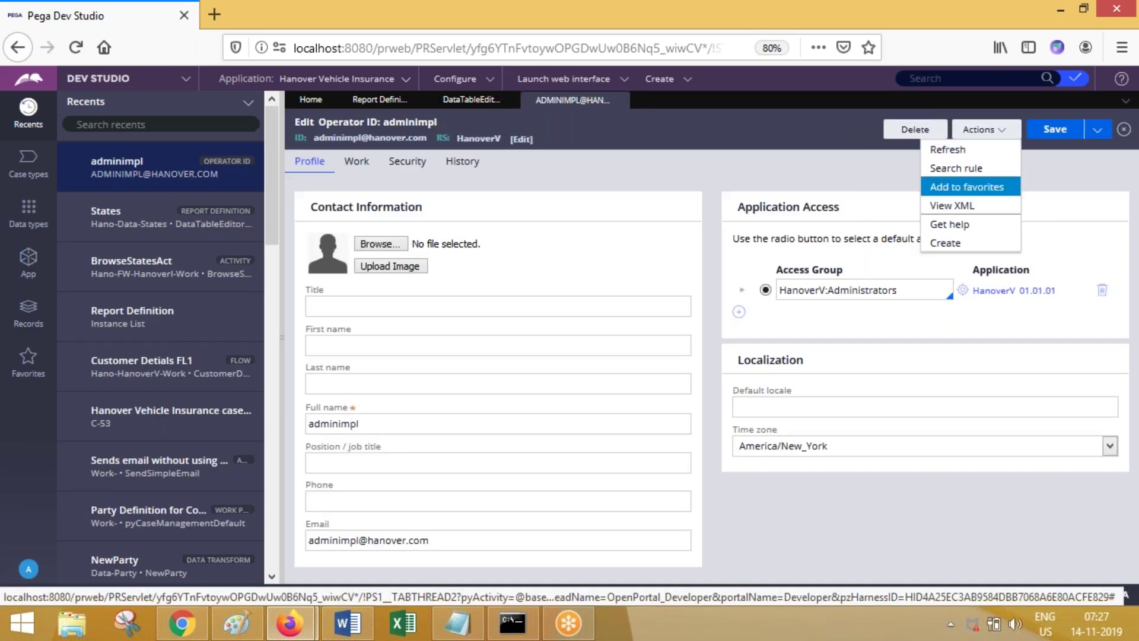
Step: Save the operator as a new copy with a new short description and Operator ID
{"action": "left_click", "coordinate": [1097, 130]}
{"action": "left_click", "coordinate": [1076, 149]}
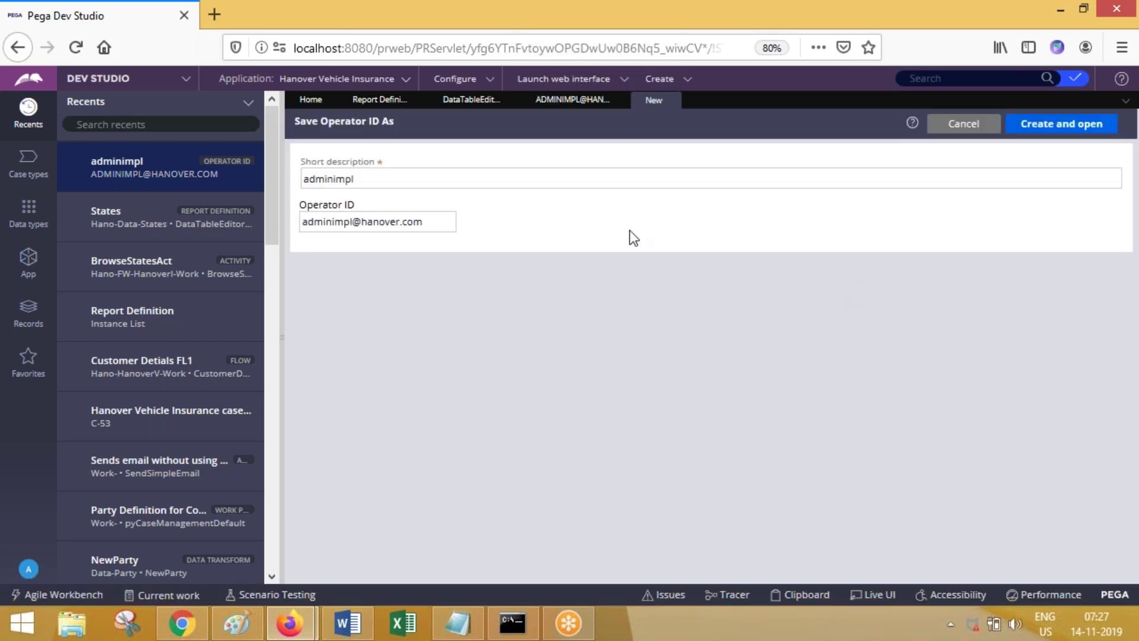
{"action": "left_click_drag", "start_coordinate": [381, 181], "coordinate": [215, 184]}
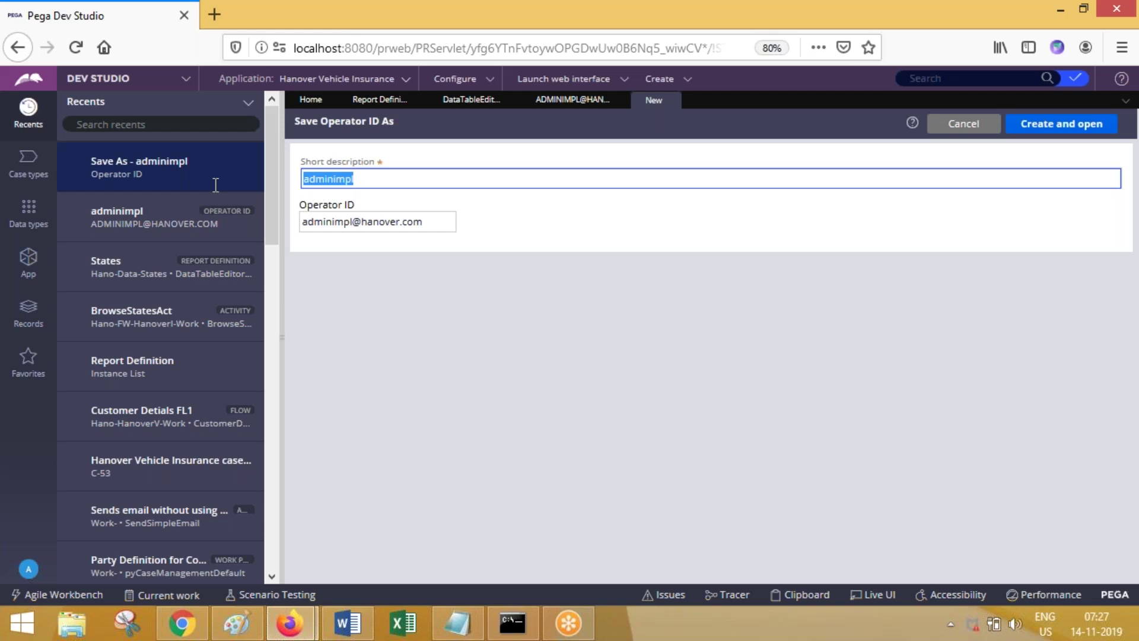
{"action": "type", "text": "hanomngr1"}
{"action": "key", "text": "Tab"}
{"action": "type", "text": "han"}
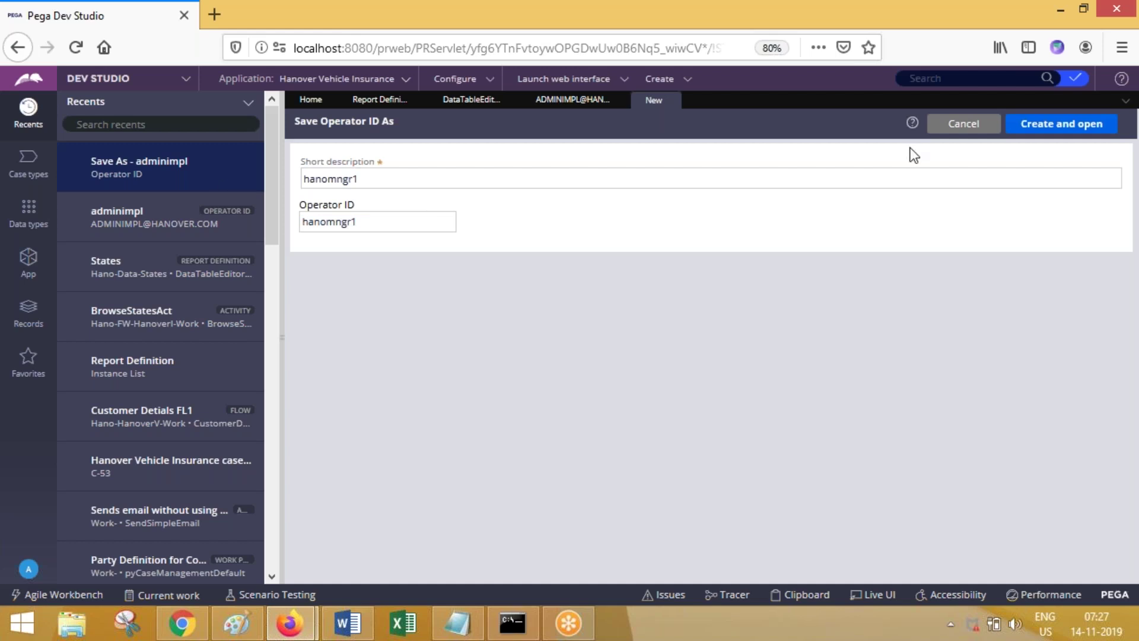
{"action": "left_click", "coordinate": [1030, 126]}
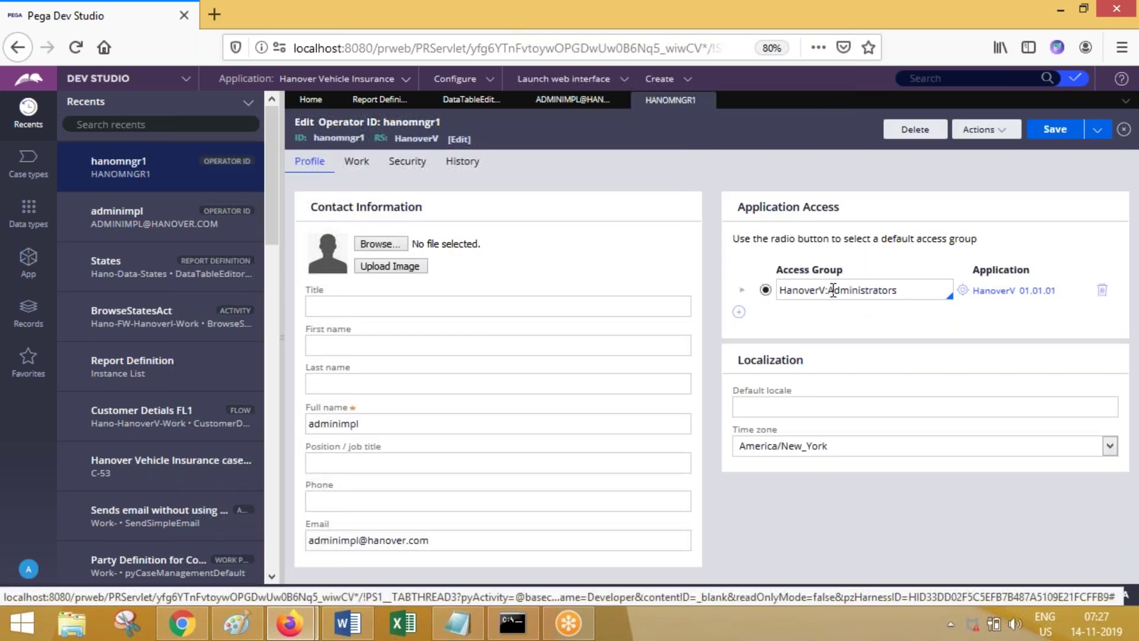
Step: Set the copy's access group to HanoverV:Managers and full name to manager1, then save
{"action": "double_click", "coordinate": [865, 290]}
{"action": "type", "text": "A"}
{"action": "key", "text": "BackSpace"}
{"action": "type", "text": "man"}
{"action": "key", "text": "Down"}
{"action": "key", "text": "Return"}
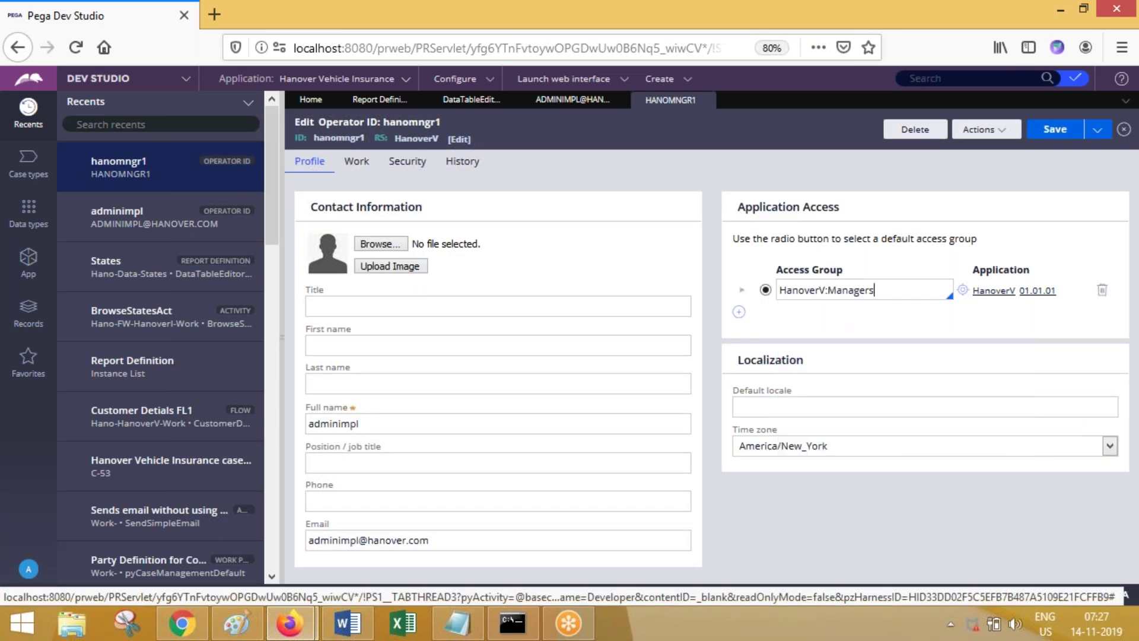
{"action": "left_click", "coordinate": [368, 423]}
{"action": "double_click", "coordinate": [368, 423]}
{"action": "type", "text": "manager1"}
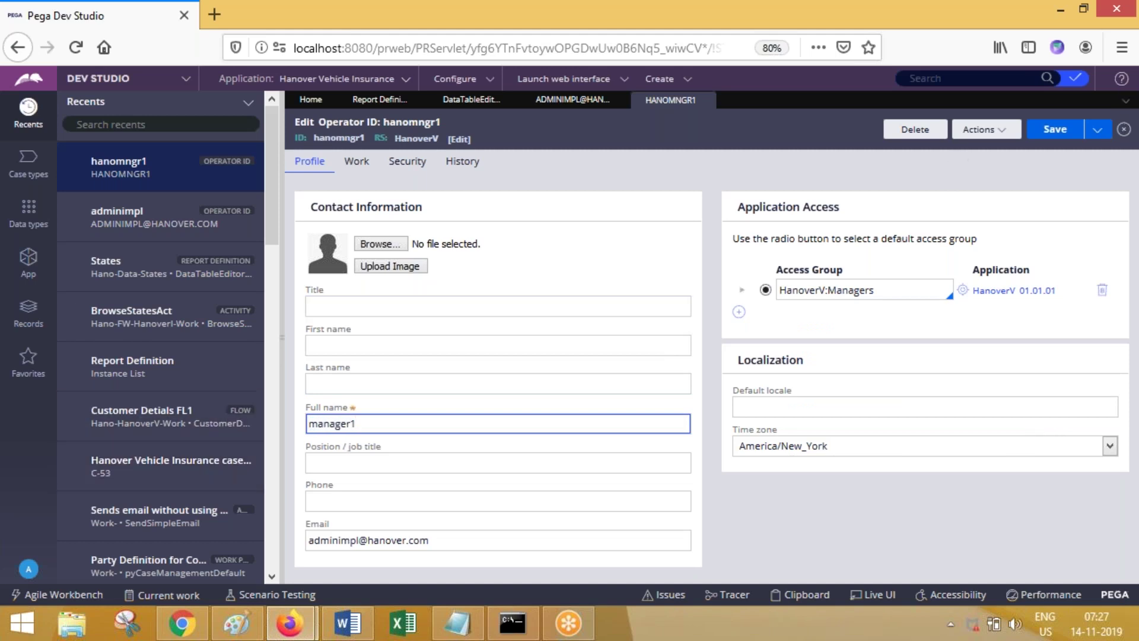
{"action": "left_click", "coordinate": [1047, 131]}
Step: Open a new private Firefox window and load the copied Dev Studio address in it
{"action": "right_click", "coordinate": [308, 632]}
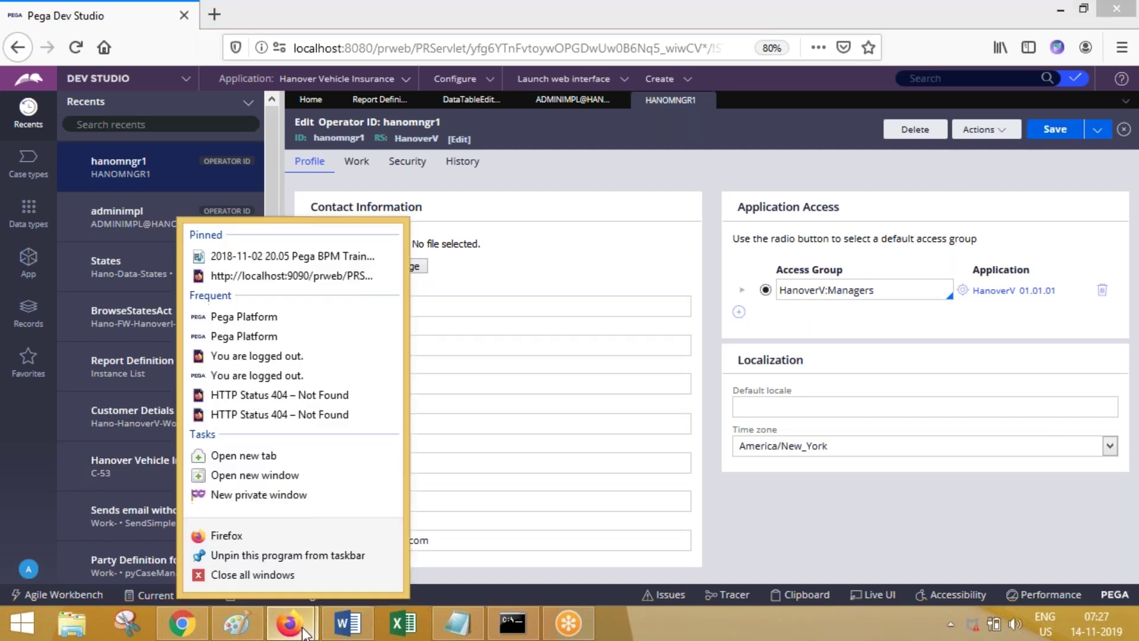
{"action": "left_click", "coordinate": [245, 498]}
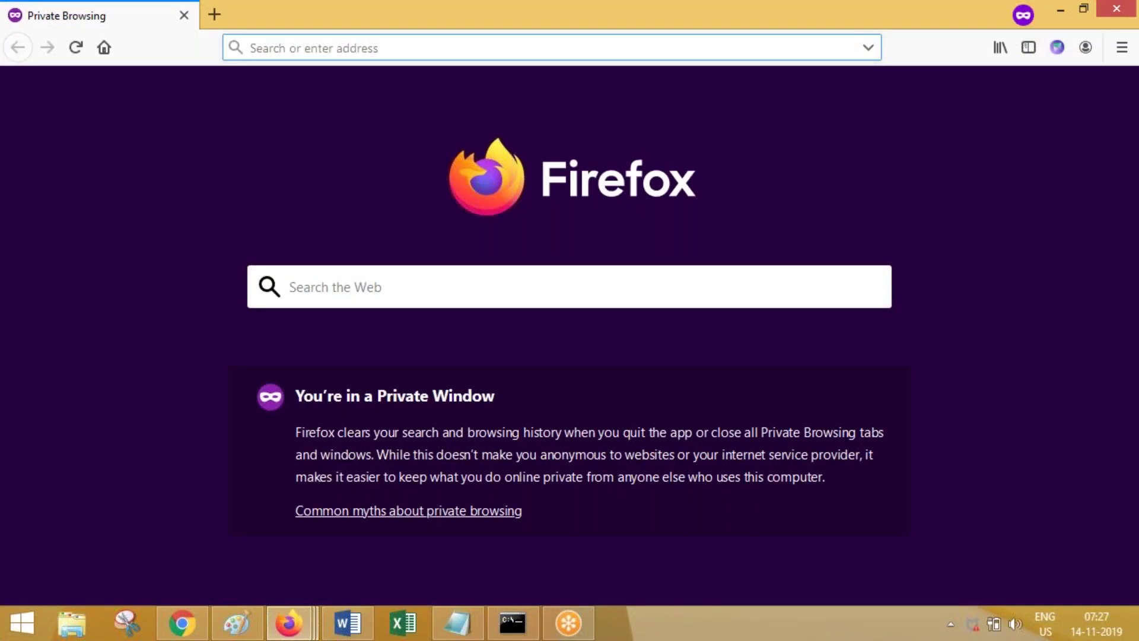
{"action": "mouse_move", "coordinate": [288, 623]}
{"action": "left_click", "coordinate": [178, 534]}
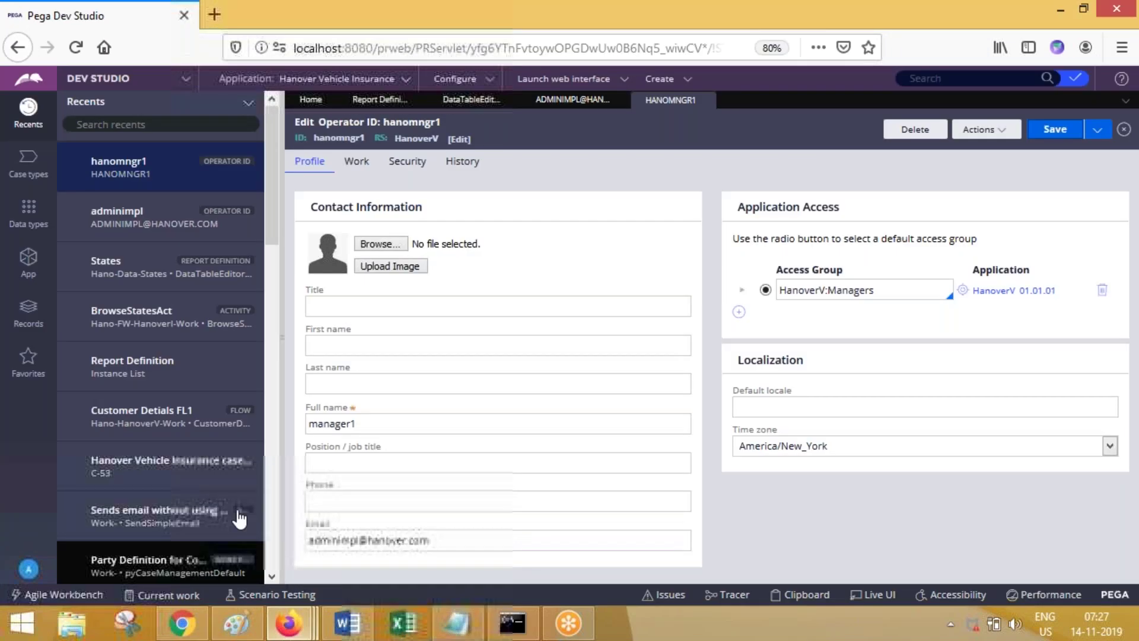
{"action": "left_click", "coordinate": [383, 48]}
{"action": "key", "text": "ctrl+c"}
{"action": "mouse_move", "coordinate": [289, 623]}
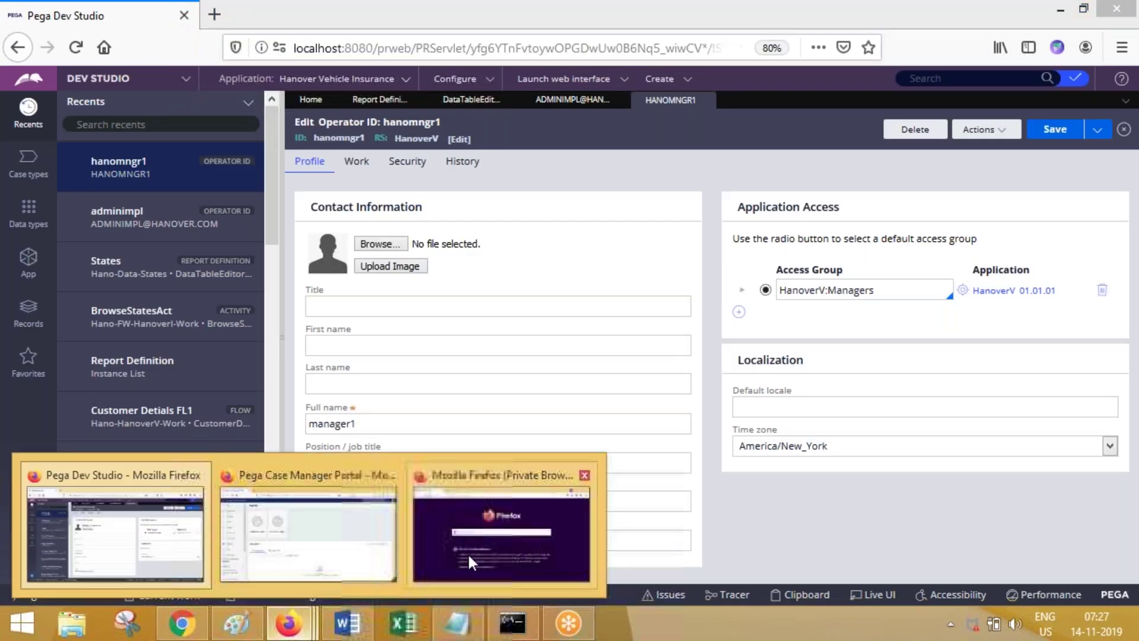
{"action": "left_click", "coordinate": [450, 553]}
{"action": "key", "text": "ctrl+v"}
{"action": "key", "text": "Return"}
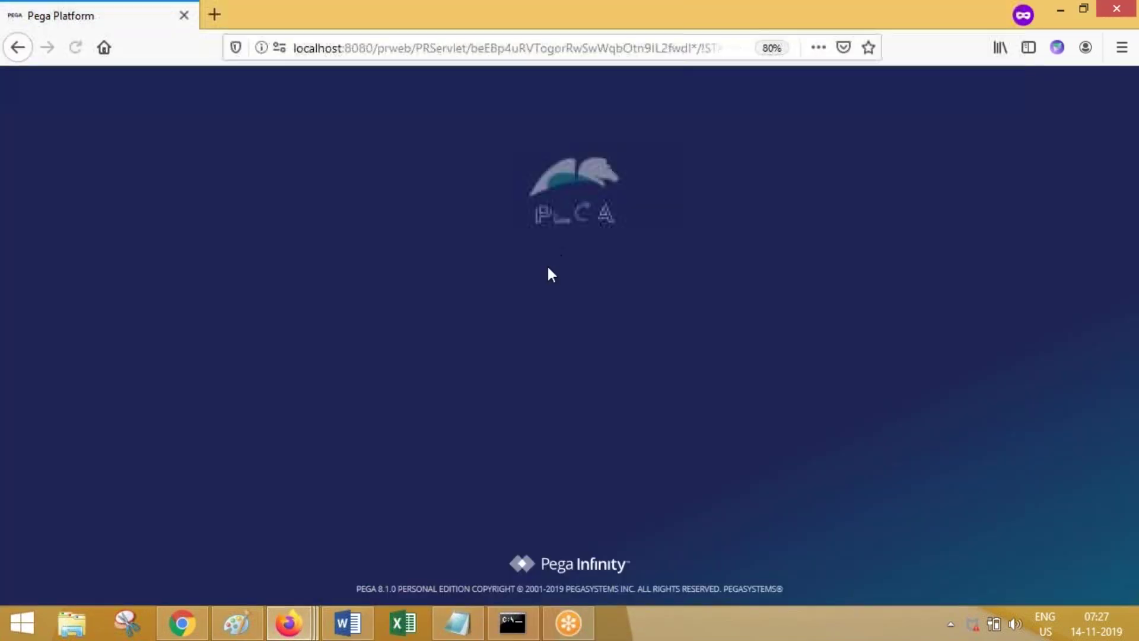
Step: Log in as the new manager operator to reach the Case Manager Portal
{"action": "left_click", "coordinate": [527, 279]}
{"action": "type", "text": "hanomngr1"}
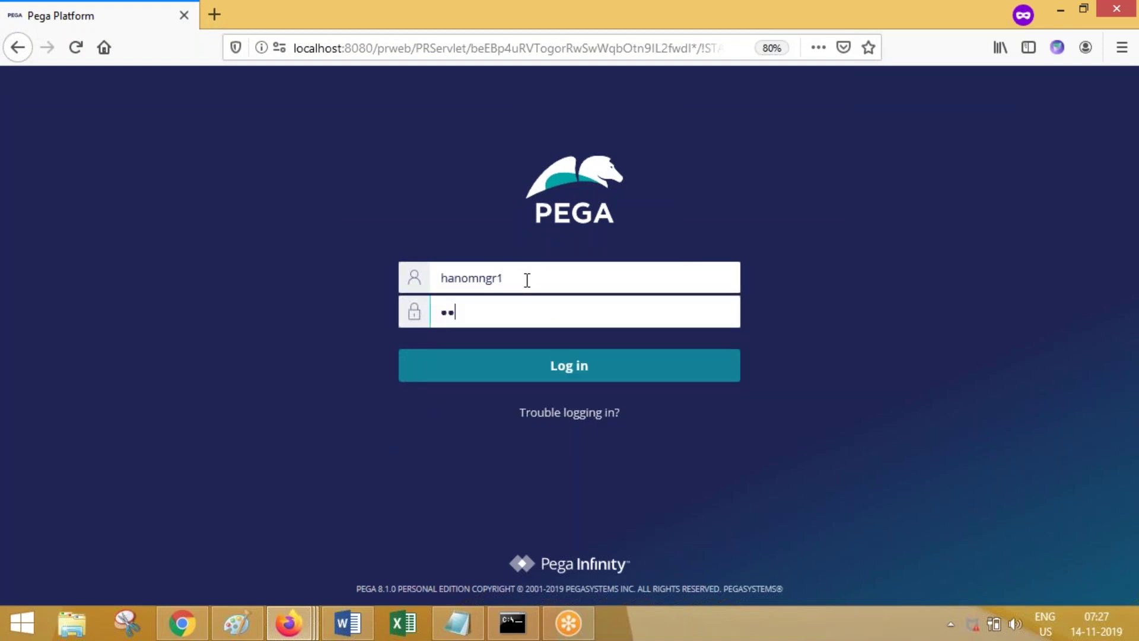
{"action": "key", "text": "Return"}
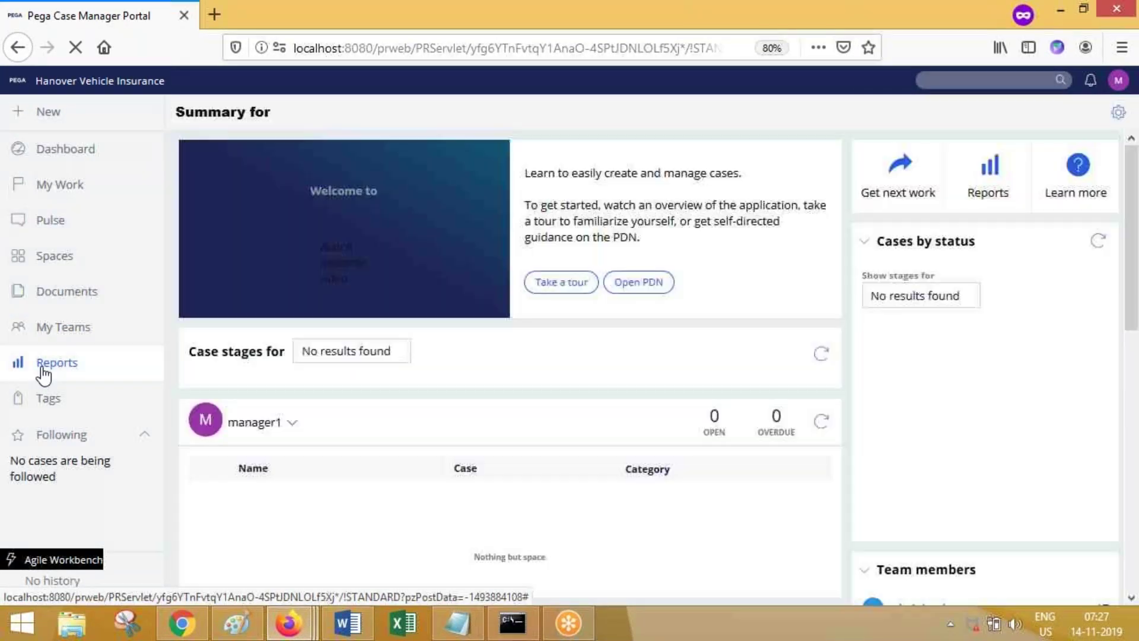
Step: Search all 56 reports on the portal's Reports page for 'data'
{"action": "left_click", "coordinate": [43, 368]}
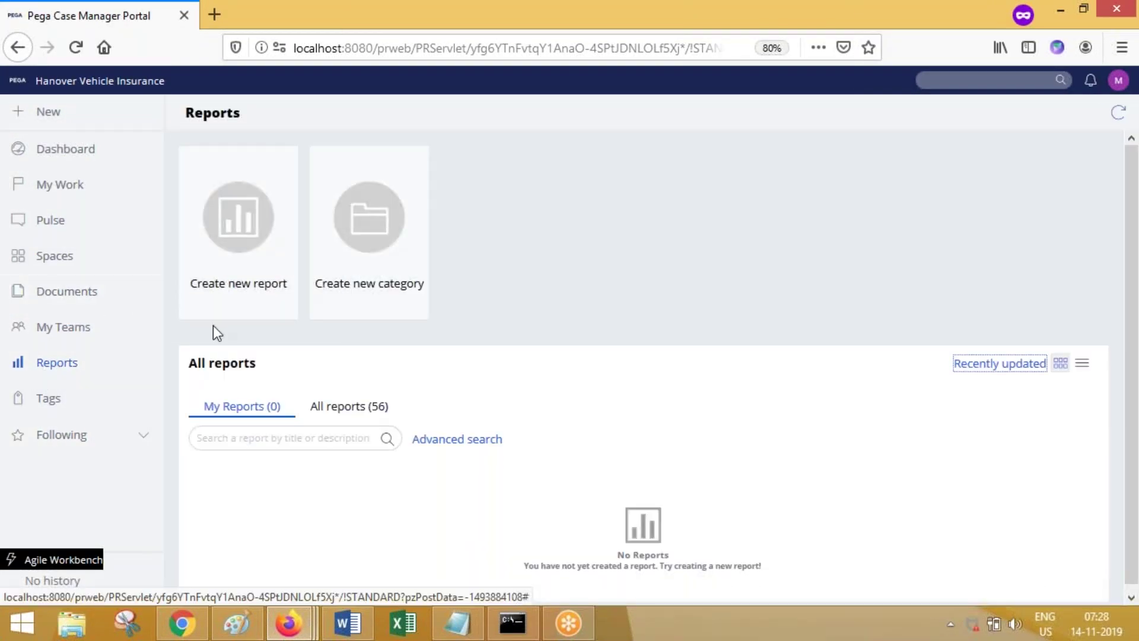
{"action": "left_click", "coordinate": [337, 404]}
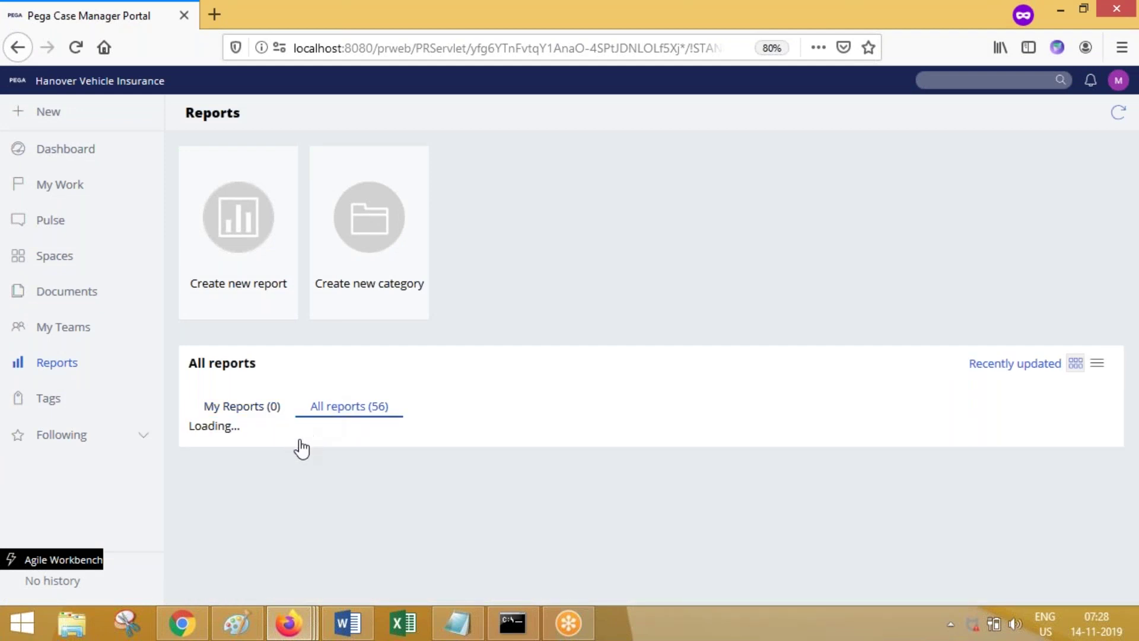
{"action": "type", "text": "data"}
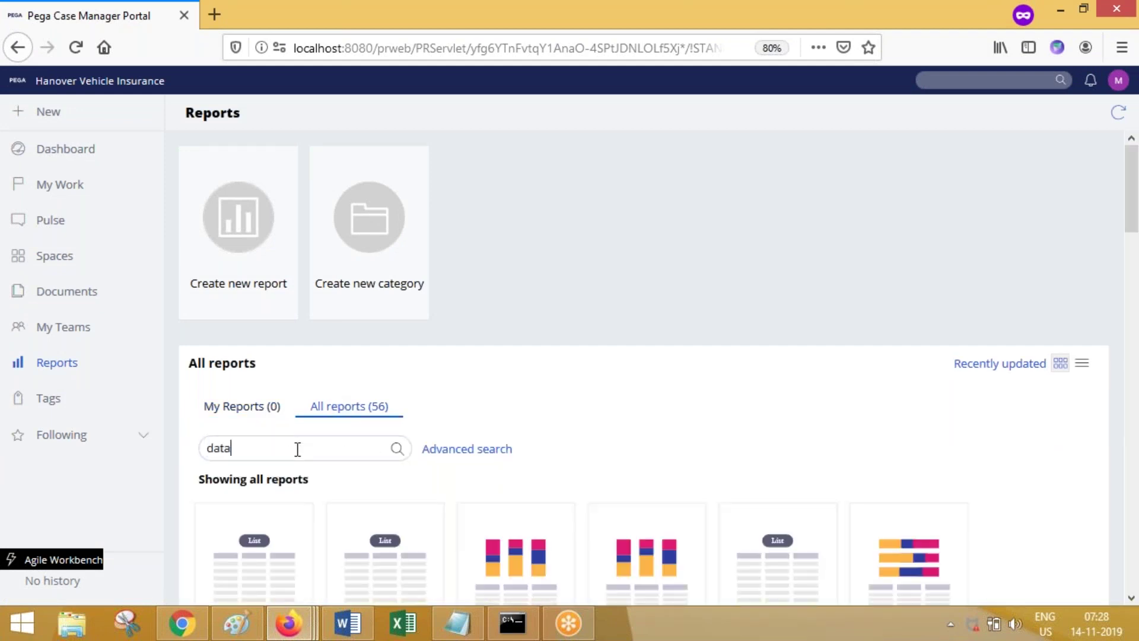
{"action": "scroll", "coordinate": [556, 167], "scroll_direction": "down", "scroll_amount": 4}
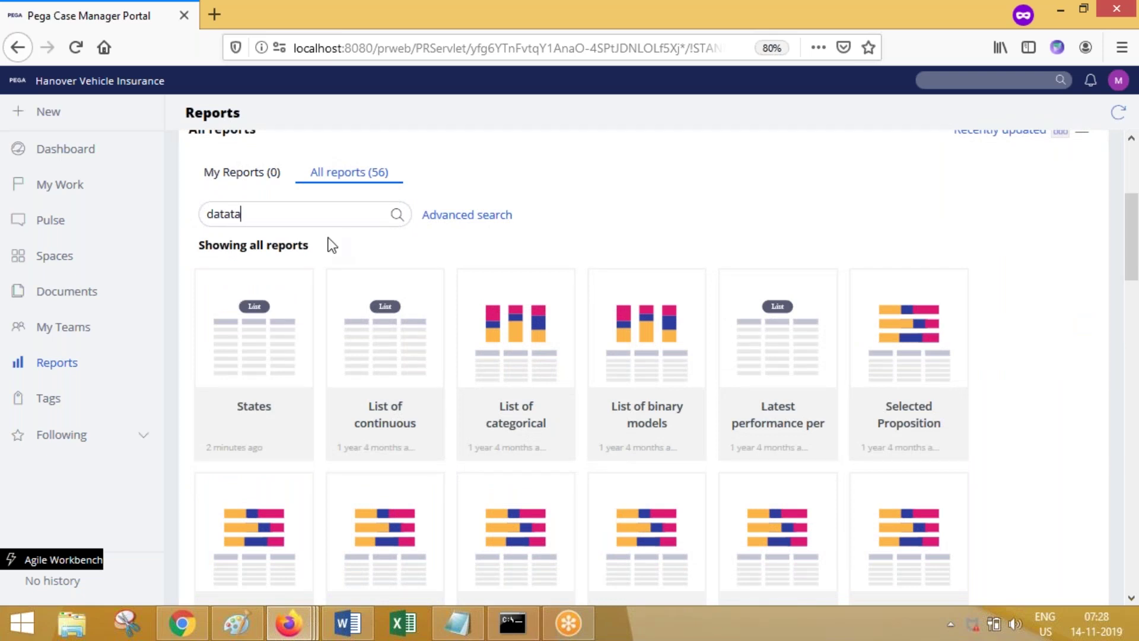
{"action": "left_click", "coordinate": [396, 218]}
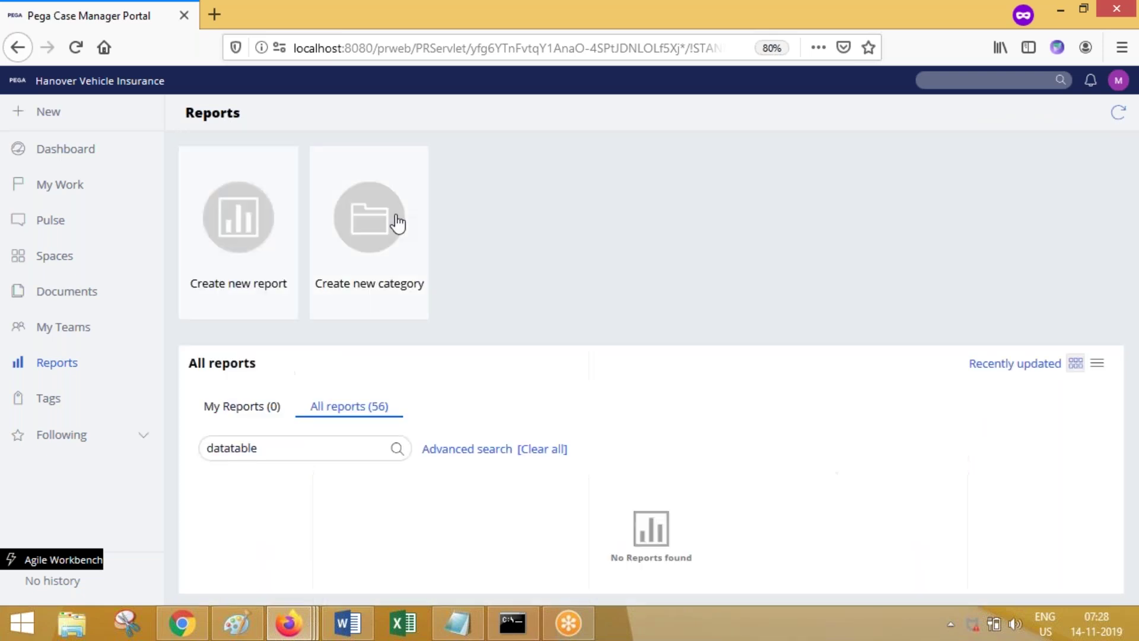
Step: Search for 'Data Table', find no matches, clear the search box and return to Dev Studio
{"action": "double_click", "coordinate": [313, 447]}
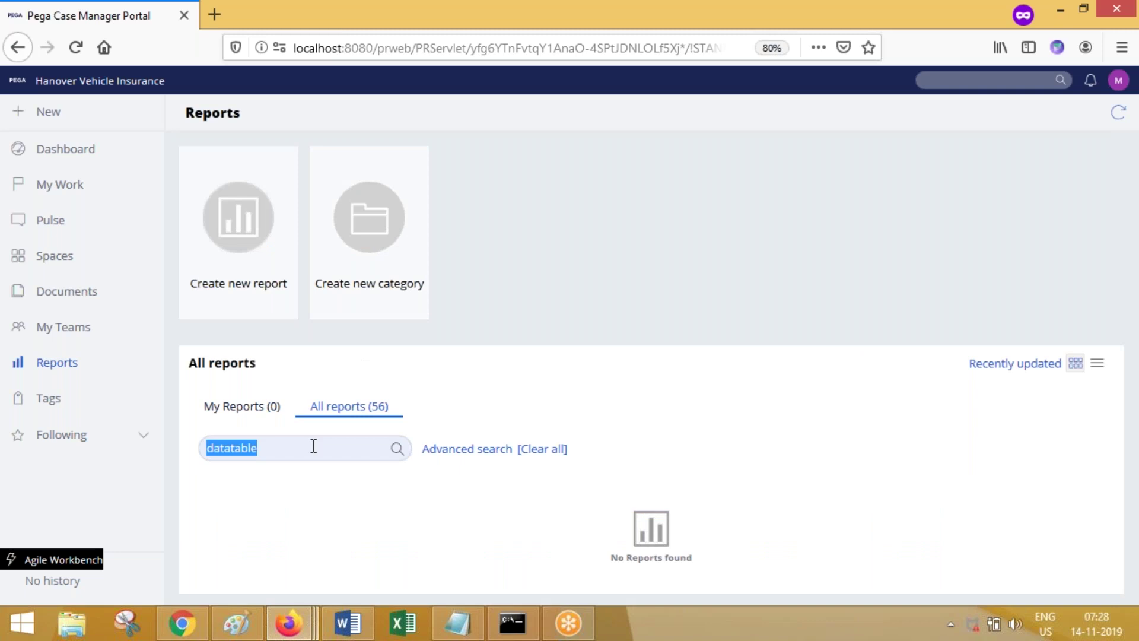
{"action": "key", "text": "BackSpace"}
{"action": "type", "text": "D"}
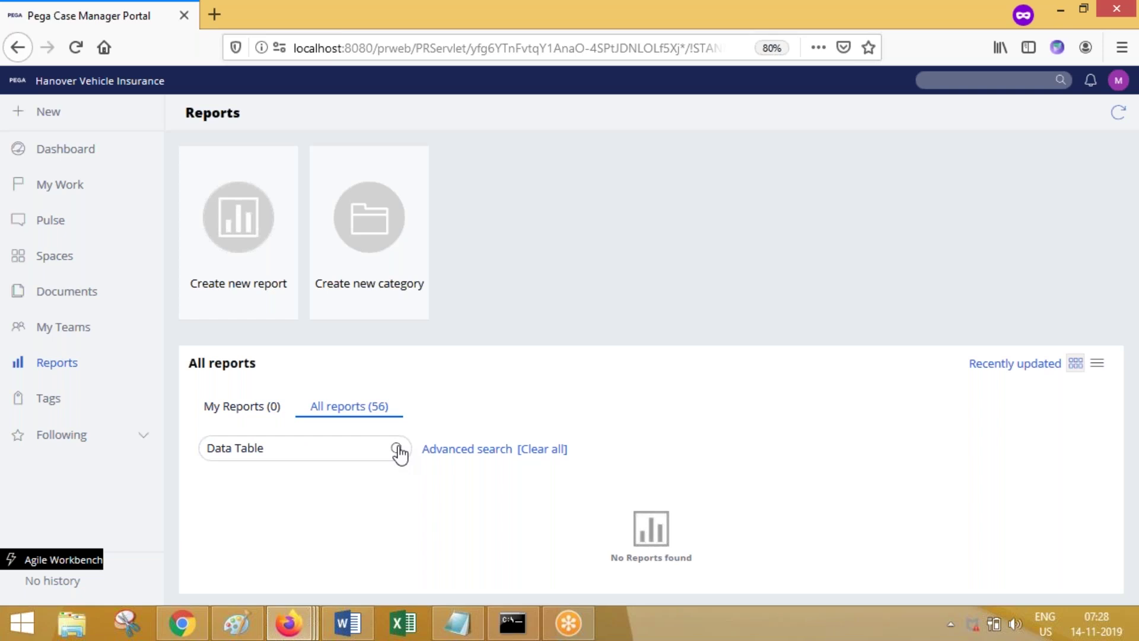
{"action": "type", "text": "ata Table"}
{"action": "key", "text": "ctrl+shift+Left"}
{"action": "key", "text": "ctrl+shift+Left"}
{"action": "key", "text": "BackSpace"}
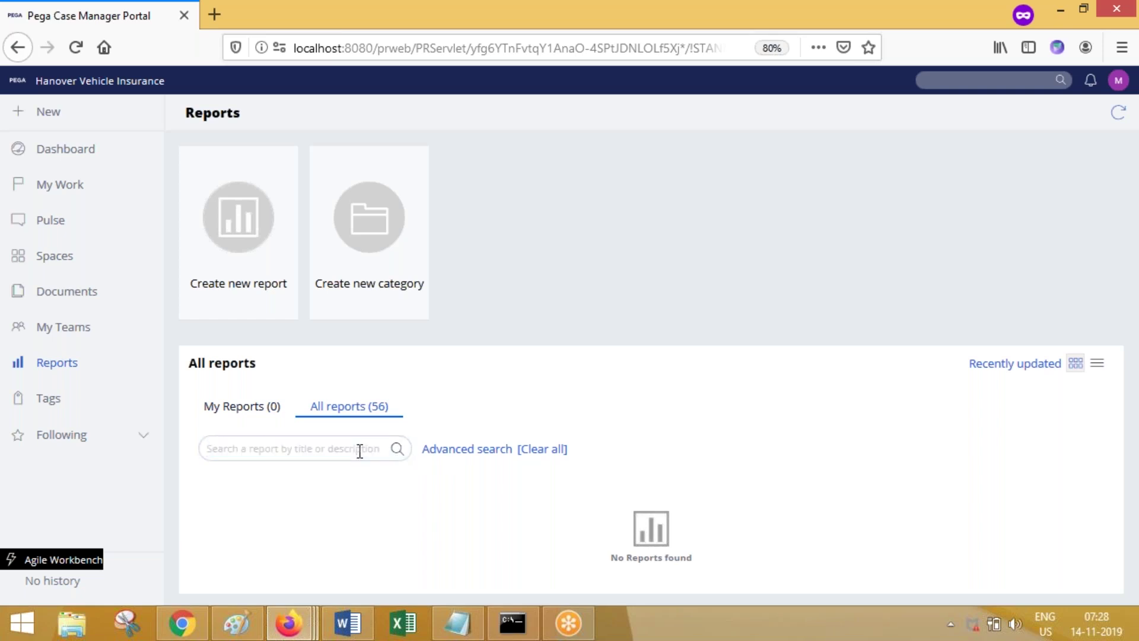
{"action": "mouse_move", "coordinate": [303, 618]}
{"action": "left_click", "coordinate": [113, 534]}
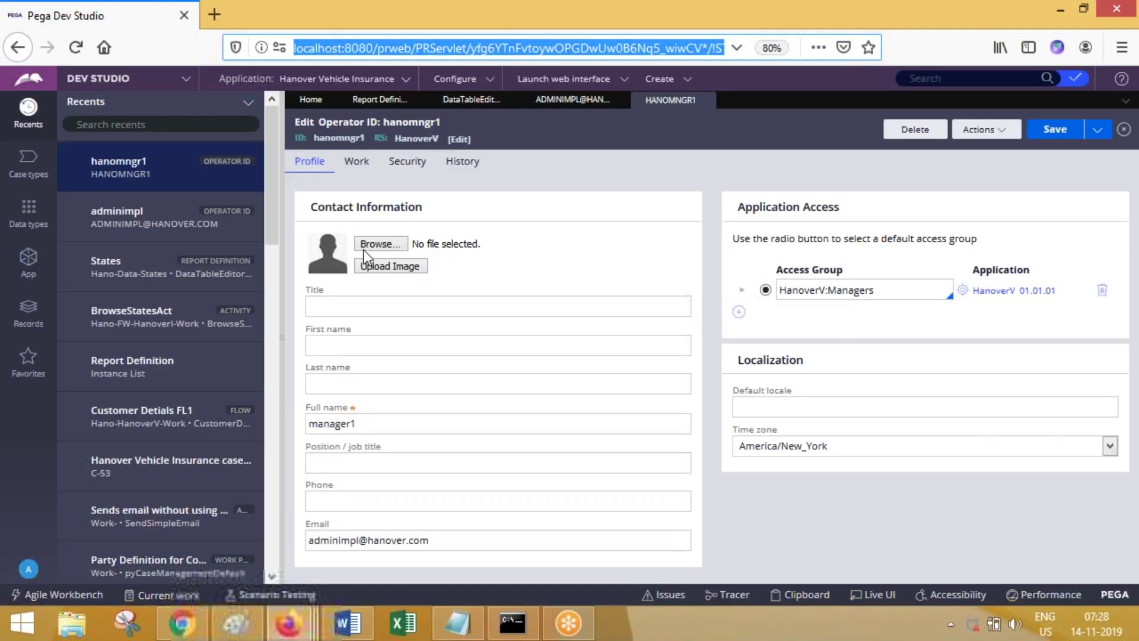
Step: Save a copy of the States report labelled 'Test' in Hanover Insurance GroupFramework and open it
{"action": "left_click", "coordinate": [466, 98]}
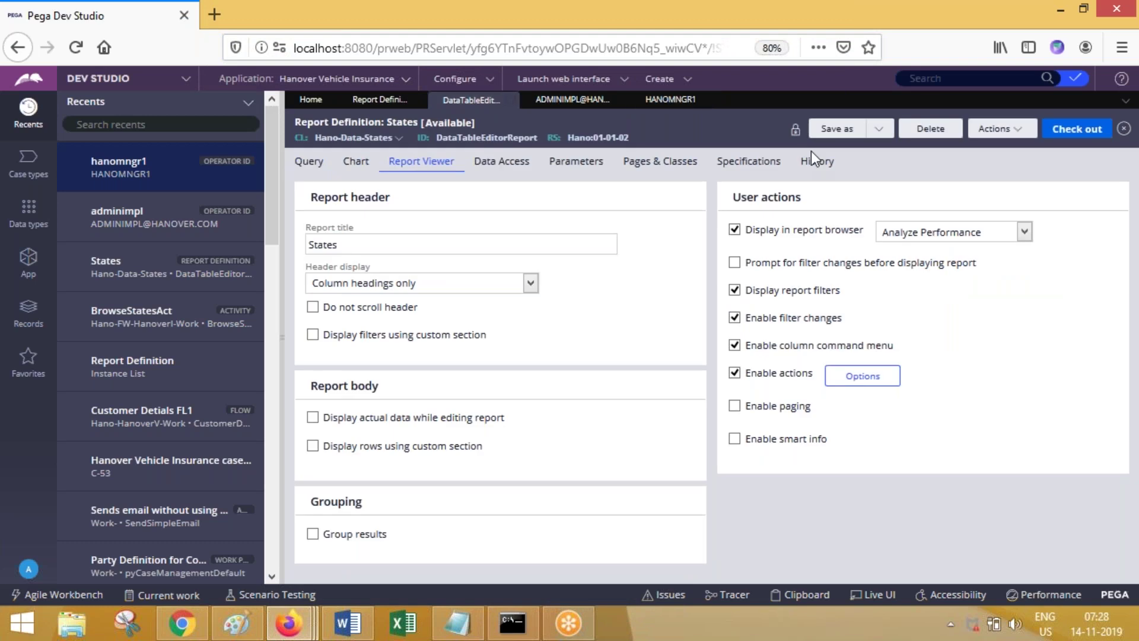
{"action": "left_click", "coordinate": [878, 129]}
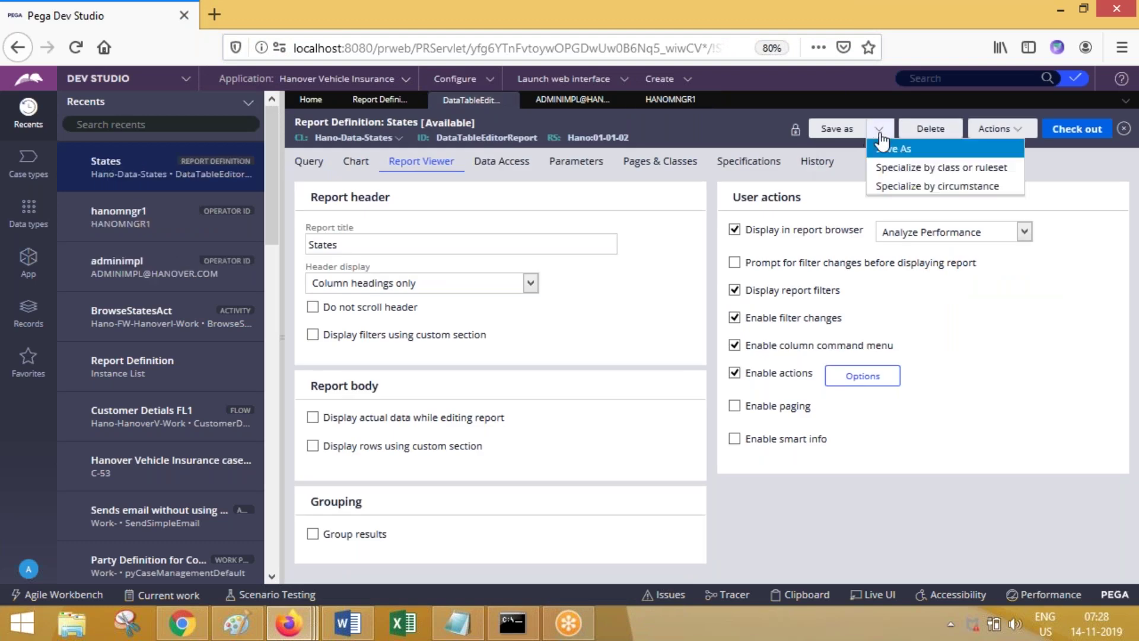
{"action": "left_click", "coordinate": [890, 150]}
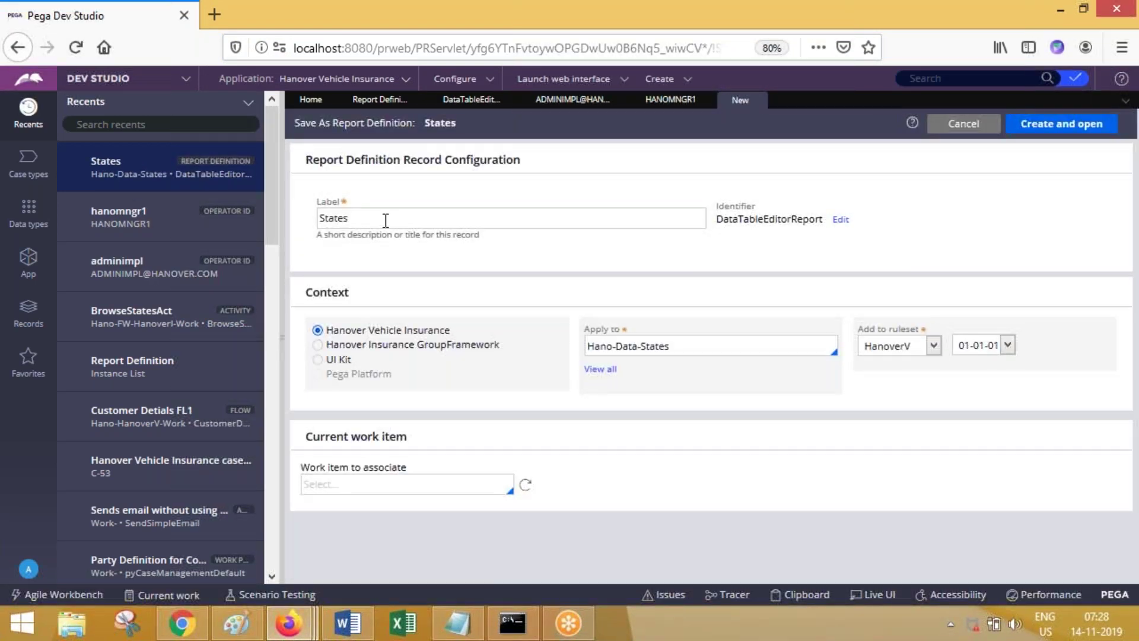
{"action": "double_click", "coordinate": [385, 220]}
{"action": "type", "text": "Test"}
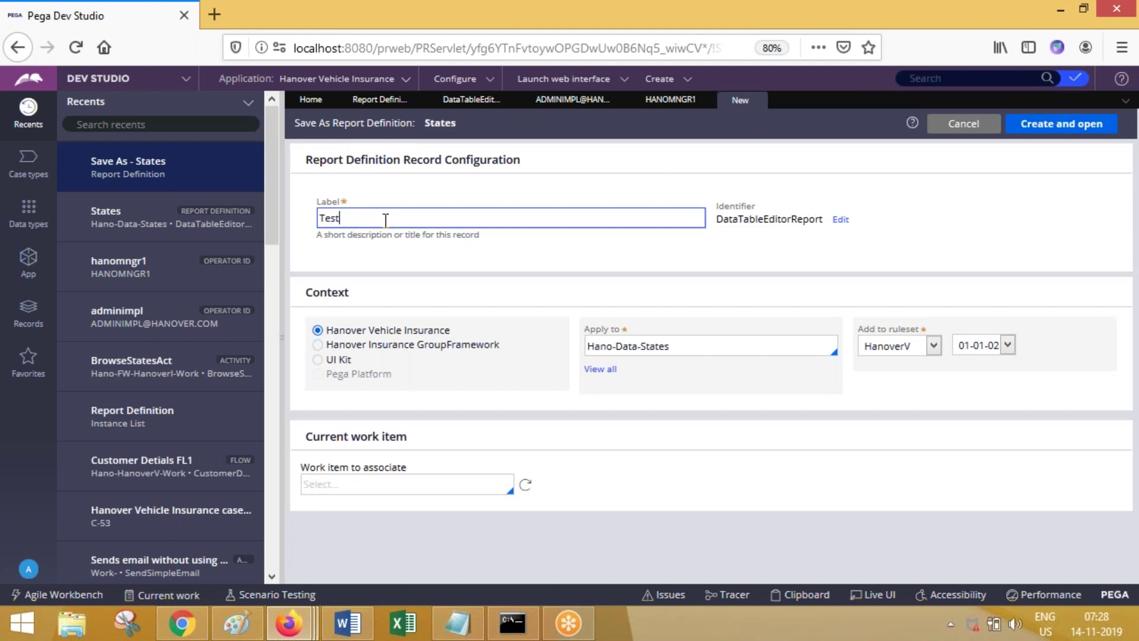
{"action": "key", "text": "Tab"}
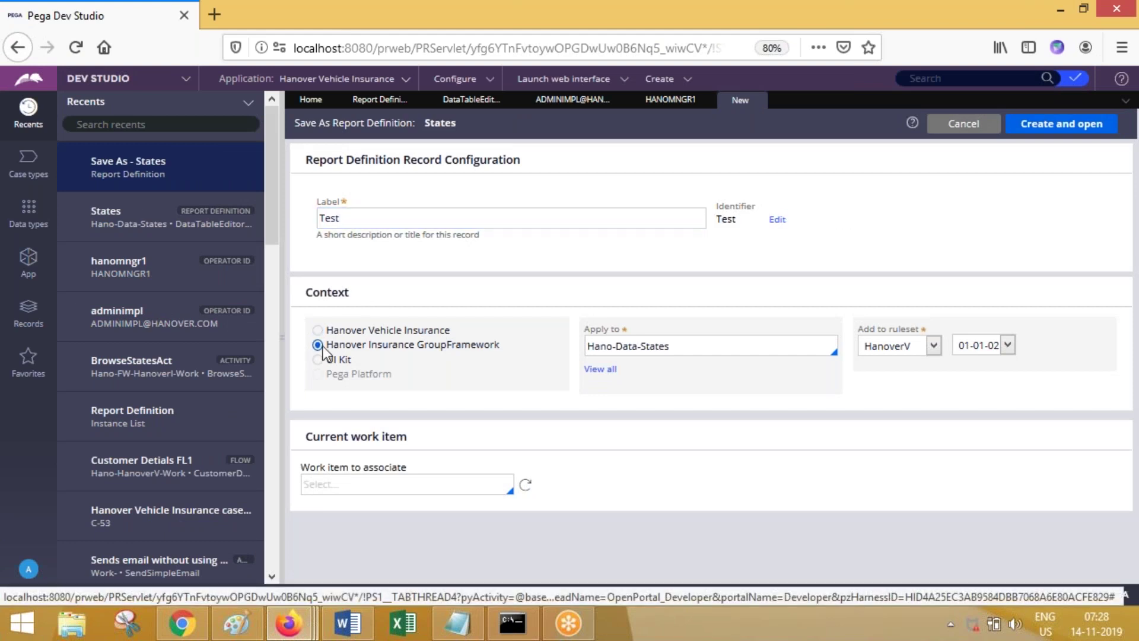
{"action": "left_click", "coordinate": [1065, 127]}
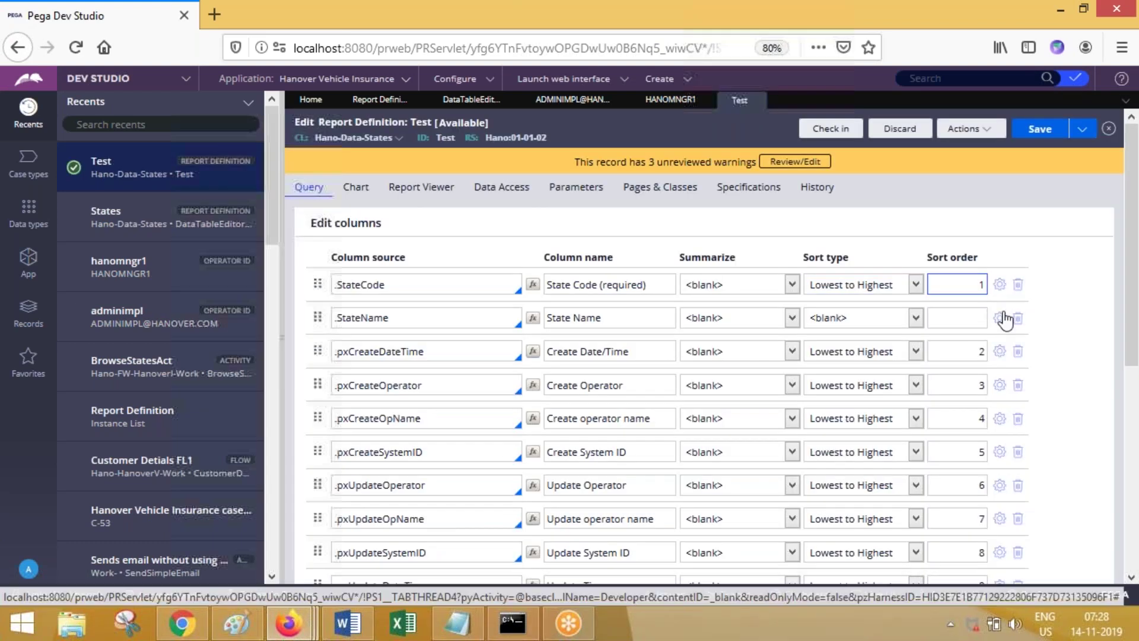
Step: Delete the eight Create and Update columns, leaving only State Code and State Name
{"action": "left_click", "coordinate": [1017, 351]}
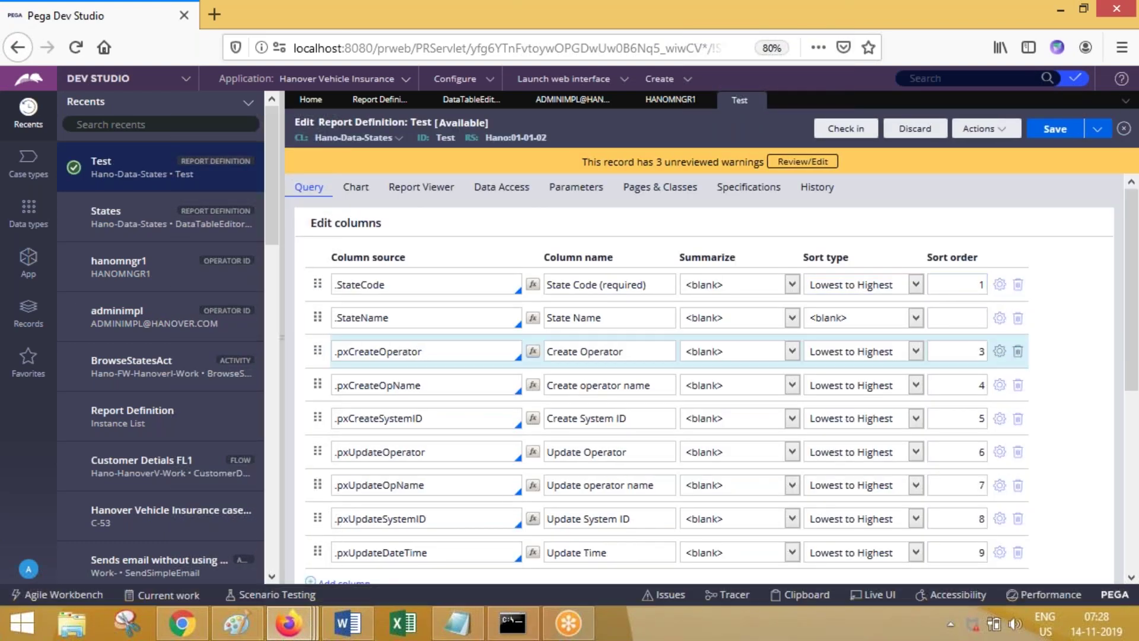
{"action": "left_click", "coordinate": [1017, 351]}
{"action": "left_click", "coordinate": [1018, 350]}
{"action": "left_click", "coordinate": [1017, 351]}
{"action": "left_click", "coordinate": [1017, 350]}
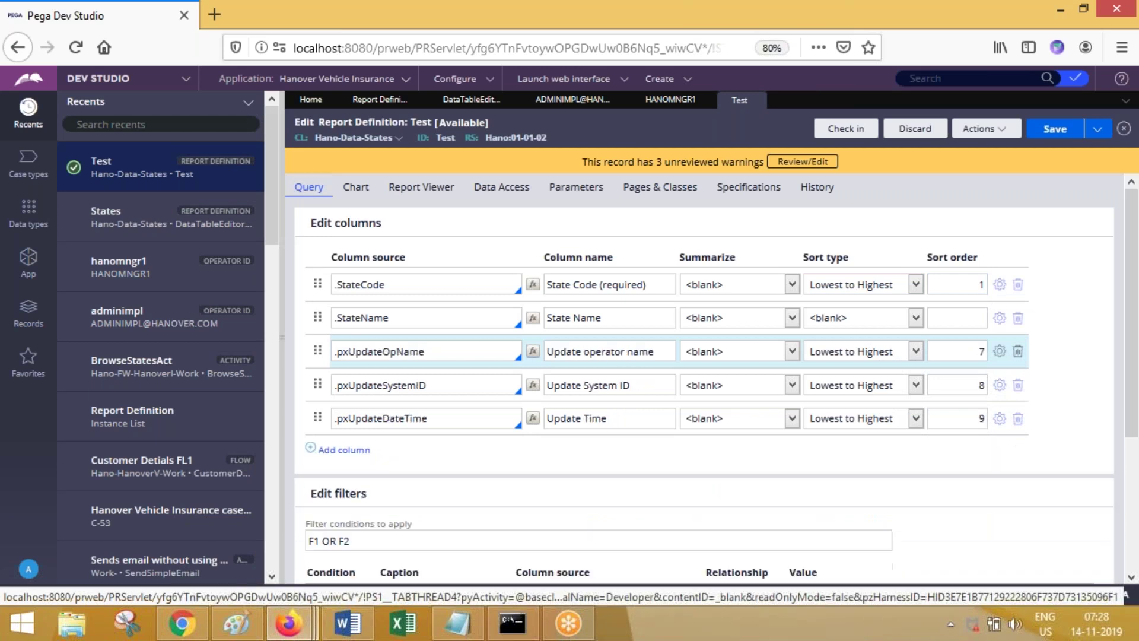
{"action": "left_click", "coordinate": [1017, 351]}
{"action": "left_click", "coordinate": [1018, 350]}
{"action": "left_click", "coordinate": [1018, 351]}
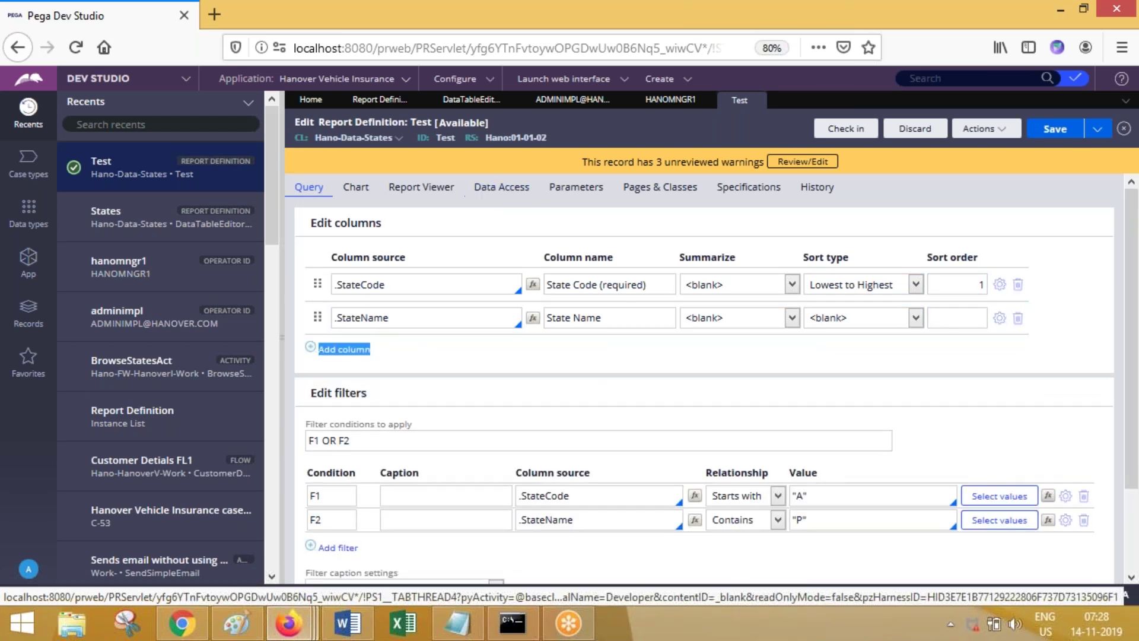
Step: Save the trimmed Test report and check it in
{"action": "left_click", "coordinate": [439, 189]}
{"action": "left_click", "coordinate": [1061, 129]}
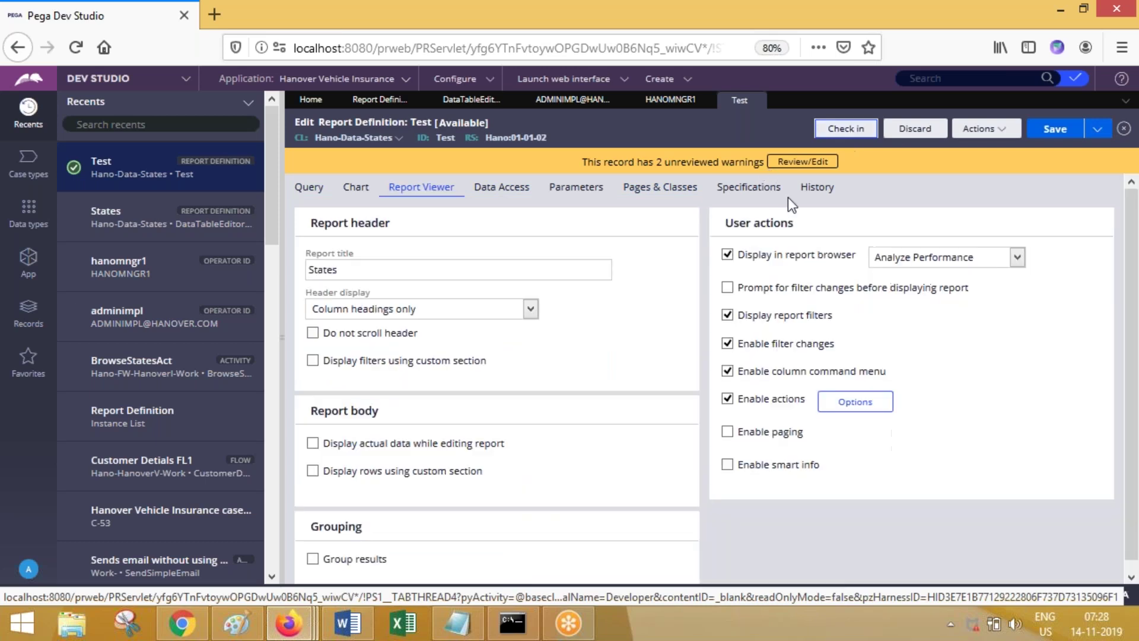
{"action": "left_click", "coordinate": [845, 129]}
{"action": "left_click", "coordinate": [585, 360]}
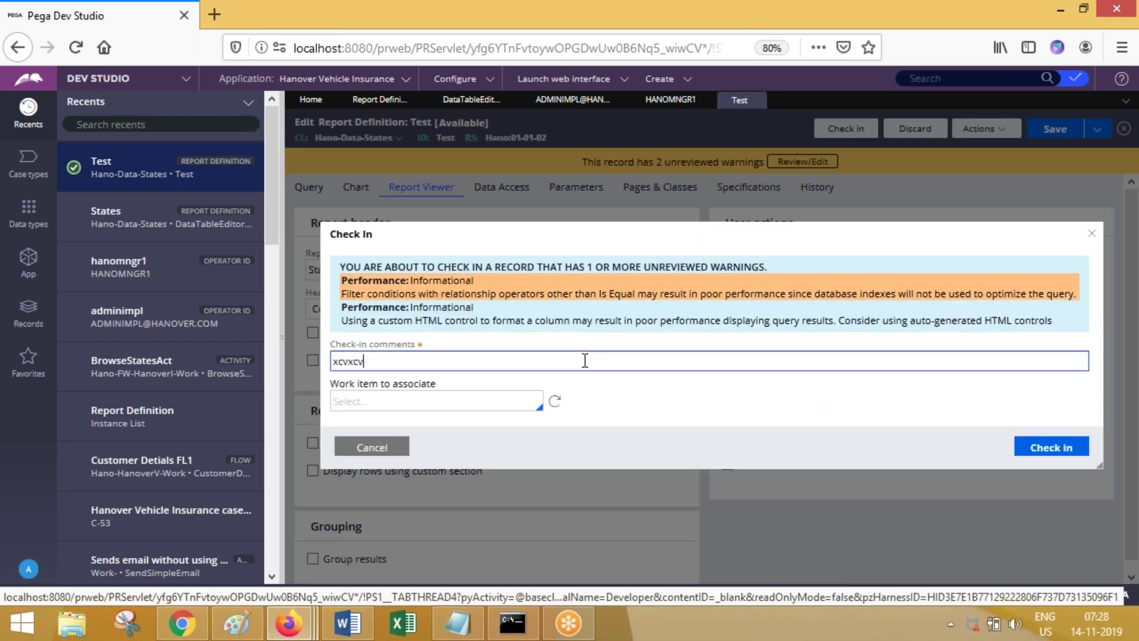
{"action": "left_click", "coordinate": [1051, 446]}
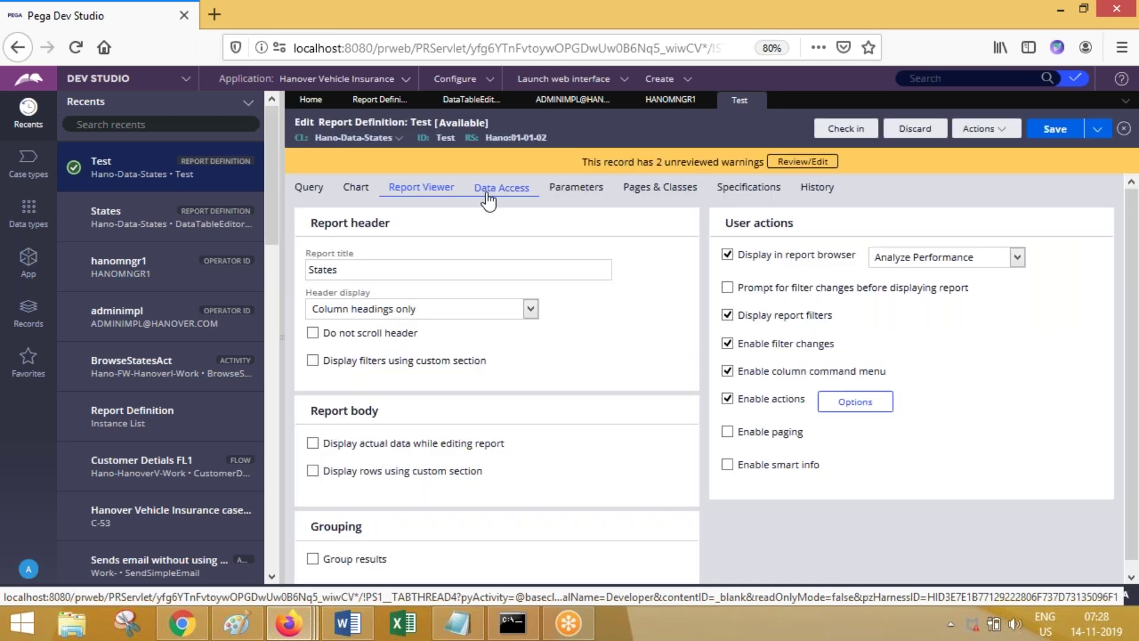
Step: Set Display in report browser to Open Cases, then check the report out and back in
{"action": "left_click", "coordinate": [902, 261]}
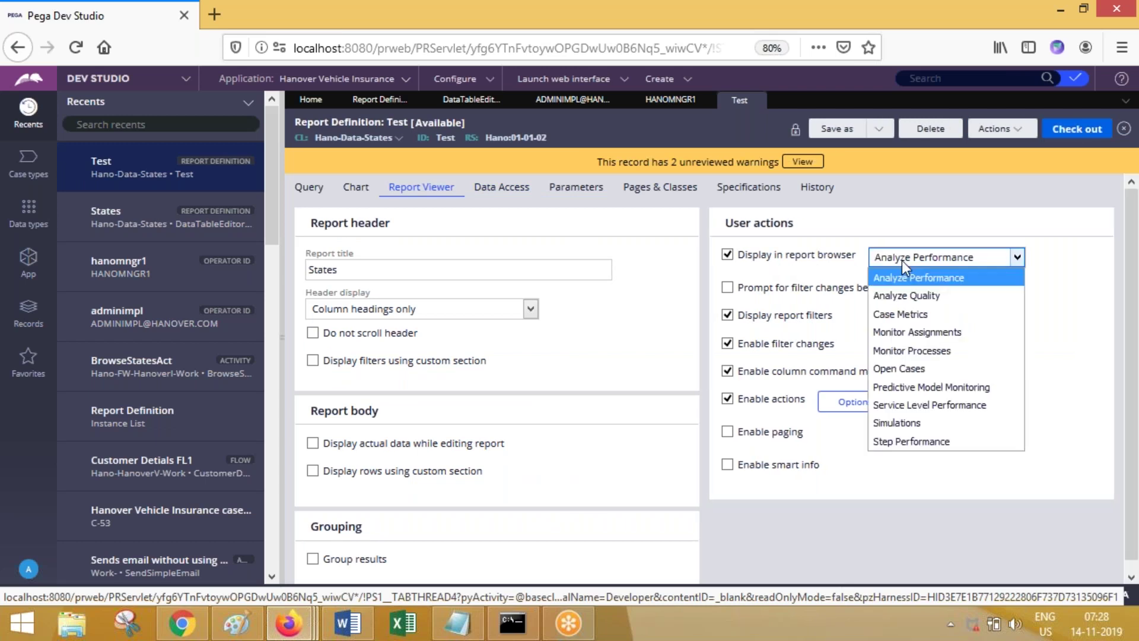
{"action": "left_click", "coordinate": [931, 371]}
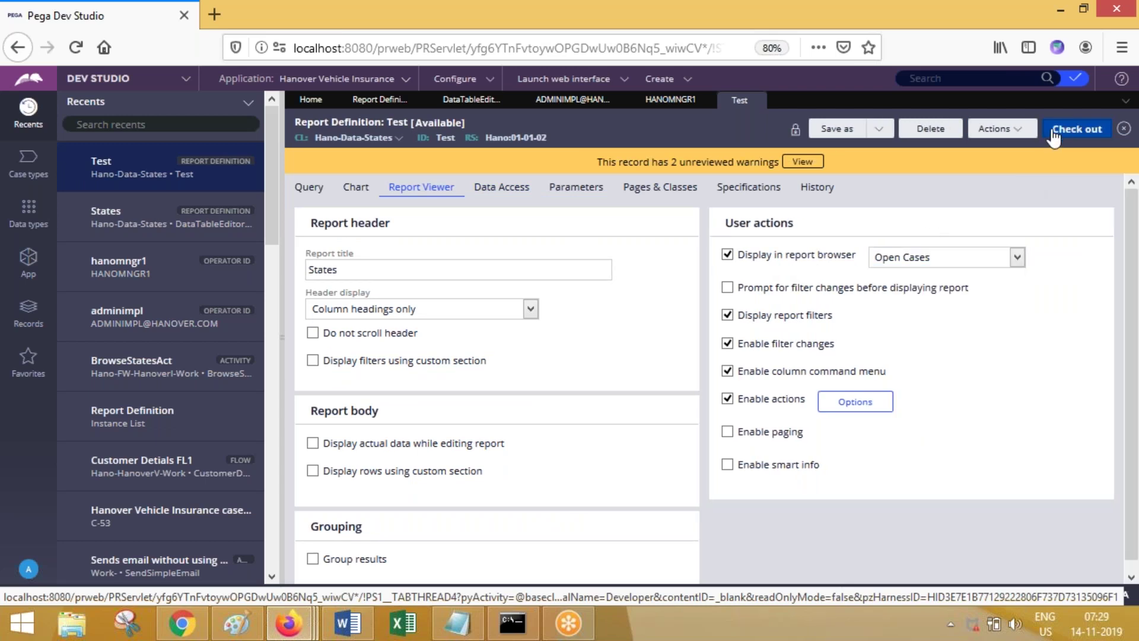
{"action": "left_click", "coordinate": [1066, 138]}
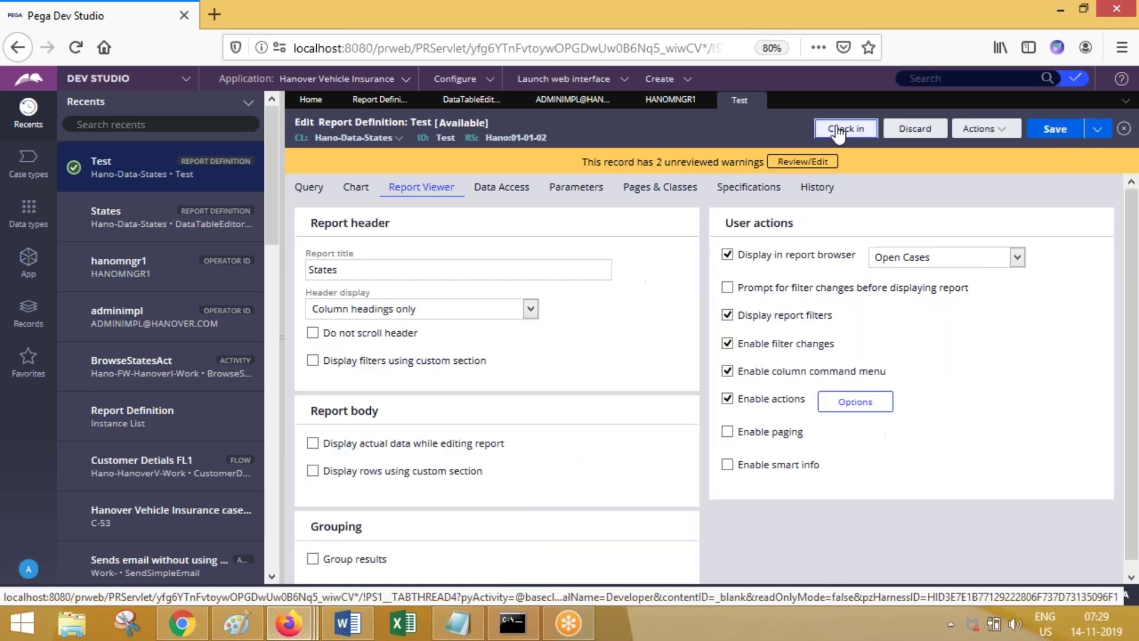
{"action": "left_click", "coordinate": [838, 130]}
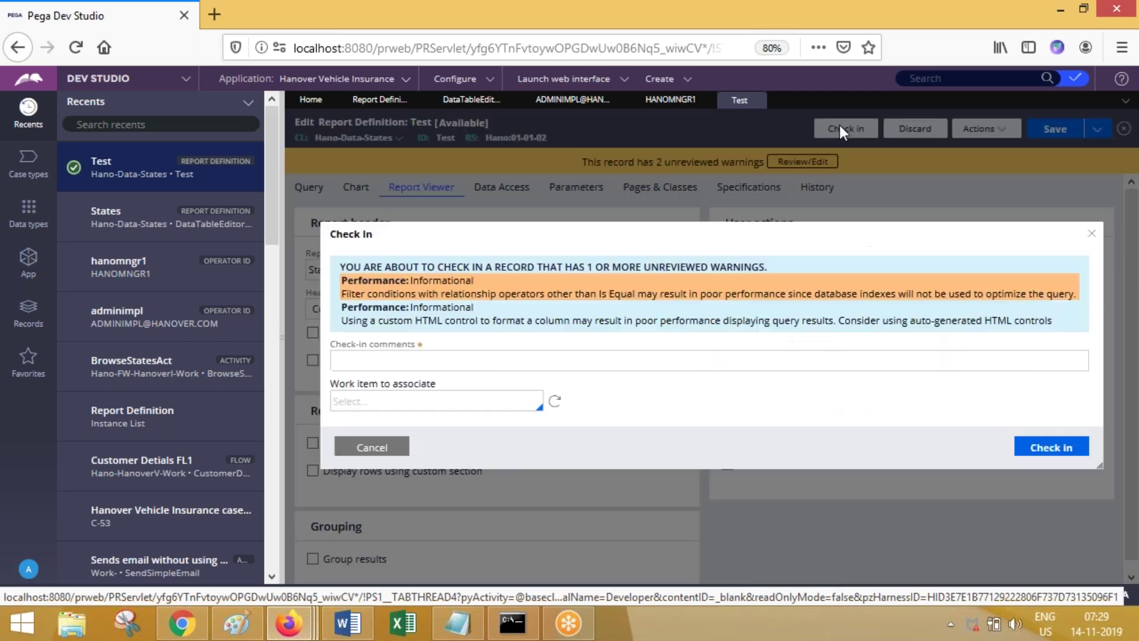
{"action": "left_click", "coordinate": [772, 352]}
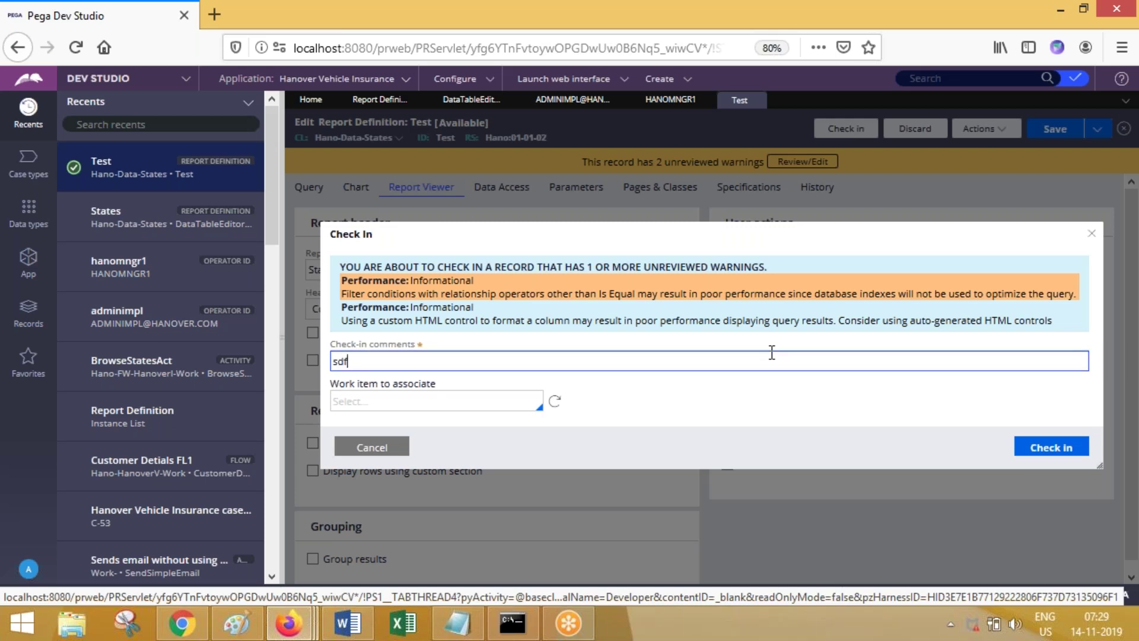
{"action": "left_click", "coordinate": [1046, 448]}
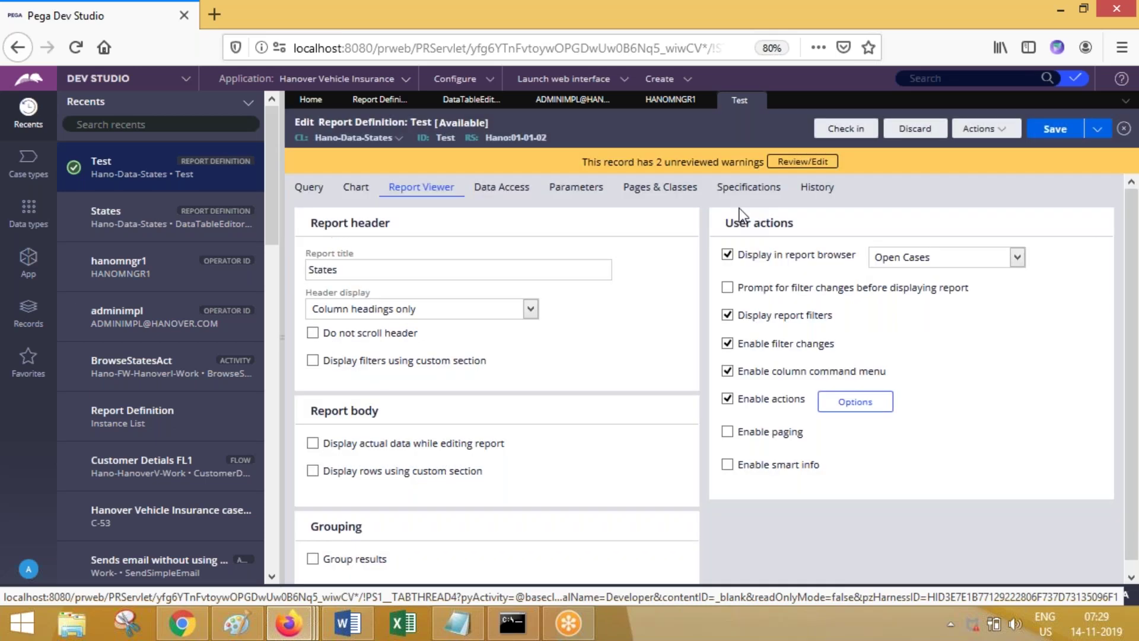
Step: Check the Reports page in both Case Manager Portal windows for the new report, then close them
{"action": "mouse_move", "coordinate": [288, 622]}
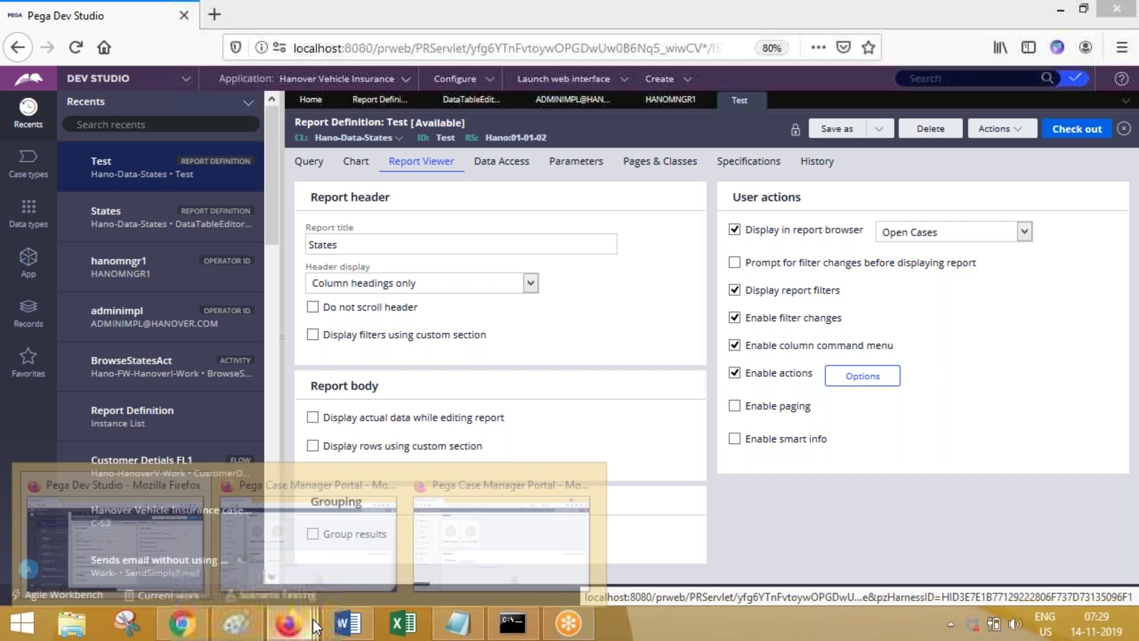
{"action": "left_click", "coordinate": [527, 517]}
{"action": "left_click", "coordinate": [59, 368]}
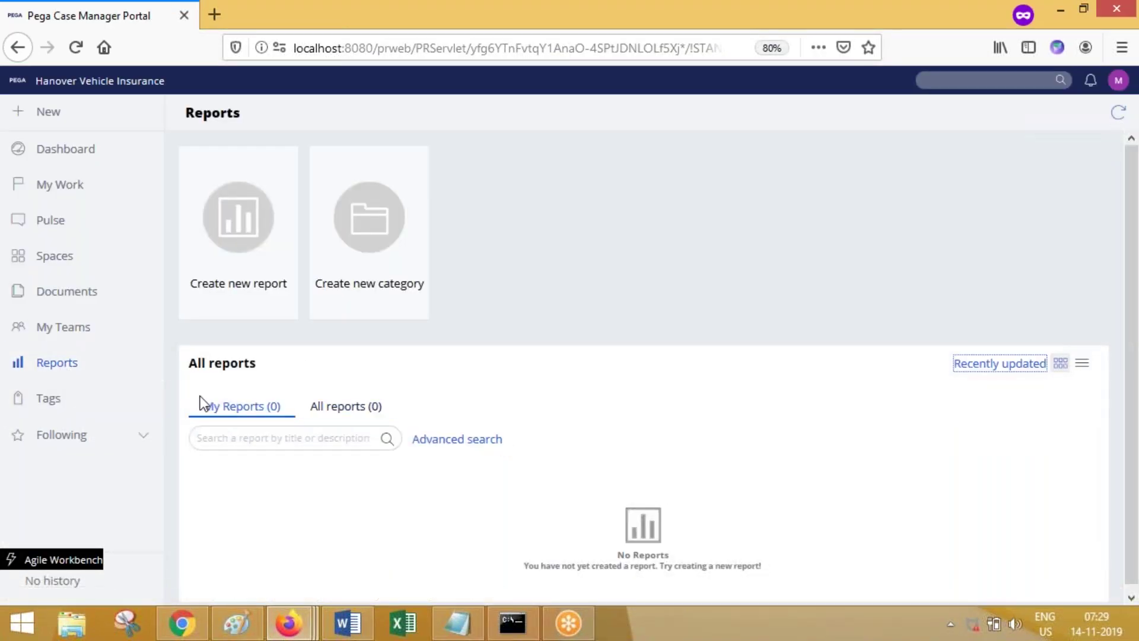
{"action": "left_click", "coordinate": [1118, 10]}
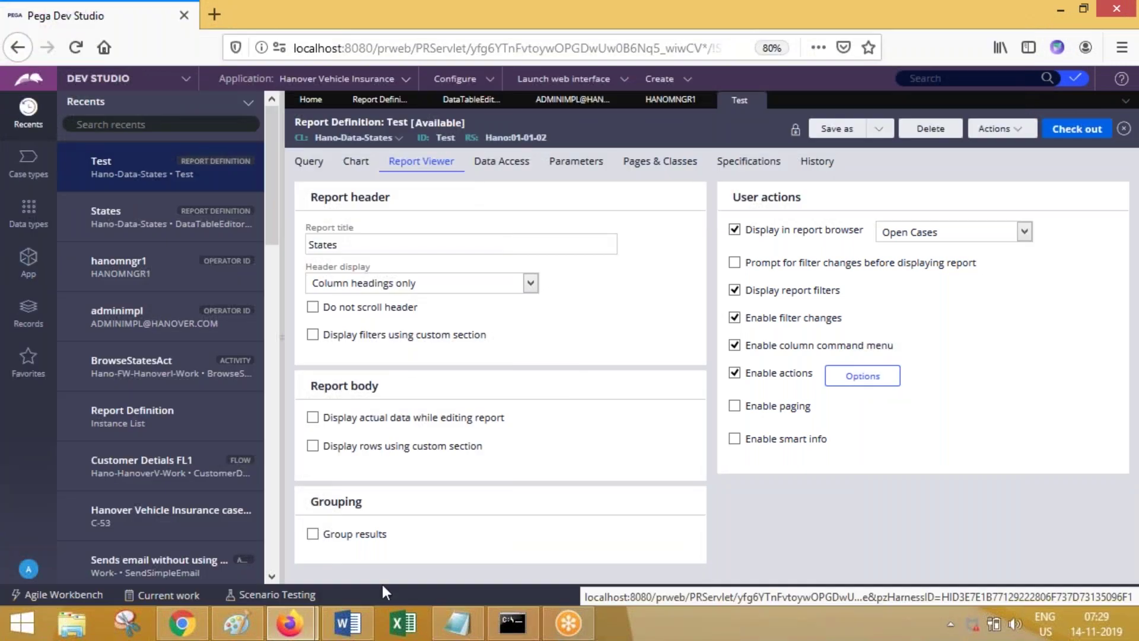
{"action": "left_click", "coordinate": [300, 627]}
{"action": "left_click", "coordinate": [386, 551]}
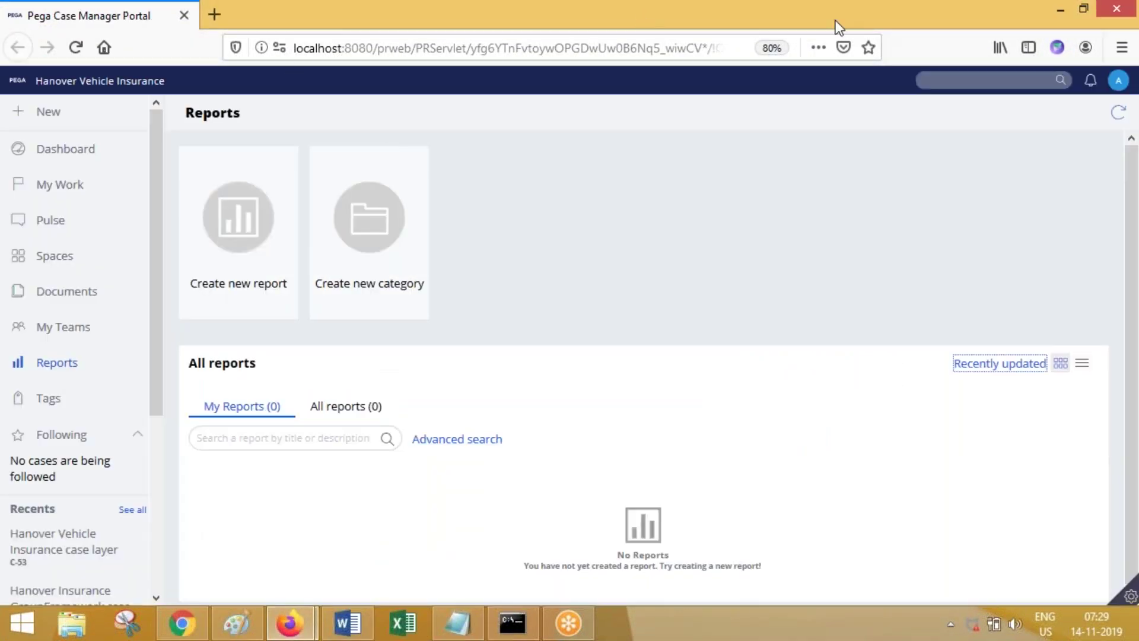
{"action": "left_click", "coordinate": [62, 366]}
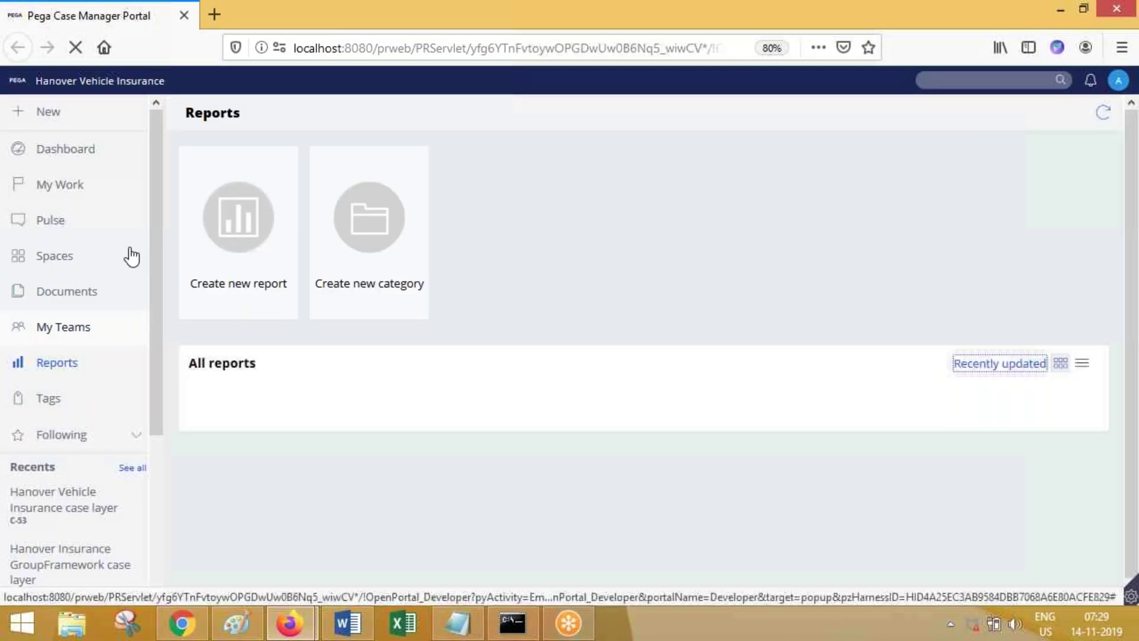
{"action": "left_click", "coordinate": [353, 414]}
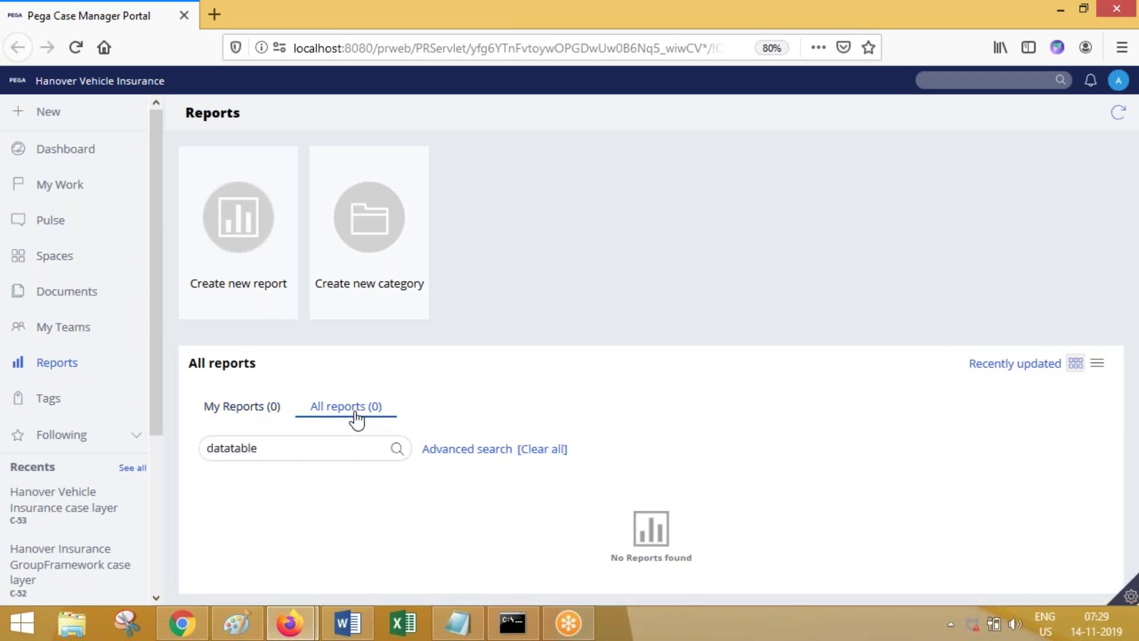
{"action": "left_click", "coordinate": [1124, 7]}
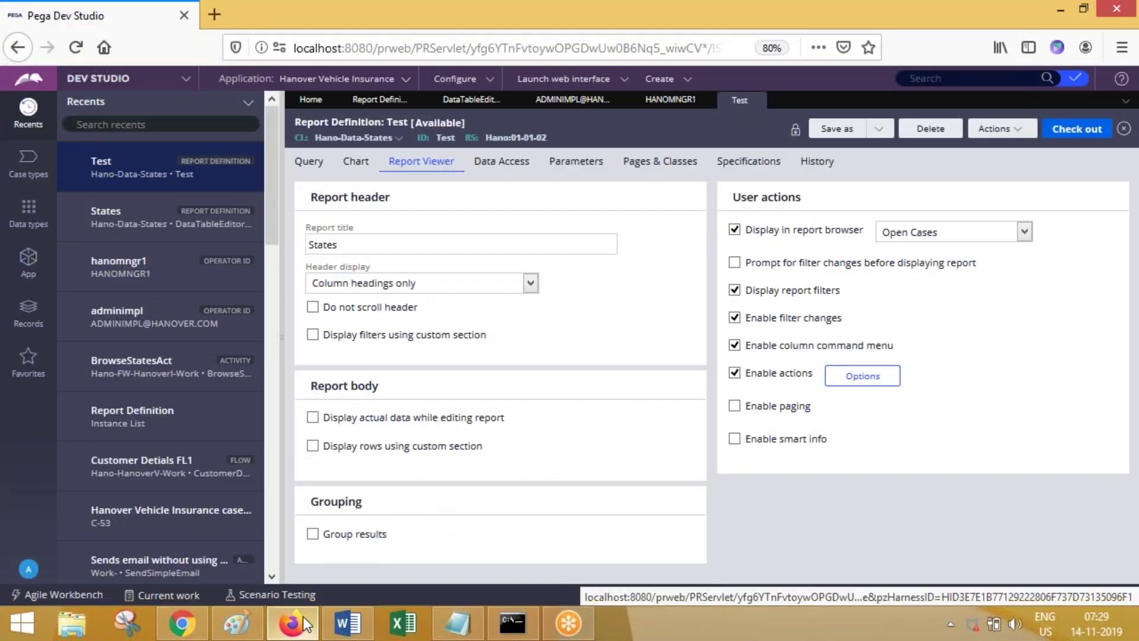
Step: Open a new private Firefox window and minimize it
{"action": "right_click", "coordinate": [303, 617]}
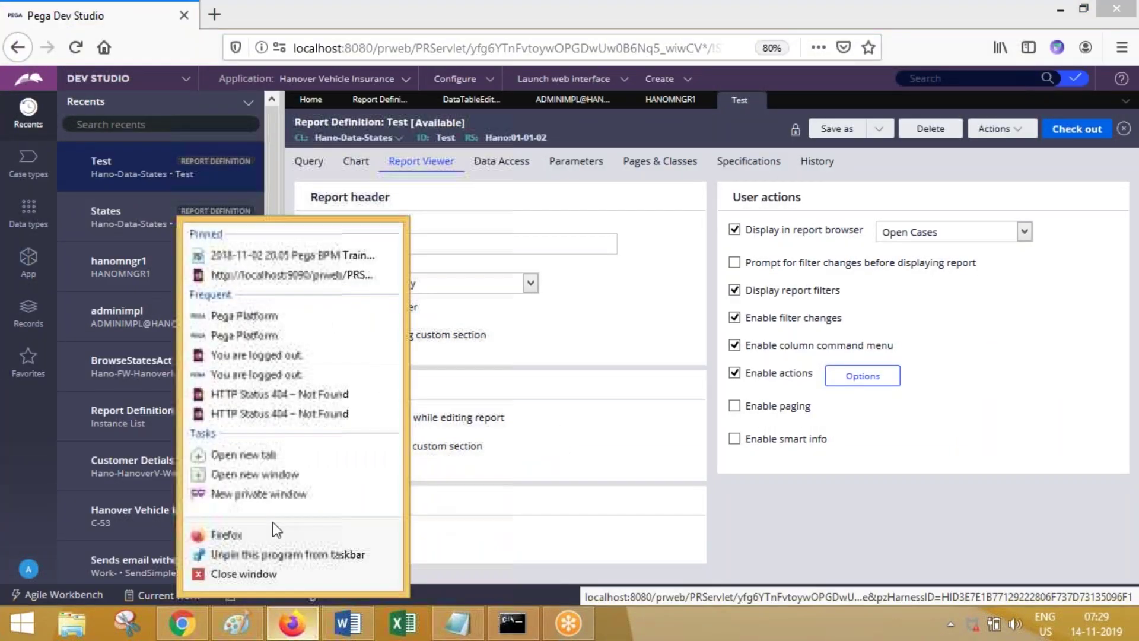
{"action": "left_click", "coordinate": [265, 495]}
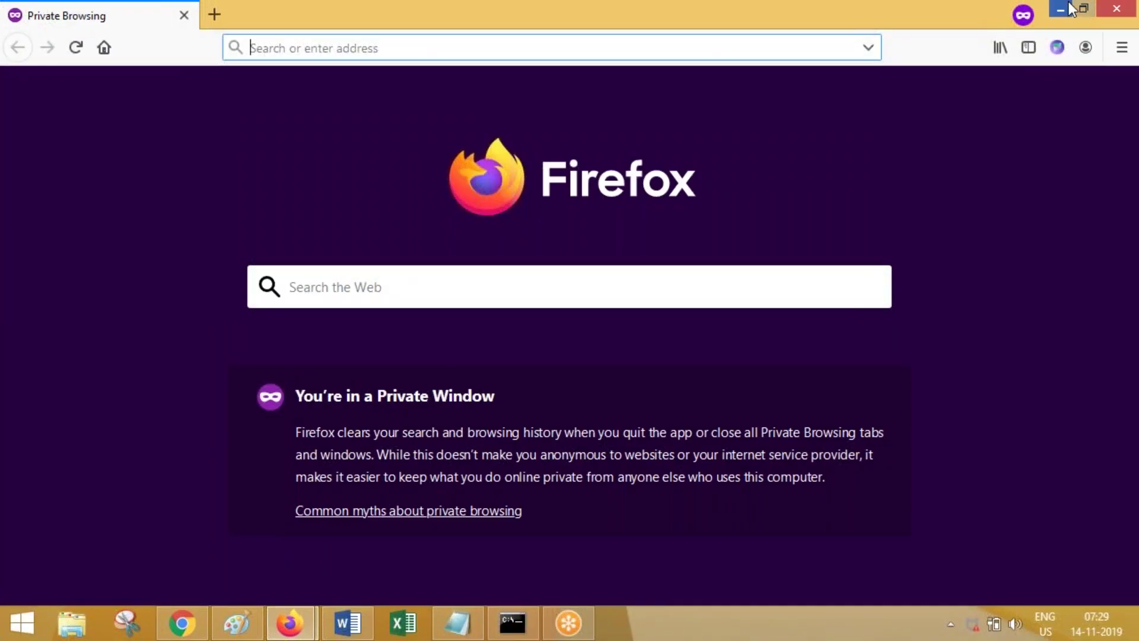
{"action": "left_click", "coordinate": [1069, 8]}
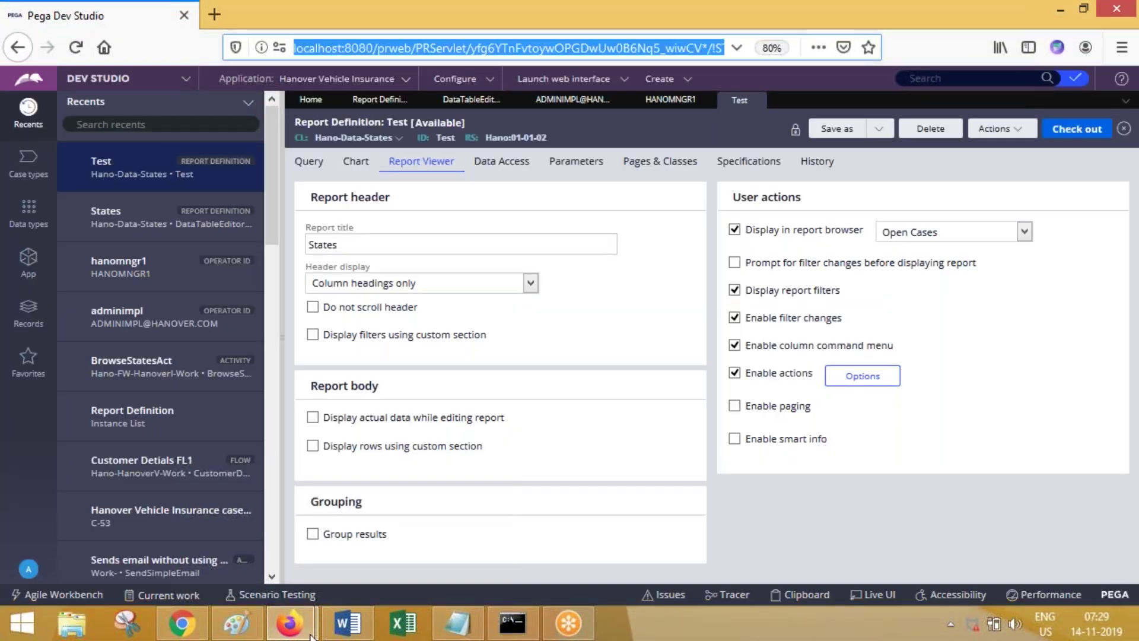
Step: Load the copied Pega address in the private window and sign in as the case manager operator
{"action": "mouse_move", "coordinate": [310, 635]}
{"action": "left_click", "coordinate": [376, 547]}
{"action": "key", "text": "ctrl+v"}
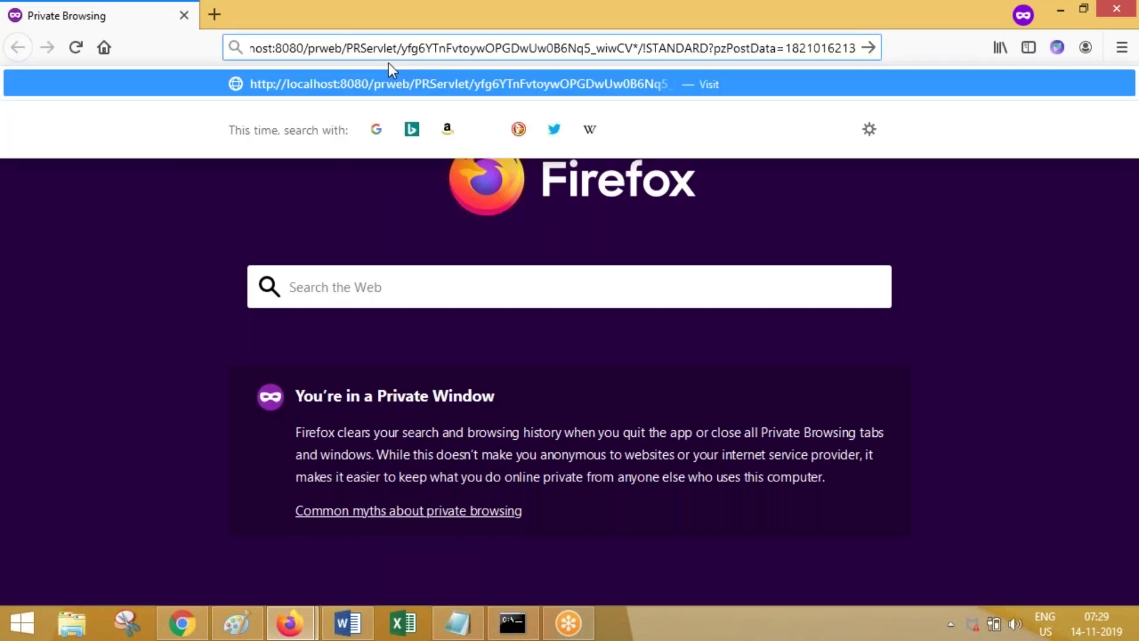
{"action": "key", "text": "Return"}
{"action": "left_click", "coordinate": [486, 285]}
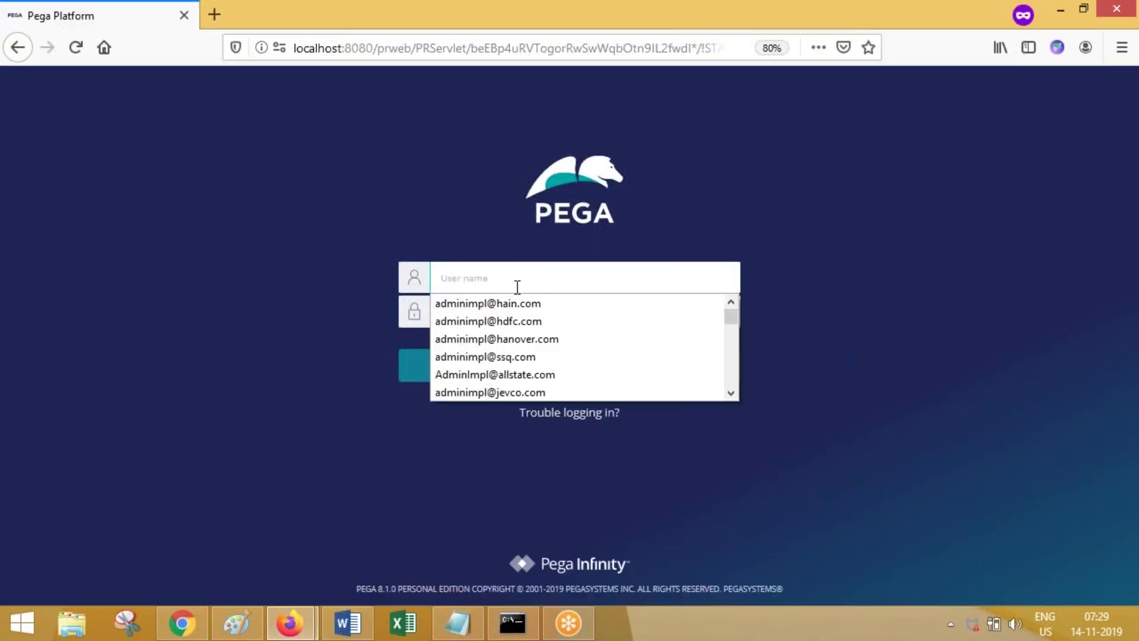
{"action": "left_click", "coordinate": [522, 324]}
{"action": "type", "text": "hanomn"}
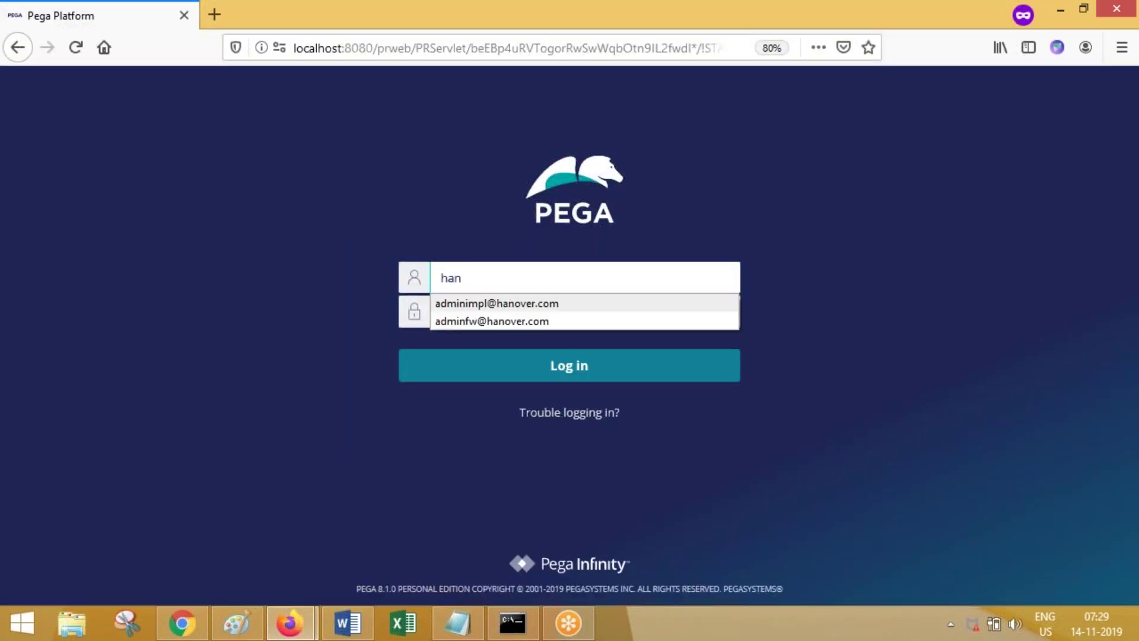
{"action": "type", "text": "•••••"}
{"action": "key", "text": "Return"}
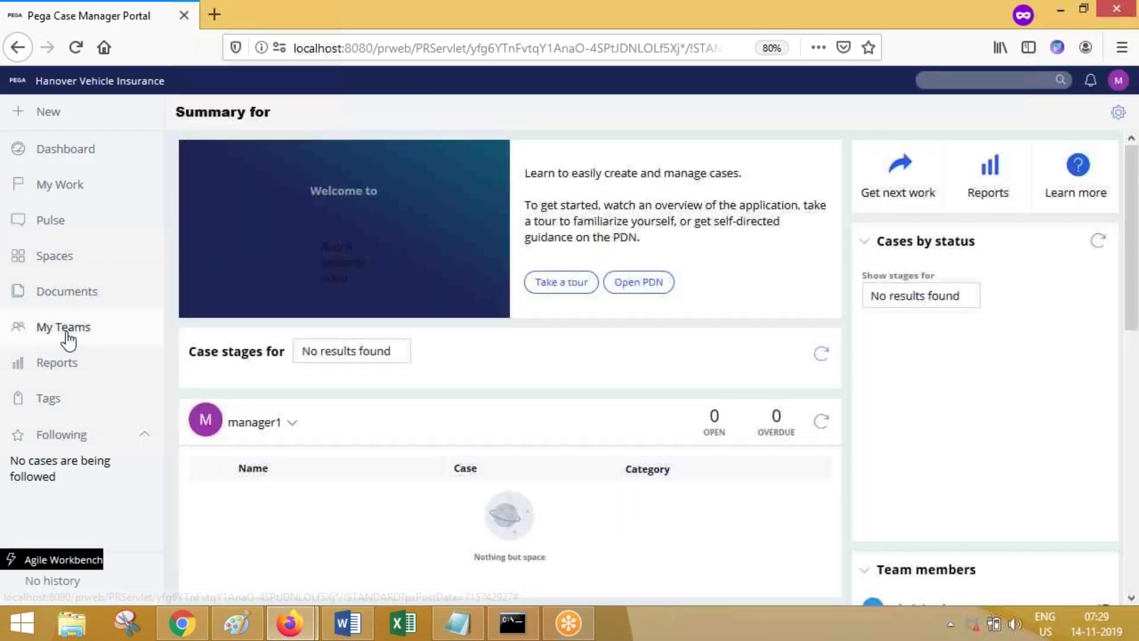
Step: Open the Reports page from the left navigation and focus its search box
{"action": "left_click", "coordinate": [69, 336]}
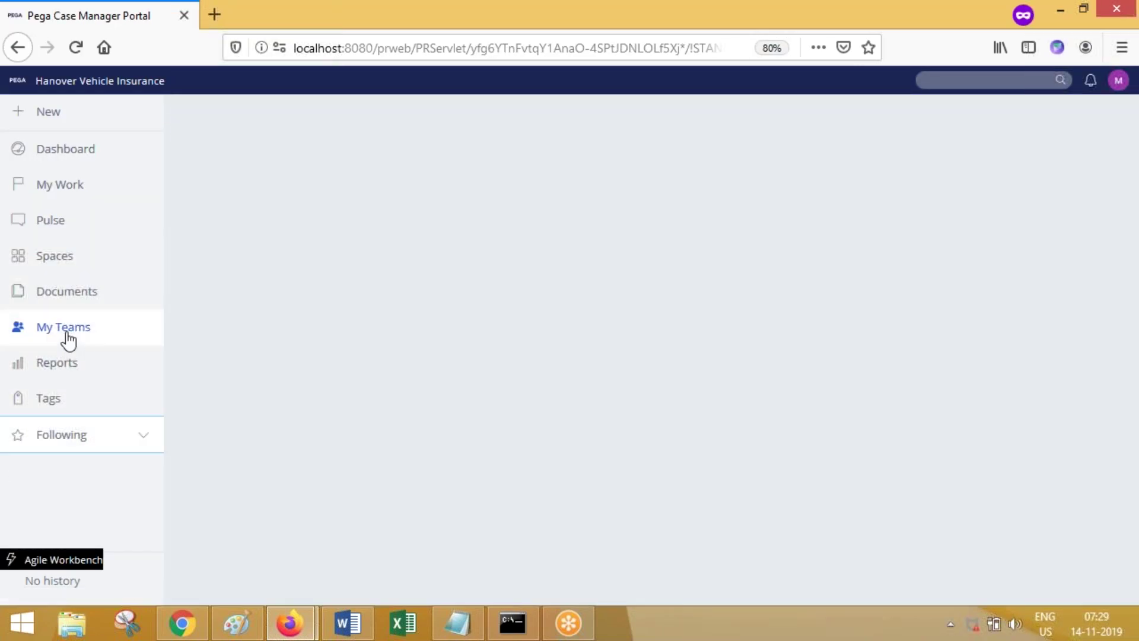
{"action": "left_click", "coordinate": [60, 371]}
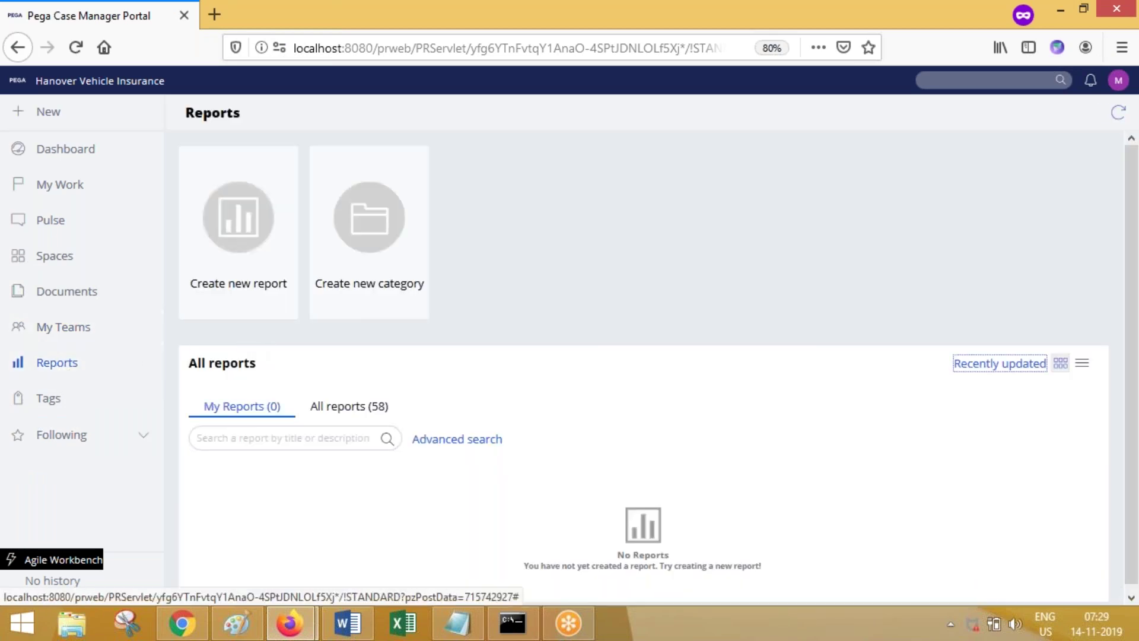
{"action": "left_click", "coordinate": [346, 438]}
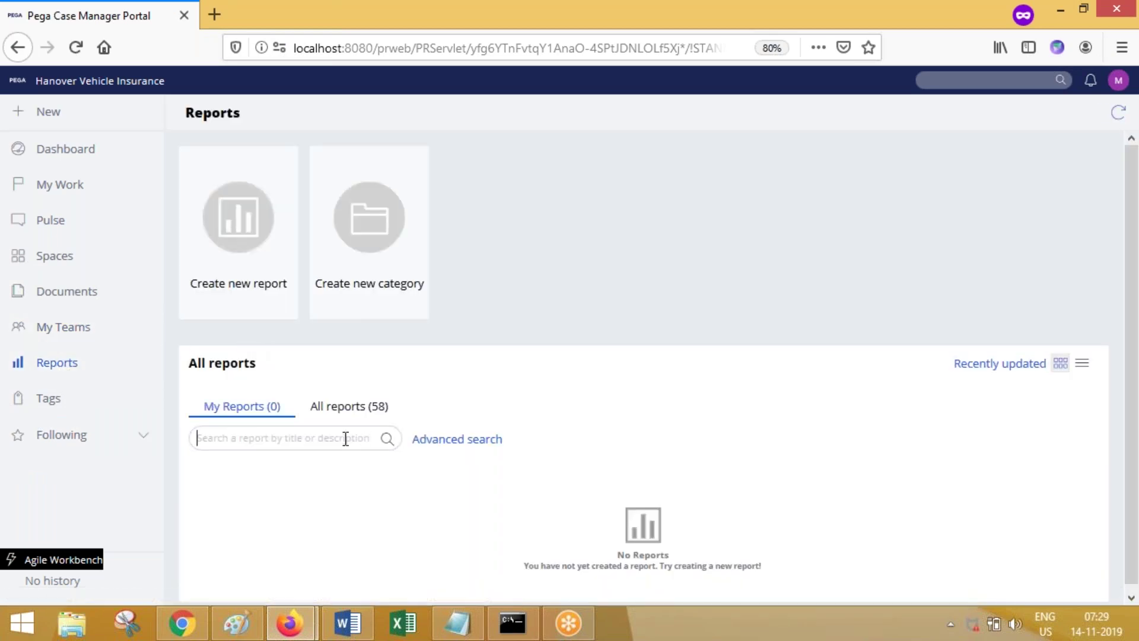
Step: Search All reports for 'test'
{"action": "type", "text": "test"}
{"action": "left_click", "coordinate": [373, 420]}
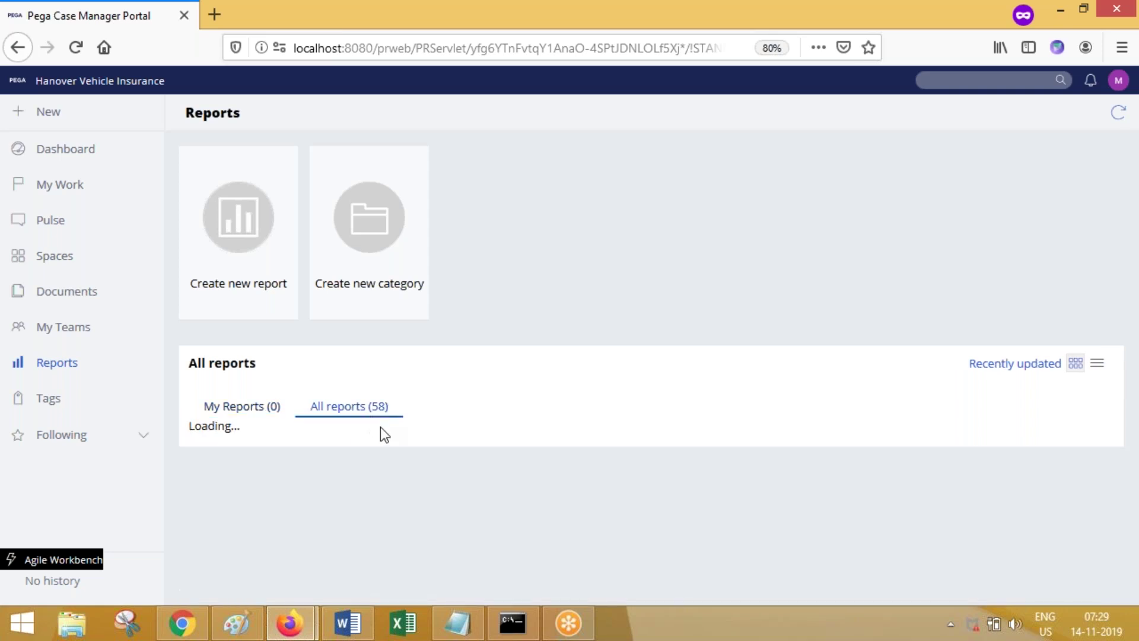
{"action": "left_click", "coordinate": [273, 448]}
{"action": "type", "text": "test"}
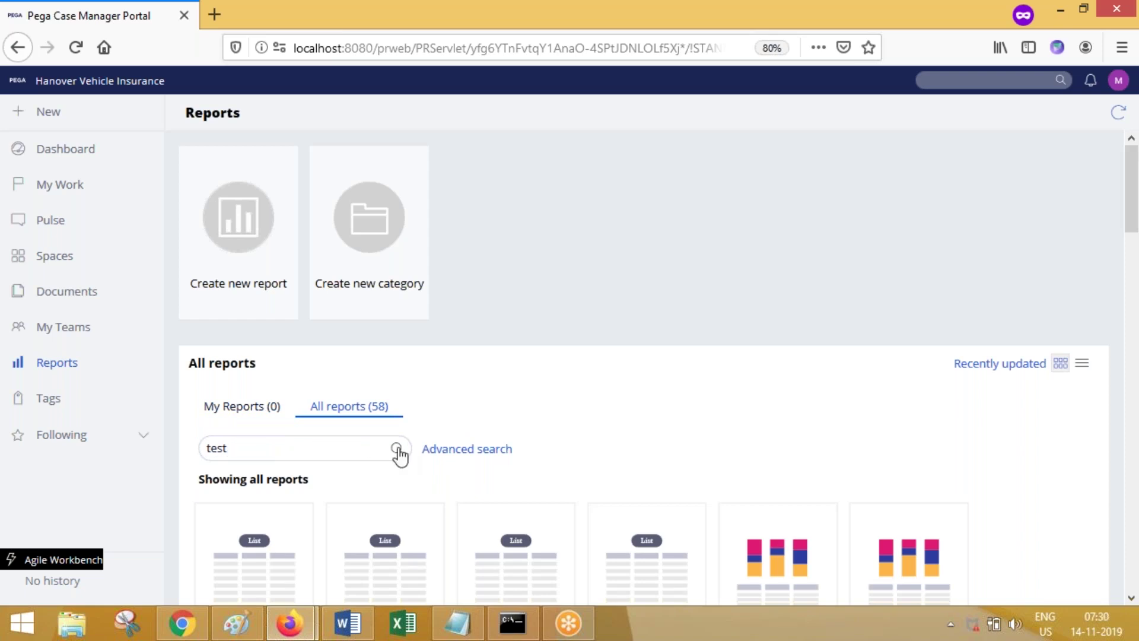
{"action": "left_click", "coordinate": [397, 449]}
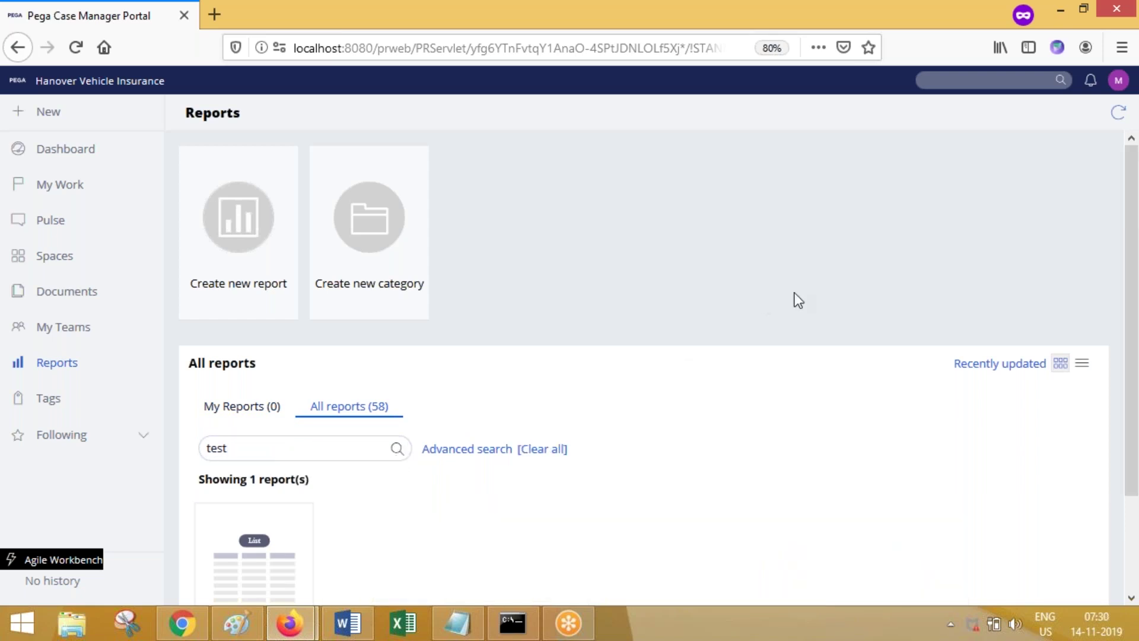
{"action": "scroll", "coordinate": [1067, 308], "scroll_direction": "down", "scroll_amount": 2}
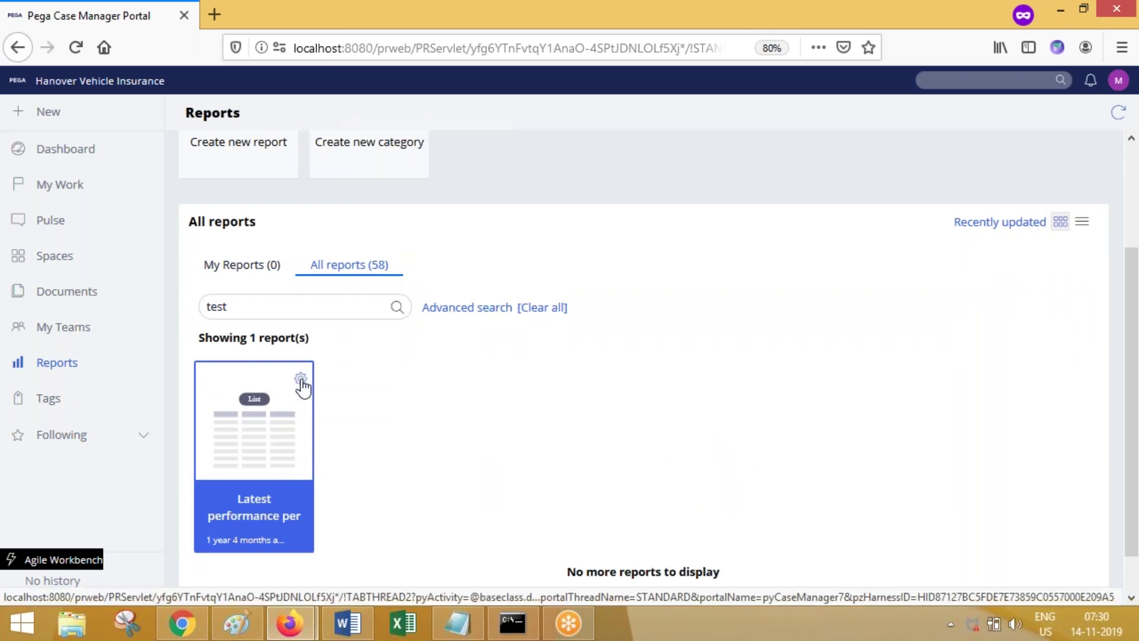
Step: Open the found Latest performance per model report, then return to Reports
{"action": "left_click", "coordinate": [301, 380]}
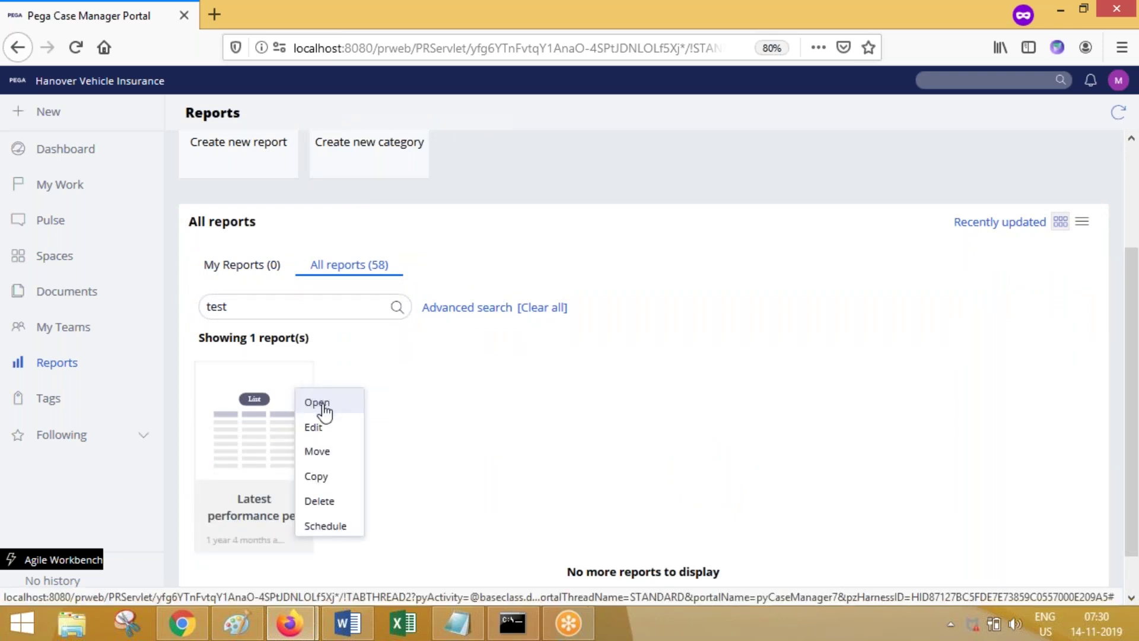
{"action": "left_click", "coordinate": [320, 403]}
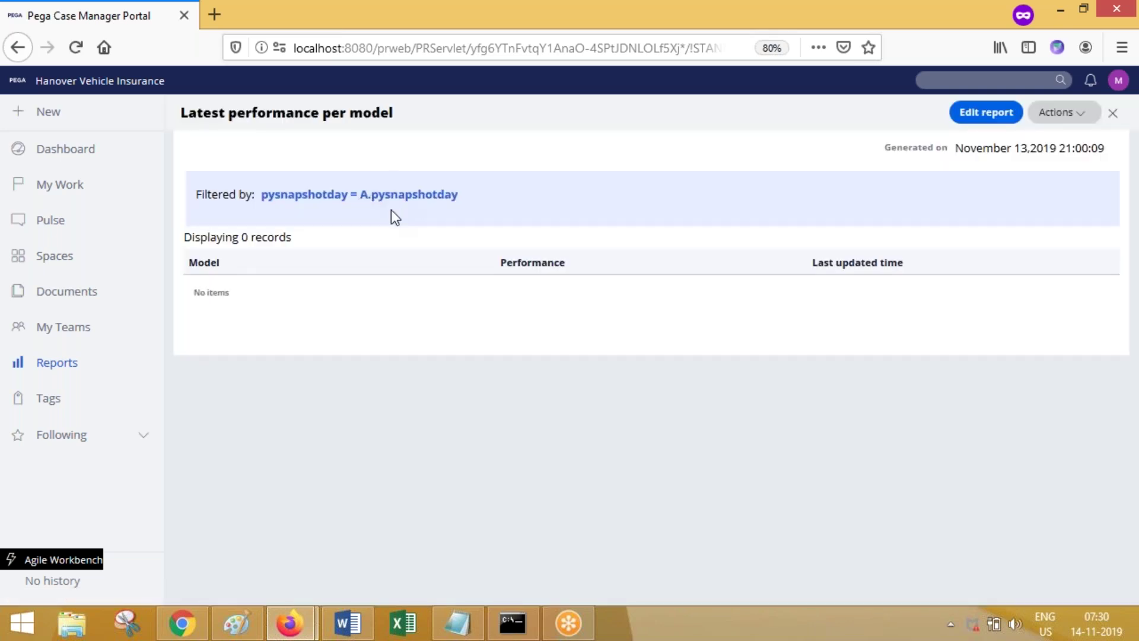
{"action": "left_click", "coordinate": [25, 368]}
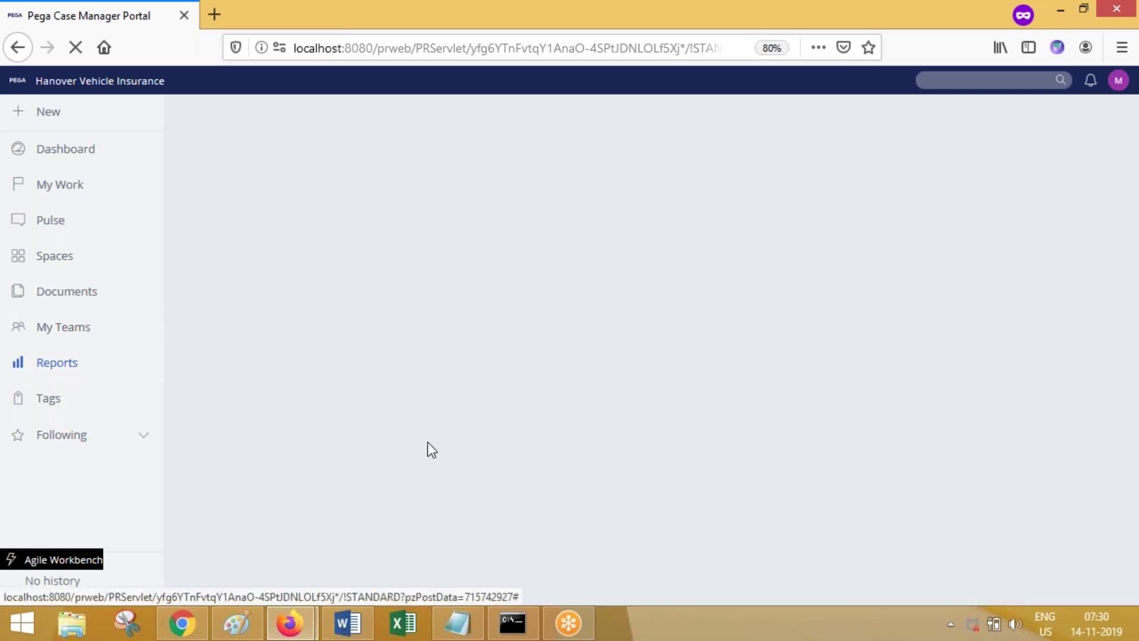
Step: Delete 'test' from the search box and toggle between My reports and All reports
{"action": "left_click", "coordinate": [372, 426]}
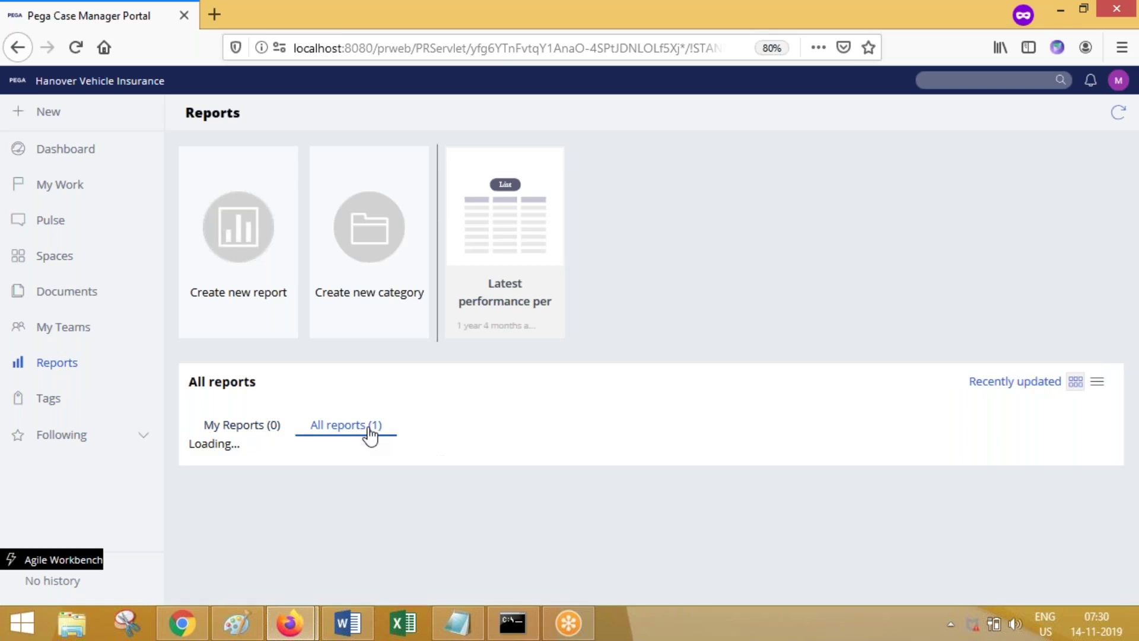
{"action": "scroll", "coordinate": [794, 435], "scroll_direction": "down", "scroll_amount": 2}
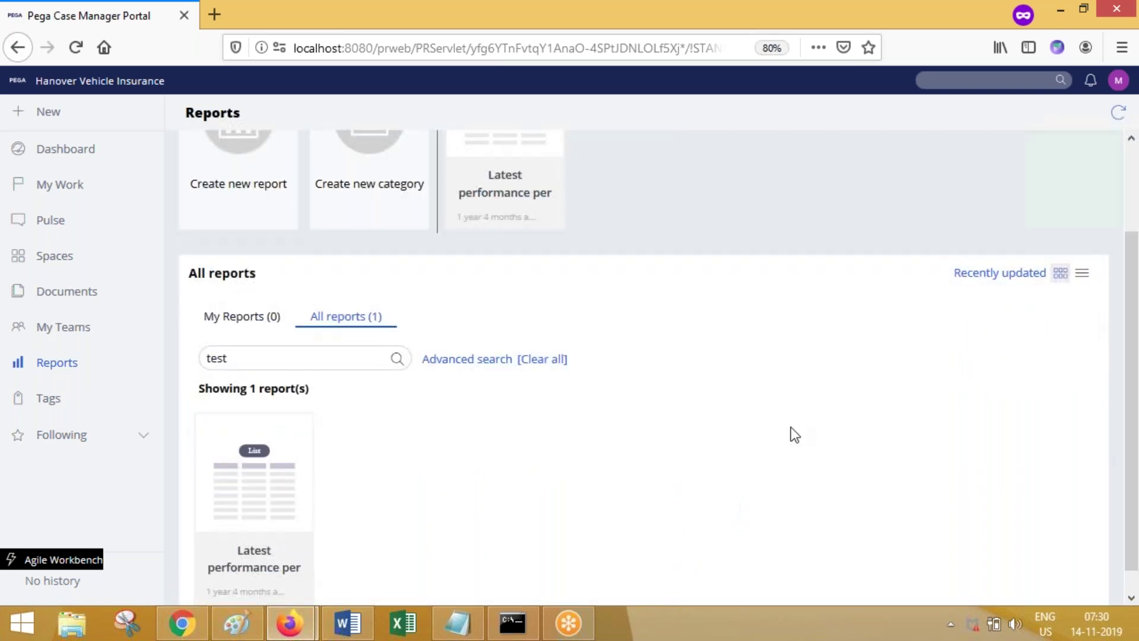
{"action": "double_click", "coordinate": [304, 358]}
{"action": "key", "text": "BackSpace"}
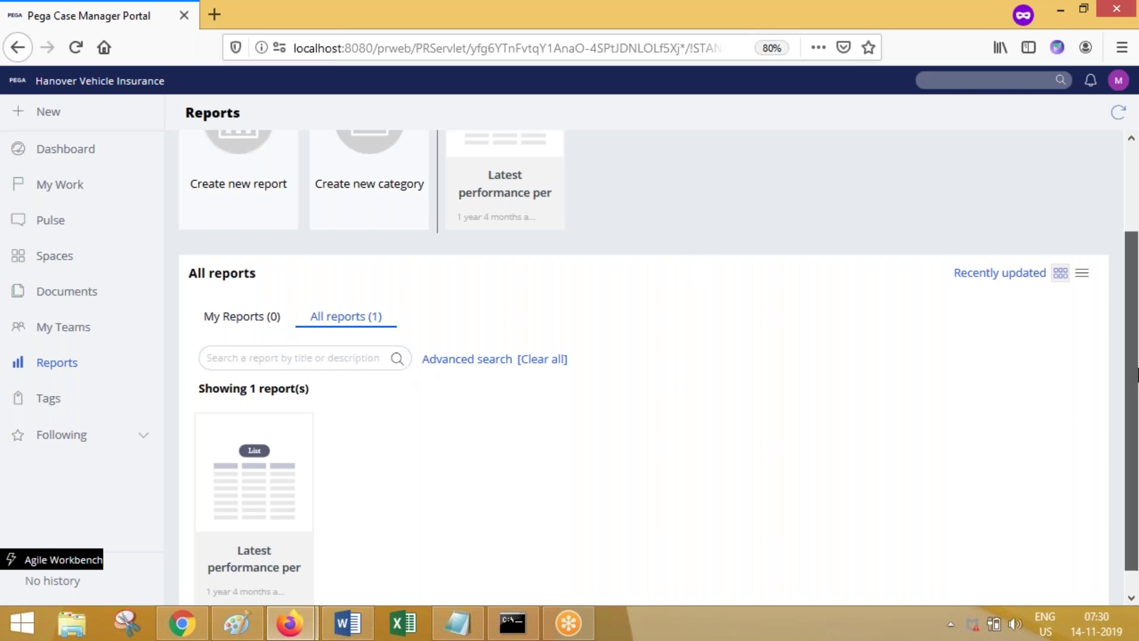
{"action": "scroll", "coordinate": [1136, 385], "scroll_direction": "down", "scroll_amount": 2}
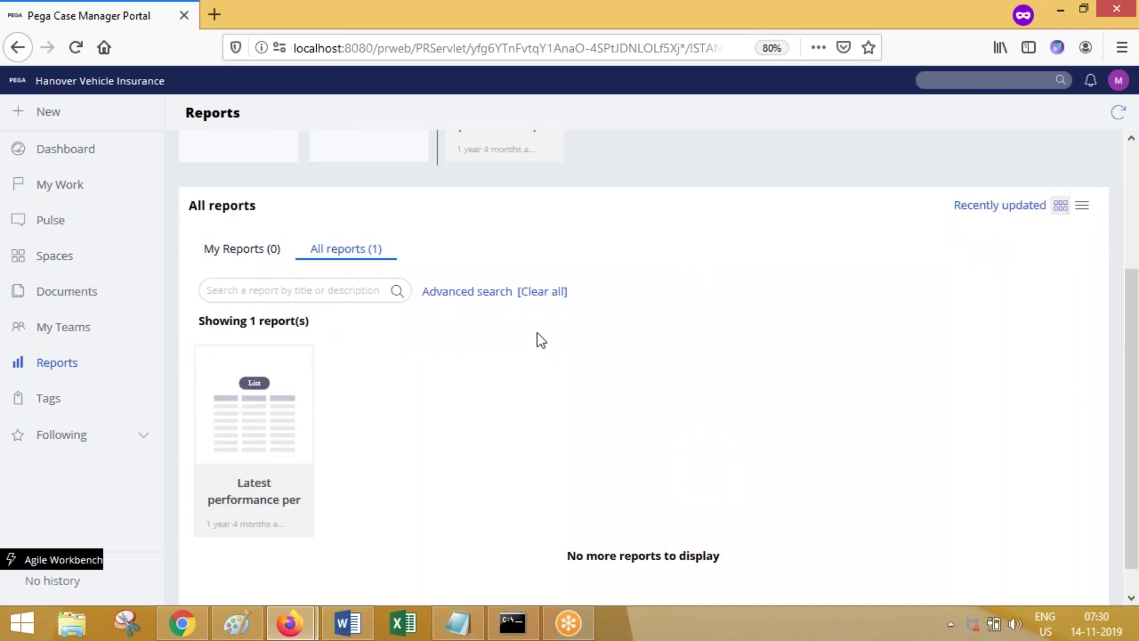
{"action": "left_click", "coordinate": [243, 254]}
{"action": "left_click", "coordinate": [342, 403]}
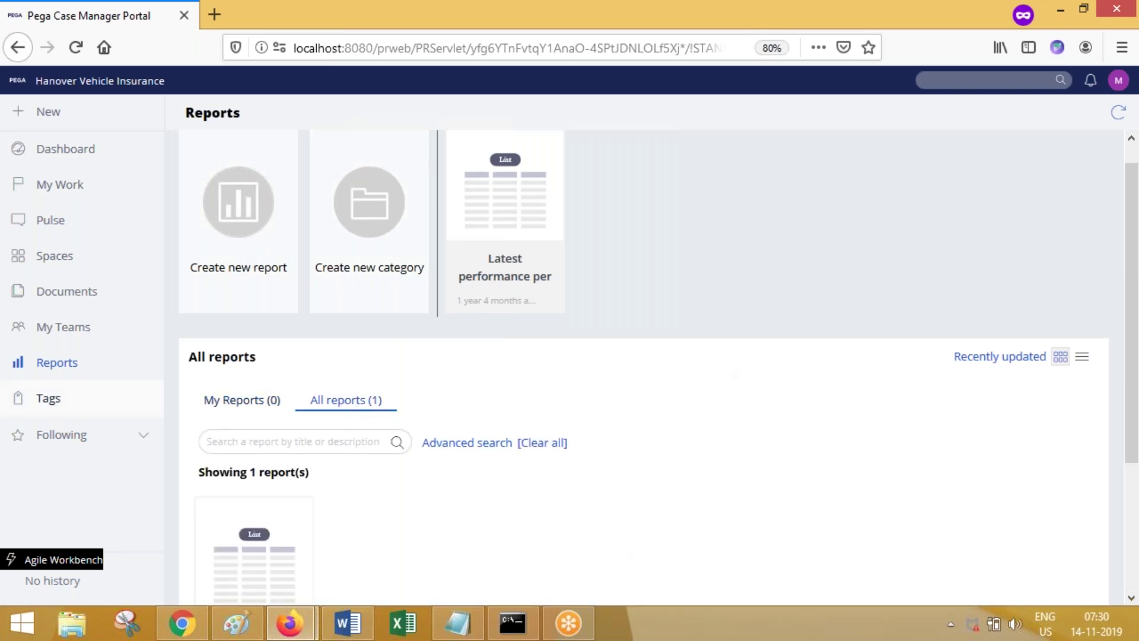
Step: Reload Reports, clear the leftover search text, and run an empty search listing every report
{"action": "left_click", "coordinate": [59, 369]}
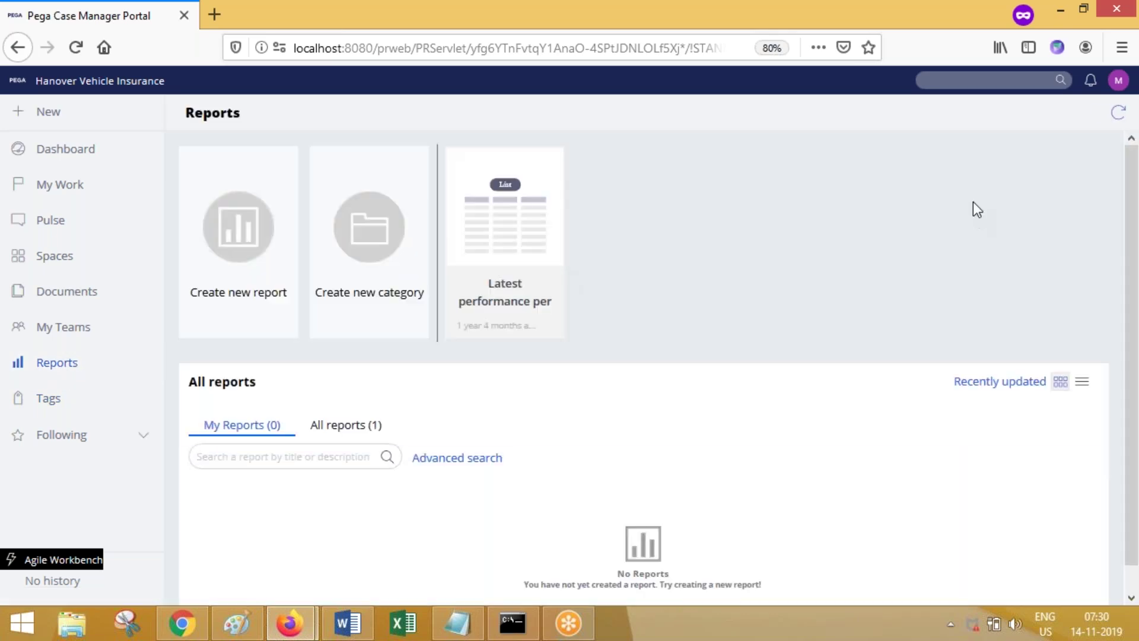
{"action": "left_click", "coordinate": [348, 427]}
{"action": "left_click_drag", "start_coordinate": [1137, 320], "coordinate": [1138, 482]}
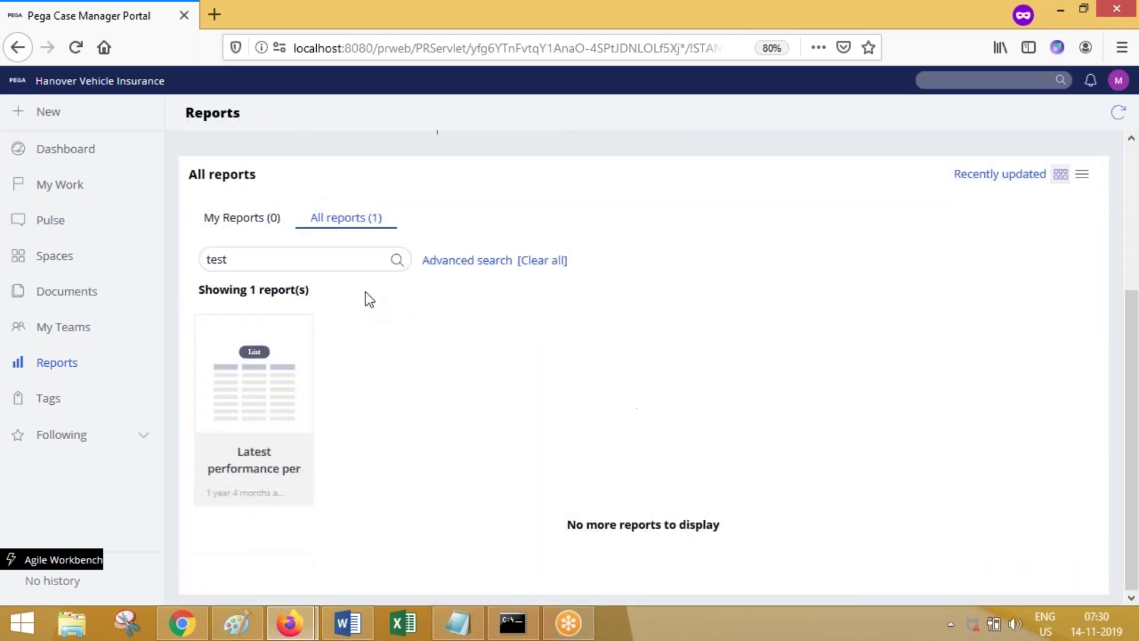
{"action": "double_click", "coordinate": [292, 256]}
{"action": "key", "text": "BackSpace"}
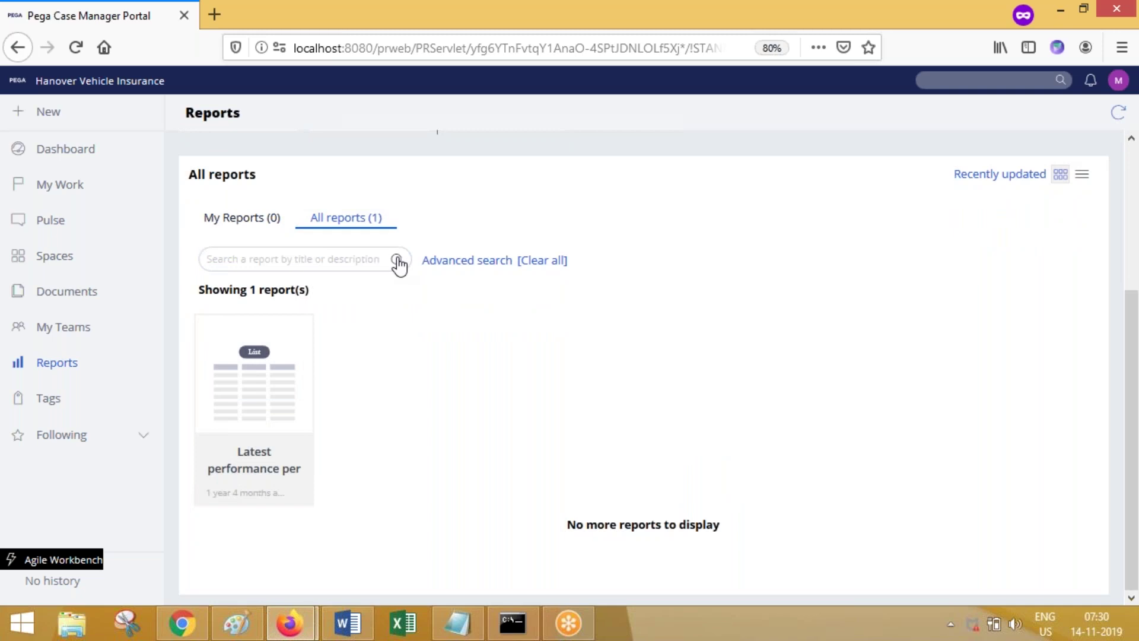
{"action": "left_click", "coordinate": [396, 261]}
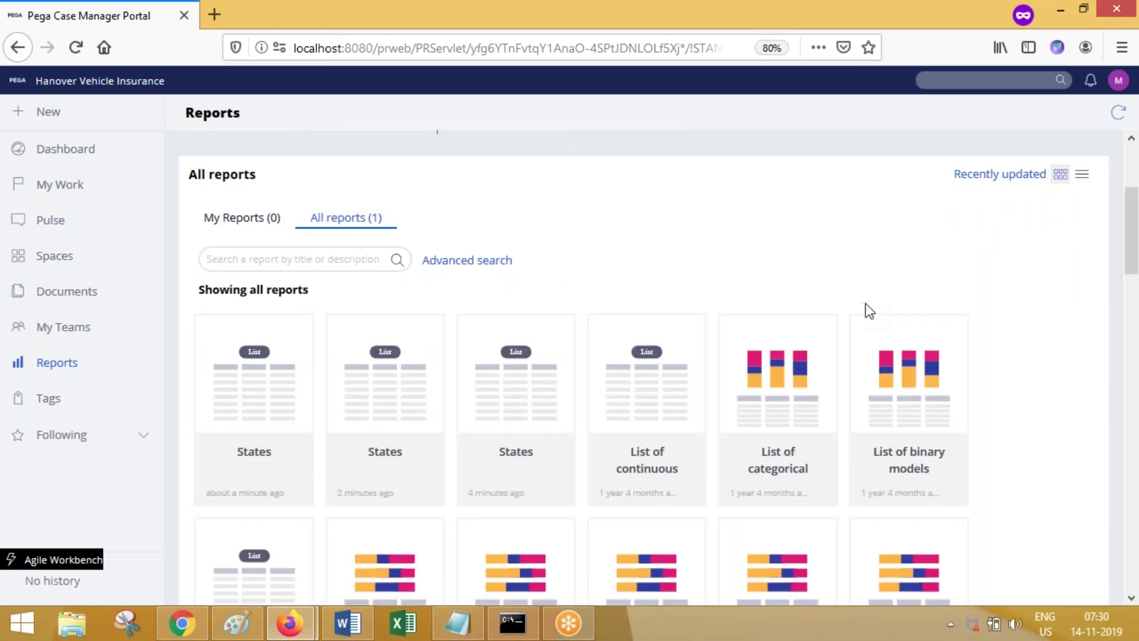
Step: Open the newest States report from its gear menu, showing one record: AP, Andhra Pradesh
{"action": "left_click_drag", "start_coordinate": [1136, 234], "coordinate": [1135, 259]}
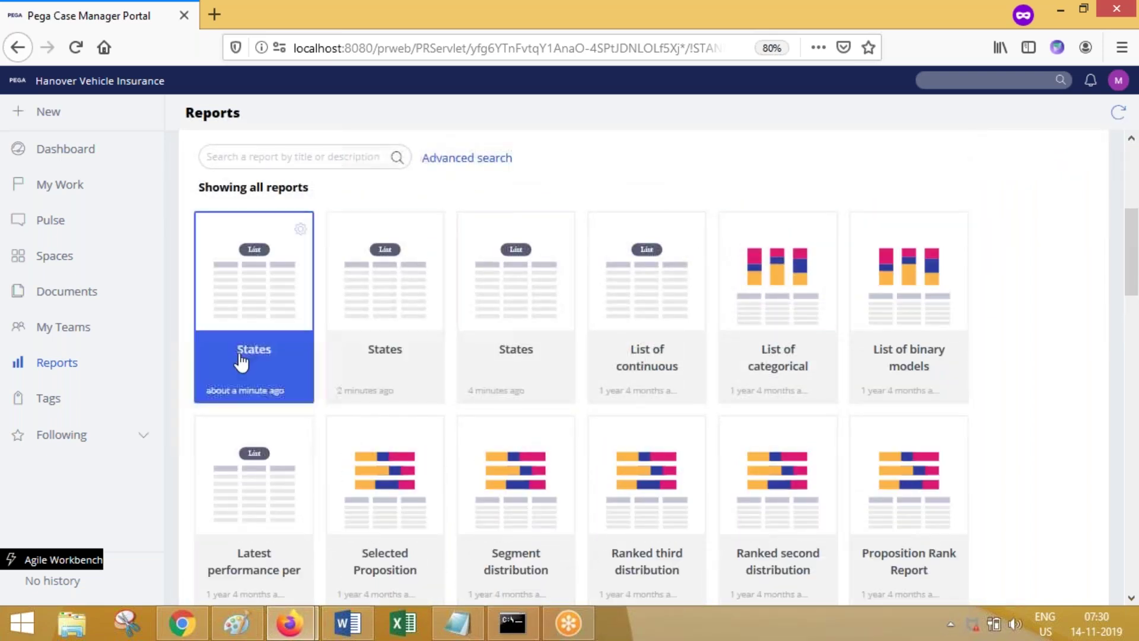
{"action": "mouse_move", "coordinate": [297, 618]}
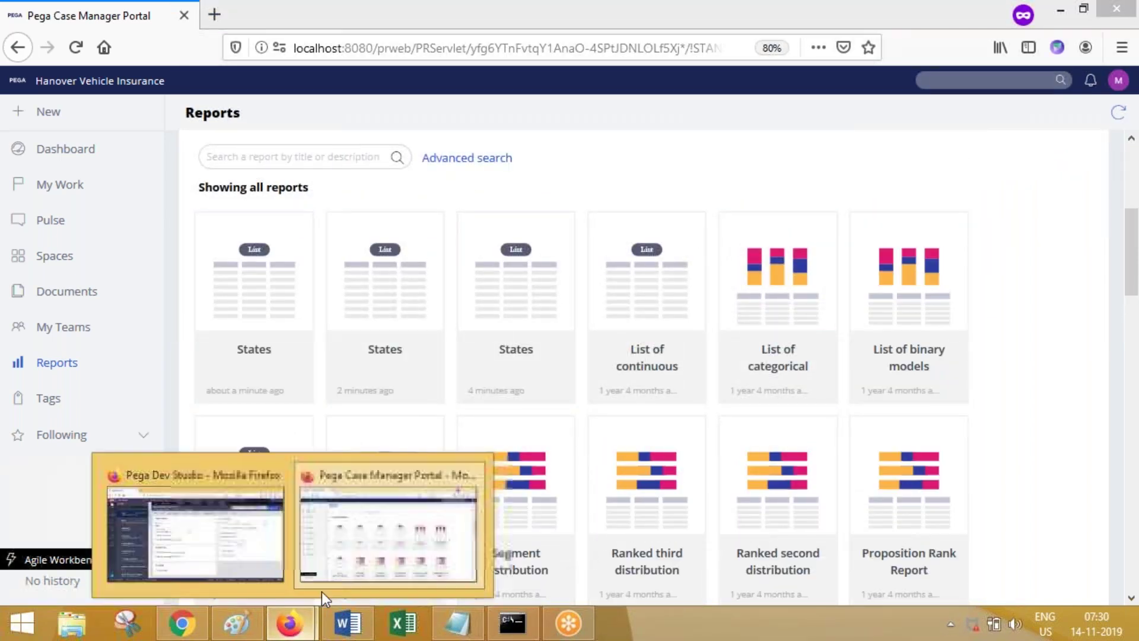
{"action": "mouse_move", "coordinate": [276, 543]}
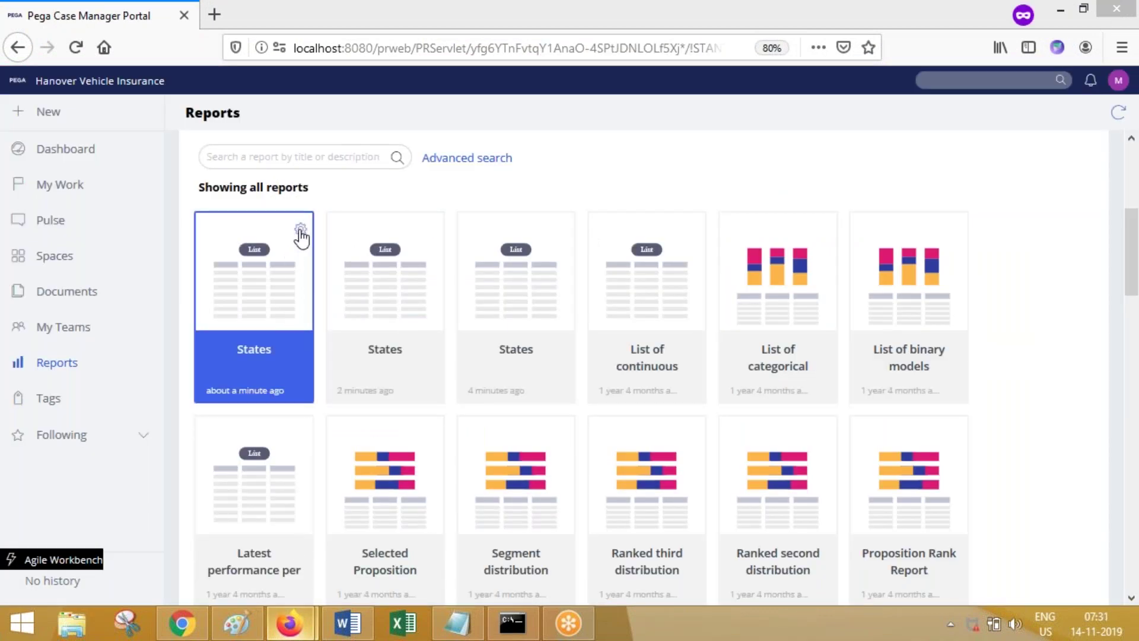
{"action": "left_click", "coordinate": [300, 229]}
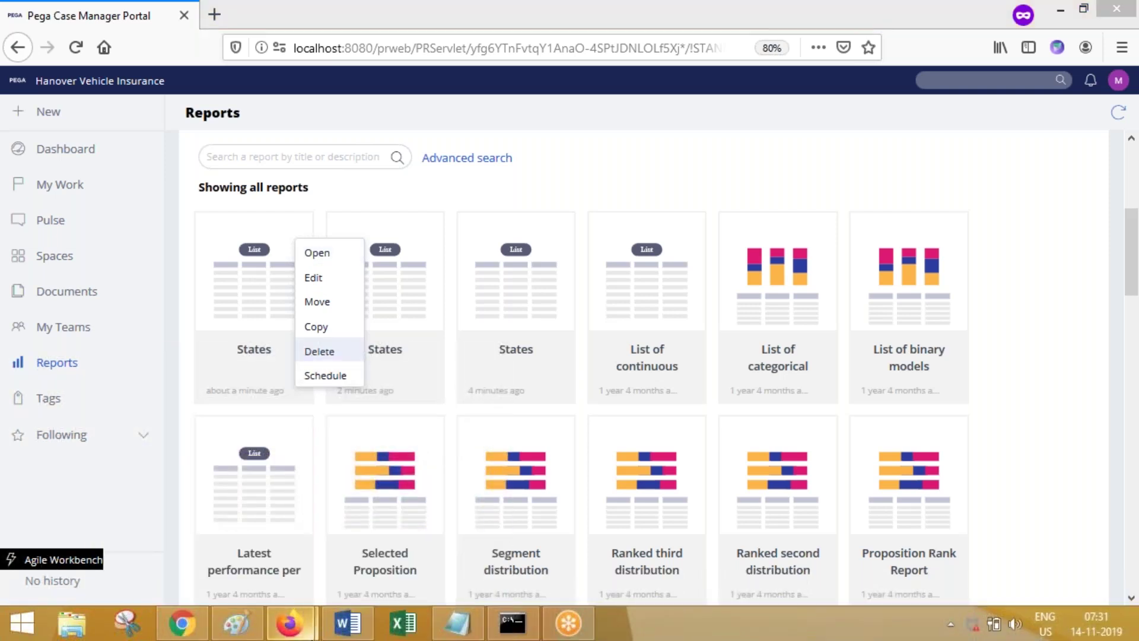
{"action": "left_click", "coordinate": [312, 635]}
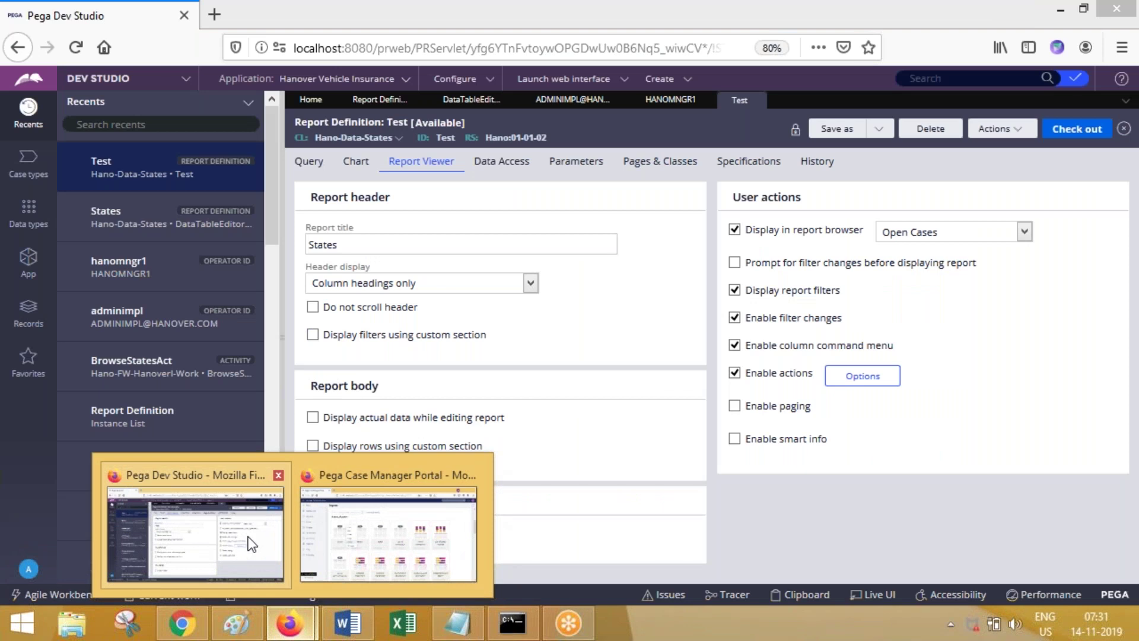
{"action": "left_click", "coordinate": [252, 544]}
{"action": "left_click", "coordinate": [301, 625]}
{"action": "mouse_move", "coordinate": [237, 543]}
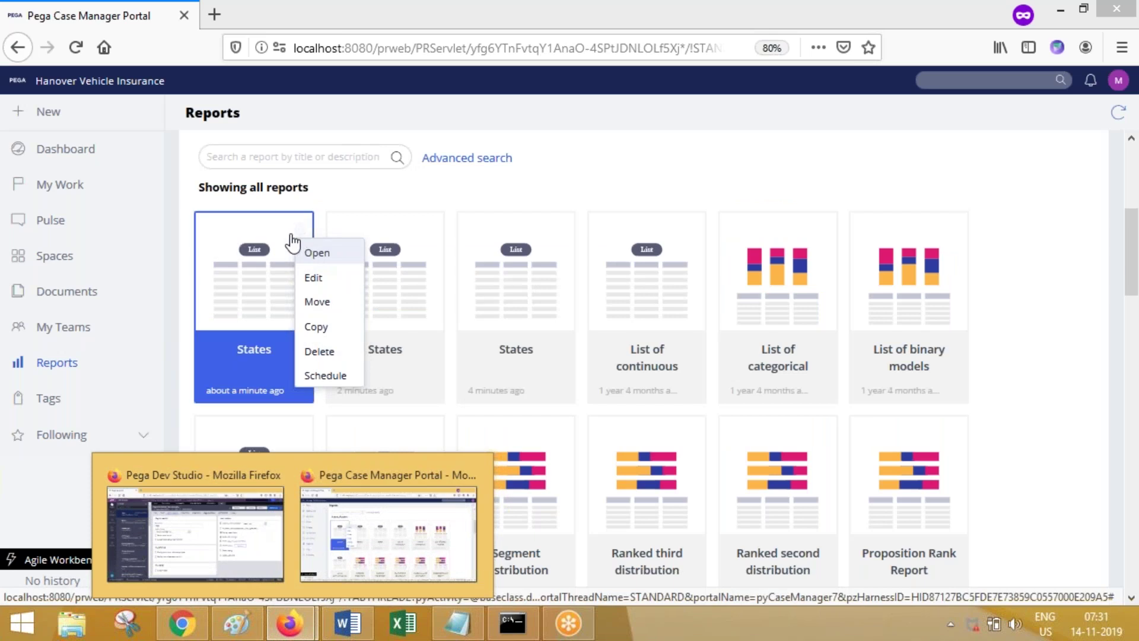
{"action": "left_click", "coordinate": [304, 252]}
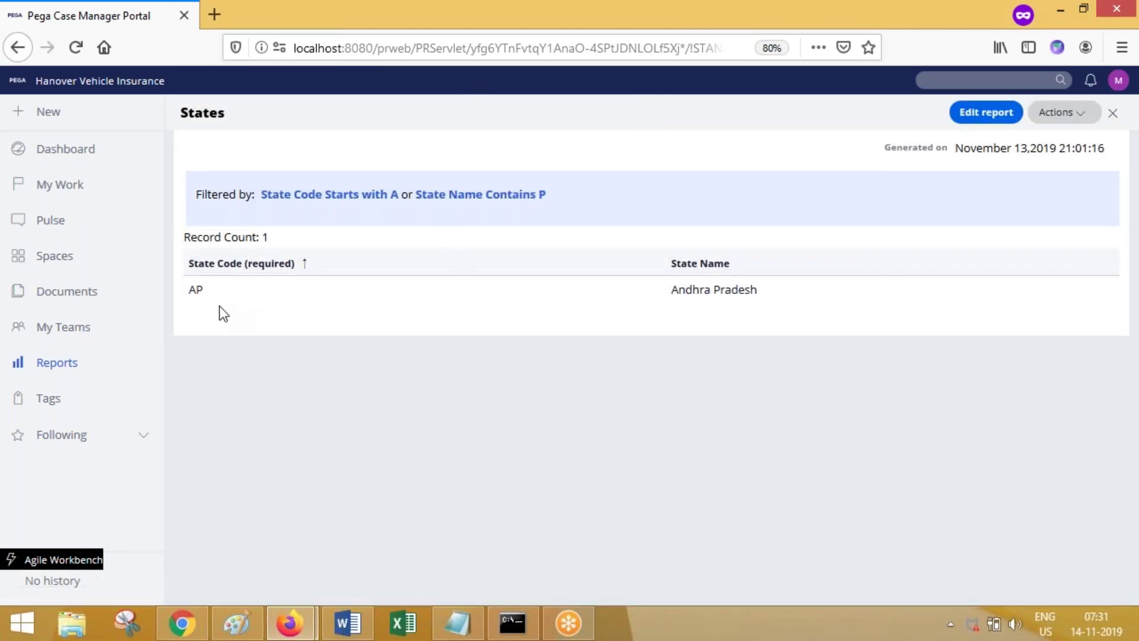
Step: In Dev Studio, remove the Test report's F1 filter row, then check out and check in the definition
{"action": "mouse_move", "coordinate": [290, 623]}
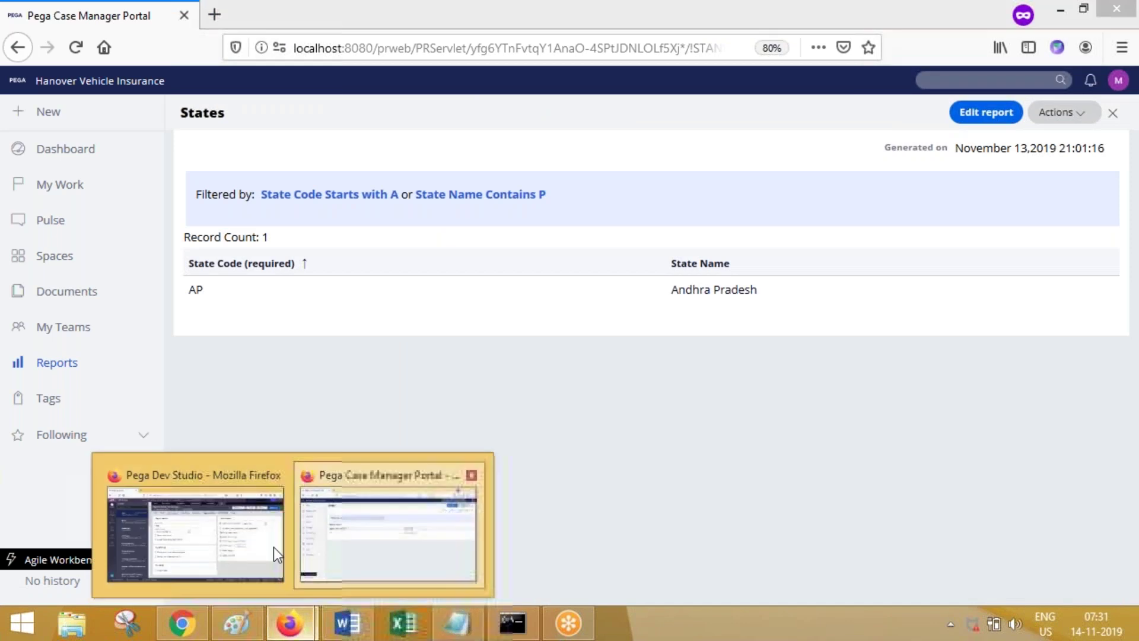
{"action": "left_click", "coordinate": [225, 535]}
{"action": "left_click", "coordinate": [309, 161]}
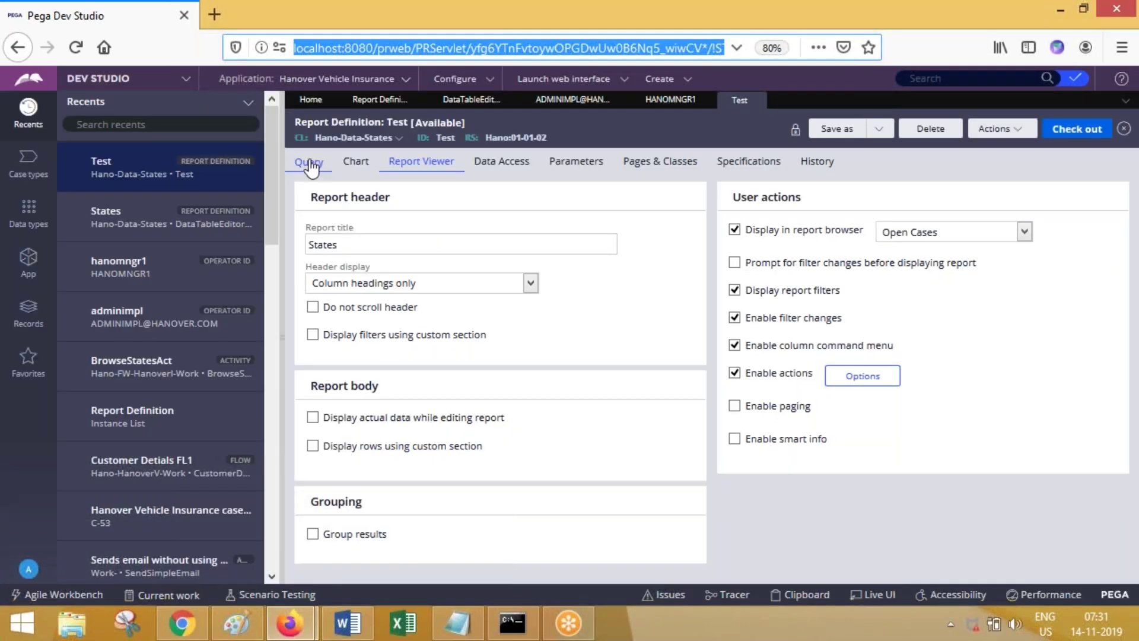
{"action": "scroll", "coordinate": [830, 415], "scroll_direction": "down", "scroll_amount": 2}
{"action": "left_click", "coordinate": [825, 394]}
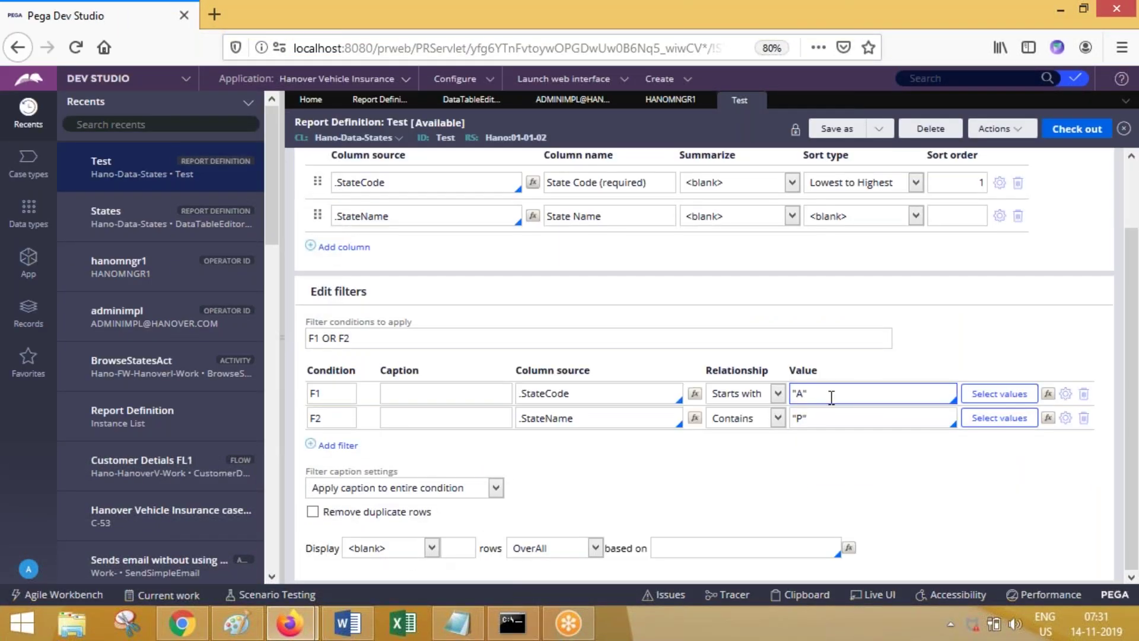
{"action": "left_click", "coordinate": [1083, 393]}
{"action": "left_click", "coordinate": [1067, 132]}
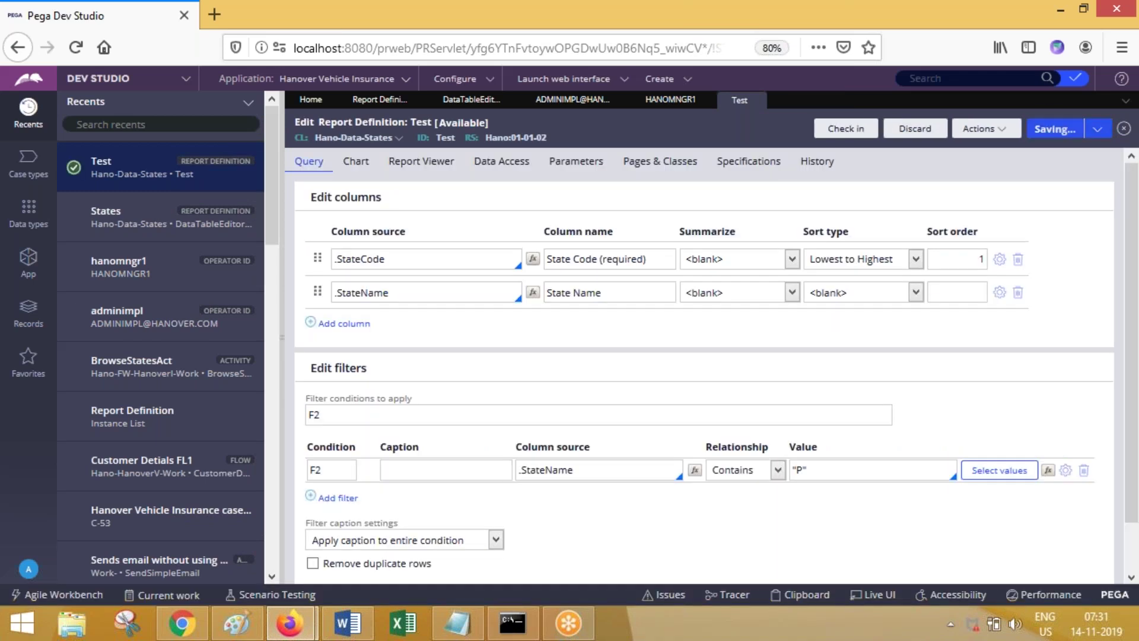
{"action": "left_click", "coordinate": [841, 132]}
{"action": "type", "text": "sdfsd"}
{"action": "key", "text": "Return"}
Step: Switch to the Case Manager portal and open its Reports page listing 58 reports
{"action": "left_click", "coordinate": [291, 624]}
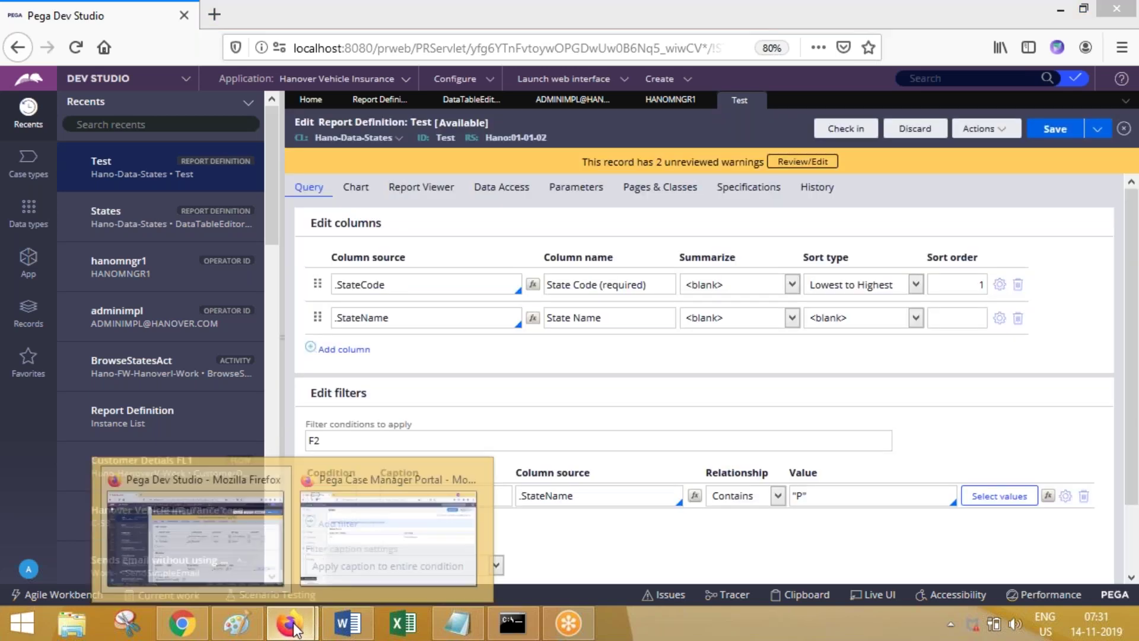
{"action": "left_click", "coordinate": [406, 521]}
{"action": "left_click", "coordinate": [69, 362]}
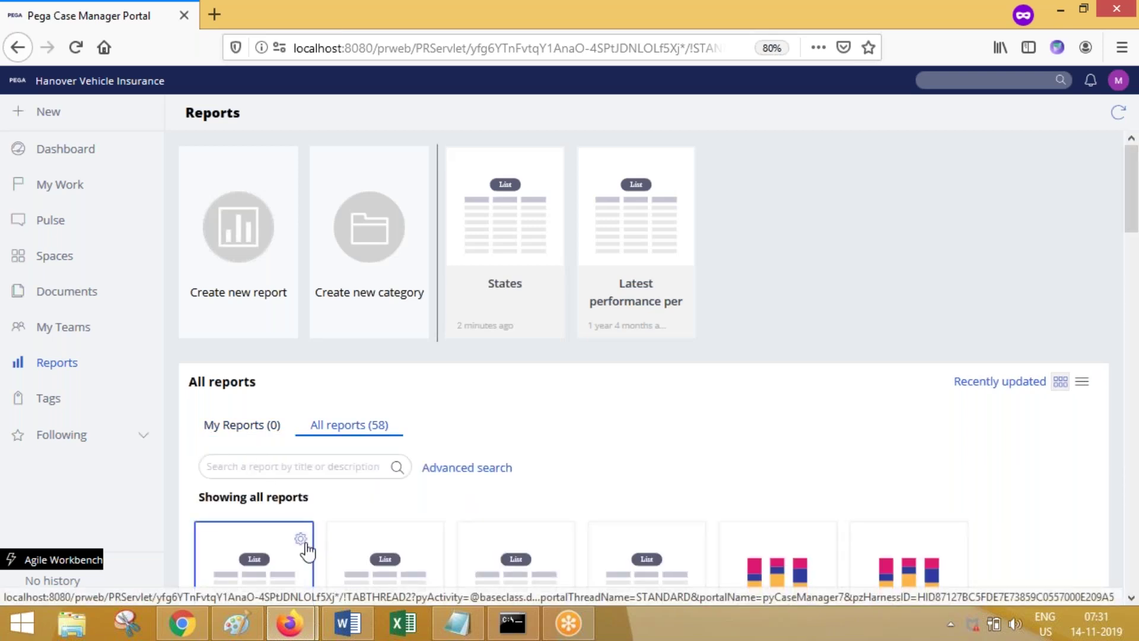
Step: Open the newest States report from its actions menu and reload it
{"action": "left_click", "coordinate": [298, 537]}
{"action": "left_click", "coordinate": [315, 392]}
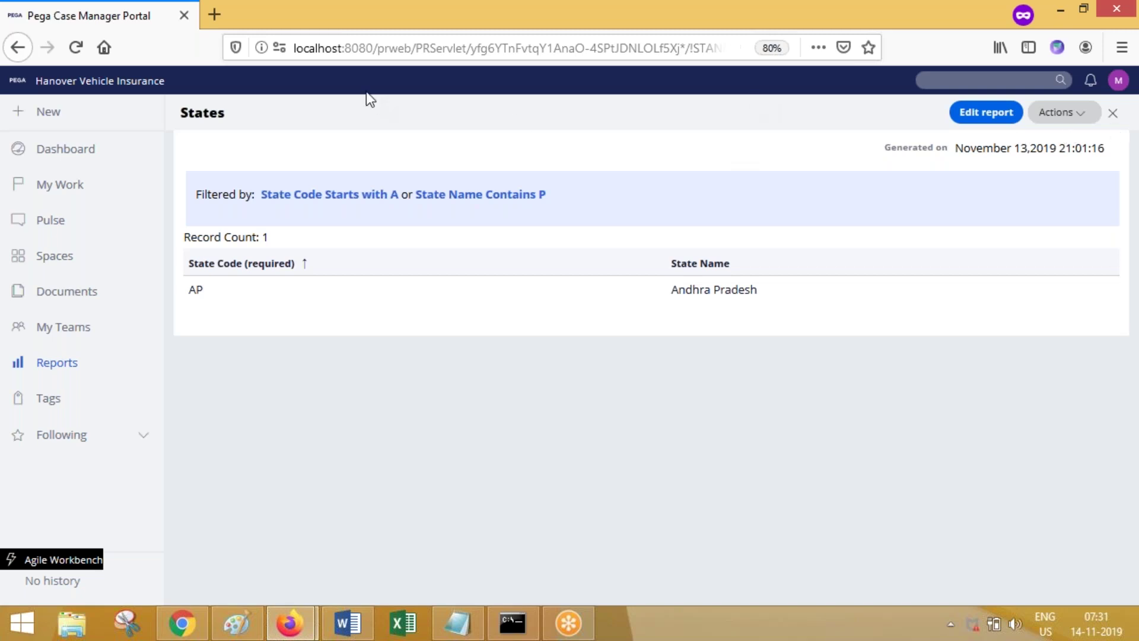
{"action": "left_click", "coordinate": [76, 47]}
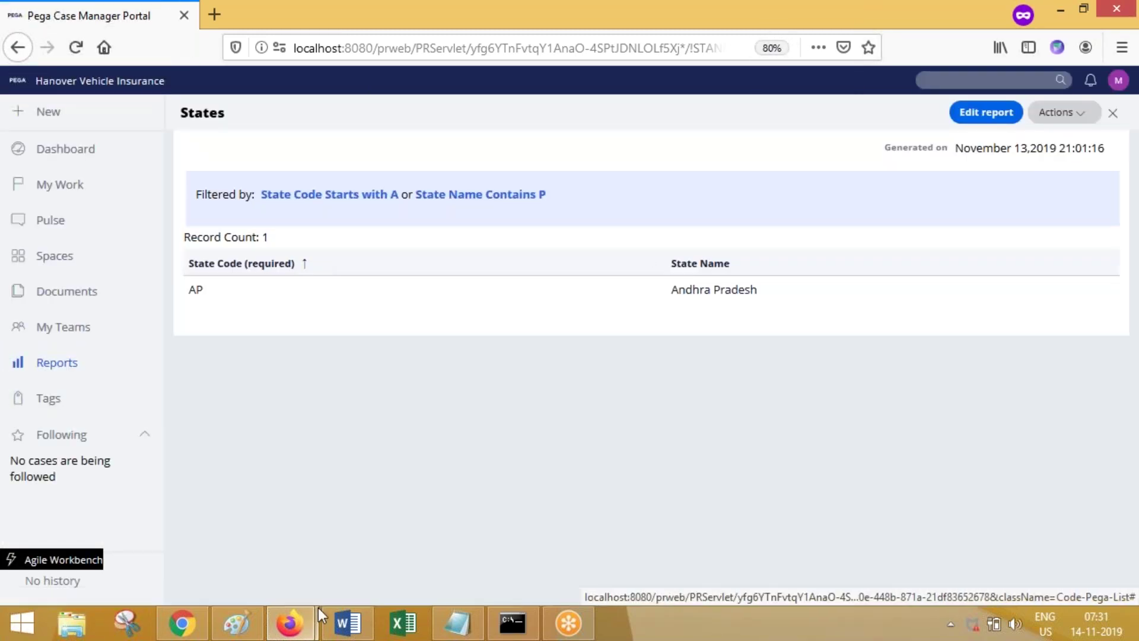
Step: Switch back to the Dev Studio window showing the Test report's StateName contains 'P' filter
{"action": "left_click", "coordinate": [304, 620]}
{"action": "left_click", "coordinate": [404, 567]}
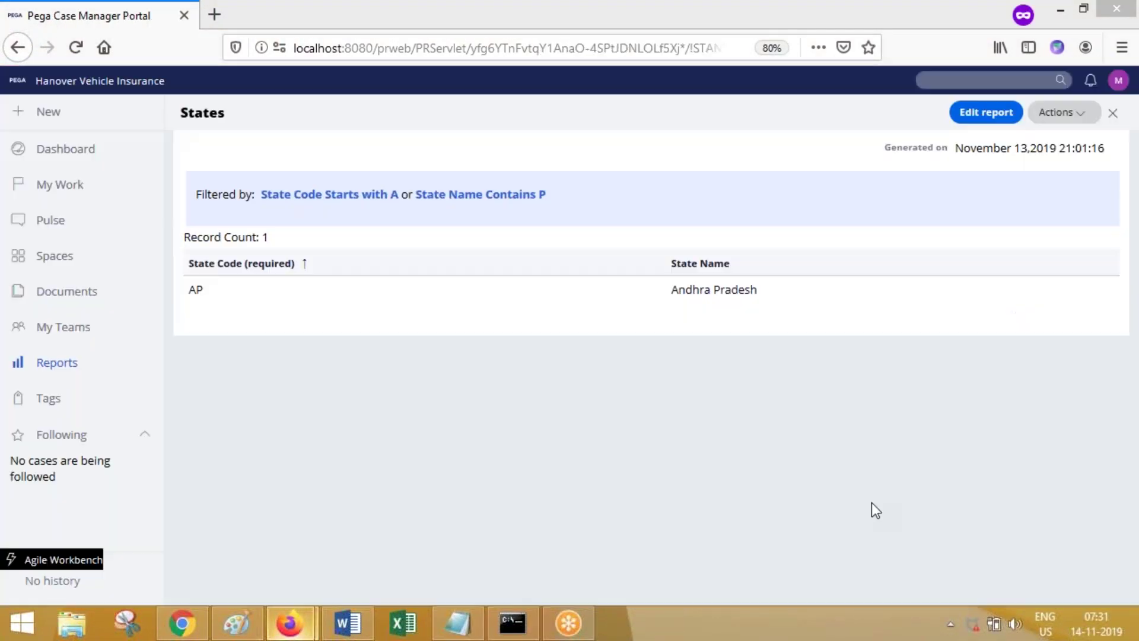
{"action": "left_click", "coordinate": [307, 612]}
{"action": "left_click", "coordinate": [373, 552]}
{"action": "left_click", "coordinate": [307, 628]}
{"action": "left_click", "coordinate": [252, 554]}
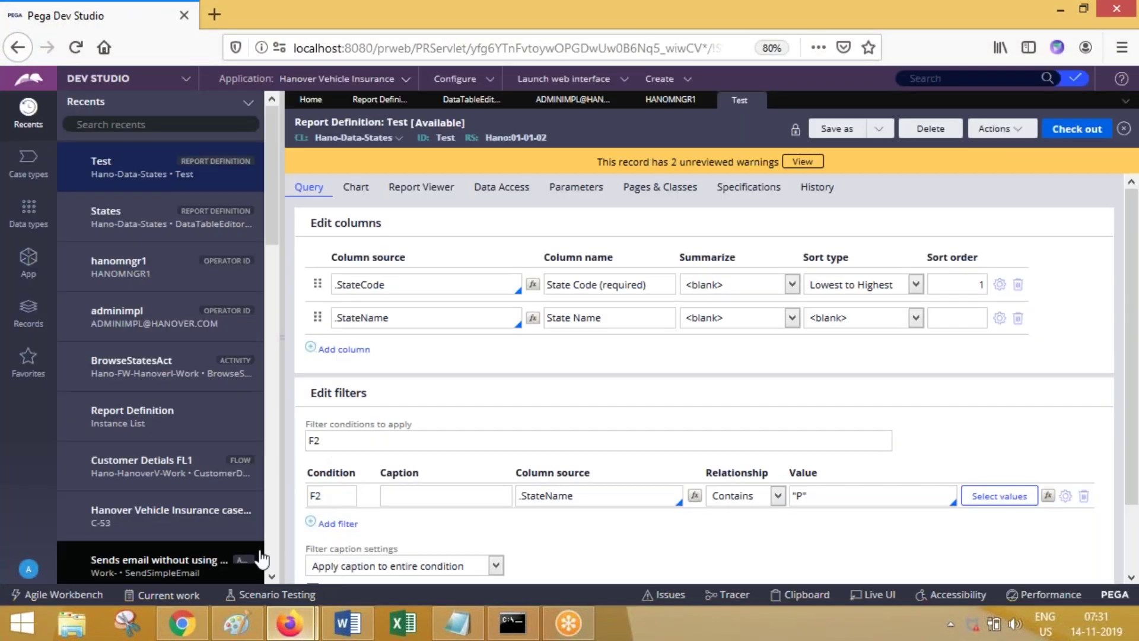
Step: Delete the Test report's State Name contains P filter, then check out, save and check in
{"action": "left_click", "coordinate": [1090, 500]}
{"action": "left_click", "coordinate": [1079, 132]}
{"action": "left_click", "coordinate": [1078, 133]}
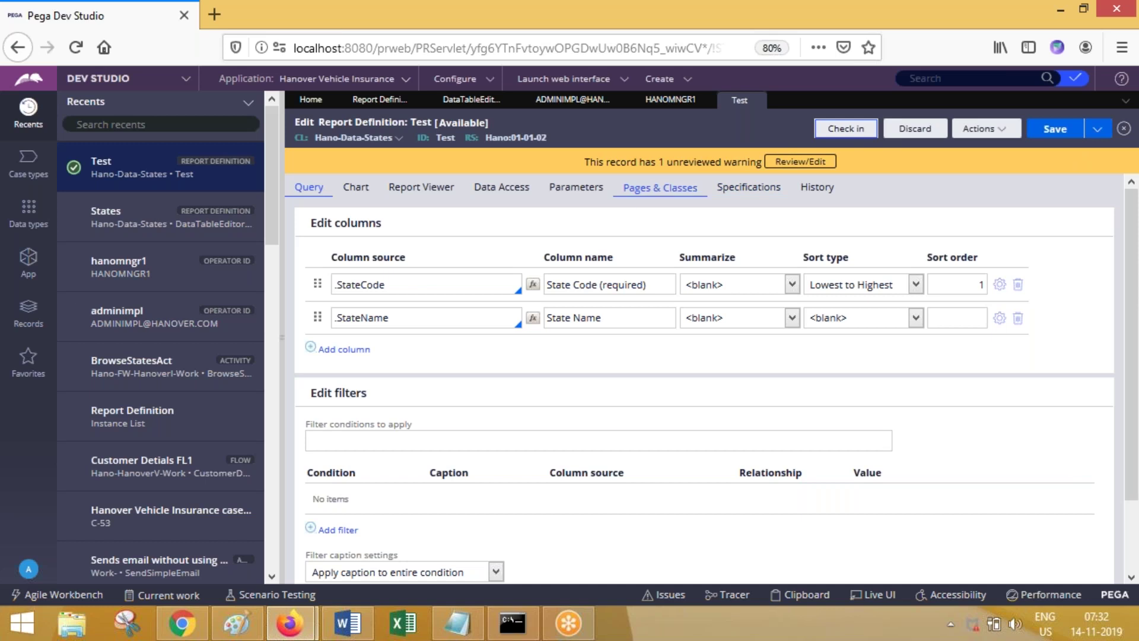
{"action": "left_click", "coordinate": [846, 129]}
{"action": "left_click", "coordinate": [455, 343]}
{"action": "type", "text": "sdfds"}
{"action": "key", "text": "Return"}
Step: Return to the Case Manager portal and open the My Teams page
{"action": "mouse_move", "coordinate": [289, 623]}
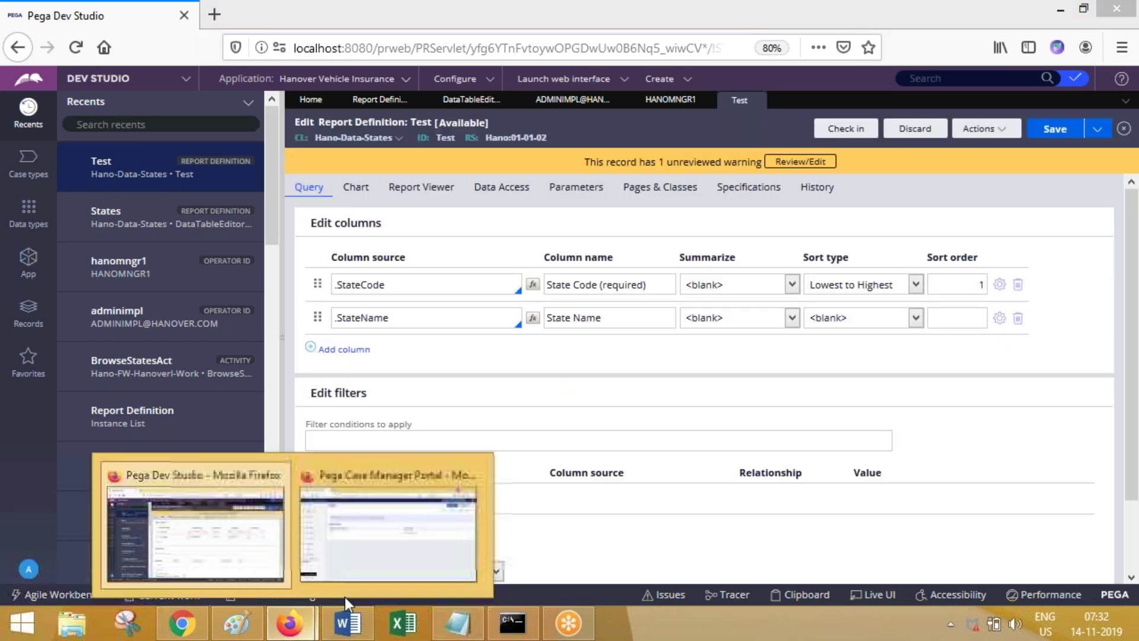
{"action": "left_click", "coordinate": [332, 547]}
{"action": "left_click", "coordinate": [83, 331]}
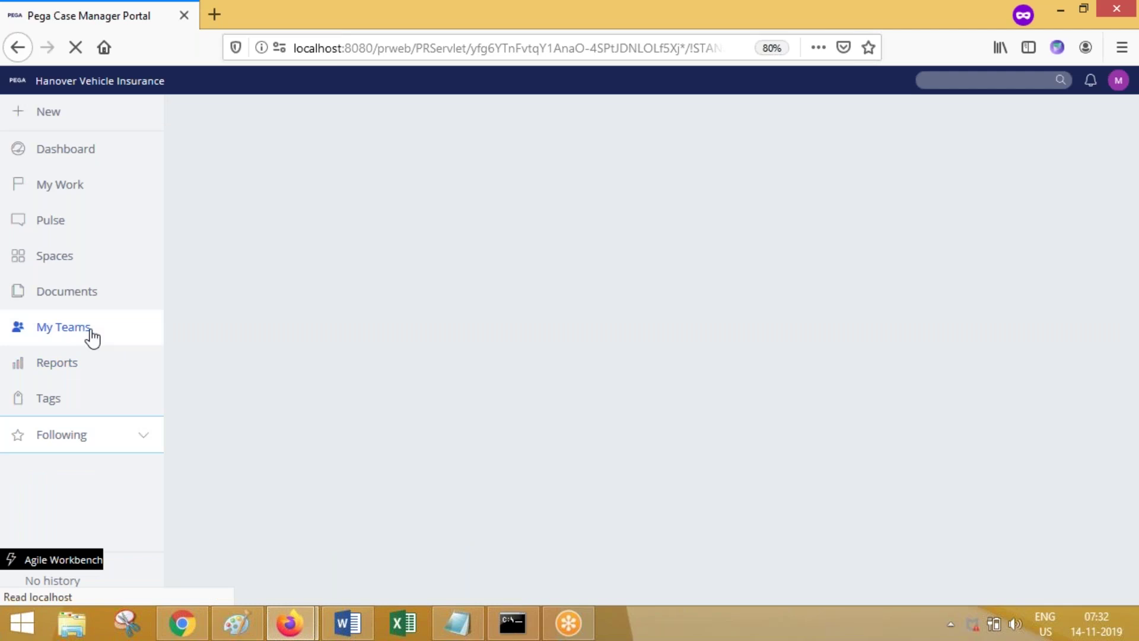
Step: Open the newest States report from the list of all 58 reports
{"action": "left_click", "coordinate": [83, 365]}
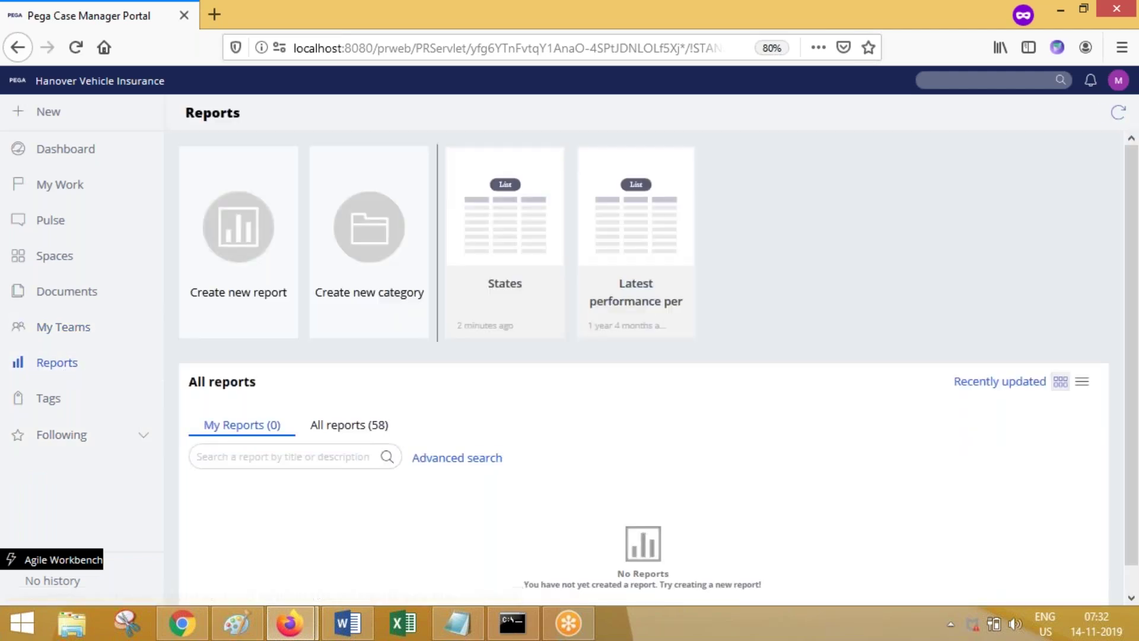
{"action": "left_click", "coordinate": [352, 431]}
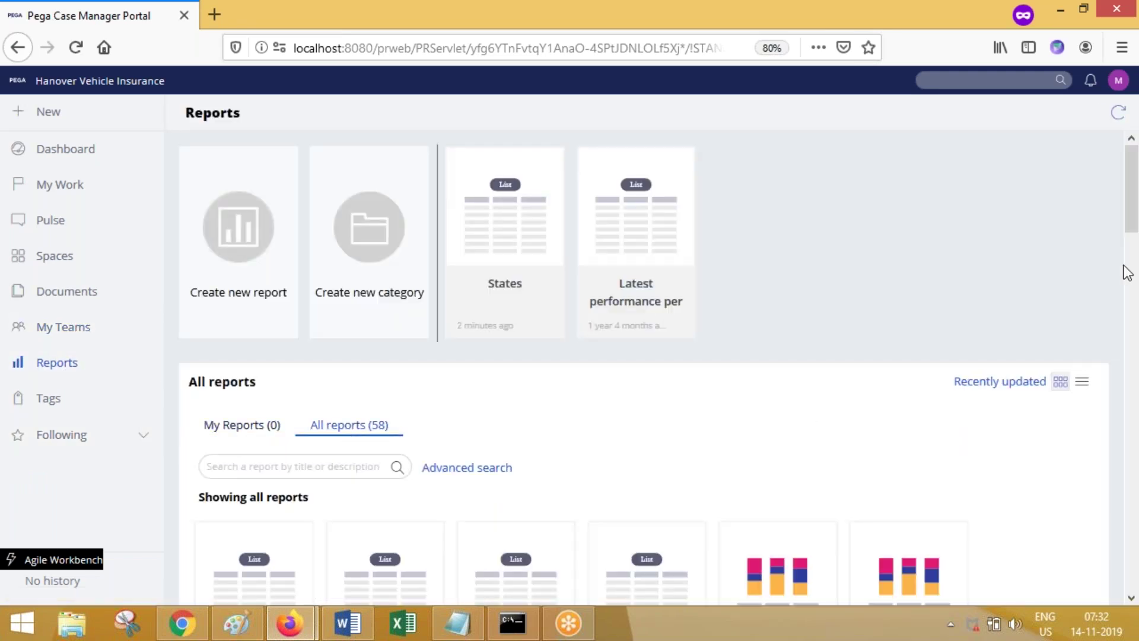
{"action": "scroll", "coordinate": [1126, 267], "scroll_direction": "down", "scroll_amount": 3}
{"action": "scroll", "coordinate": [1127, 244], "scroll_direction": "down", "scroll_amount": 2}
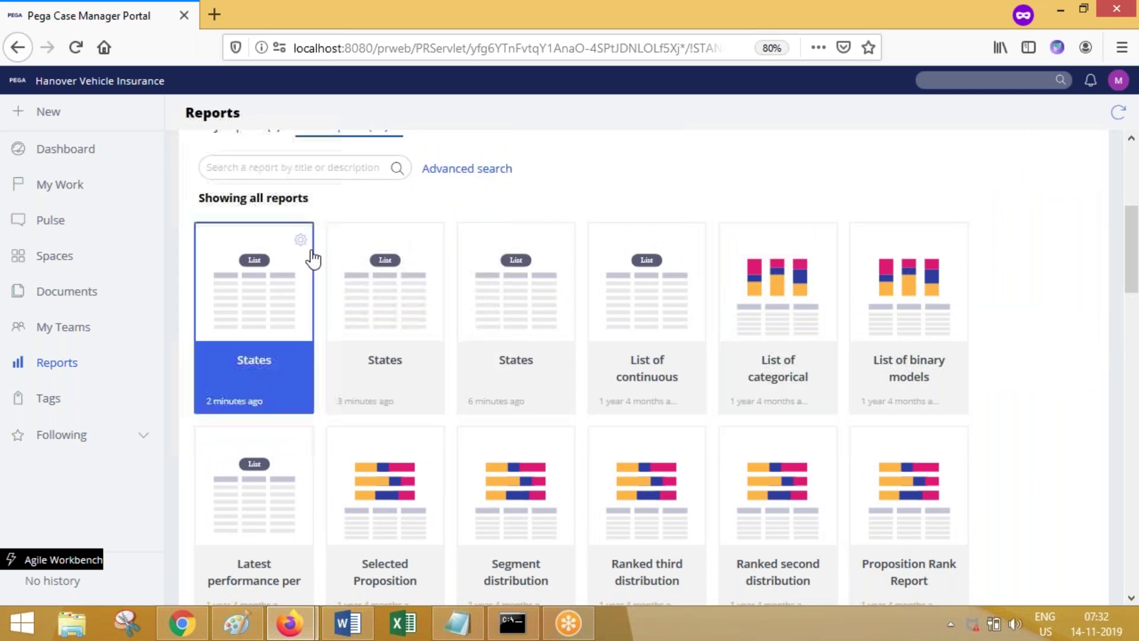
{"action": "left_click", "coordinate": [301, 239]}
{"action": "left_click", "coordinate": [317, 263]}
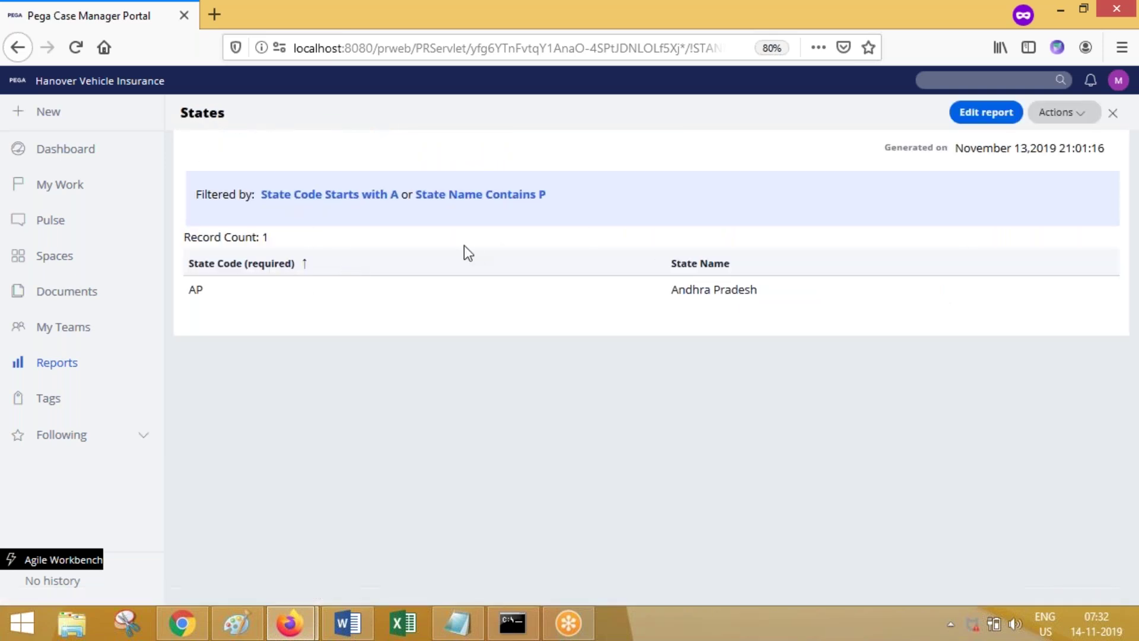
Step: Empty the State Name and State Code filter values so all 4 states show, then go to Reports
{"action": "left_click", "coordinate": [537, 197]}
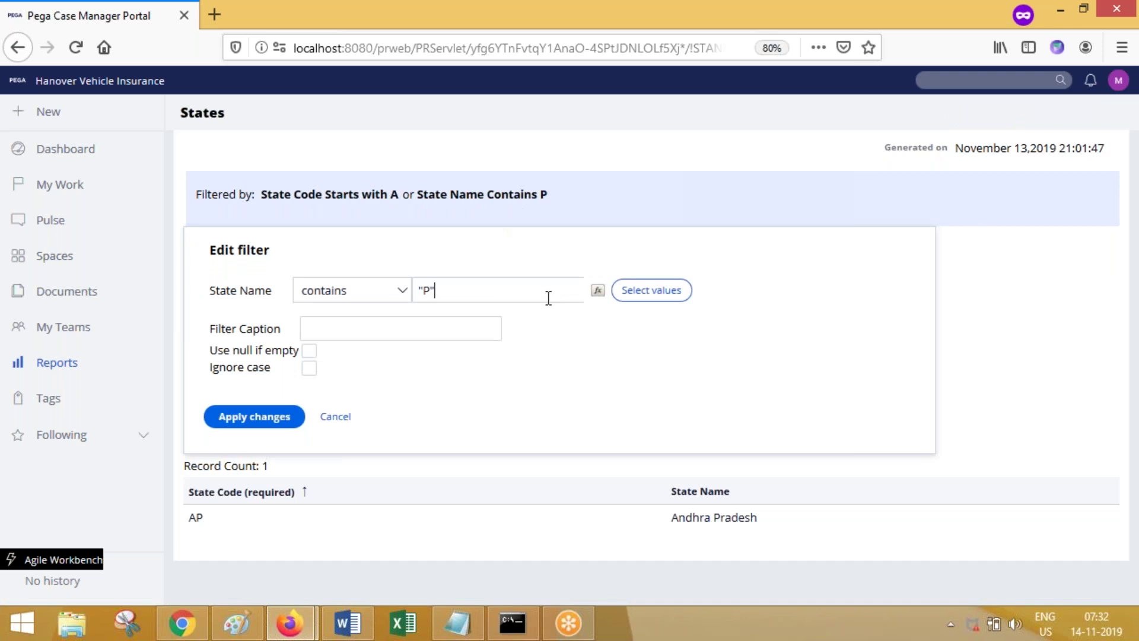
{"action": "left_click", "coordinate": [274, 422]}
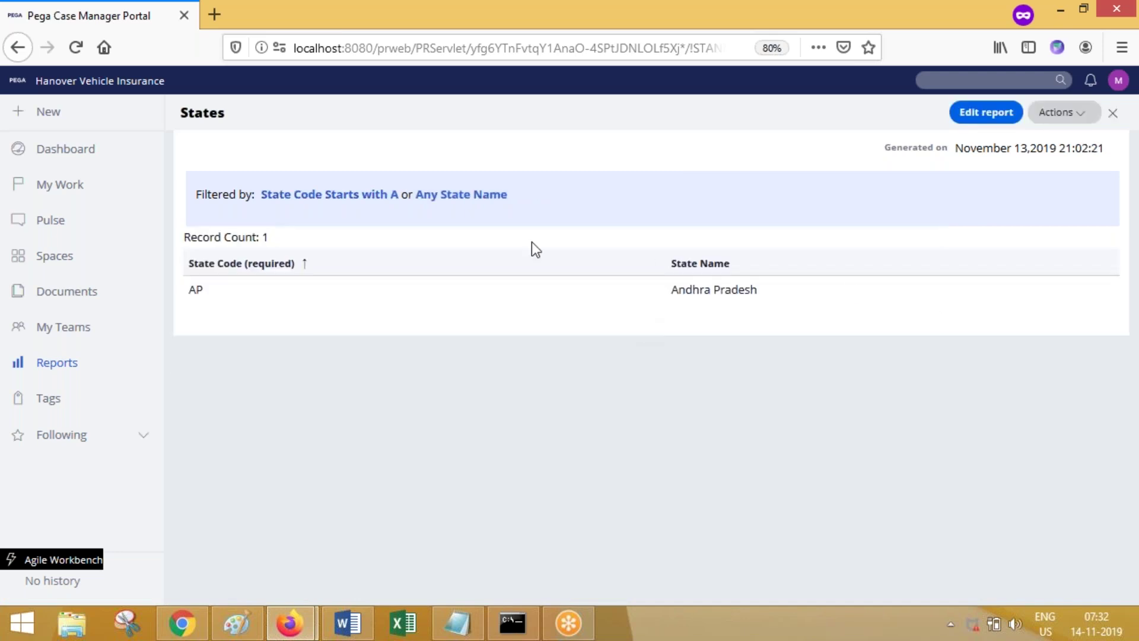
{"action": "left_click", "coordinate": [374, 196]}
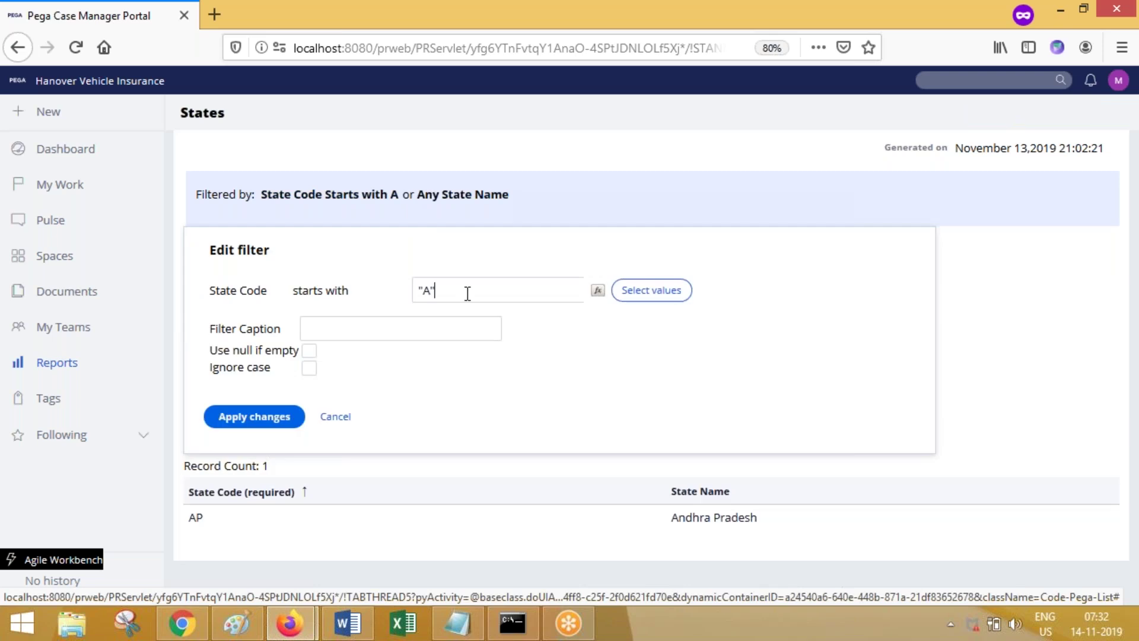
{"action": "key", "text": "ctrl+a"}
{"action": "key", "text": "BackSpace"}
{"action": "left_click", "coordinate": [268, 421]}
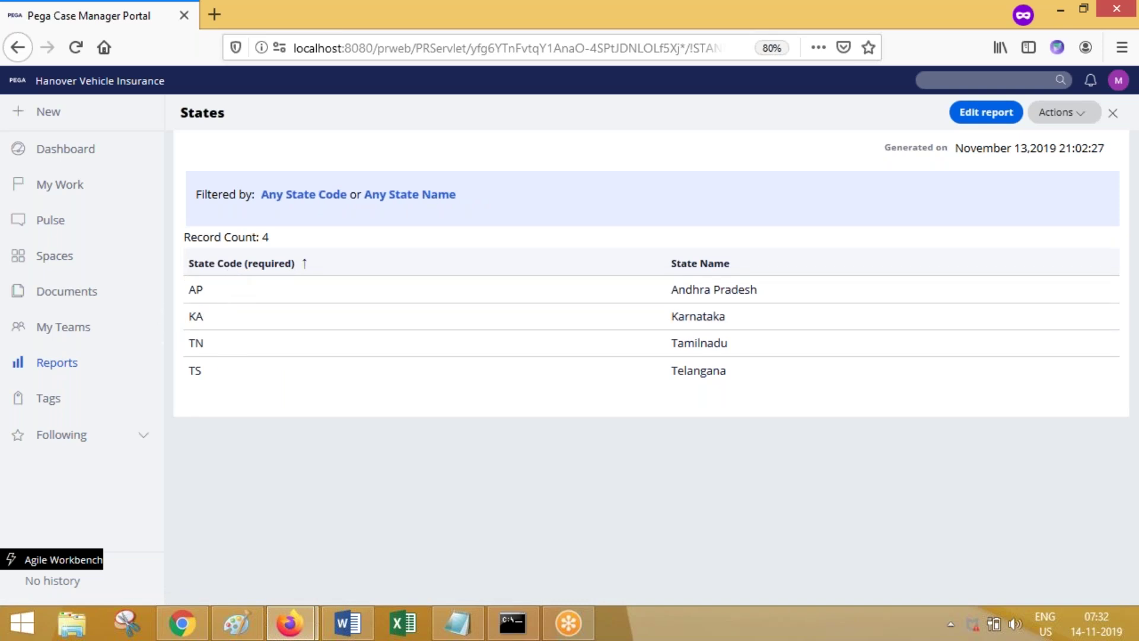
{"action": "left_click", "coordinate": [59, 369]}
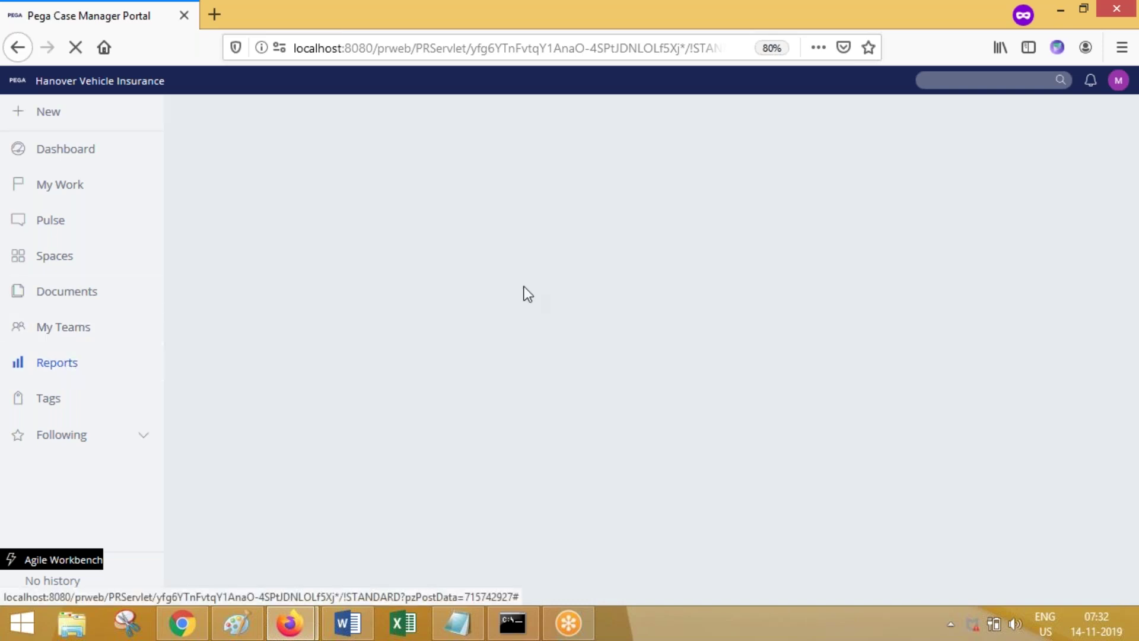
Step: List all 58 reports in the portal and open the newest States report's gear menu
{"action": "mouse_move", "coordinate": [289, 623]}
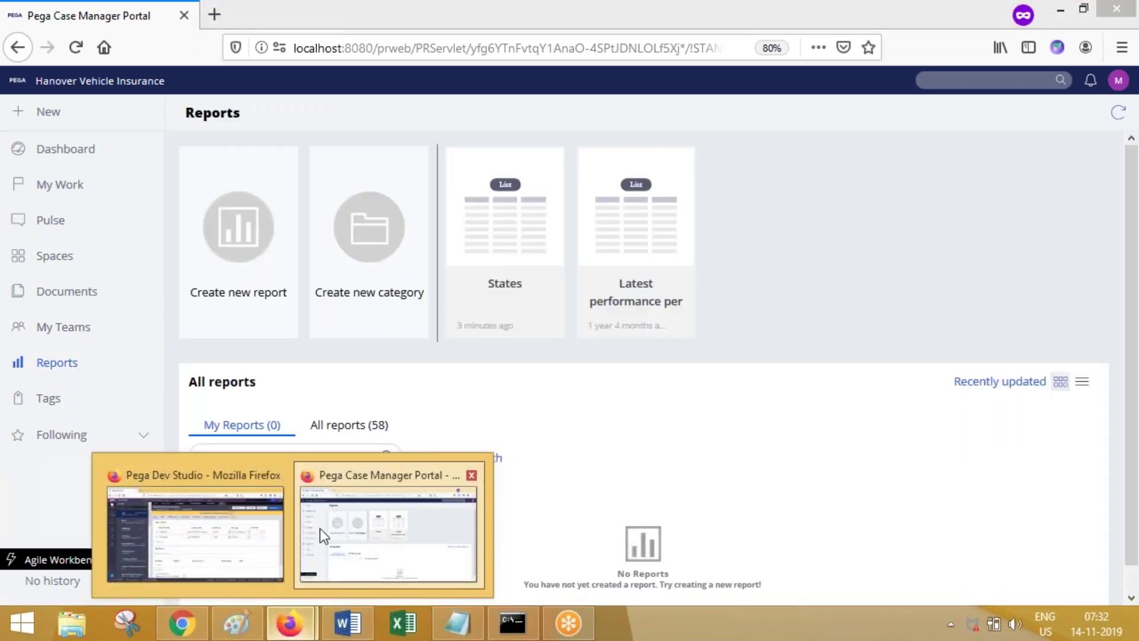
{"action": "left_click", "coordinate": [196, 534]}
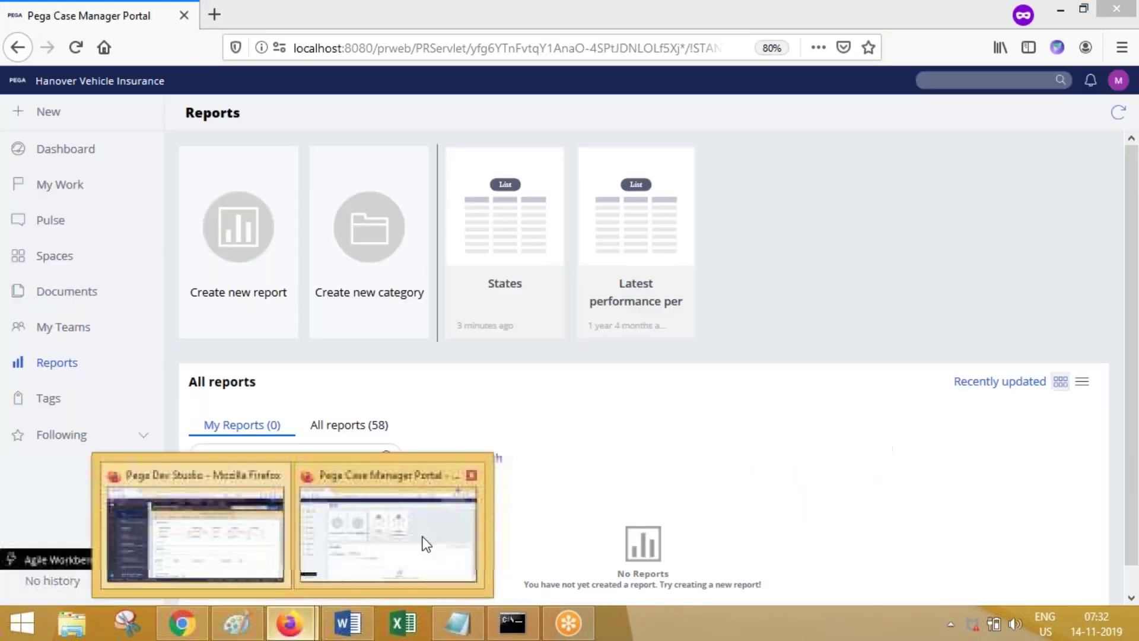
{"action": "left_click", "coordinate": [422, 536]}
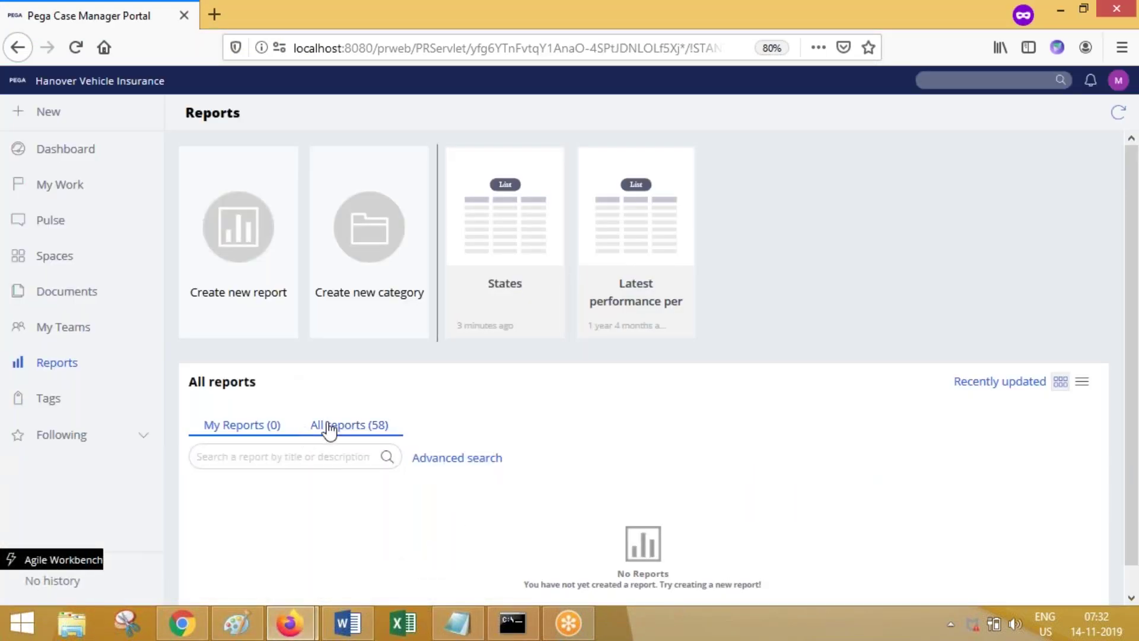
{"action": "left_click", "coordinate": [331, 426]}
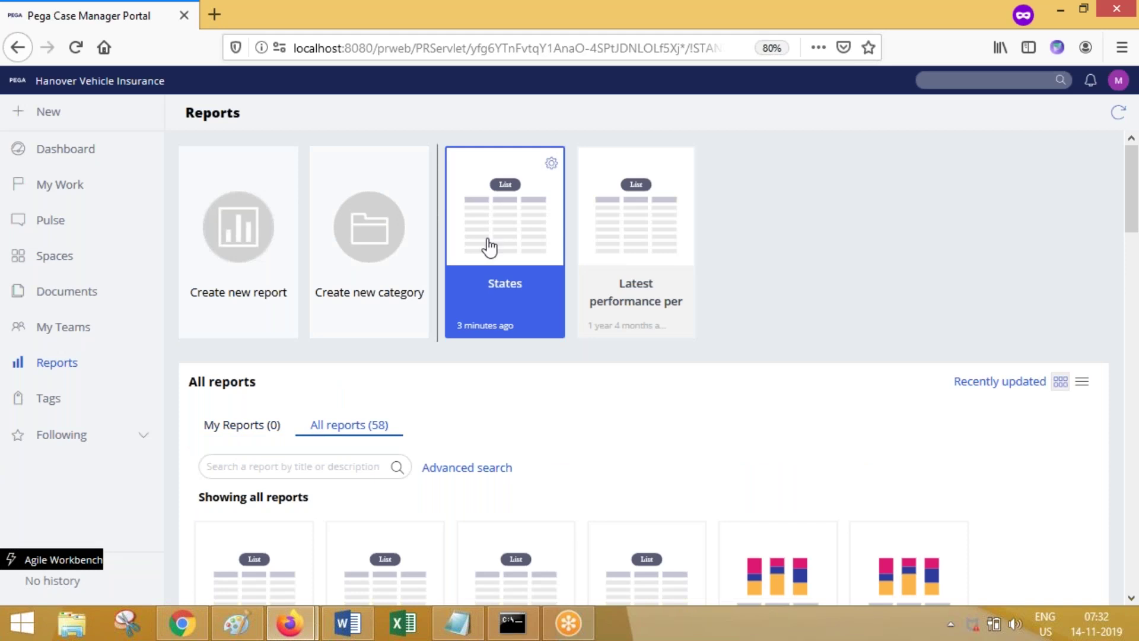
{"action": "left_click_drag", "start_coordinate": [1136, 181], "coordinate": [1137, 220]}
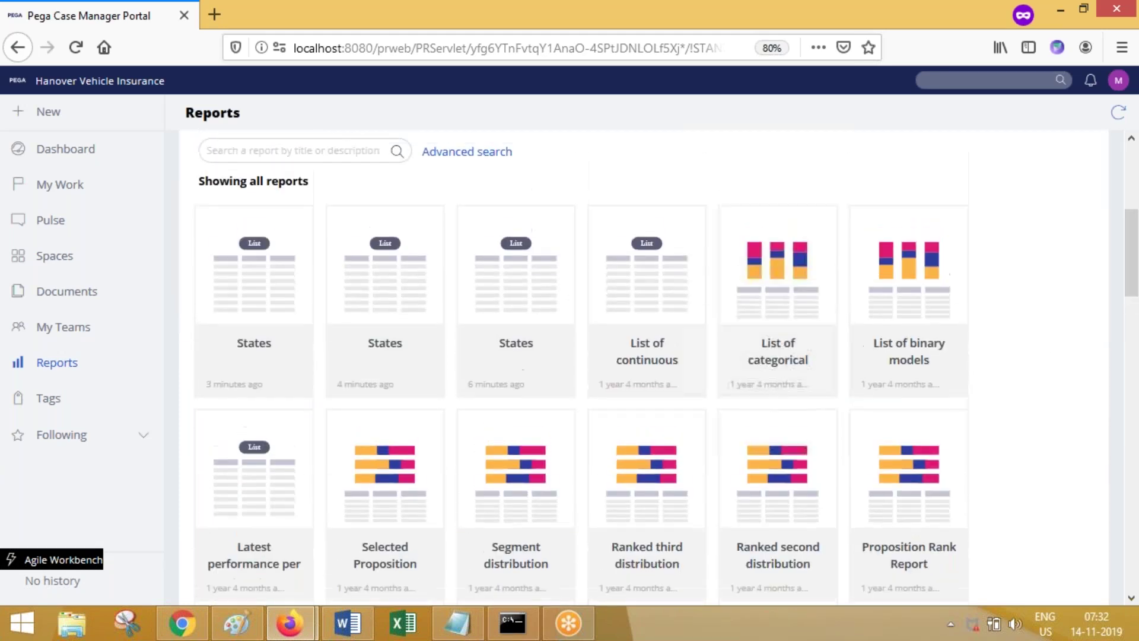
{"action": "left_click", "coordinate": [300, 224]}
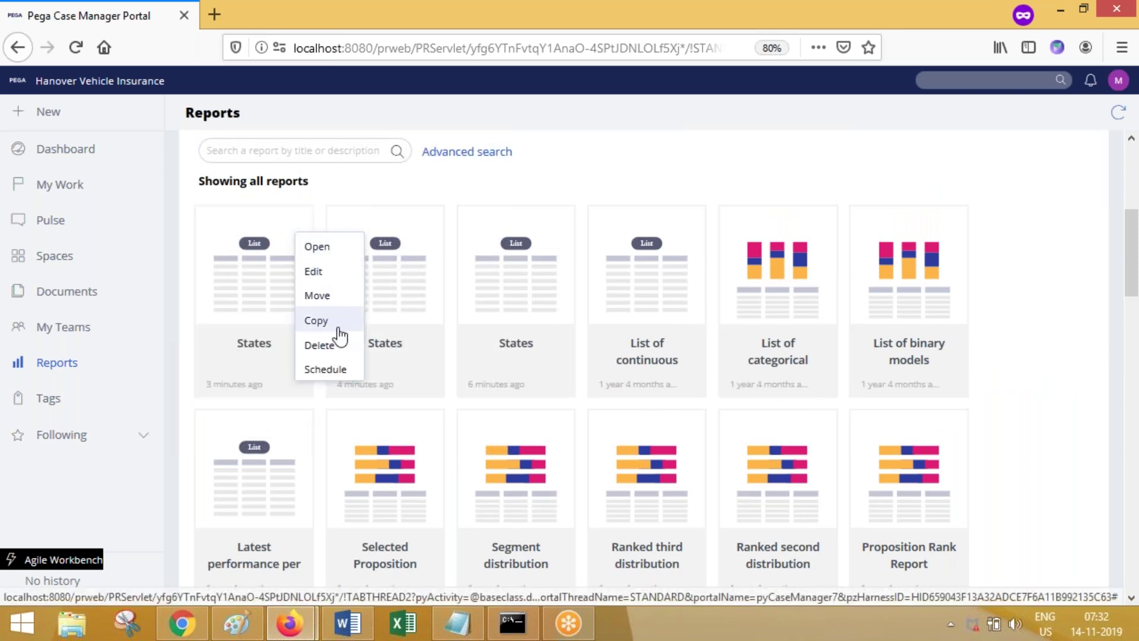
Step: Schedule the States report and bring up the Test task's scheduling form at 10 PM
{"action": "left_click", "coordinate": [332, 370]}
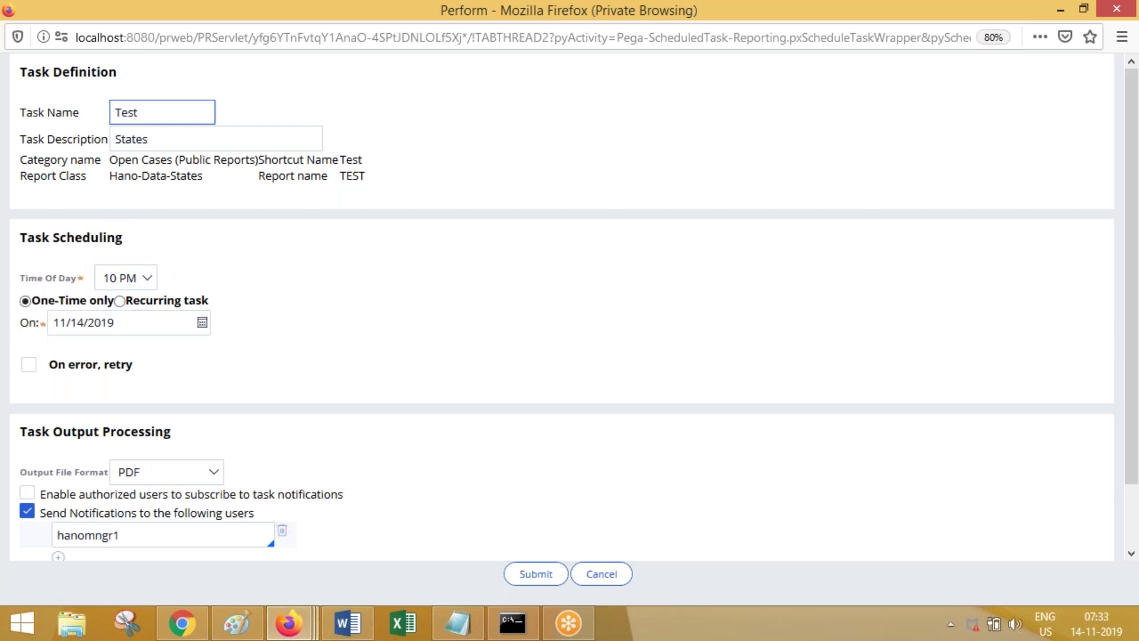
{"action": "left_click", "coordinate": [294, 634]}
{"action": "left_click", "coordinate": [291, 526]}
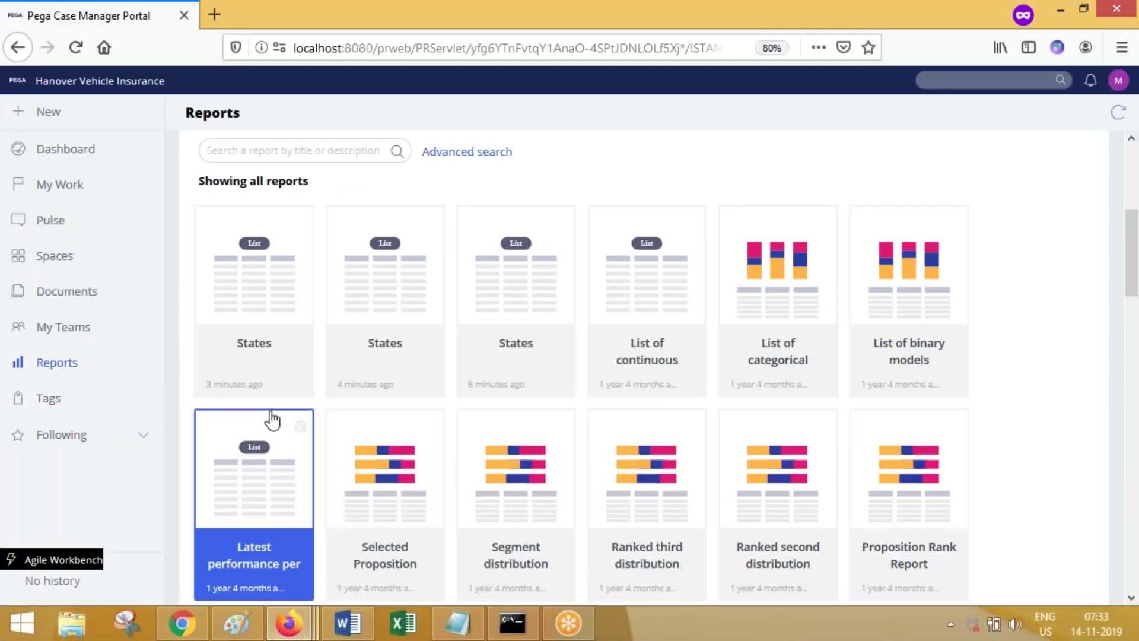
{"action": "left_click", "coordinate": [300, 223]}
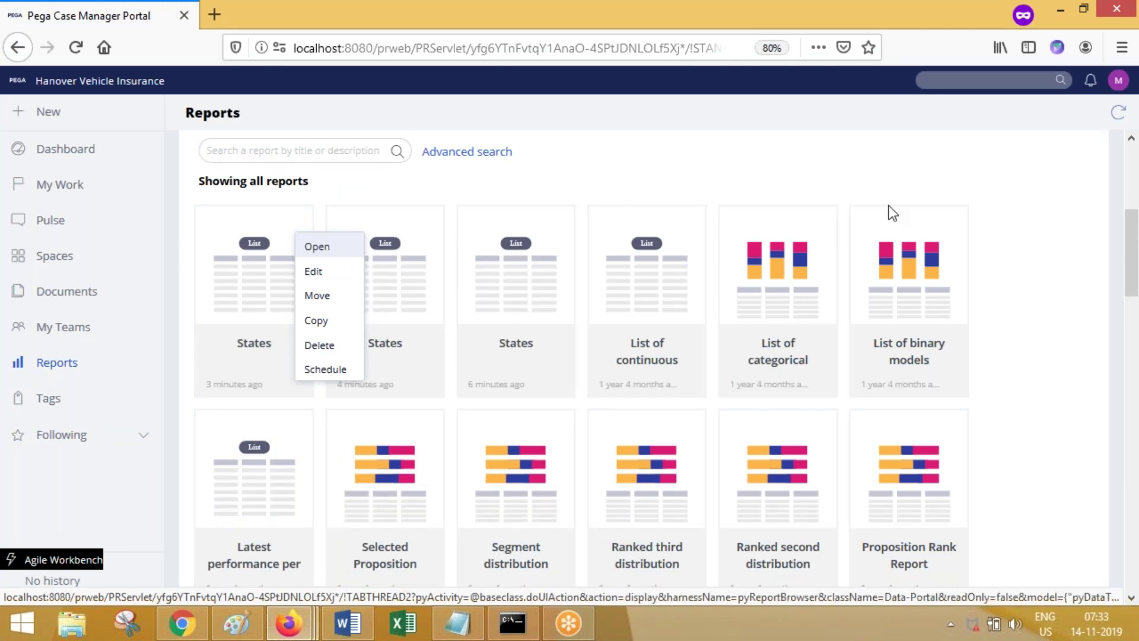
{"action": "left_click", "coordinate": [1094, 236]}
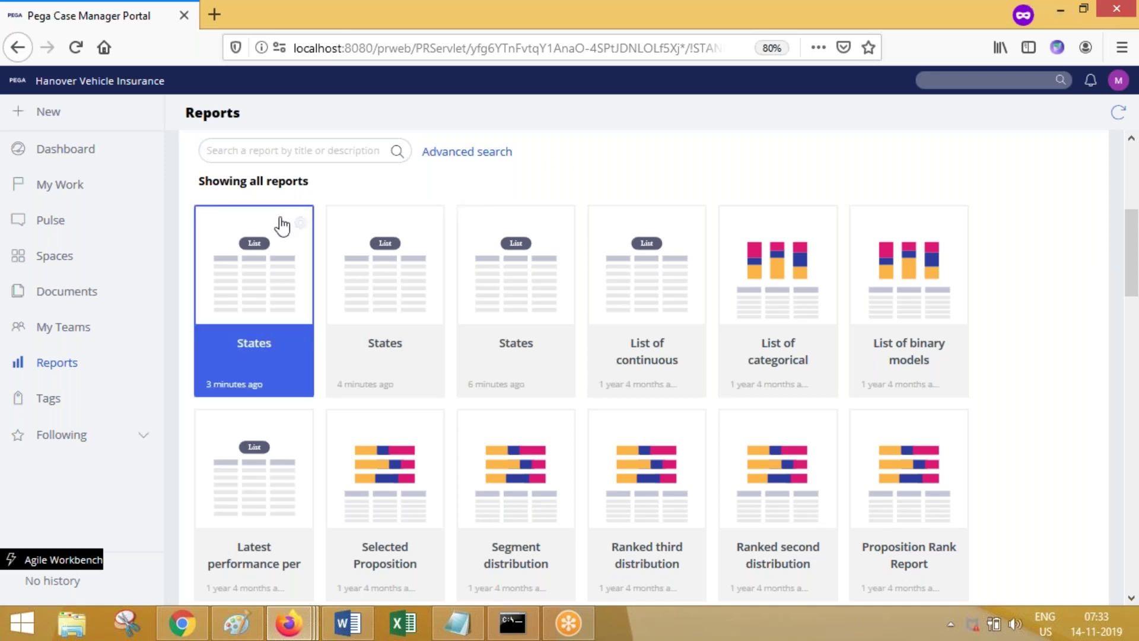
{"action": "left_click", "coordinate": [488, 544]}
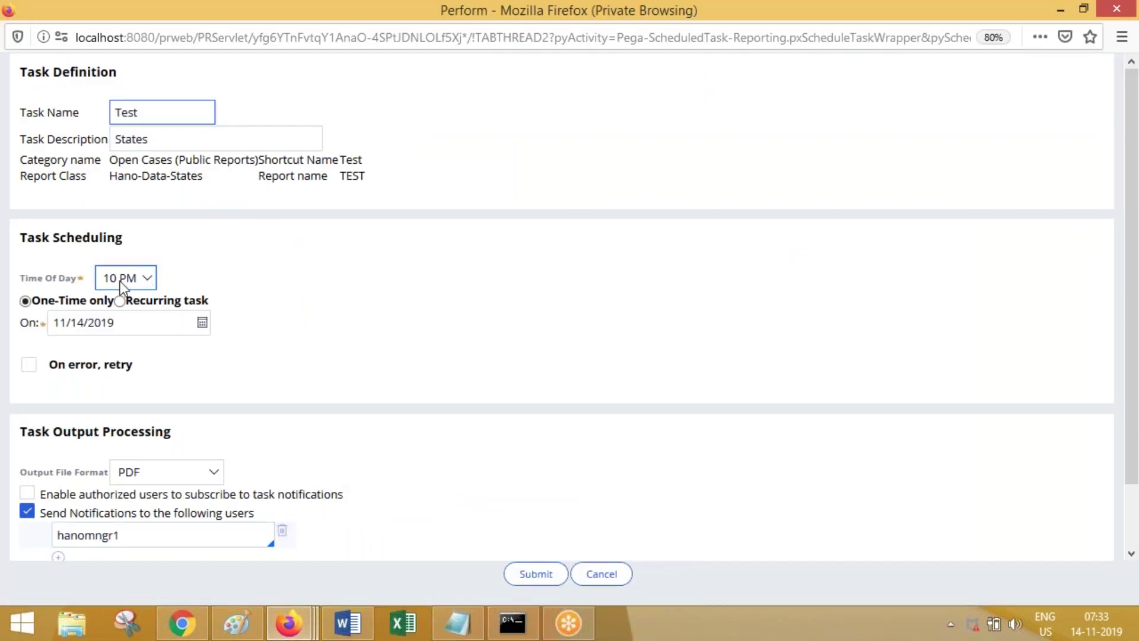
Step: Make the 10 PM task recur daily every 3 days, starting 11/21/2019
{"action": "left_click", "coordinate": [137, 282]}
{"action": "left_click", "coordinate": [138, 283]}
{"action": "left_click", "coordinate": [120, 301]}
{"action": "left_click", "coordinate": [142, 341]}
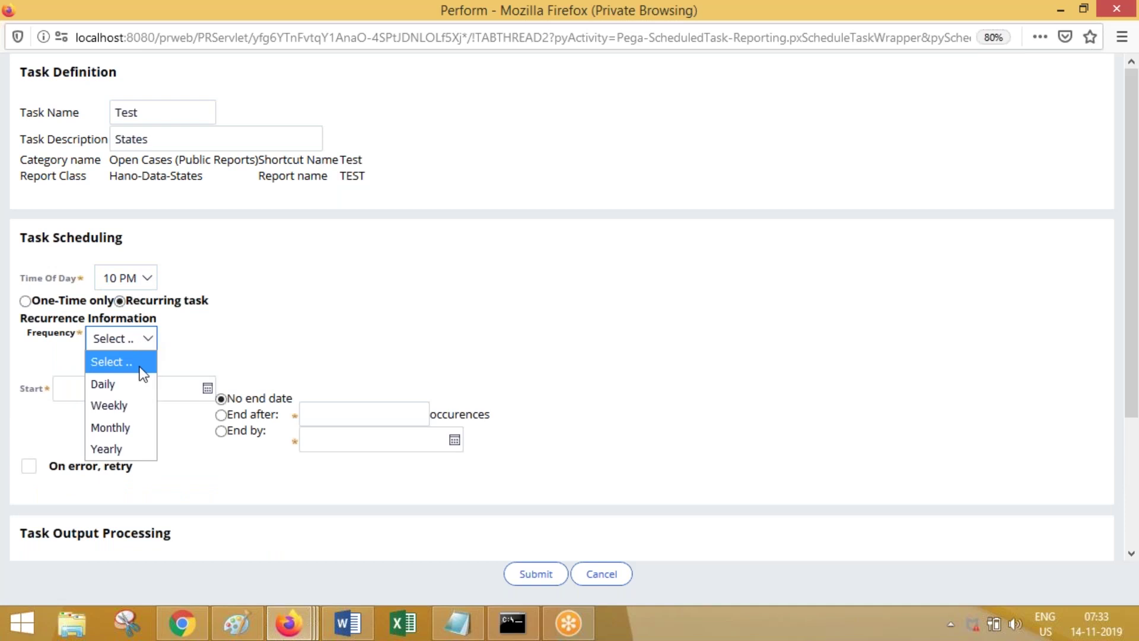
{"action": "left_click", "coordinate": [135, 383]}
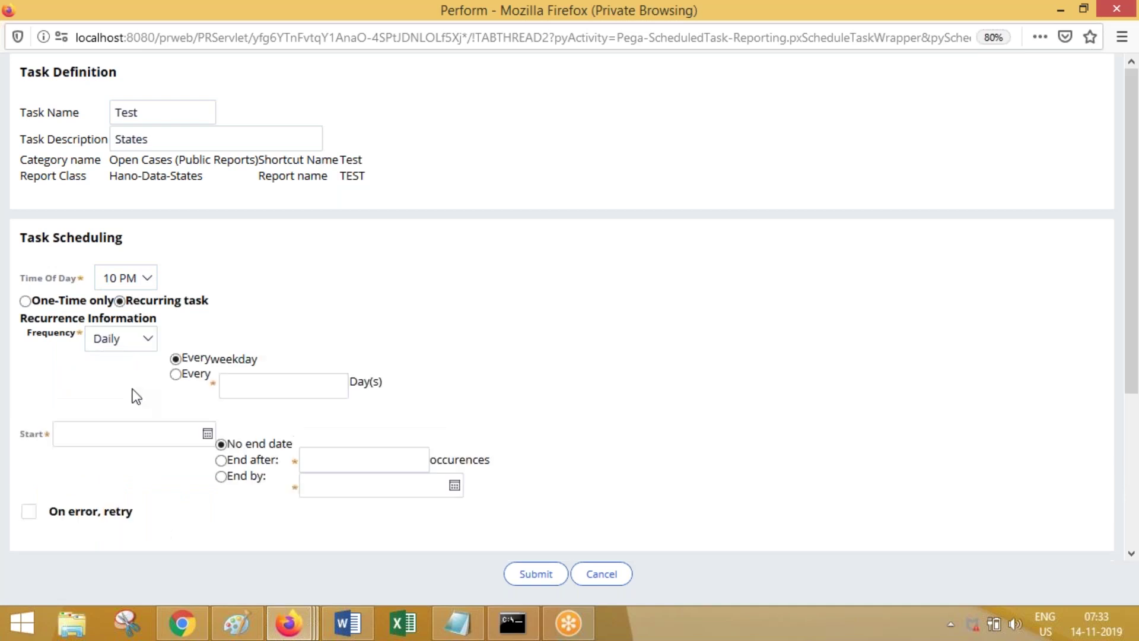
{"action": "left_click", "coordinate": [175, 374]}
{"action": "left_click", "coordinate": [231, 386]}
{"action": "type", "text": "3"}
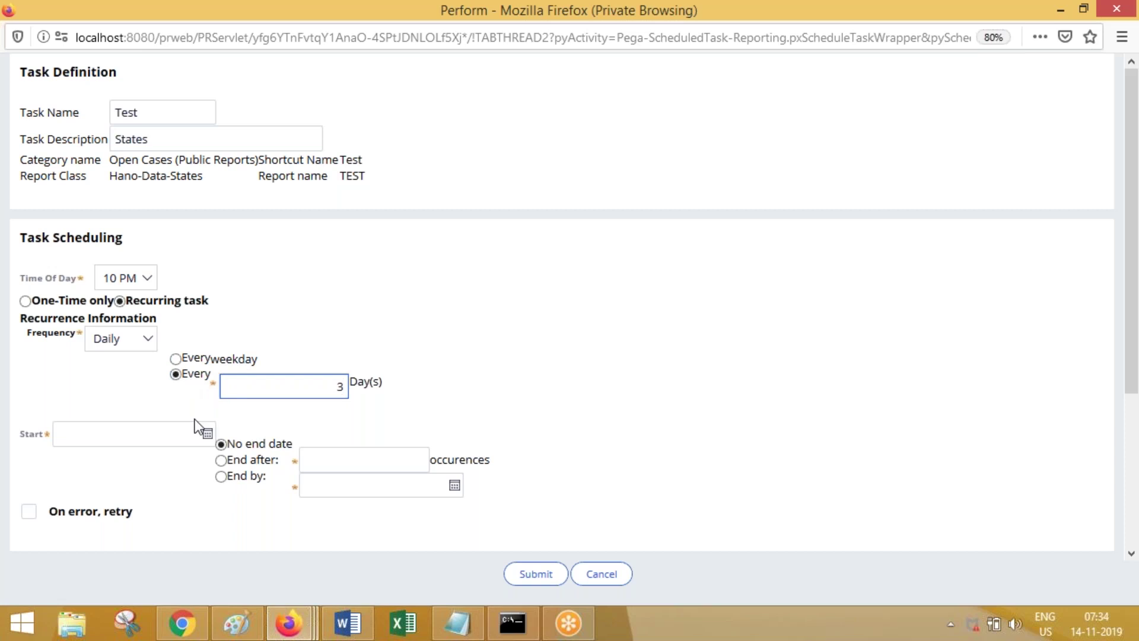
{"action": "left_click", "coordinate": [207, 434]}
{"action": "left_click", "coordinate": [186, 345]}
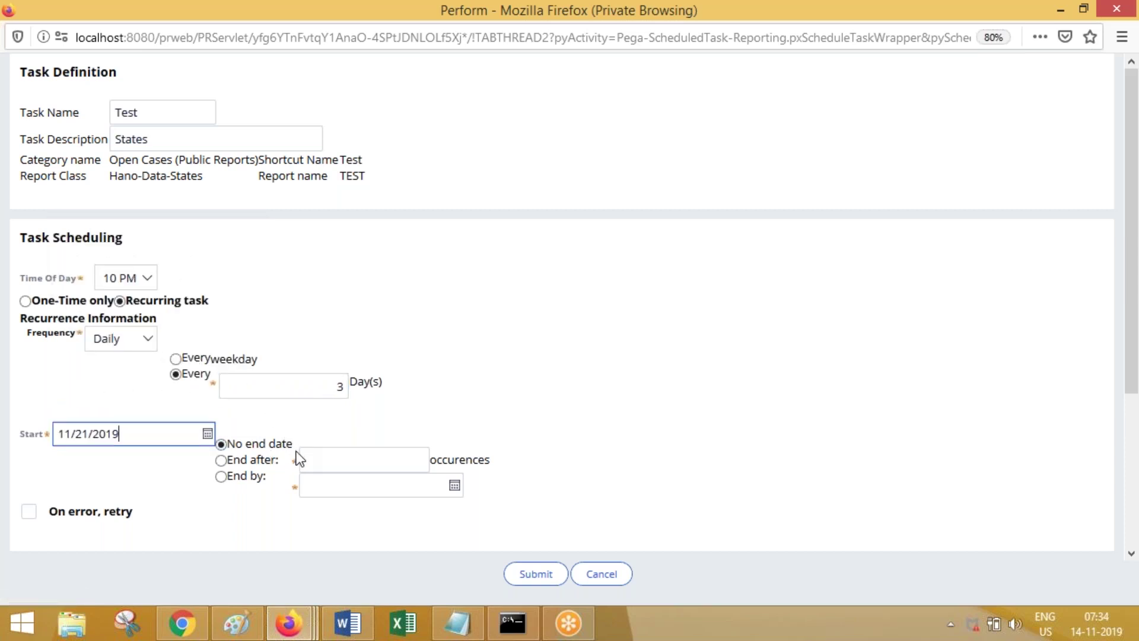
Step: Keep PDF as the output file format, then switch to the Dev Studio window
{"action": "left_click_drag", "start_coordinate": [1136, 346], "coordinate": [1136, 460]}
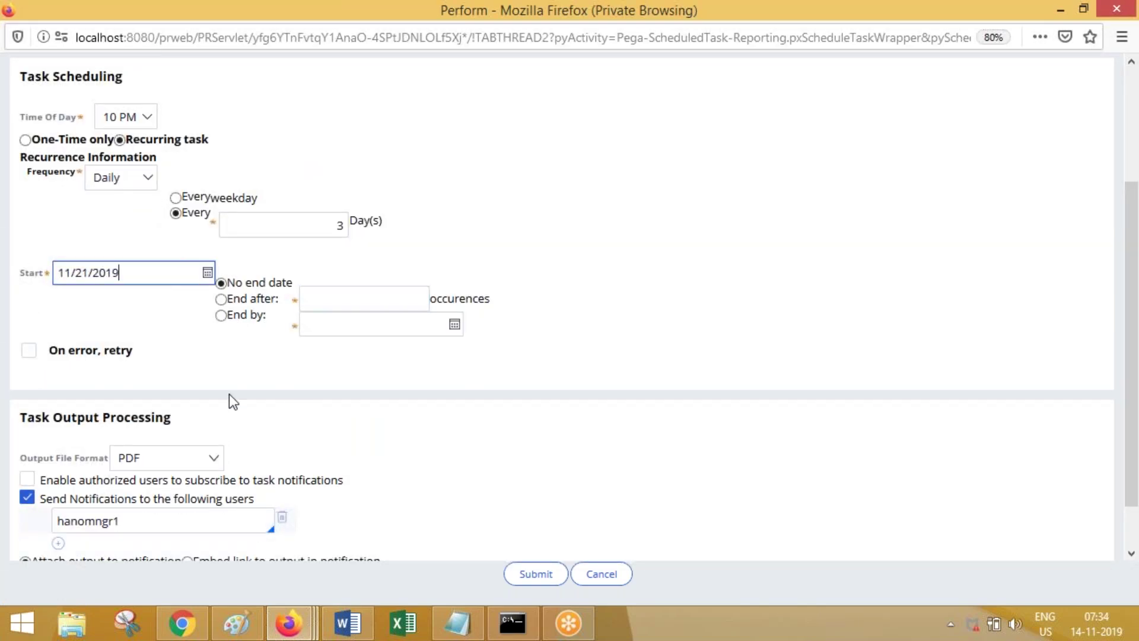
{"action": "scroll", "coordinate": [417, 444], "scroll_direction": "down", "scroll_amount": 2}
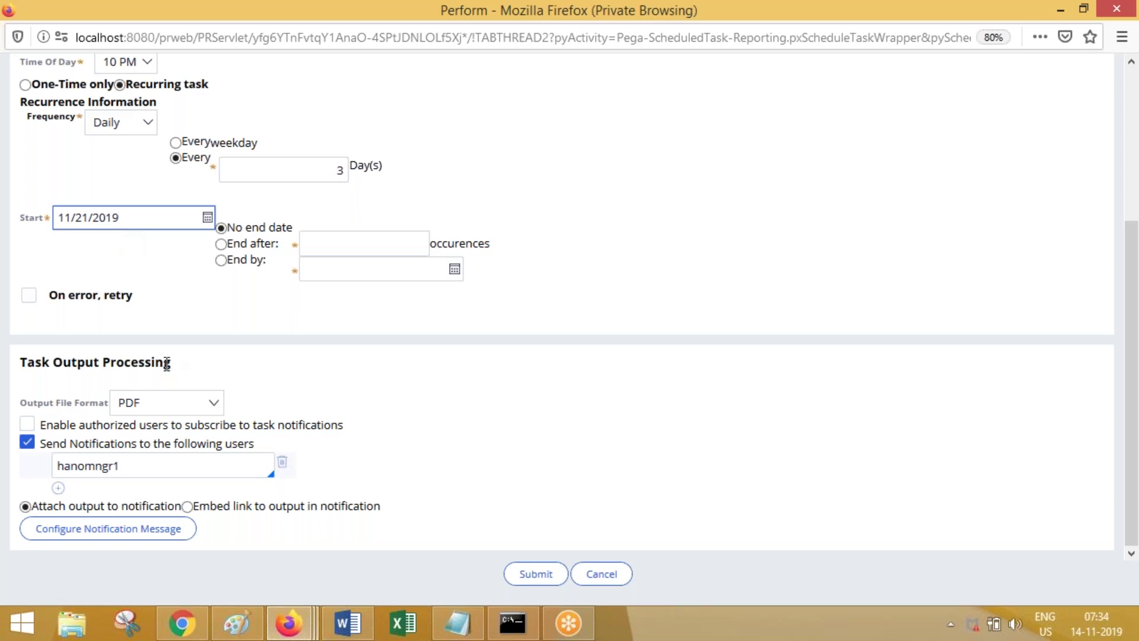
{"action": "left_click", "coordinate": [157, 408]}
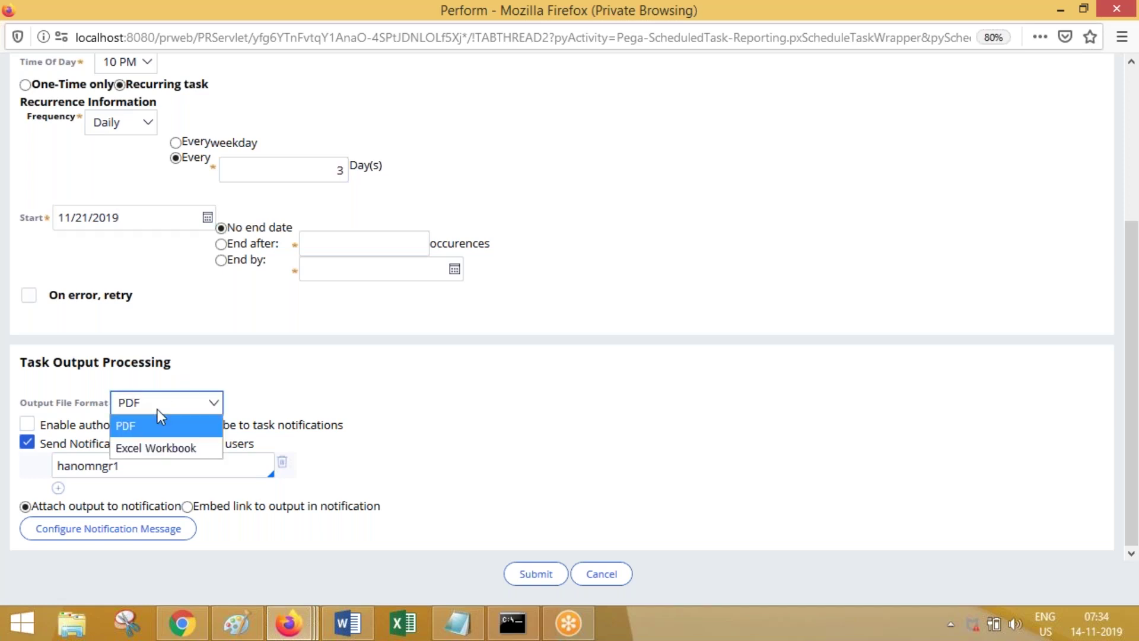
{"action": "left_click", "coordinate": [364, 394]}
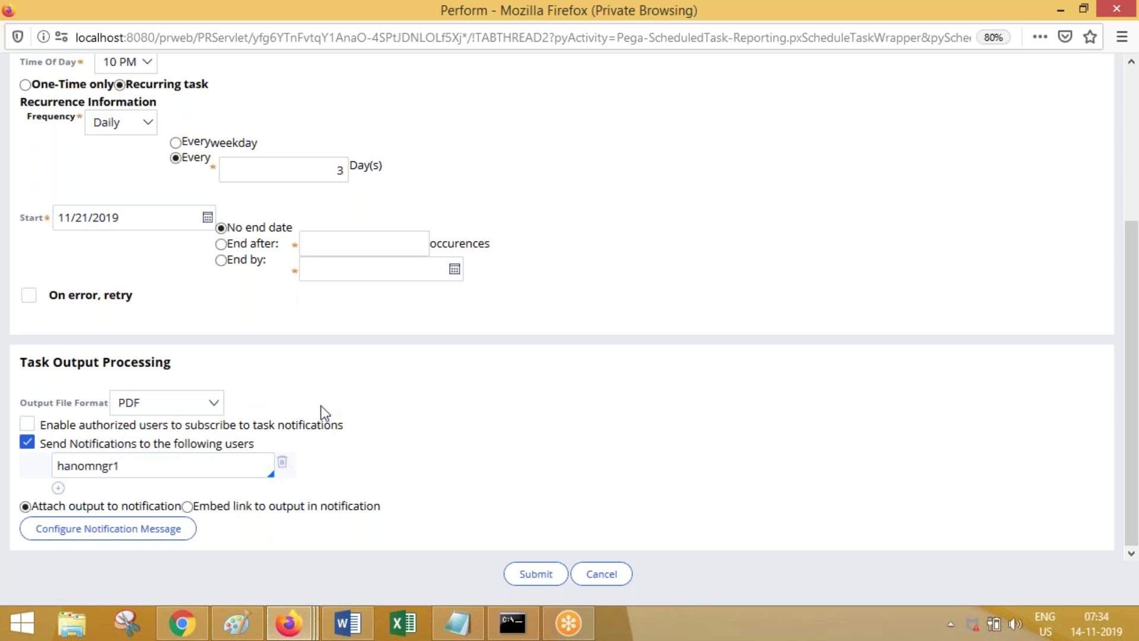
{"action": "left_click_drag", "start_coordinate": [147, 462], "coordinate": [53, 466]}
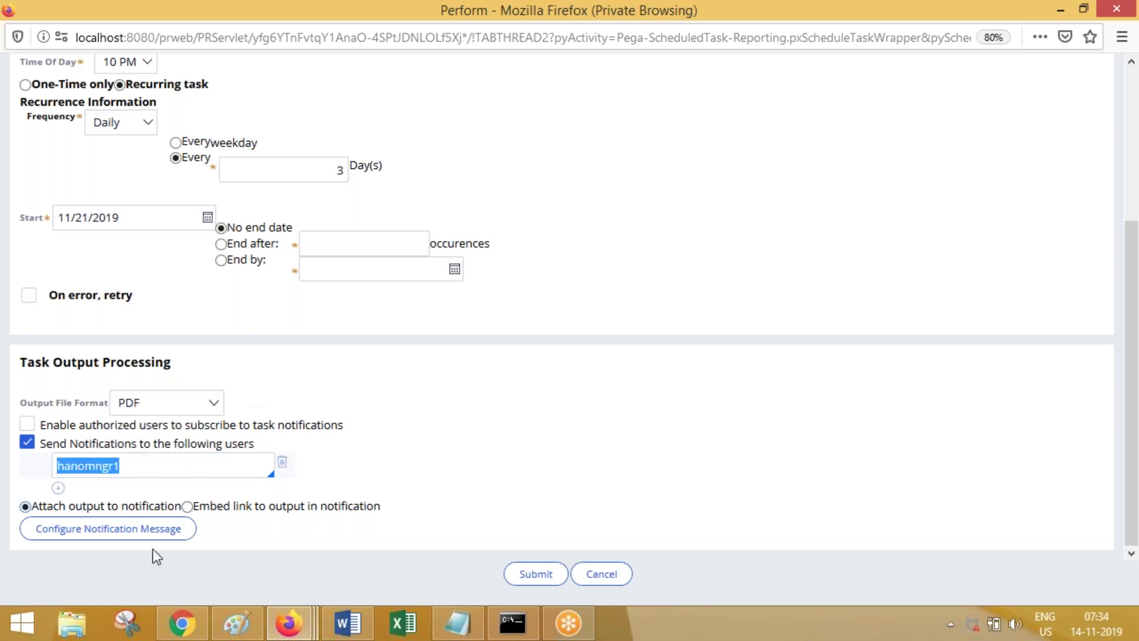
{"action": "left_click", "coordinate": [287, 627]}
{"action": "left_click", "coordinate": [158, 543]}
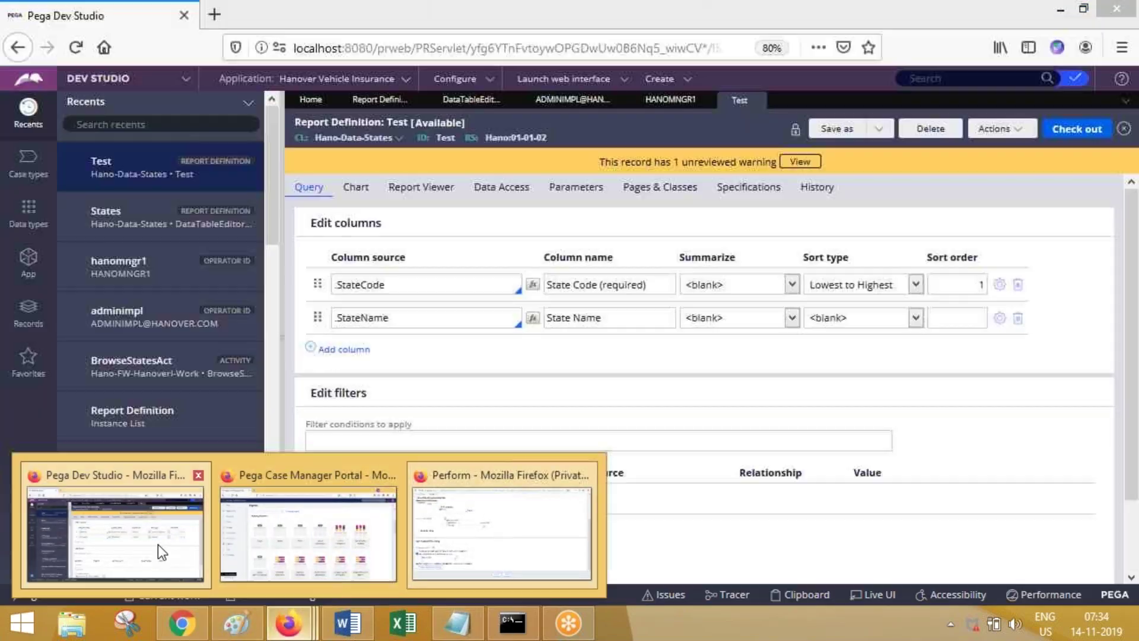
Step: Open the administrator's operator profile and retype the Email field with a new hanover.com address
{"action": "left_click", "coordinate": [30, 567]}
{"action": "left_click", "coordinate": [43, 494]}
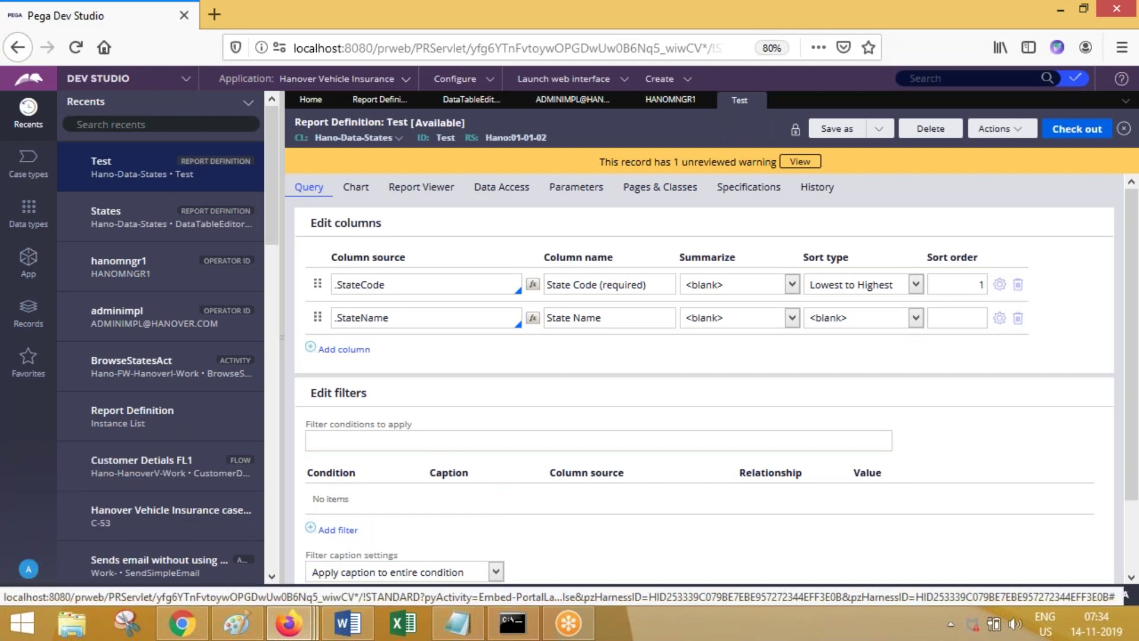
{"action": "left_click", "coordinate": [496, 541]}
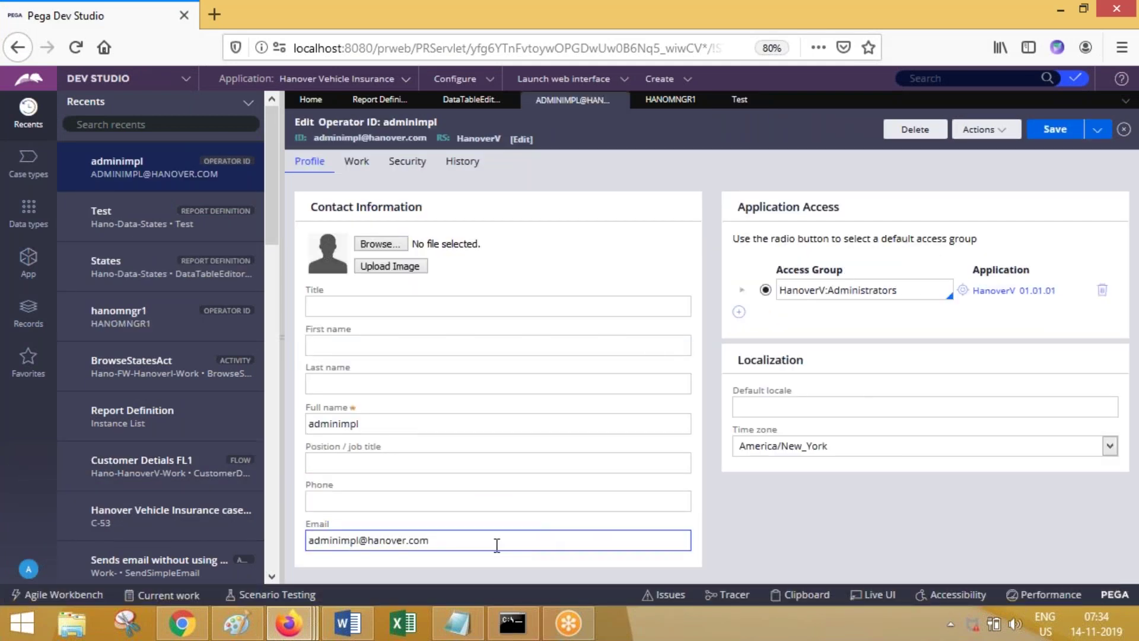
{"action": "key", "text": "ctrl+a"}
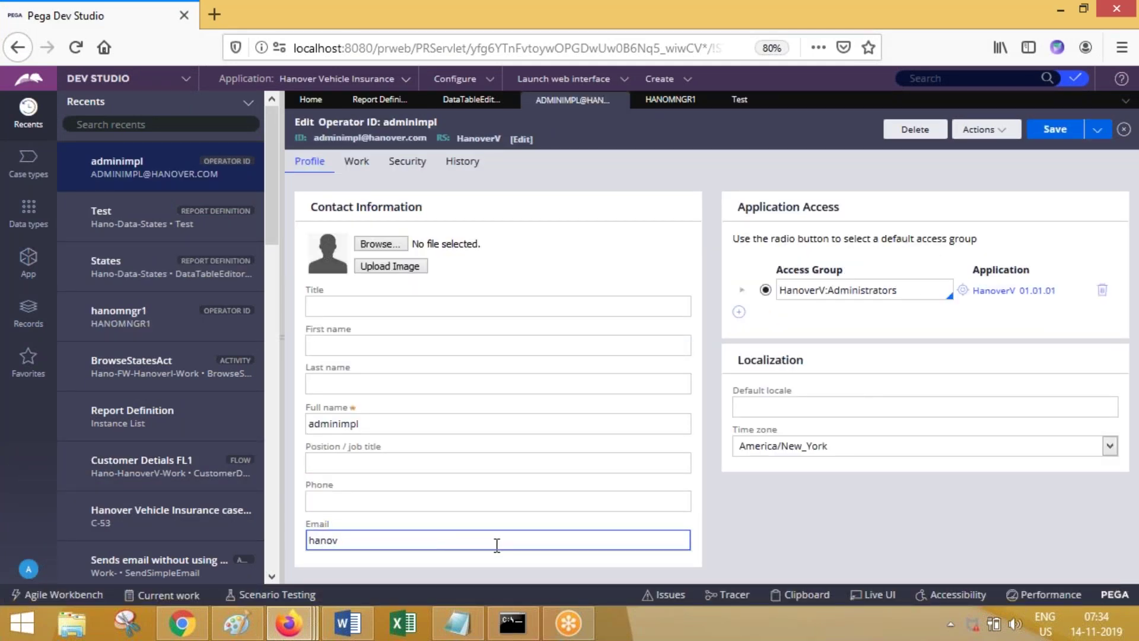
{"action": "key", "text": "Home"}
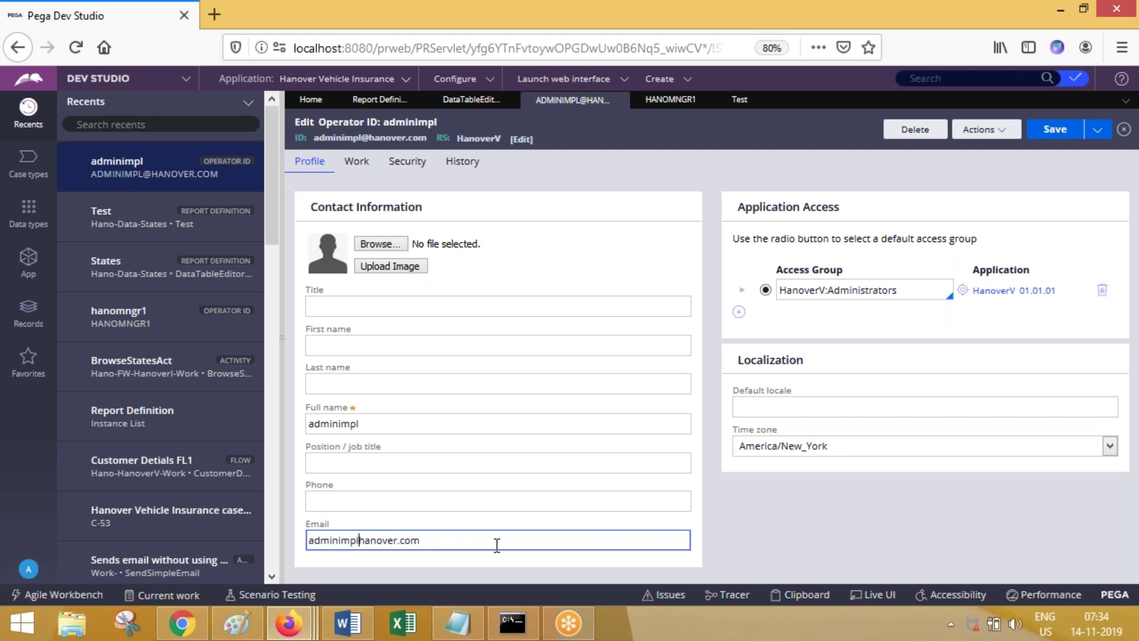
Step: Replace the name part of the e-mail address, save the profile, and reselect the domain ending
{"action": "key", "text": "Left"}
{"action": "key", "text": "Left"}
{"action": "double_click", "coordinate": [363, 541]}
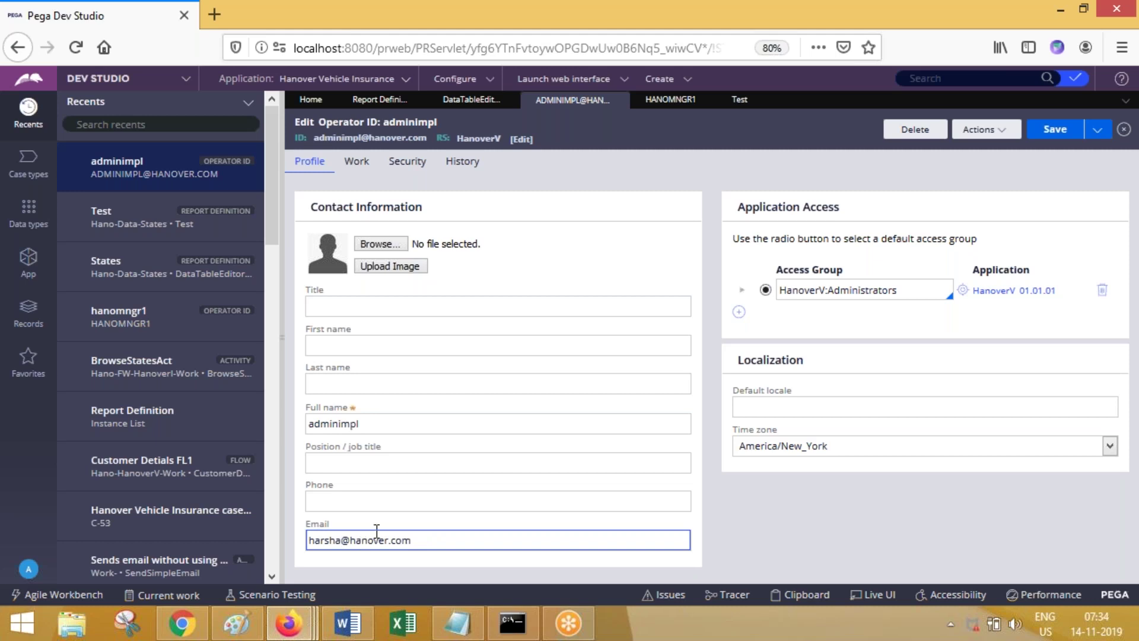
{"action": "left_click", "coordinate": [1056, 131]}
{"action": "left_click", "coordinate": [435, 540]}
{"action": "double_click", "coordinate": [435, 539]}
Step: Close the recurring Test scheduling window unsubmitted and return to the administrator's operator profile
{"action": "left_click", "coordinate": [288, 622]}
{"action": "left_click", "coordinate": [316, 543]}
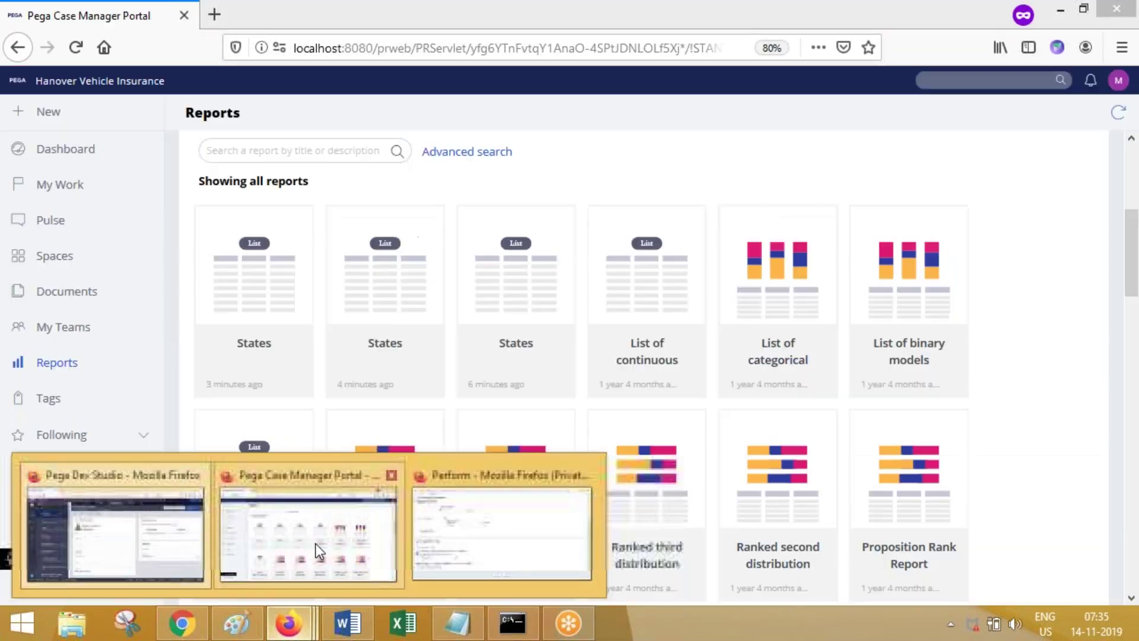
{"action": "left_click", "coordinate": [288, 623]}
{"action": "left_click", "coordinate": [465, 538]}
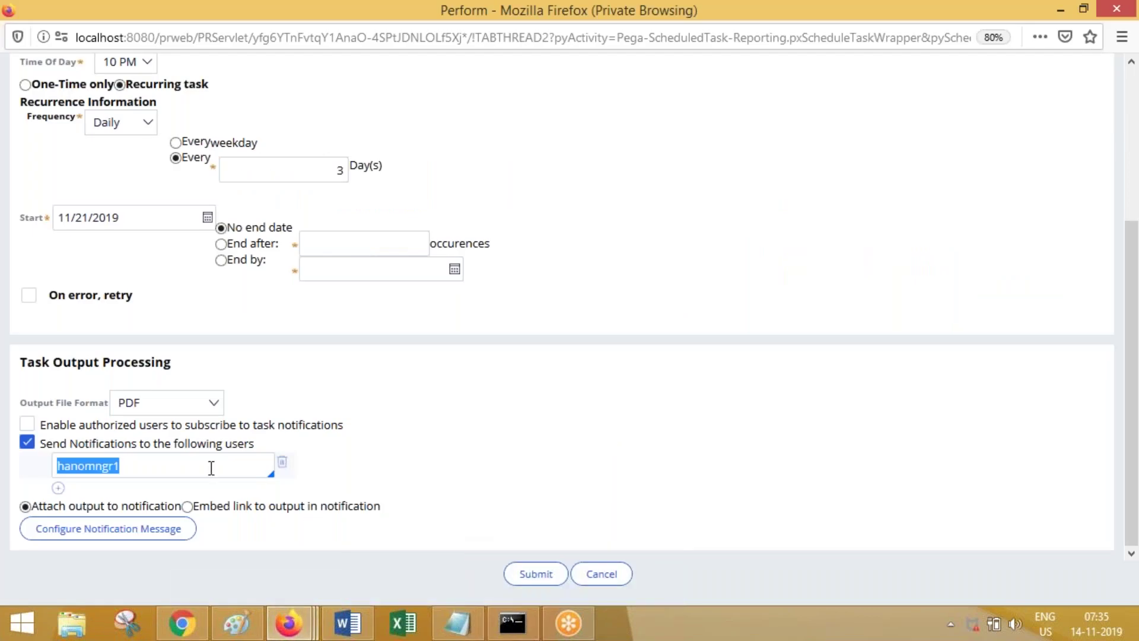
{"action": "left_click", "coordinate": [167, 464]}
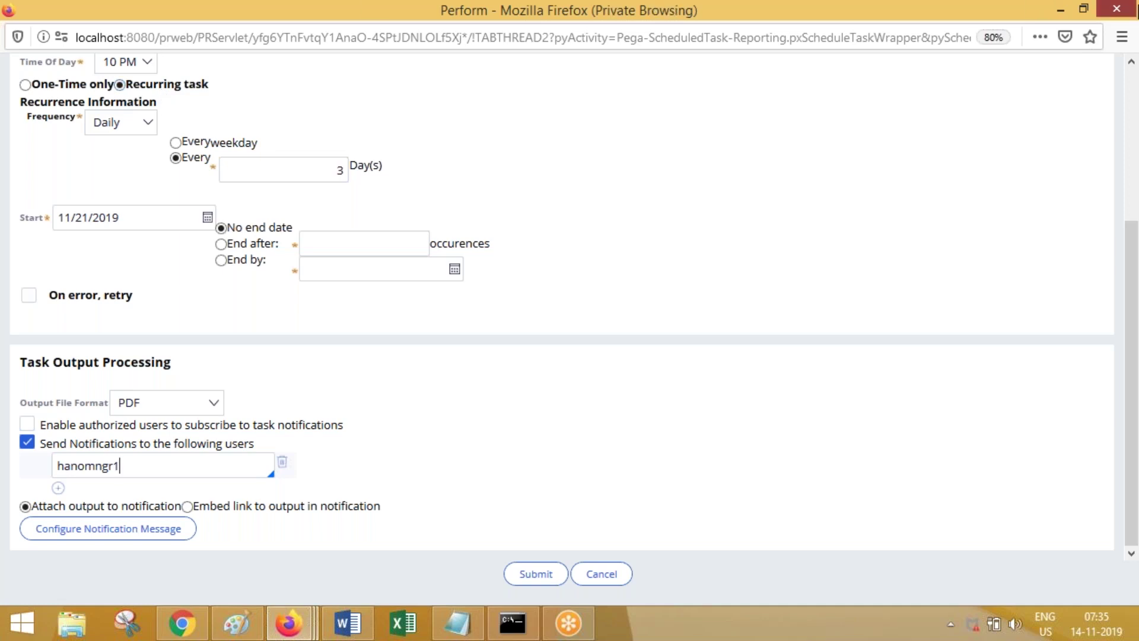
{"action": "left_click", "coordinate": [1116, 8]}
{"action": "left_click", "coordinate": [1071, 10]}
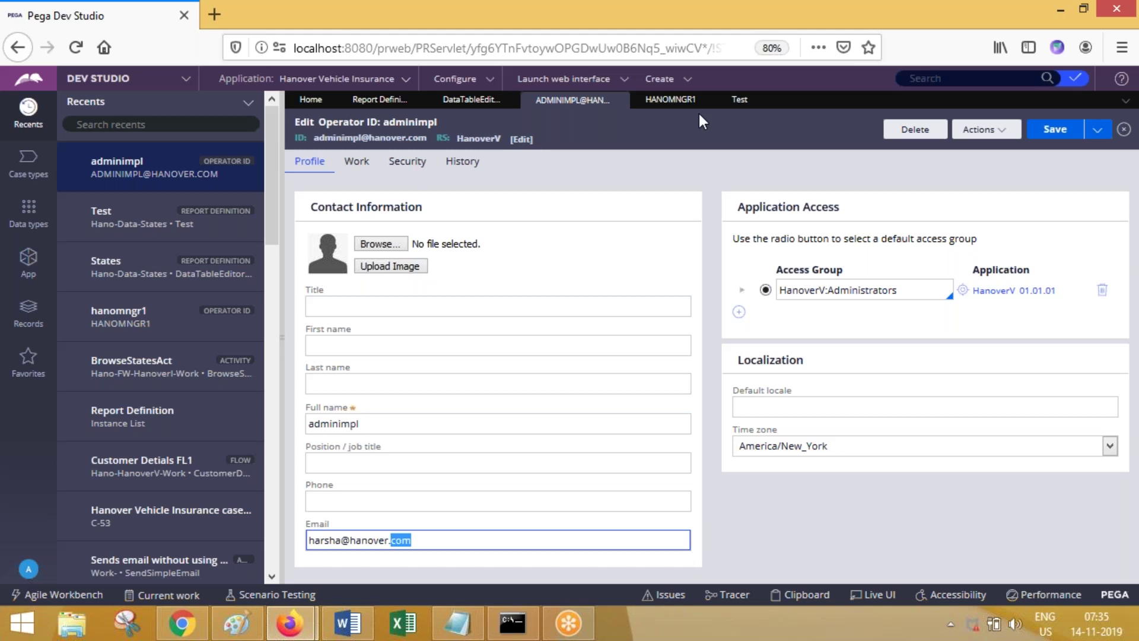
Step: Bring the DataTableEdit tab forward to show Report Definition: States viewer settings
{"action": "left_click", "coordinate": [468, 100]}
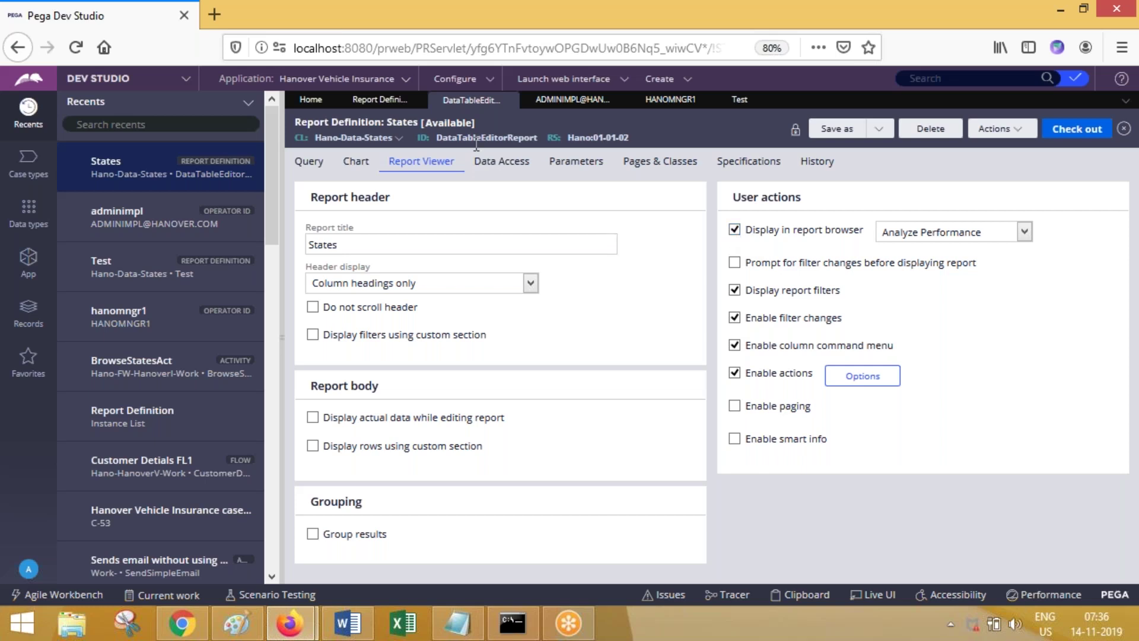
Step: Show the States report's Data Access settings, then close the Test report definition tab
{"action": "left_click", "coordinate": [501, 161]}
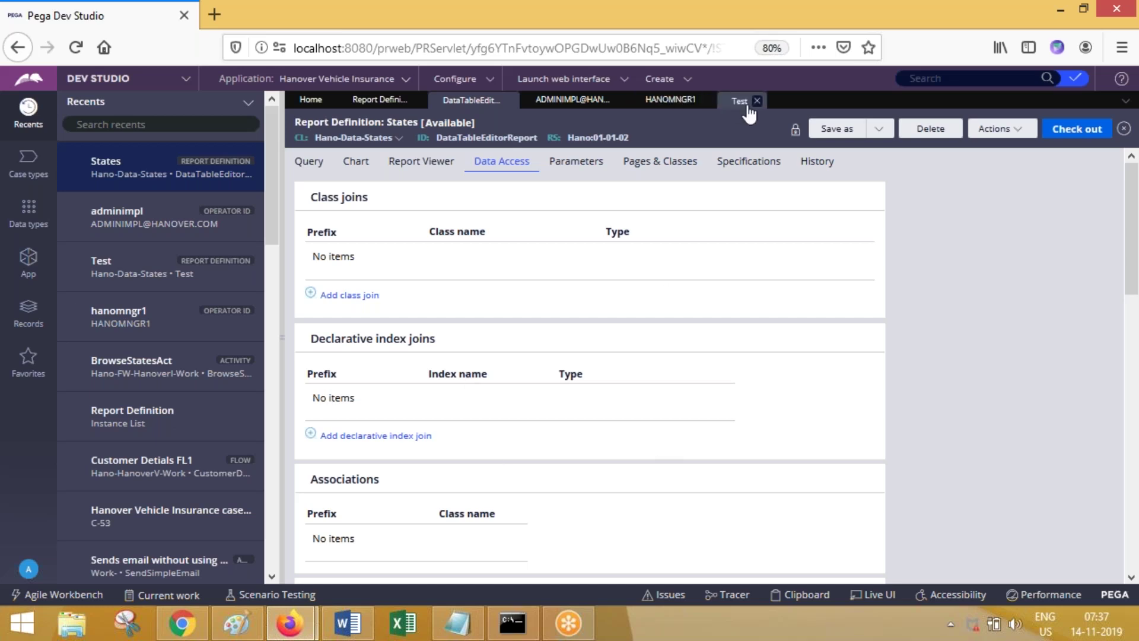
{"action": "left_click", "coordinate": [756, 100]}
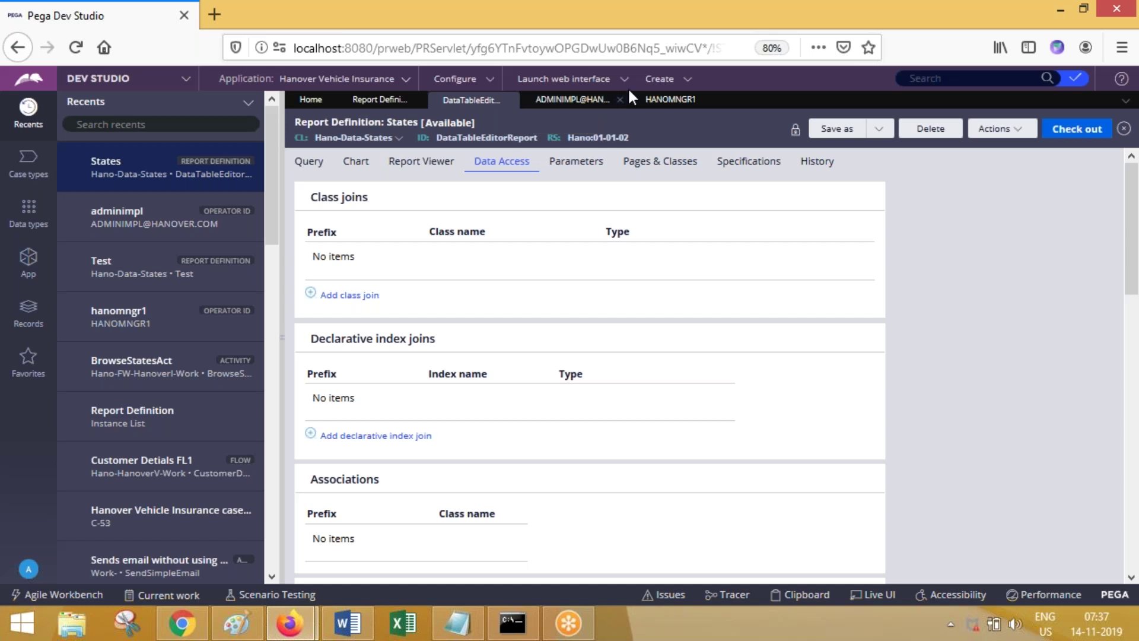
Step: Close the HANOMNGR1, ADMINIMPL, States and DataTableEdit tabs, leaving only the Home dashboard
{"action": "left_click", "coordinate": [709, 100]}
{"action": "left_click", "coordinate": [633, 101]}
{"action": "left_click", "coordinate": [510, 101]}
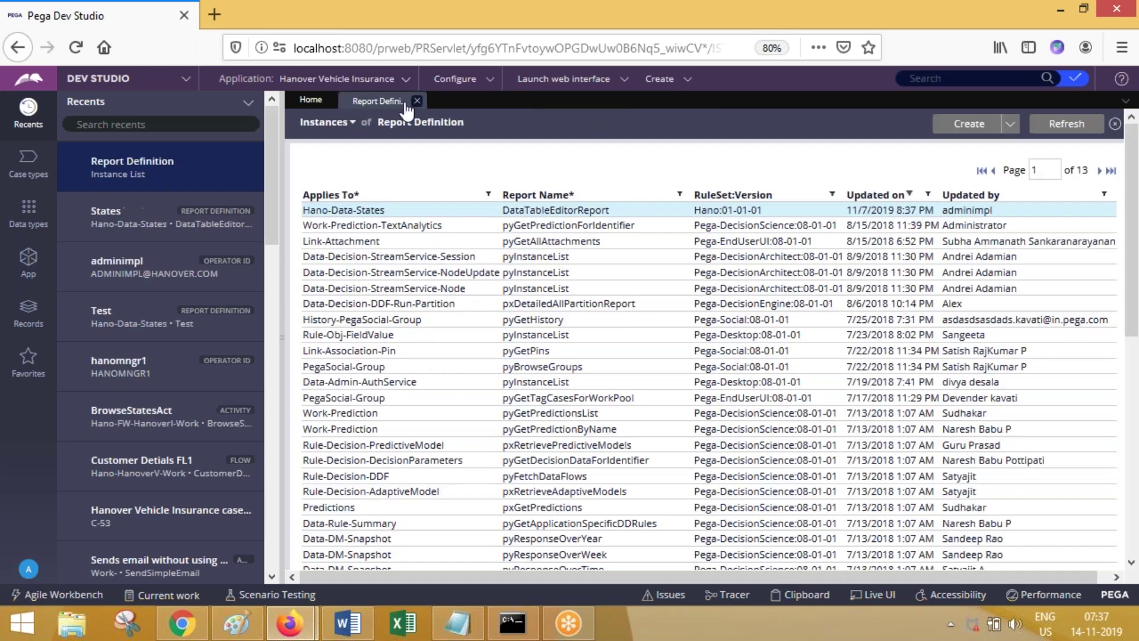
{"action": "left_click", "coordinate": [409, 100]}
Step: Show the App class explorer with Reports collapsed, then bring up the Notepad best-practice notes
{"action": "left_click", "coordinate": [22, 275]}
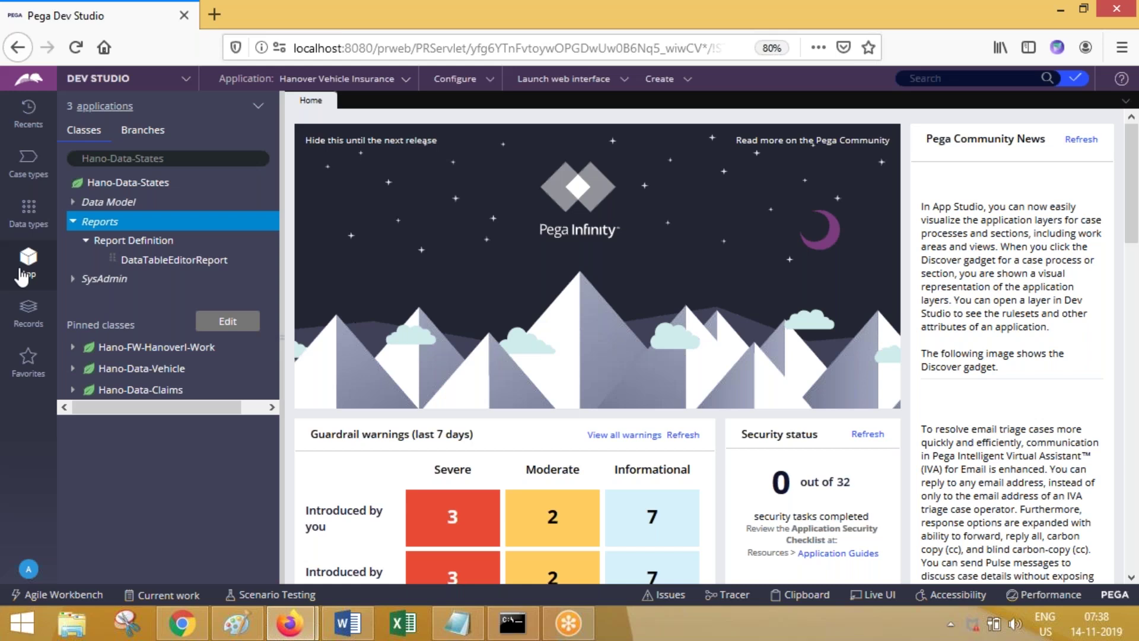
{"action": "left_click", "coordinate": [73, 221]}
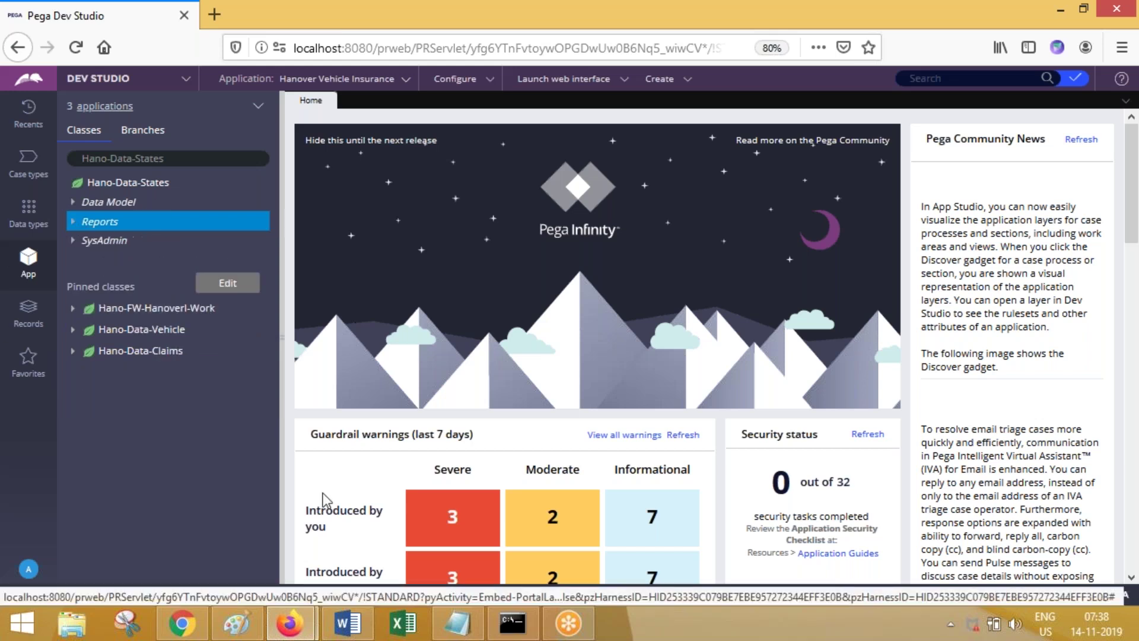
{"action": "left_click", "coordinate": [458, 635]}
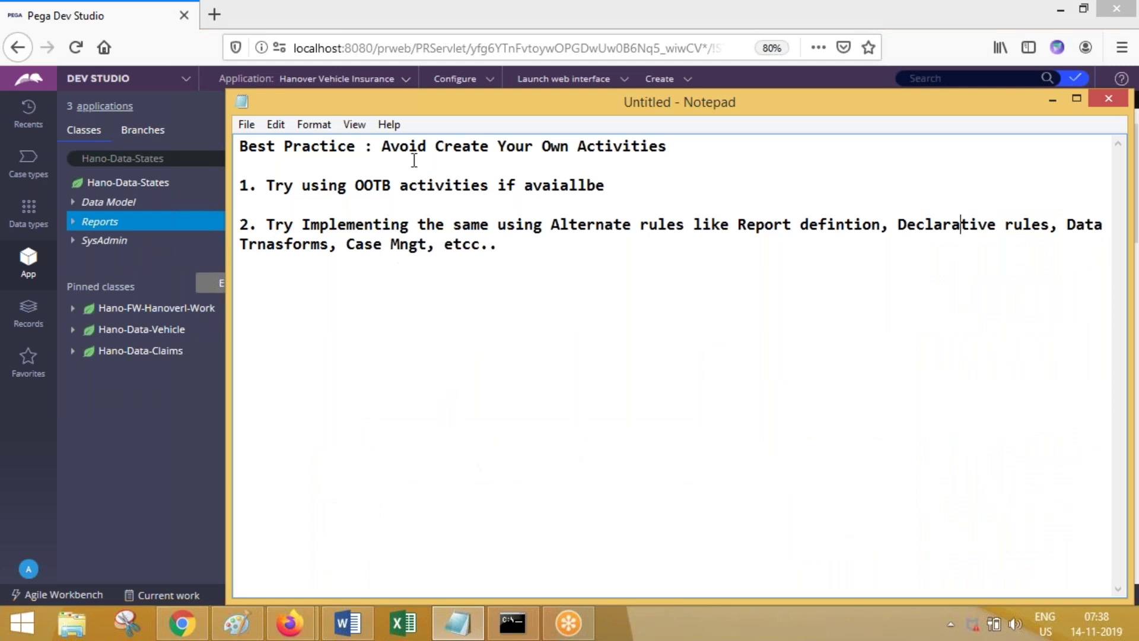
{"action": "left_click_drag", "start_coordinate": [382, 147], "coordinate": [690, 151]}
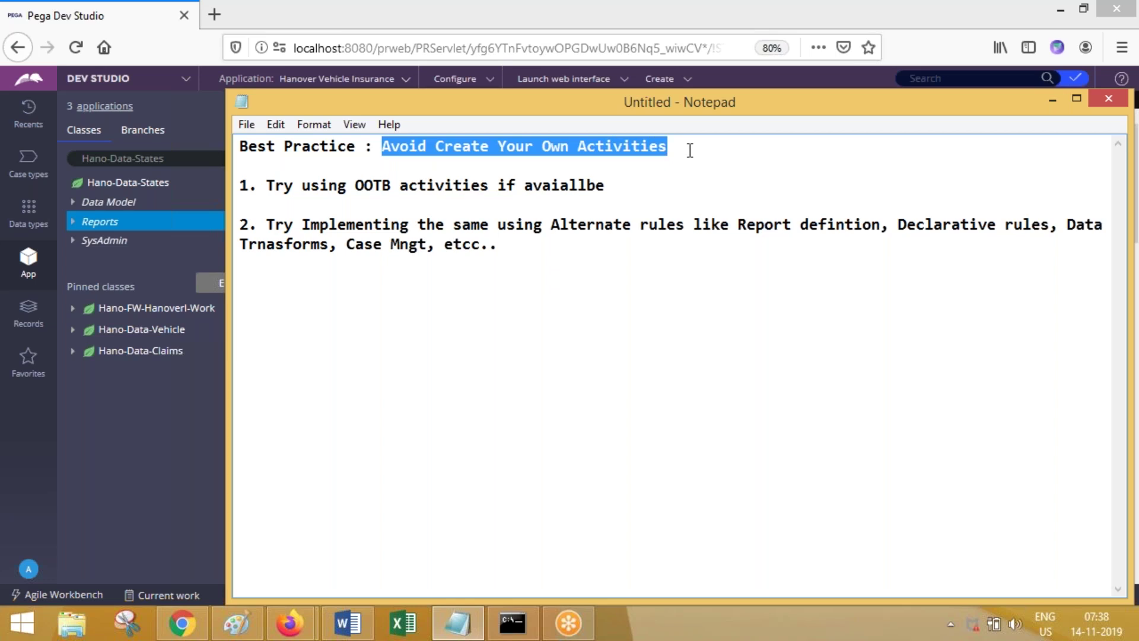
{"action": "left_click_drag", "start_coordinate": [392, 185], "coordinate": [655, 180]}
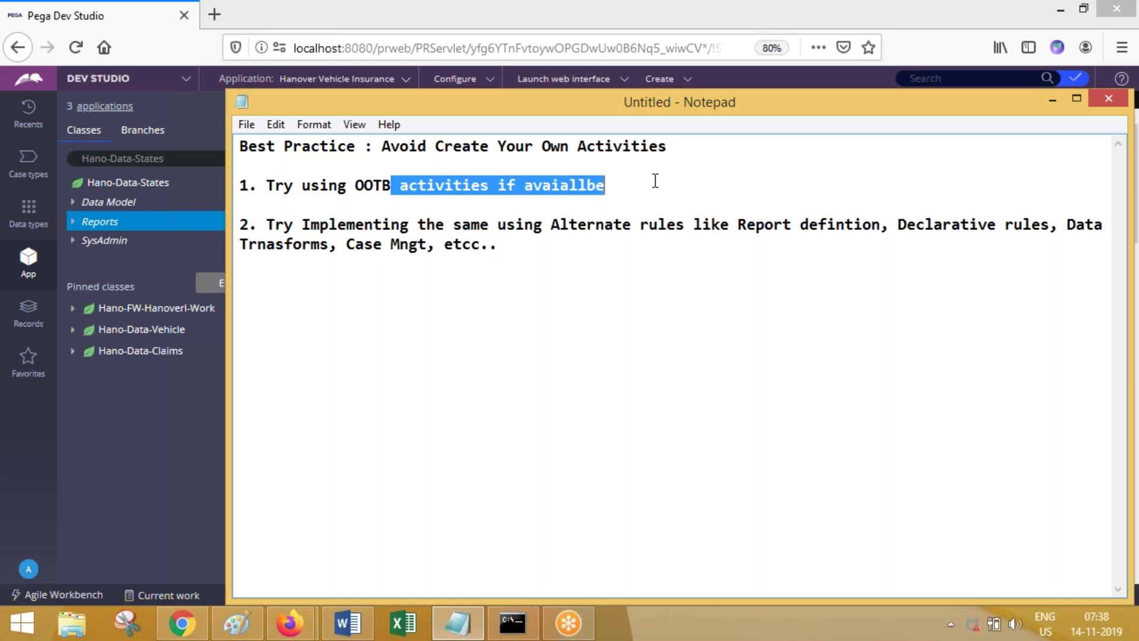
{"action": "left_click", "coordinate": [1058, 102]}
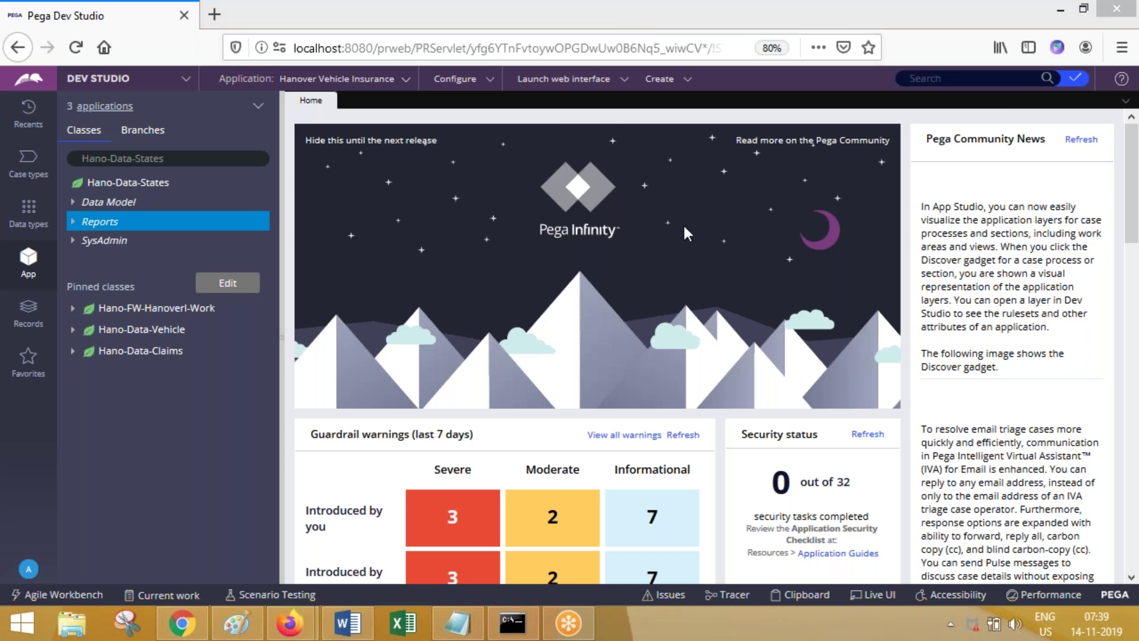
{"action": "left_click", "coordinate": [203, 157]}
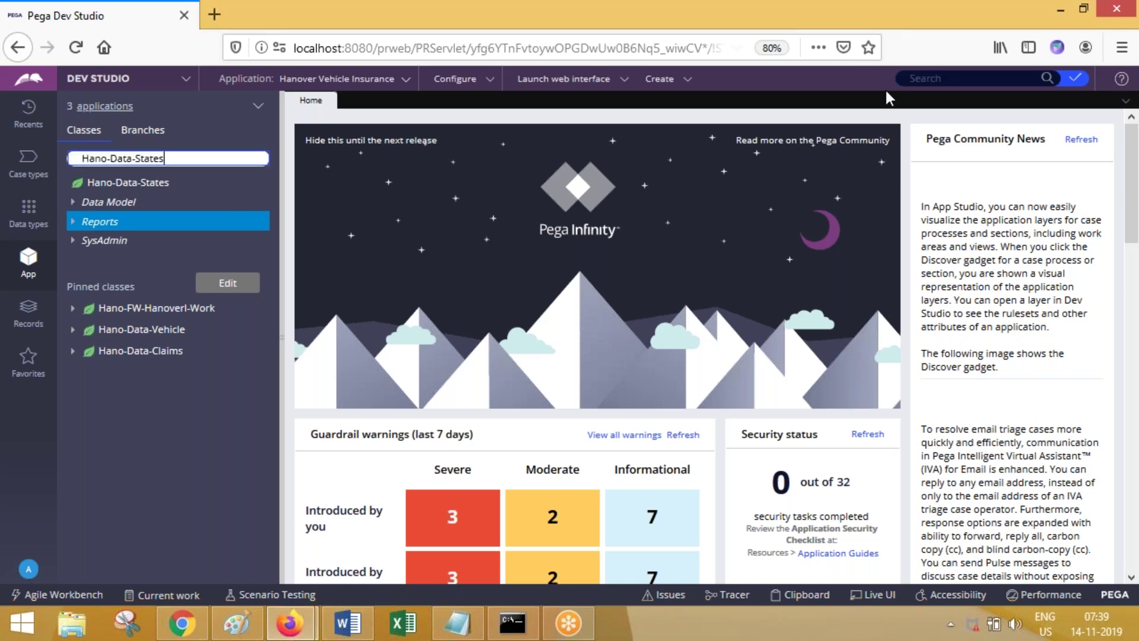
{"action": "left_click", "coordinate": [941, 86]}
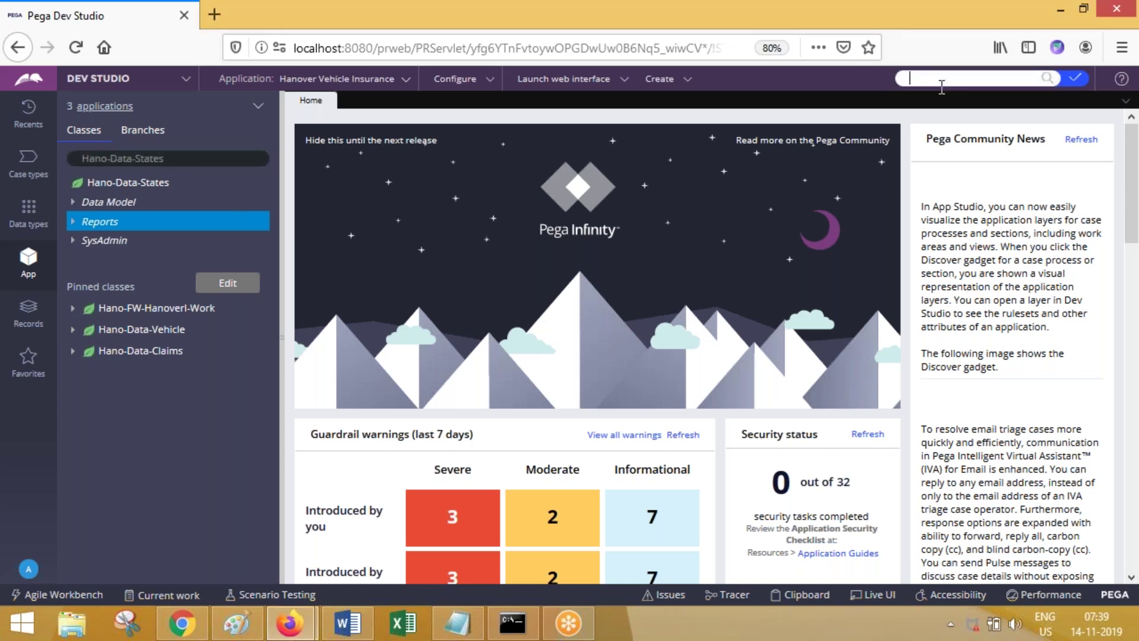
{"action": "left_click", "coordinate": [705, 107]}
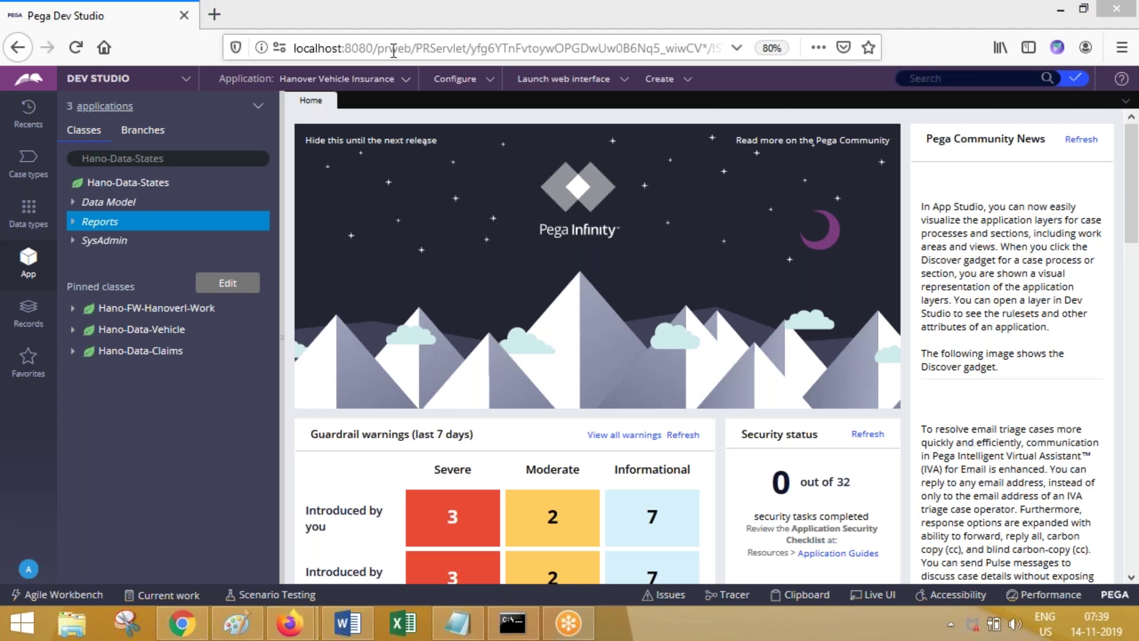
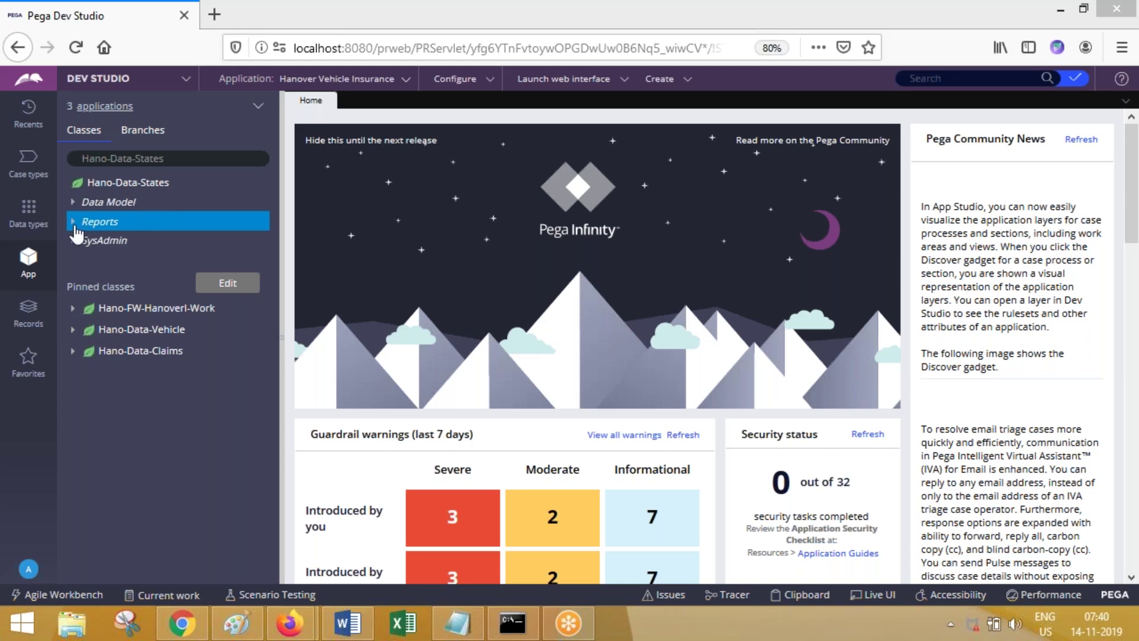
Step: Expand Hano-Data-States Reports to list DataTableEditorReport, open it briefly, then close it
{"action": "left_click", "coordinate": [142, 222]}
{"action": "left_click", "coordinate": [144, 261]}
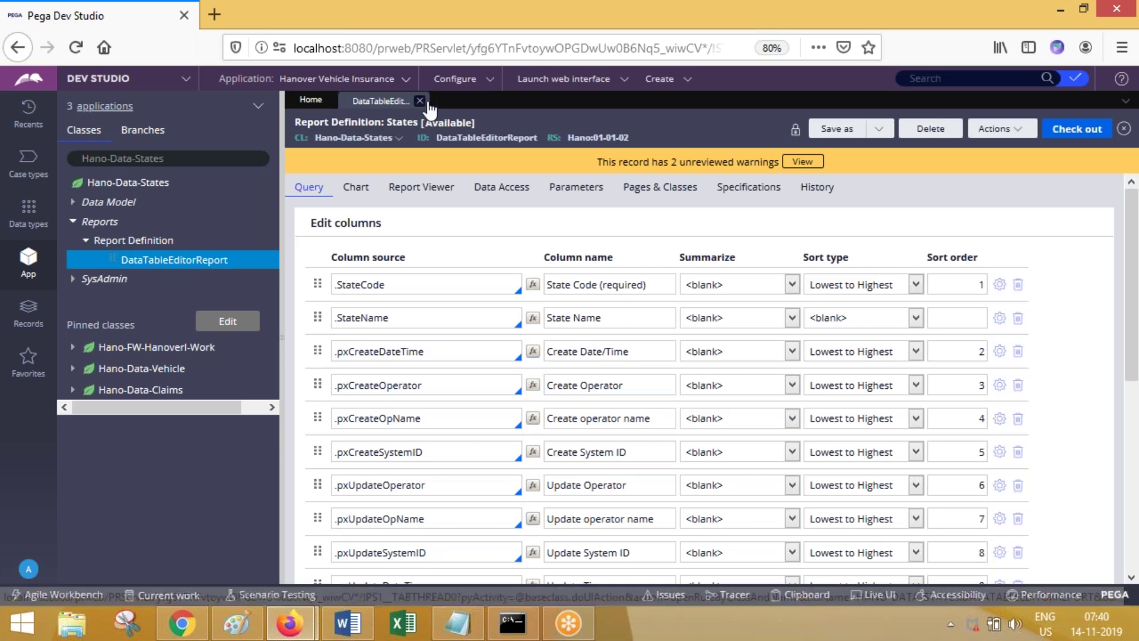
{"action": "left_click", "coordinate": [420, 101]}
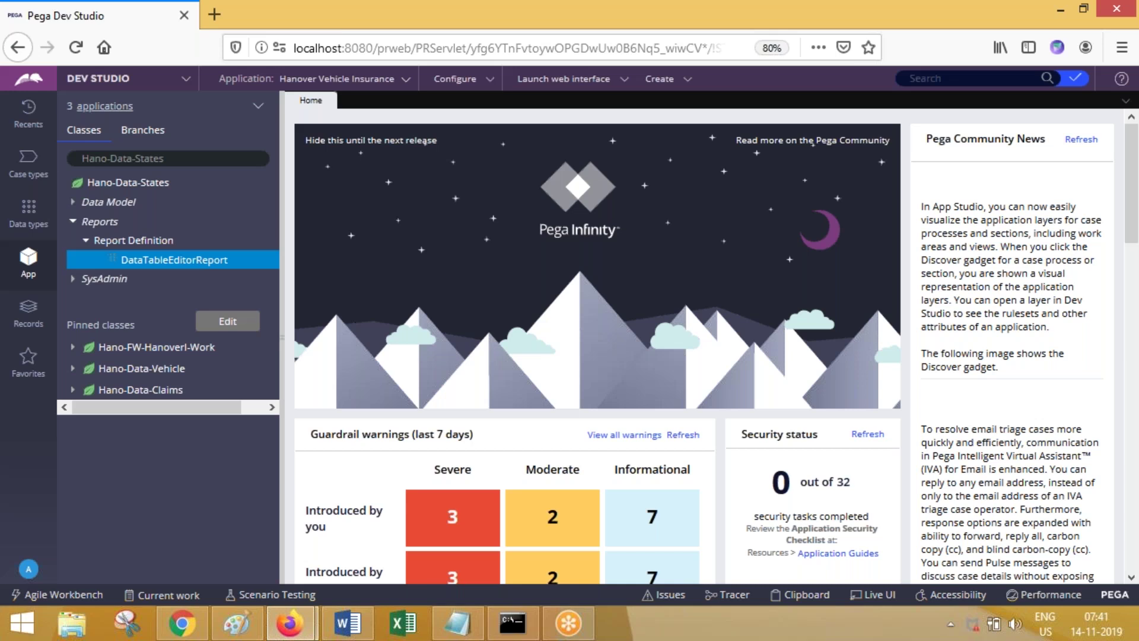
{"action": "left_click", "coordinate": [597, 19]}
{"action": "left_click", "coordinate": [459, 622]}
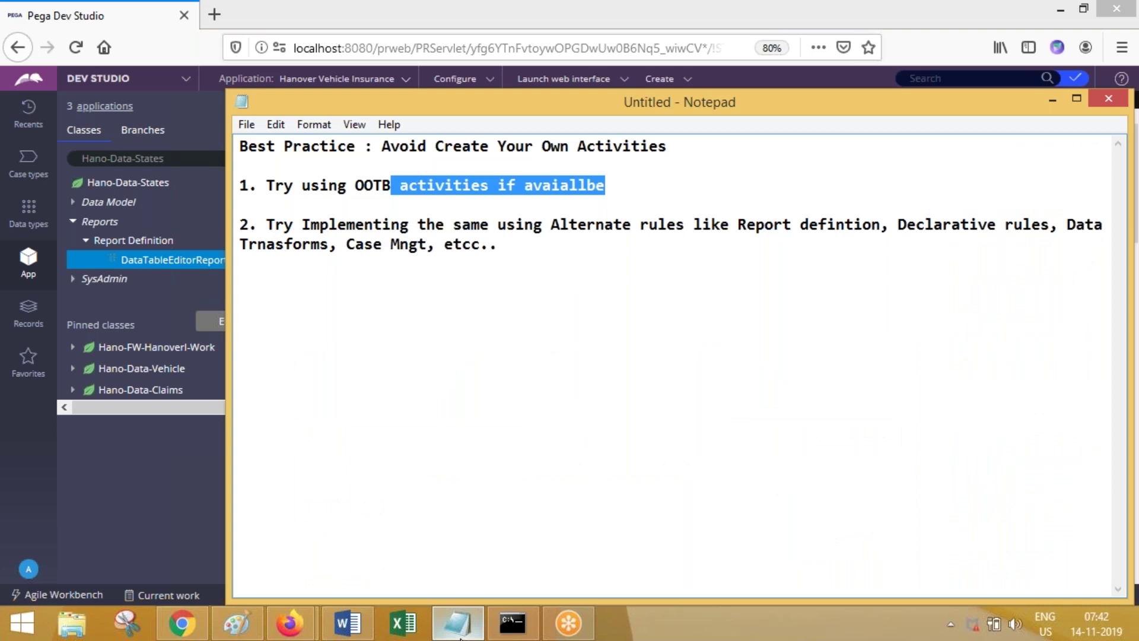
{"action": "left_click", "coordinate": [459, 624]}
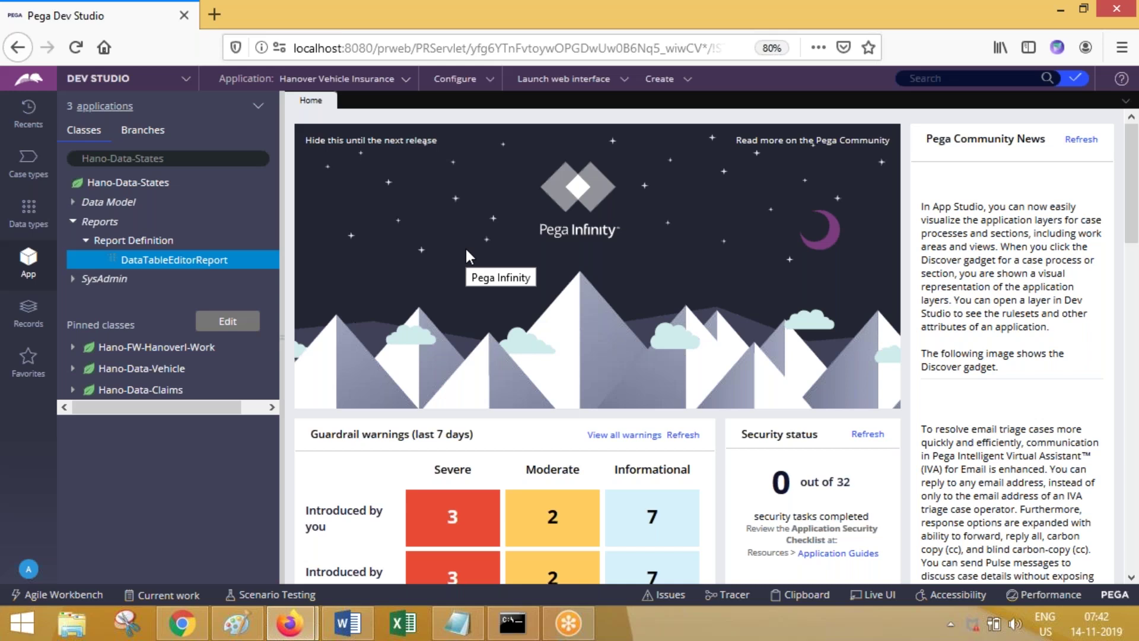
Step: Reopen and close DataTableEditorReport, then list the application's data types, including States
{"action": "left_click", "coordinate": [74, 225]}
{"action": "left_click", "coordinate": [74, 224]}
{"action": "left_click", "coordinate": [146, 266]}
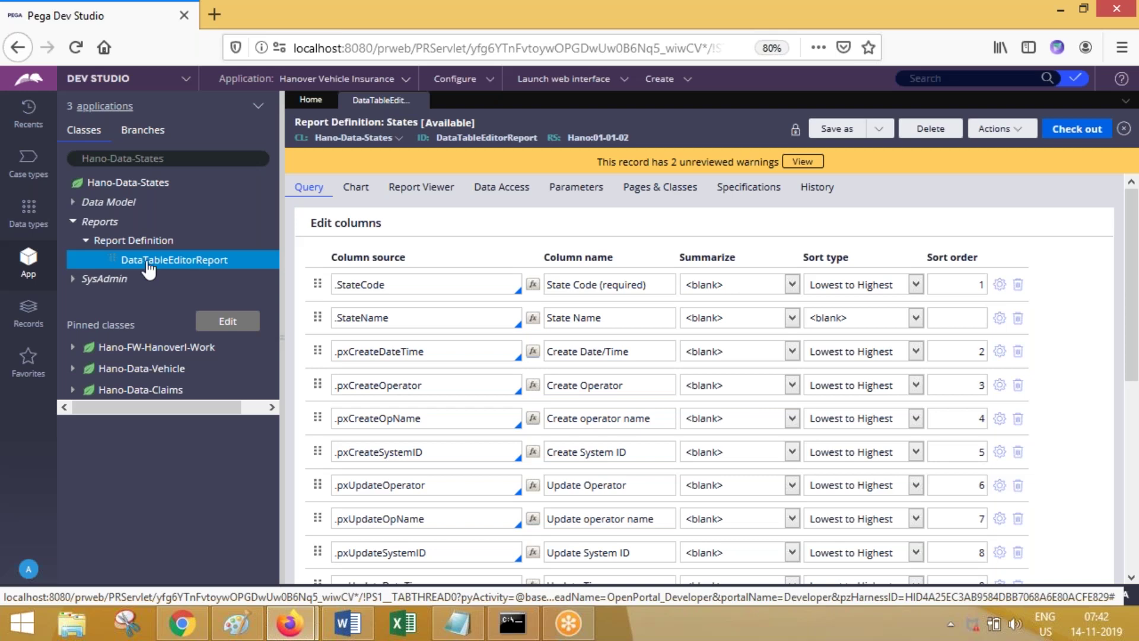
{"action": "left_click", "coordinate": [420, 102]}
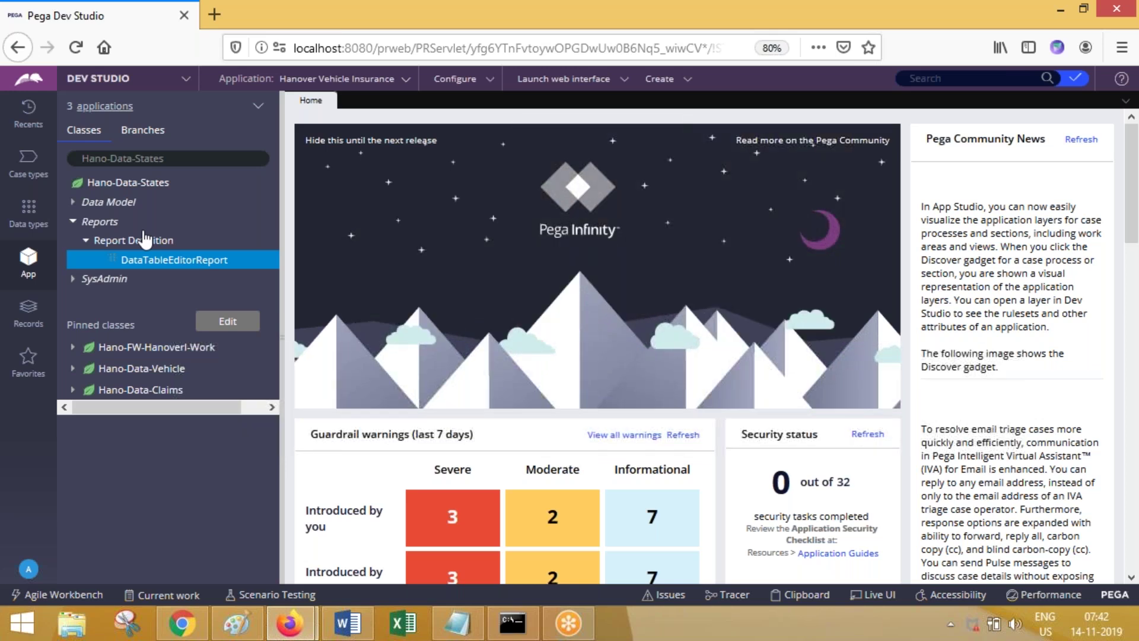
{"action": "left_click", "coordinate": [598, 21]}
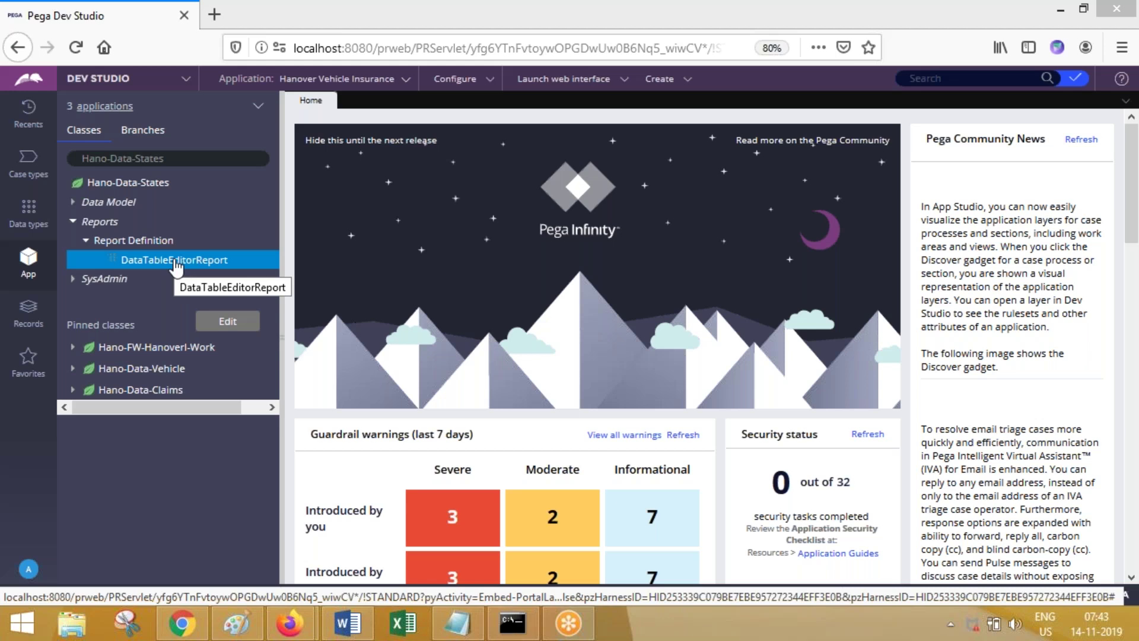
{"action": "left_click", "coordinate": [31, 213]}
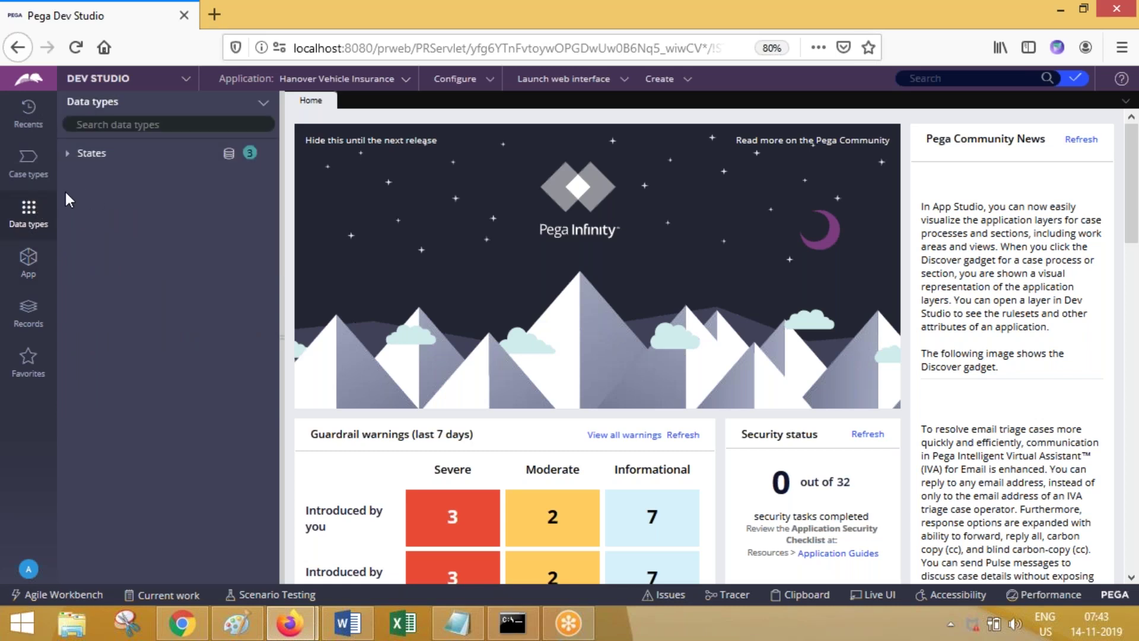
Step: View the States records (only AP, Andhra Pradesh), then return the explorer to the class tree
{"action": "left_click", "coordinate": [95, 153]}
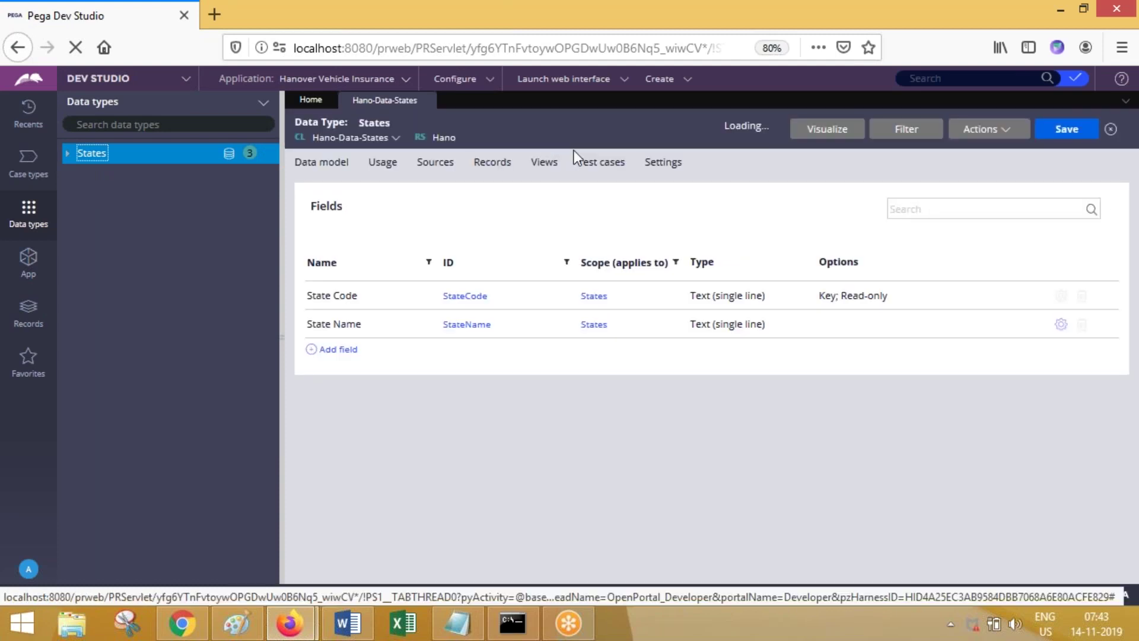
{"action": "left_click", "coordinate": [497, 165]}
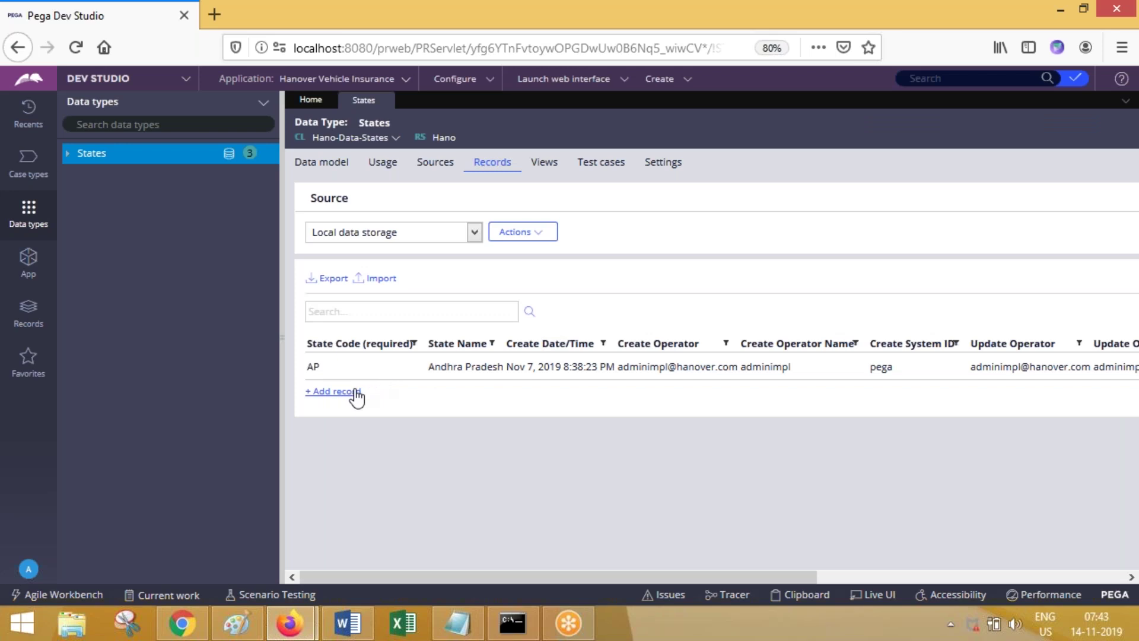
{"action": "left_click", "coordinate": [29, 258]}
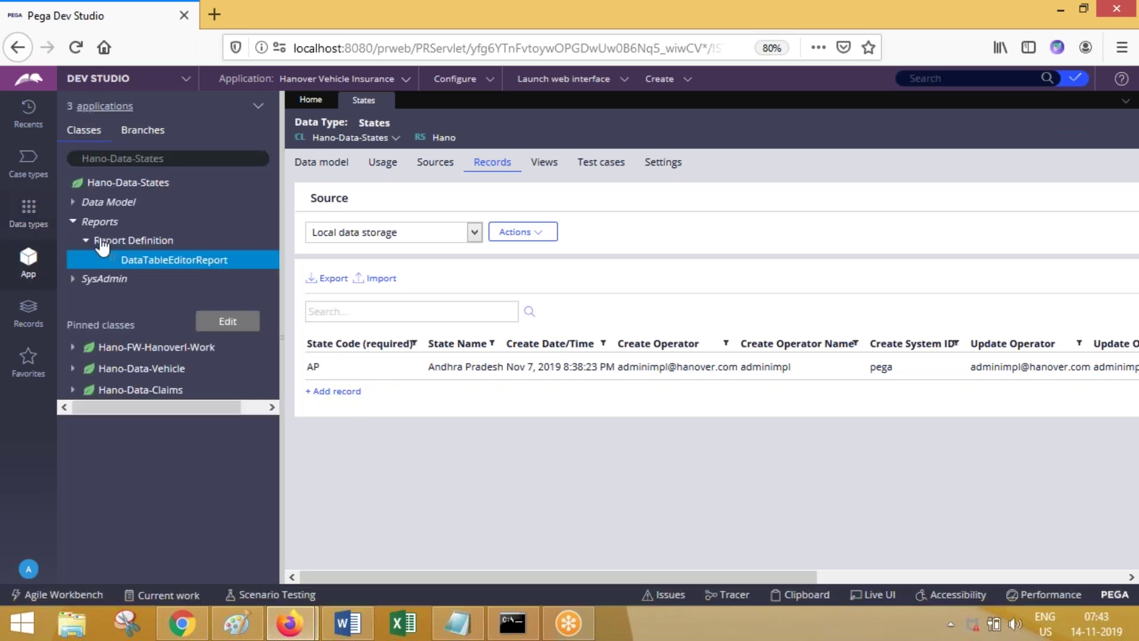
Step: Delete the F1 and F2 filters from DataTableEditorReport and save it
{"action": "left_click", "coordinate": [102, 260]}
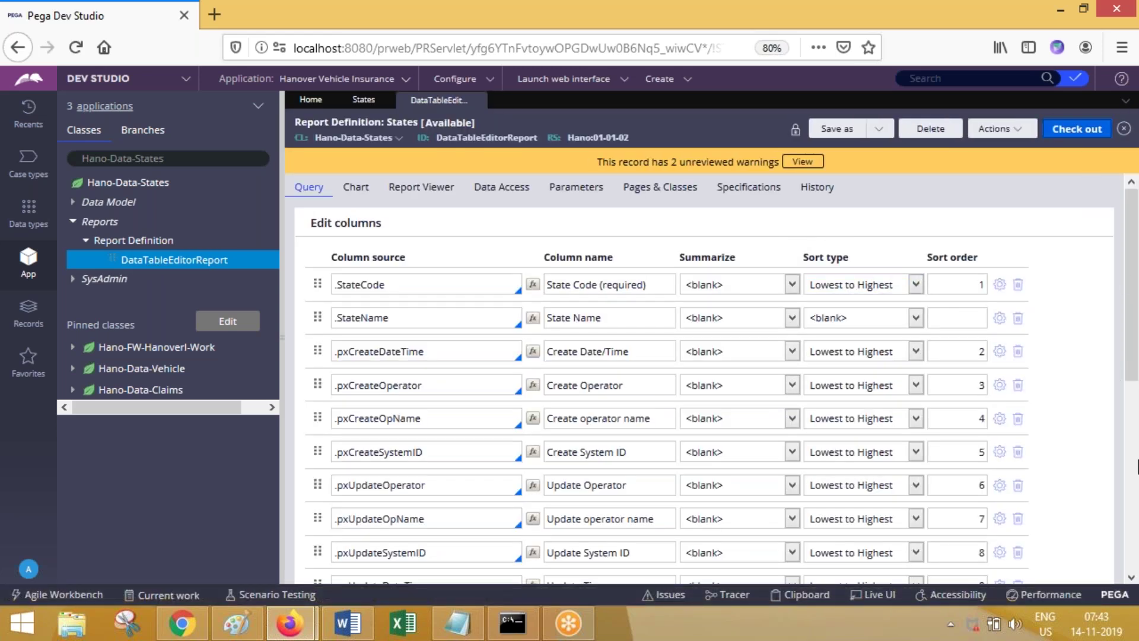
{"action": "scroll", "coordinate": [1137, 465], "scroll_direction": "down", "scroll_amount": 1}
{"action": "scroll", "coordinate": [1035, 495], "scroll_direction": "down", "scroll_amount": 5}
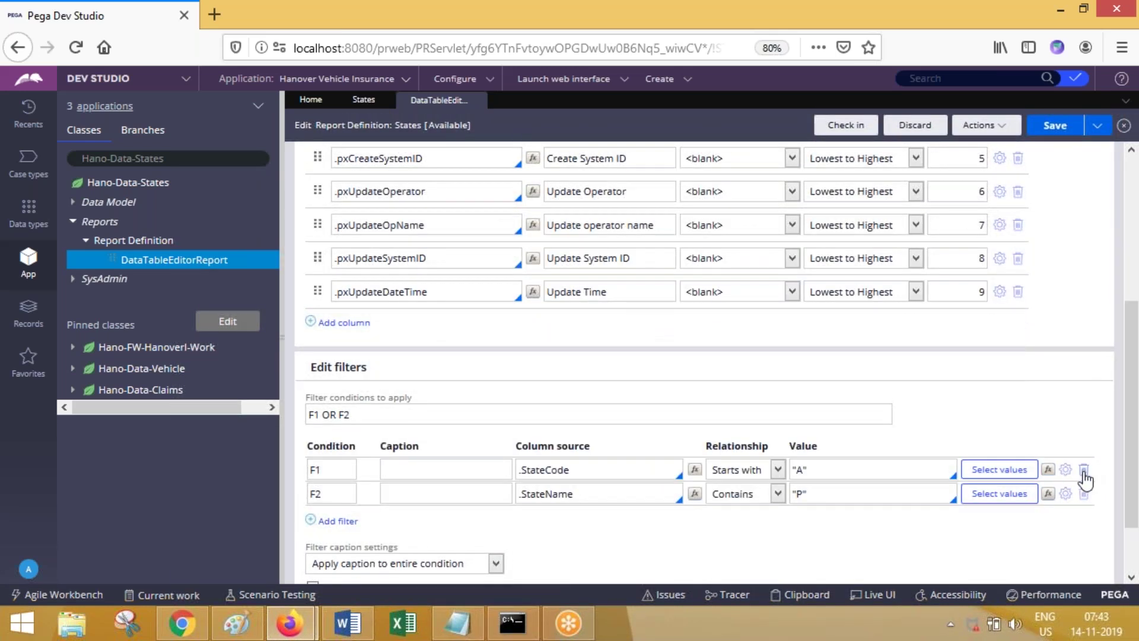
{"action": "left_click", "coordinate": [1083, 470]}
{"action": "left_click", "coordinate": [1083, 469]}
{"action": "left_click", "coordinate": [1053, 126]}
Step: Check in the DataTableEditorReport report definition with comment 'sdfds'
{"action": "left_click", "coordinate": [848, 125]}
{"action": "type", "text": "sdfds"}
{"action": "key", "text": "Return"}
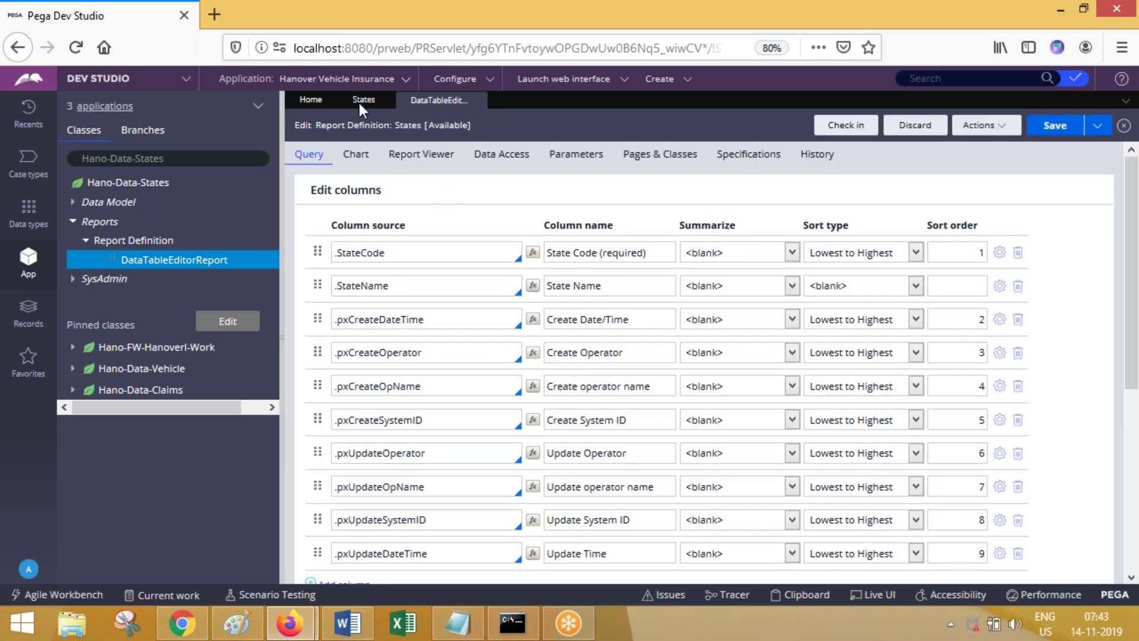
Step: Look at the DataTableEditorReport's Data Access settings
{"action": "left_click", "coordinate": [361, 100]}
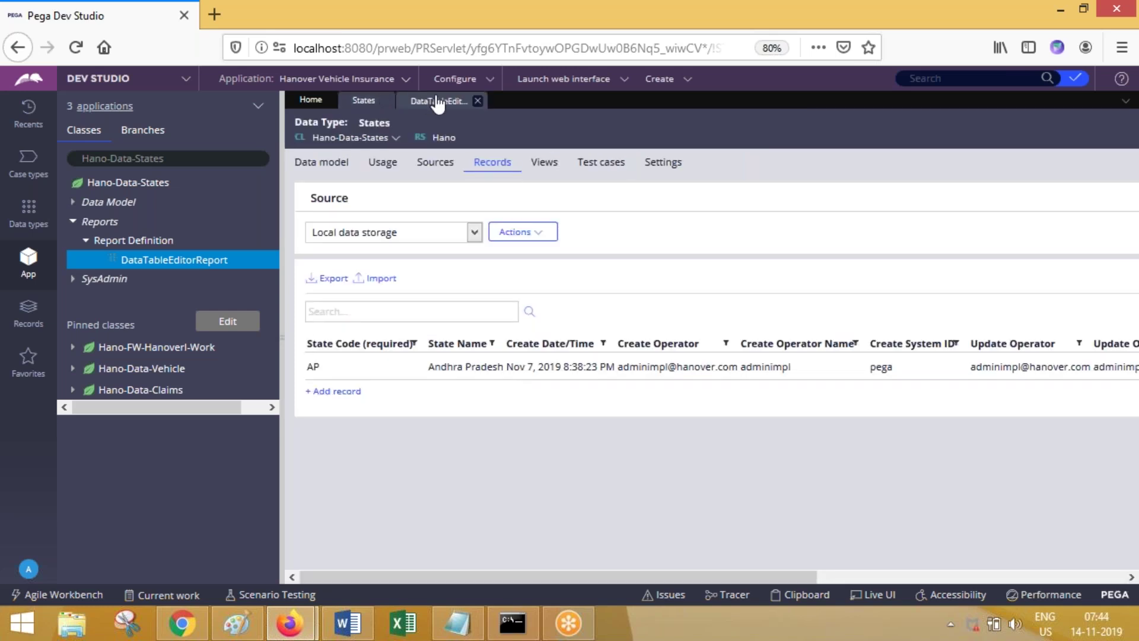
{"action": "left_click", "coordinate": [437, 102]}
{"action": "left_click", "coordinate": [501, 153]}
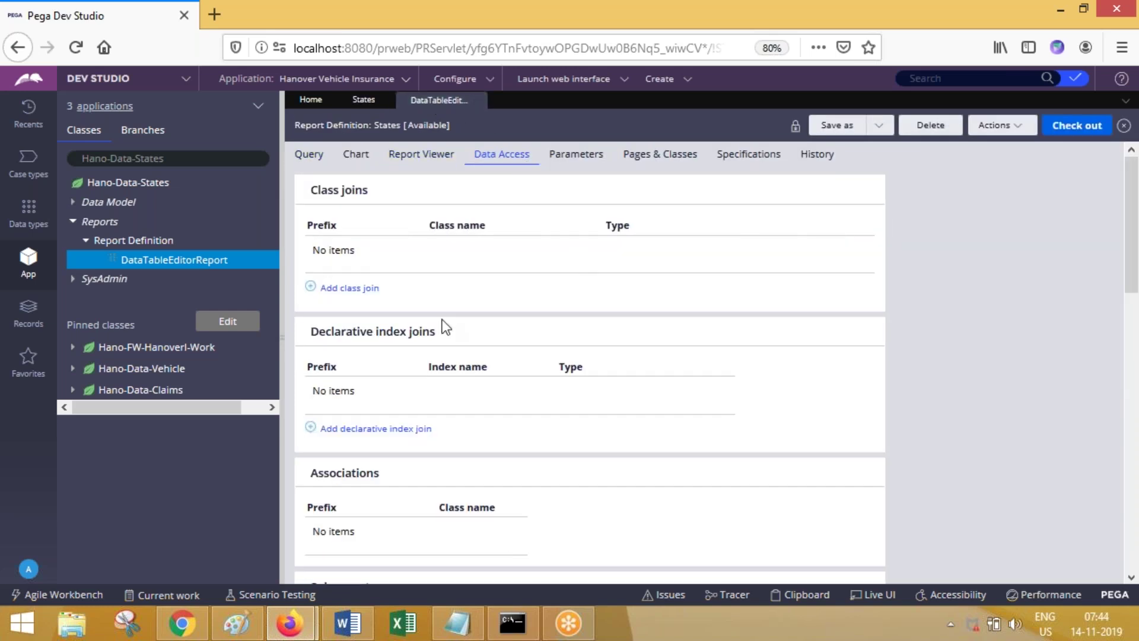
Step: Browse the States data type's Views, Records, Sources and Usage tabs
{"action": "left_click", "coordinate": [364, 100]}
{"action": "left_click", "coordinate": [540, 169]}
{"action": "left_click", "coordinate": [490, 169]}
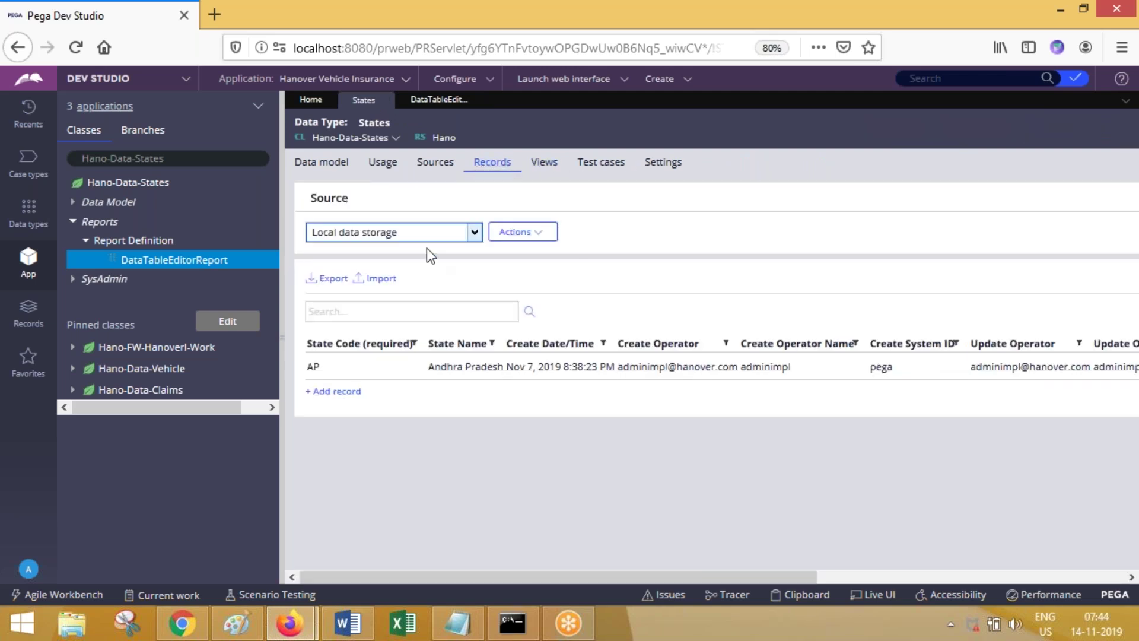
{"action": "left_click", "coordinate": [541, 231]}
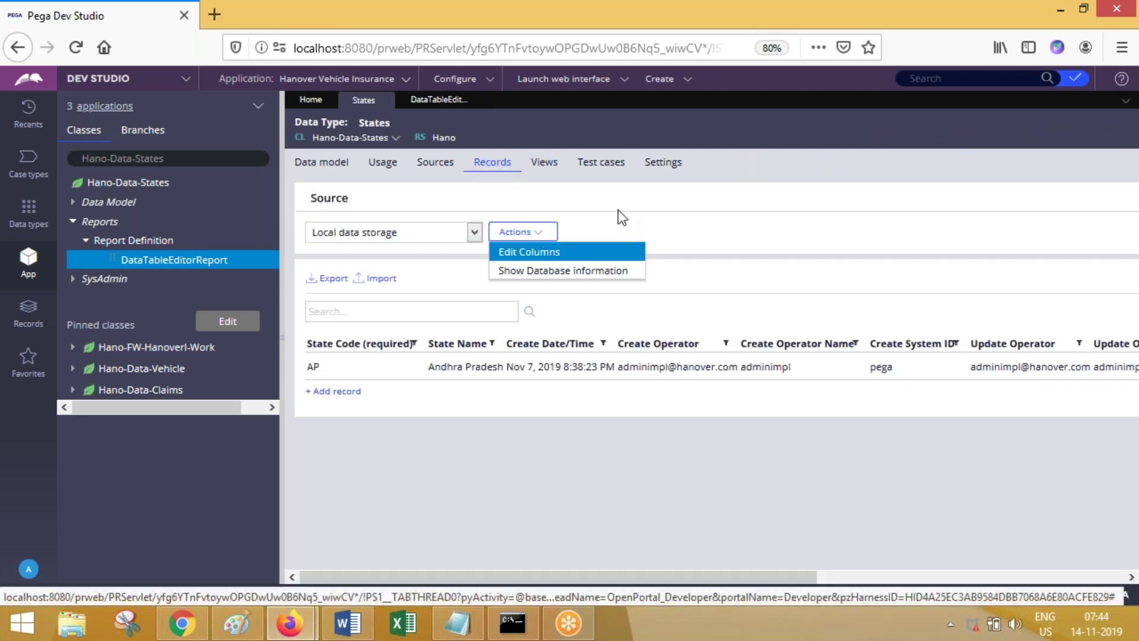
{"action": "left_click", "coordinate": [436, 166]}
{"action": "left_click", "coordinate": [503, 166]}
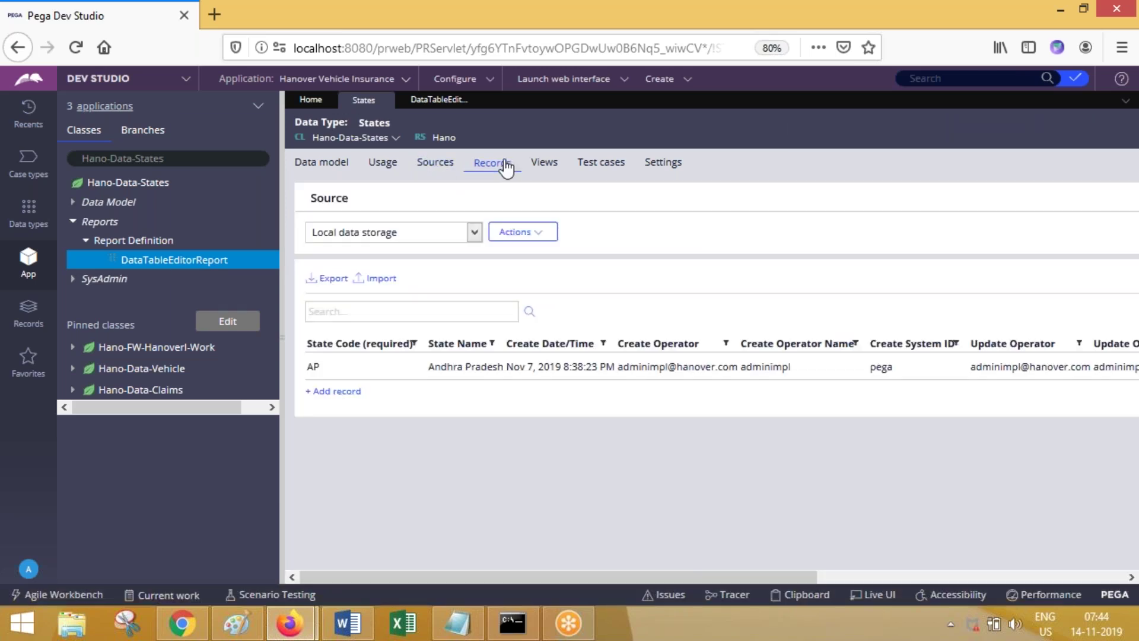
{"action": "left_click", "coordinate": [382, 163]}
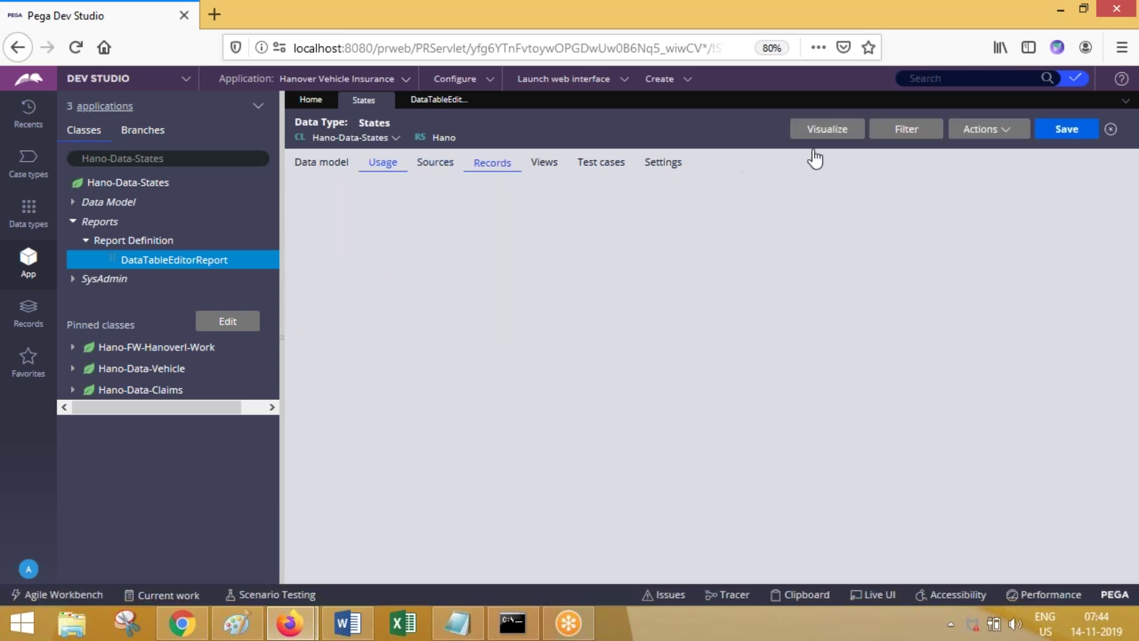
Step: Close and reopen States from Data types so its Records list AP, KA, TN and TS
{"action": "left_click", "coordinate": [1000, 138]}
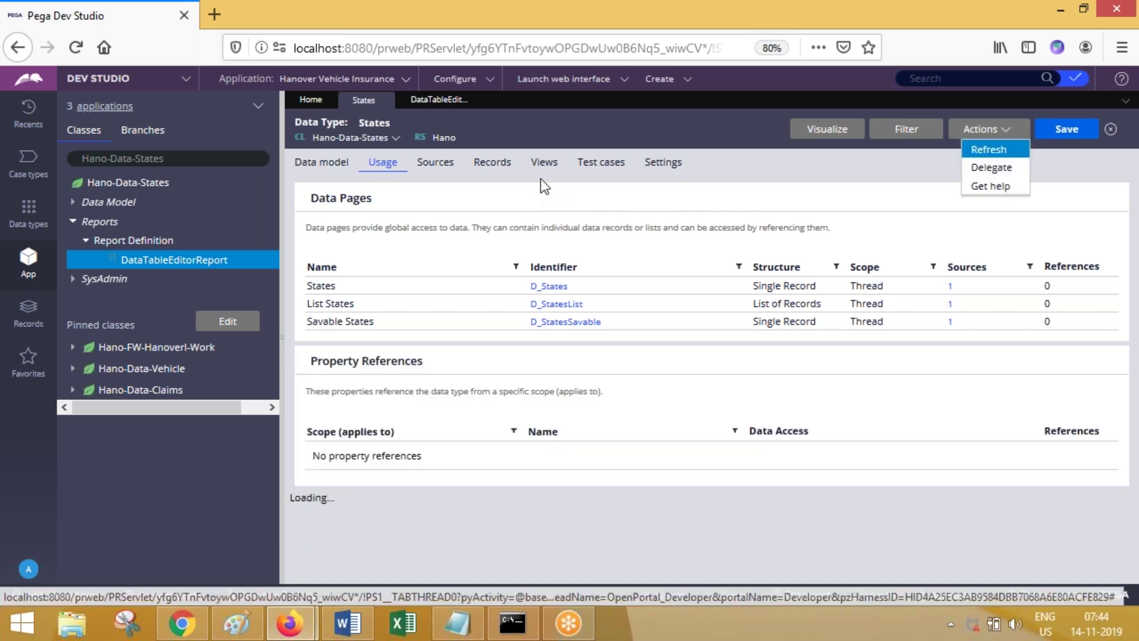
{"action": "left_click", "coordinate": [500, 166]}
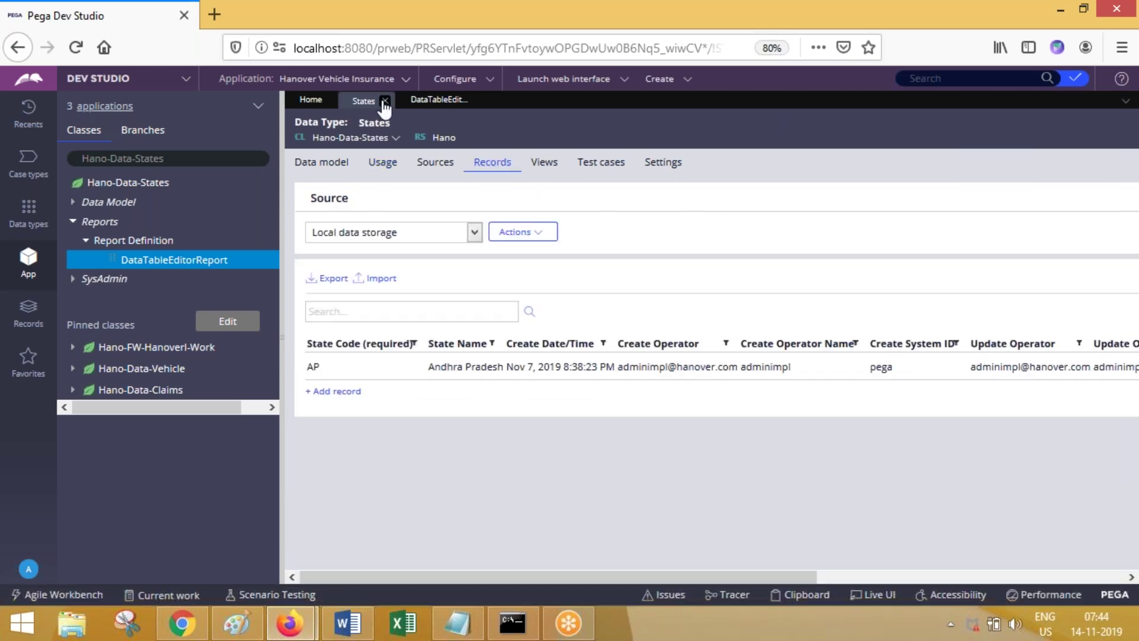
{"action": "left_click", "coordinate": [386, 100]}
{"action": "left_click", "coordinate": [28, 208]}
{"action": "left_click", "coordinate": [92, 154]}
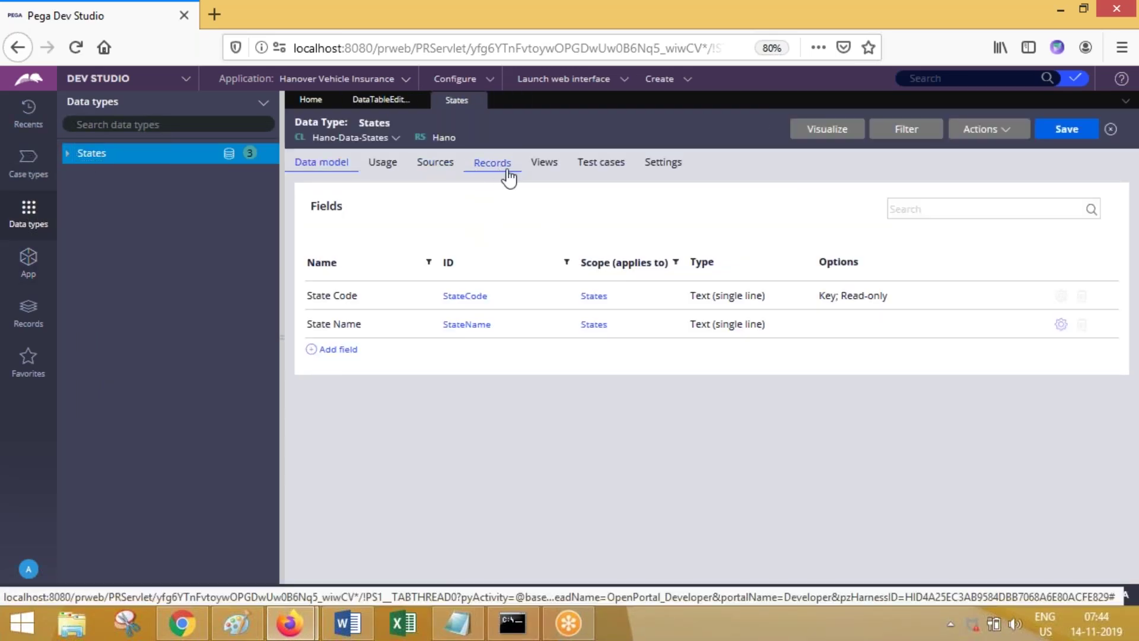
{"action": "left_click", "coordinate": [507, 169]}
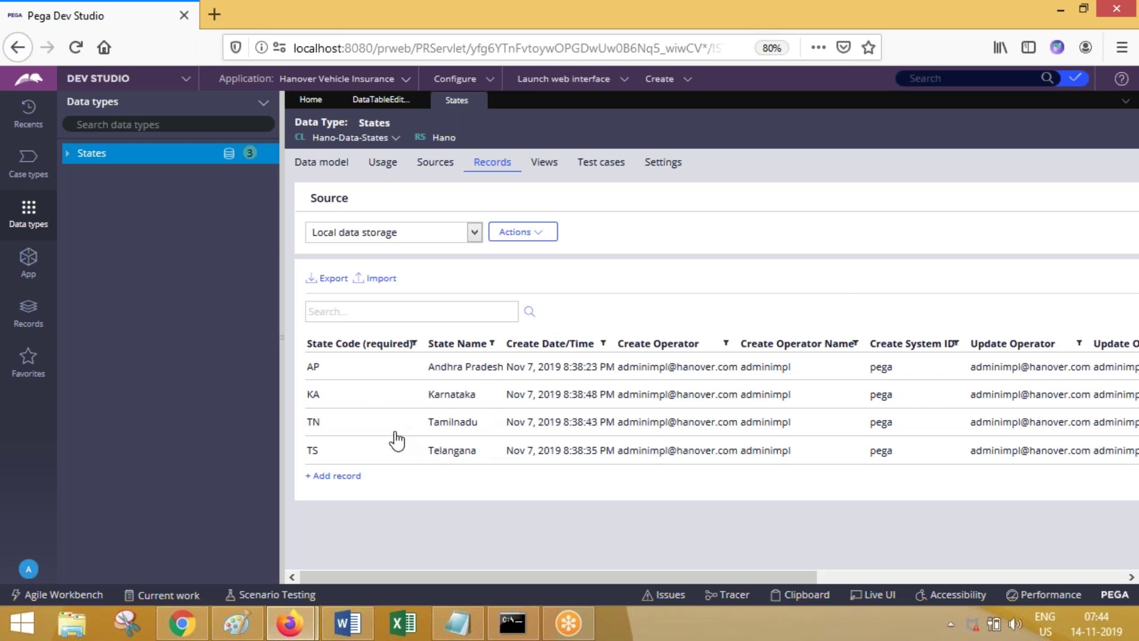
Step: Compare the report's query columns and Data Access settings against the four States records
{"action": "left_click", "coordinate": [381, 102]}
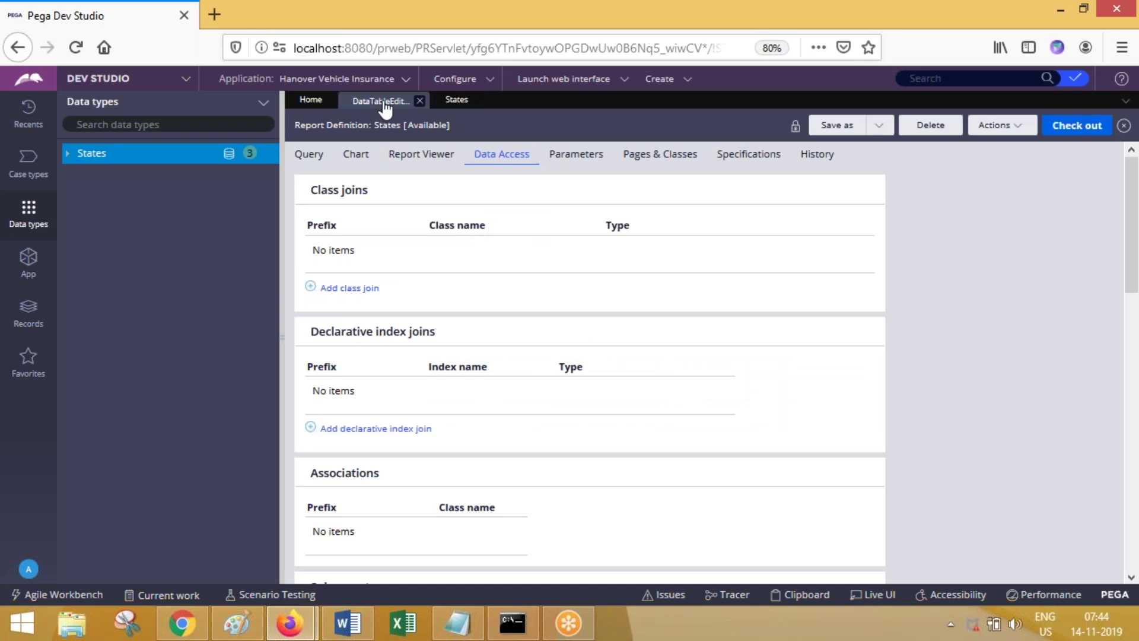
{"action": "left_click", "coordinate": [309, 154]}
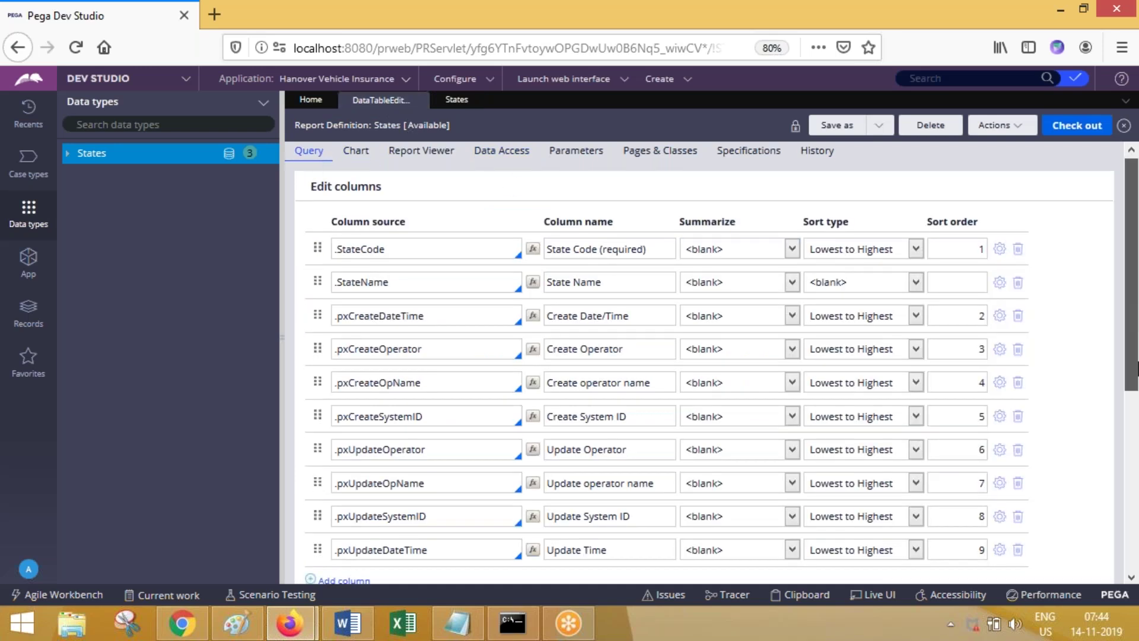
{"action": "scroll", "coordinate": [1137, 318], "scroll_direction": "down", "scroll_amount": 4}
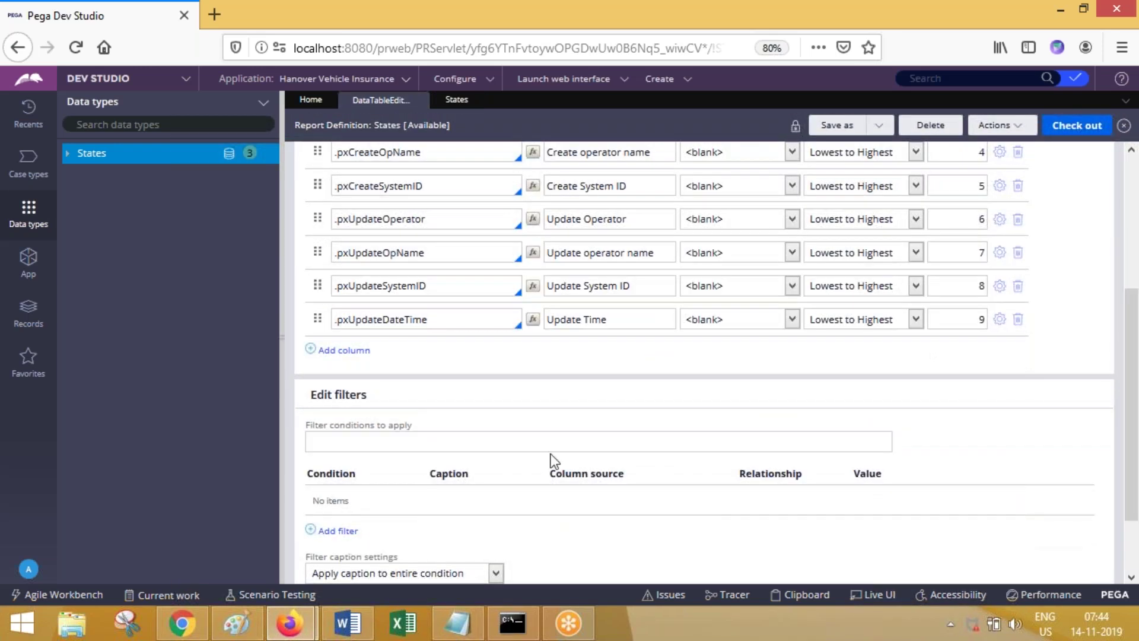
{"action": "left_click", "coordinate": [454, 102]}
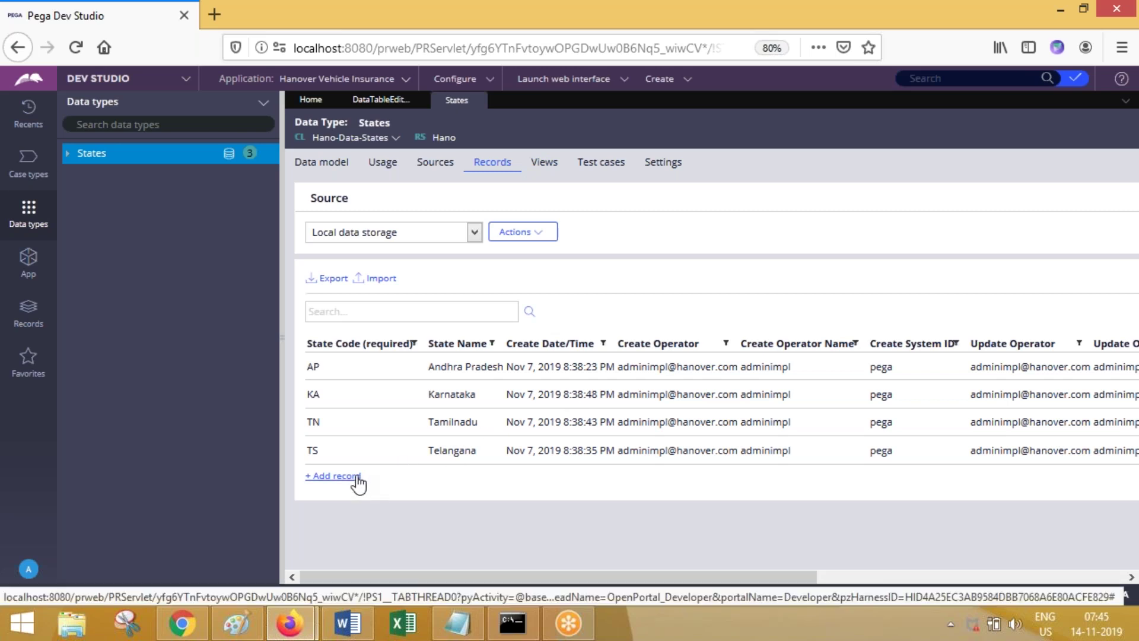
{"action": "left_click", "coordinate": [381, 100]}
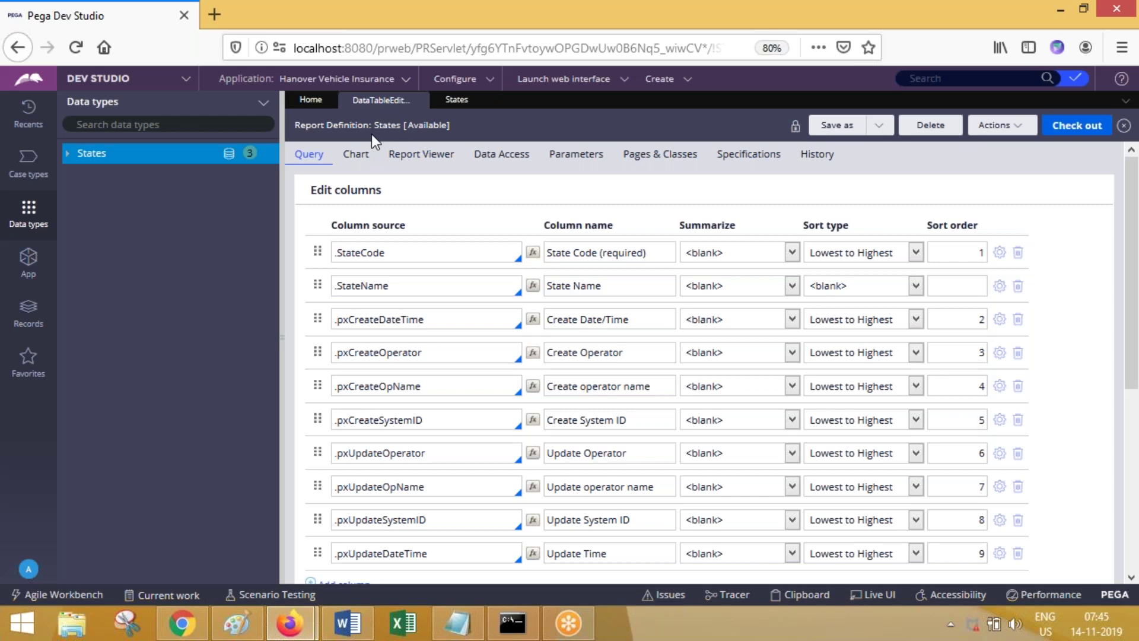
{"action": "left_click", "coordinate": [509, 160]}
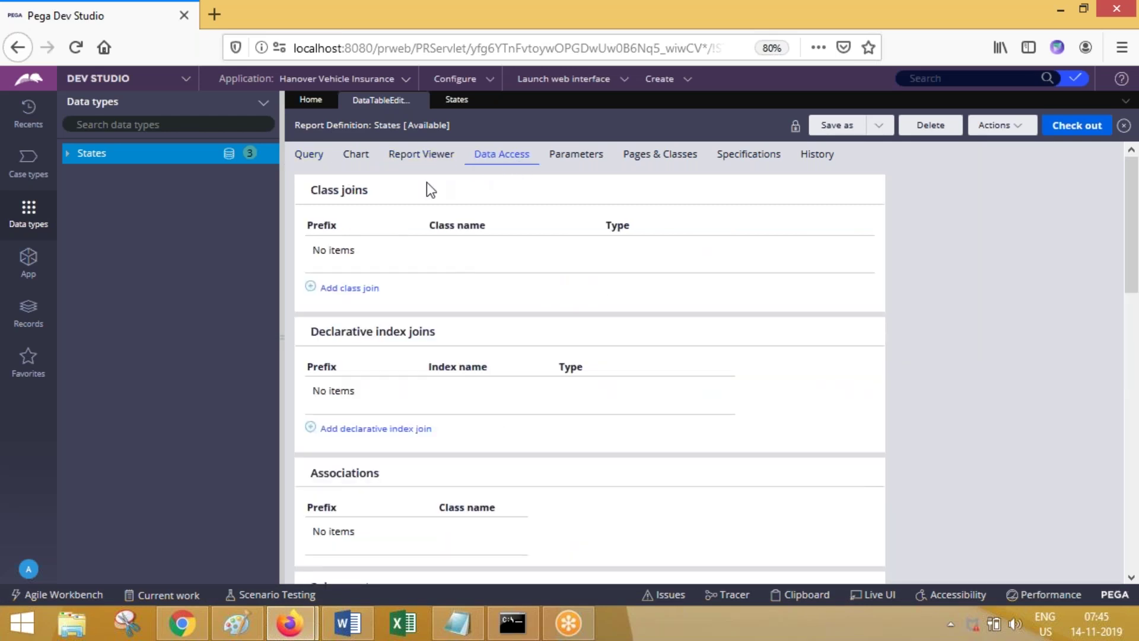
{"action": "left_click", "coordinate": [456, 99]}
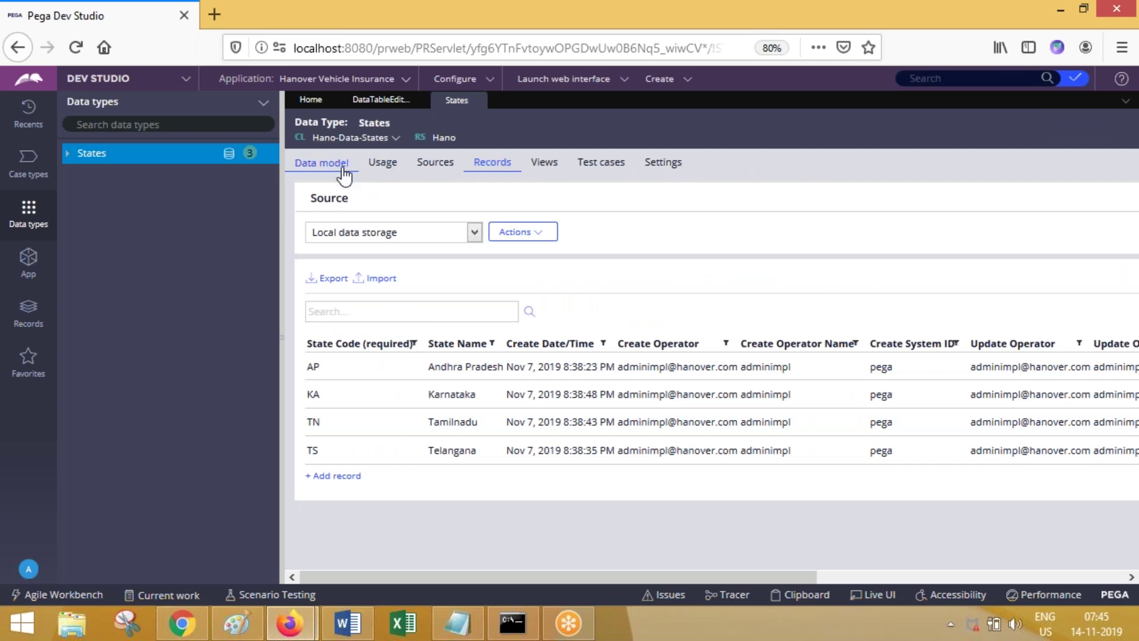
Step: Recheck the report's column list against the records, then close the report definition and States
{"action": "left_click", "coordinate": [381, 100]}
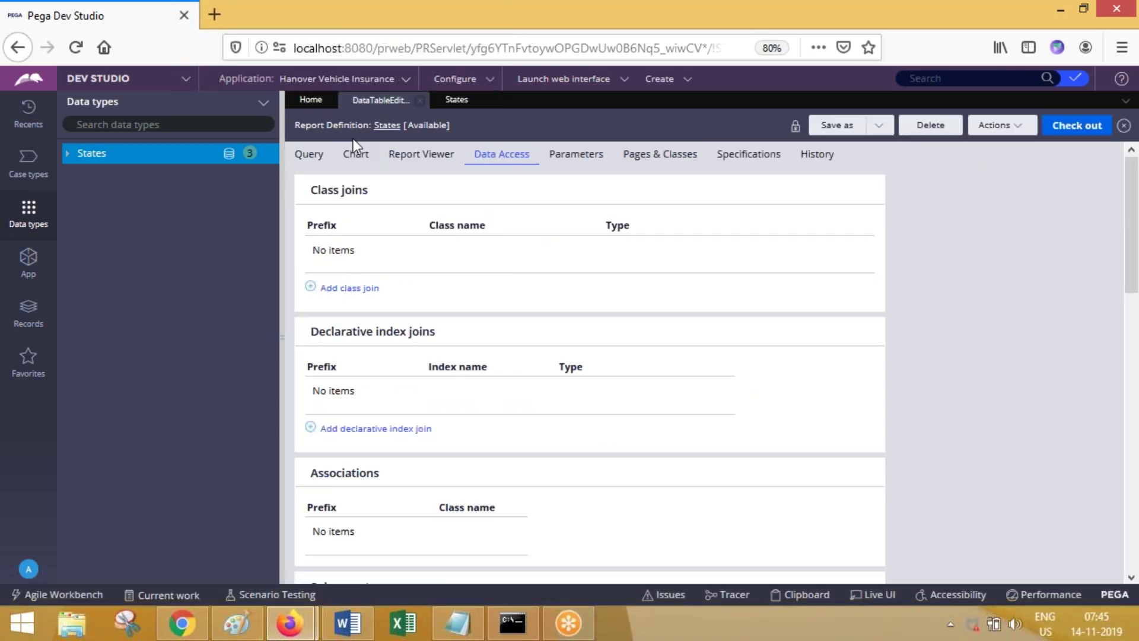
{"action": "left_click", "coordinate": [310, 156]}
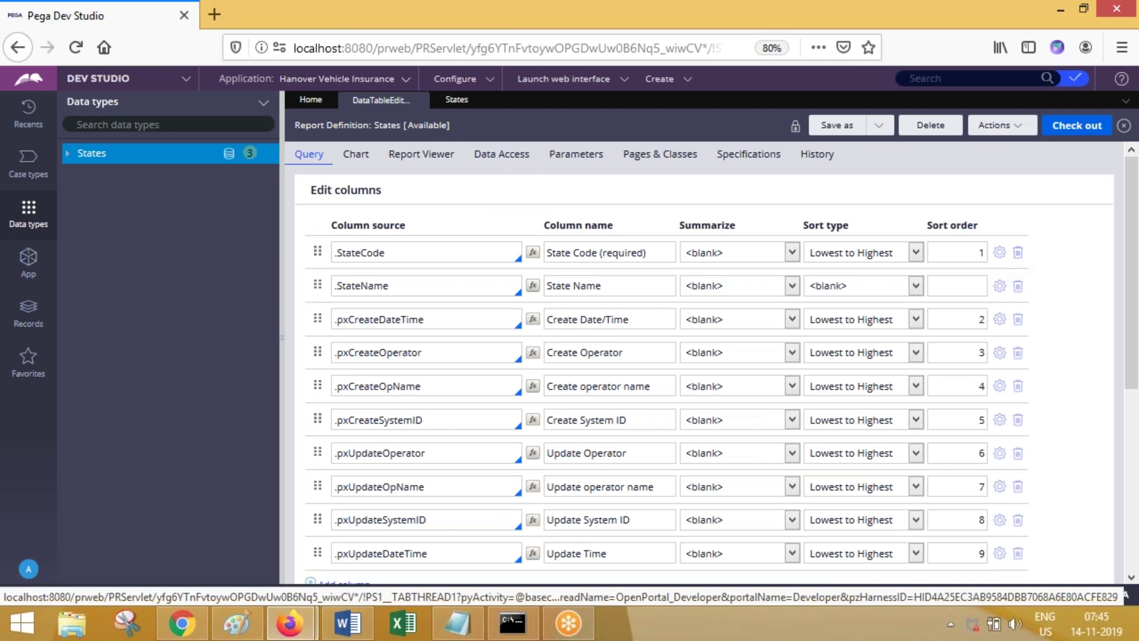
{"action": "left_click", "coordinate": [458, 101]}
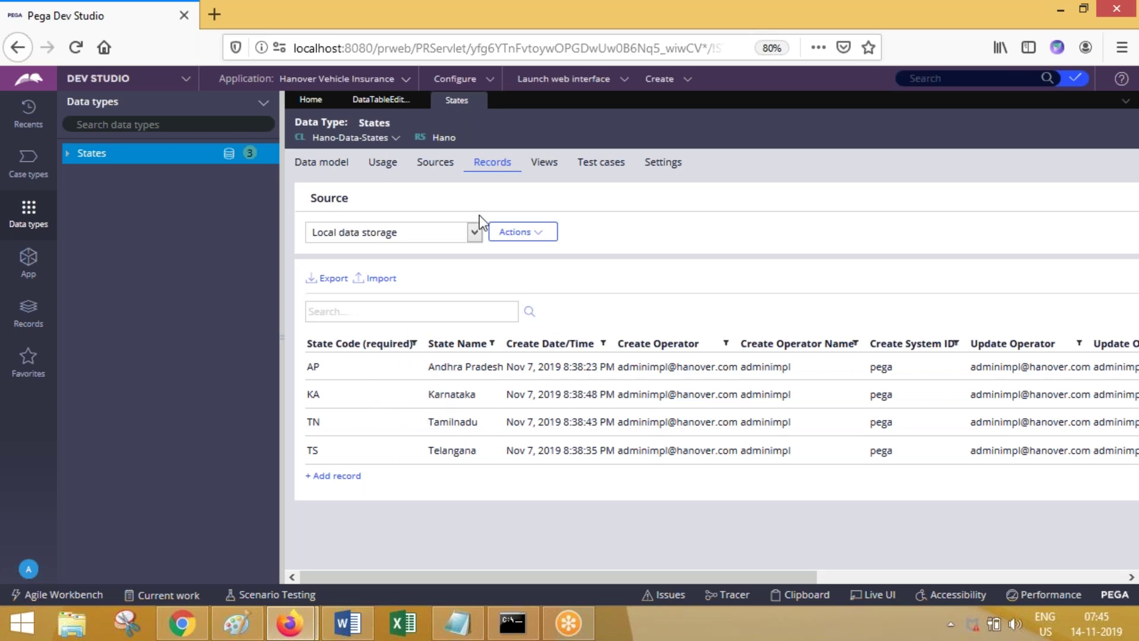
{"action": "left_click", "coordinate": [383, 100]}
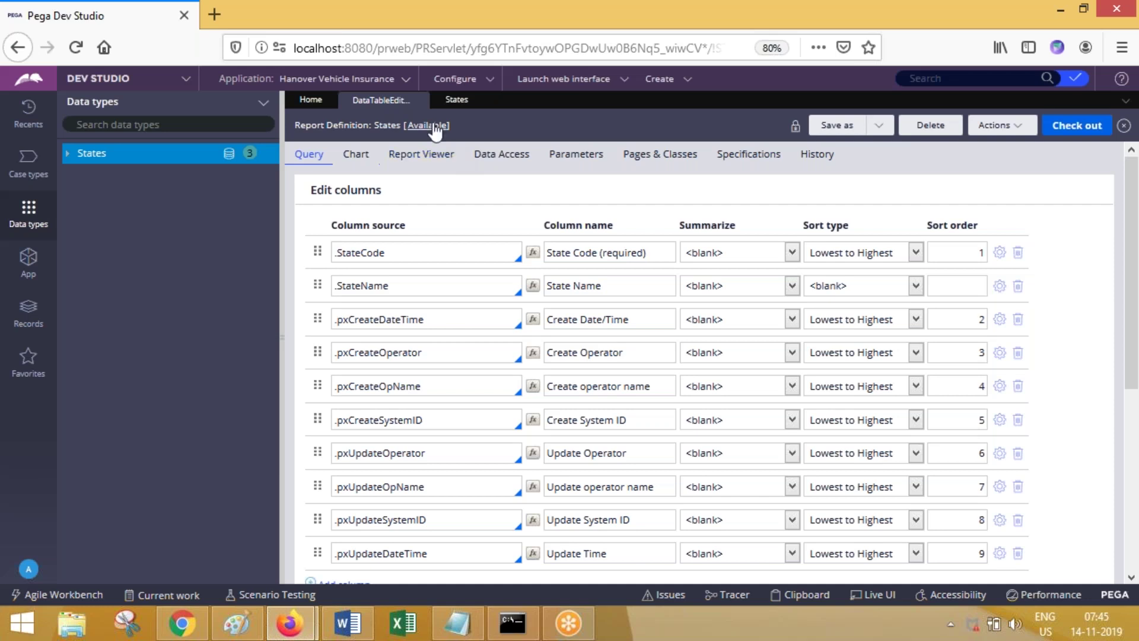
{"action": "left_click", "coordinate": [421, 100]}
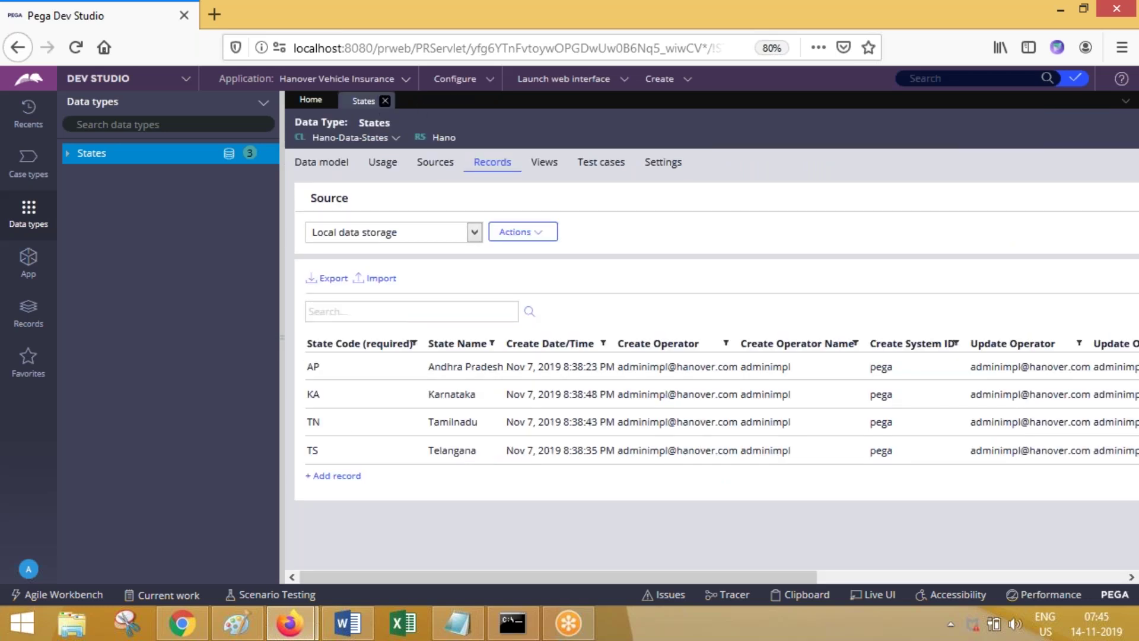
{"action": "left_click", "coordinate": [385, 101]}
Step: Show the App class explorer, then bring up the Word notes '7 to 8 Nov 14 2019.docx'
{"action": "left_click", "coordinate": [26, 270]}
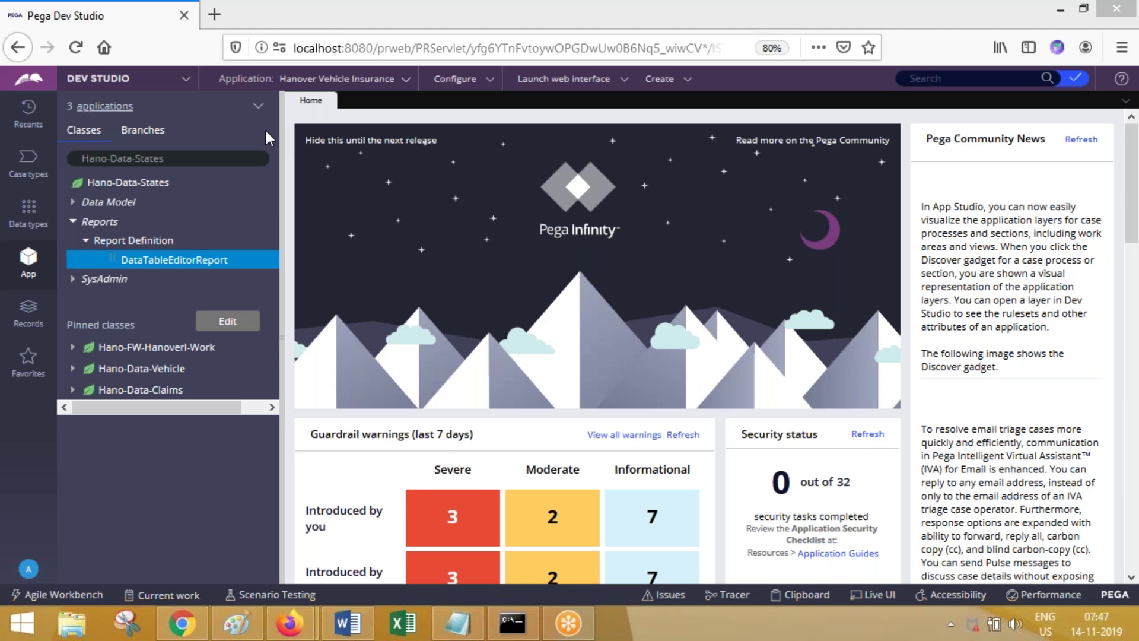
{"action": "left_click", "coordinate": [348, 622]}
{"action": "left_click", "coordinate": [685, 24]}
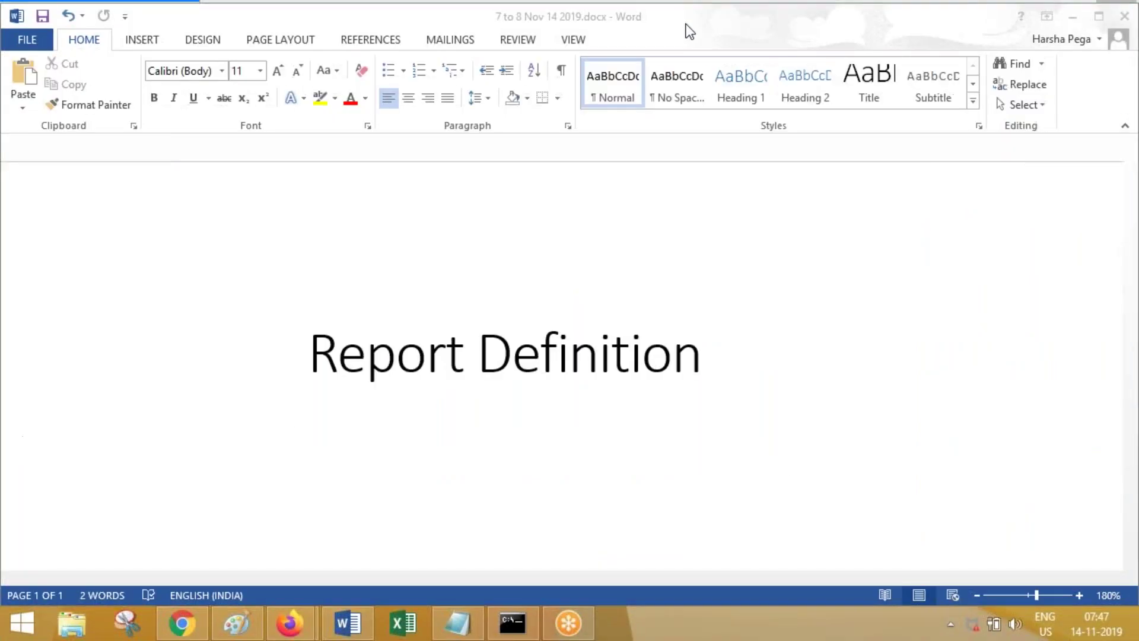